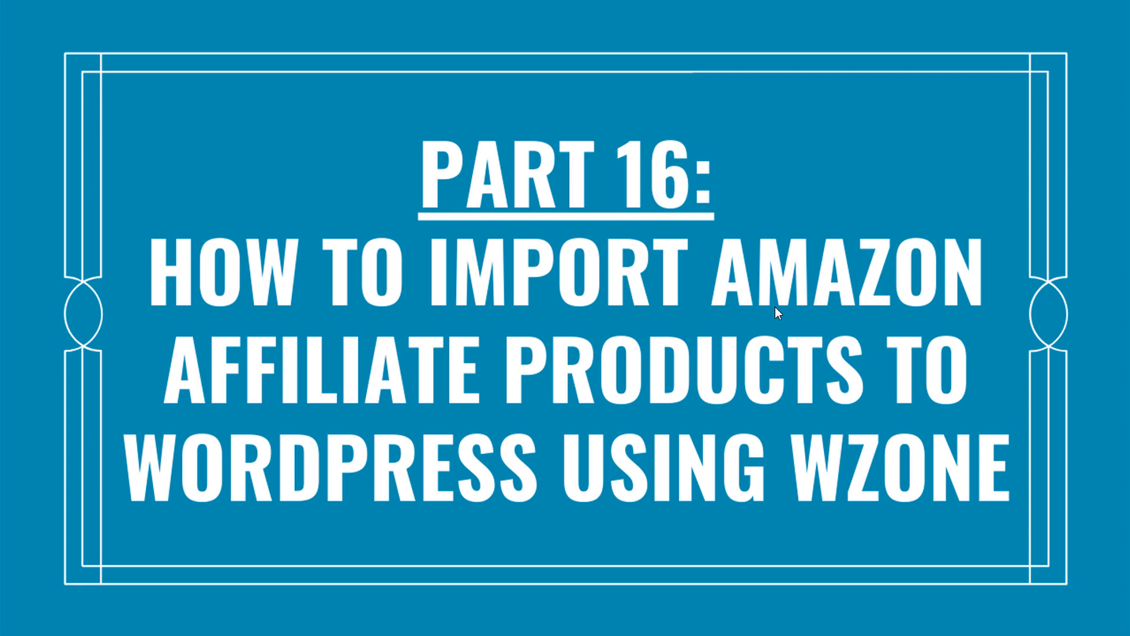
left_click(774, 306)
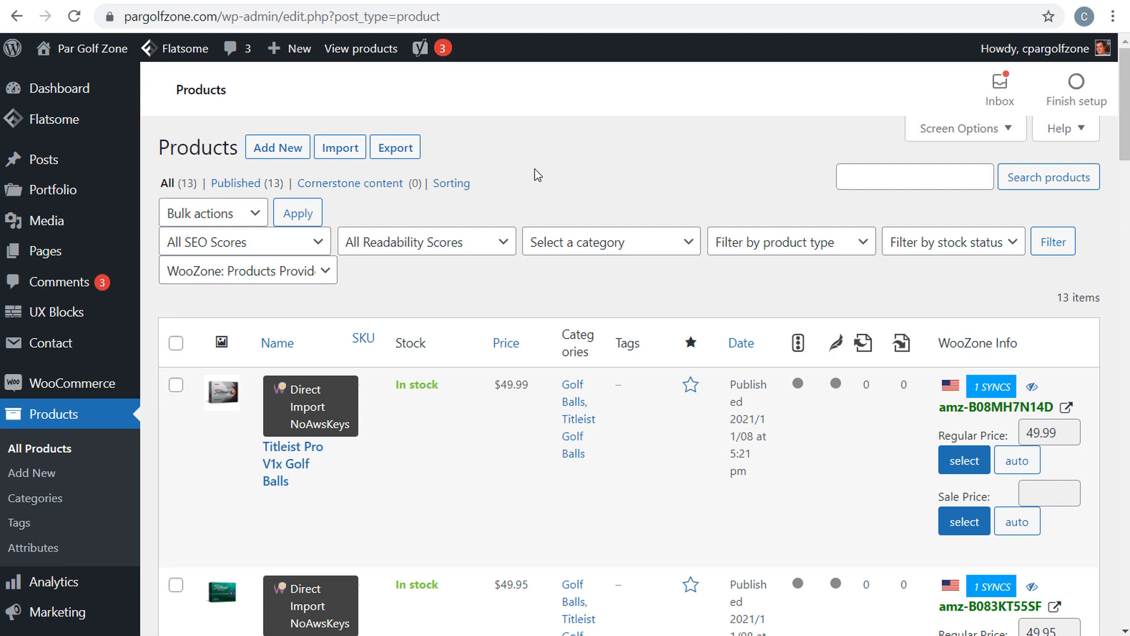
scroll(439, 223, "down", 3)
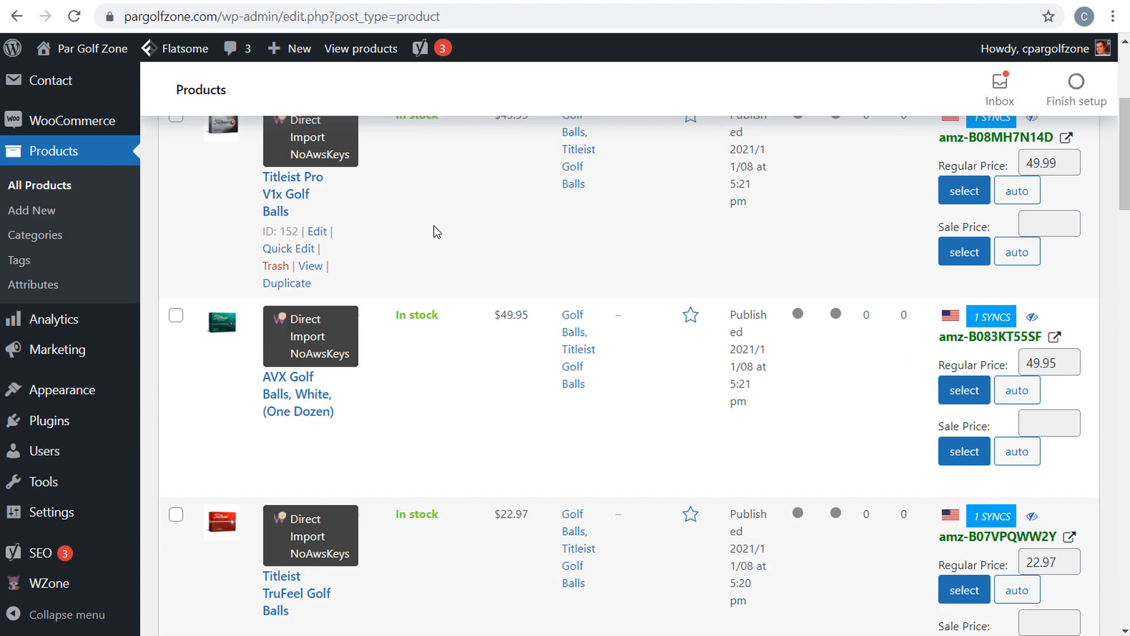
scroll(436, 232, "down", 3)
scroll(484, 226, "up", 3)
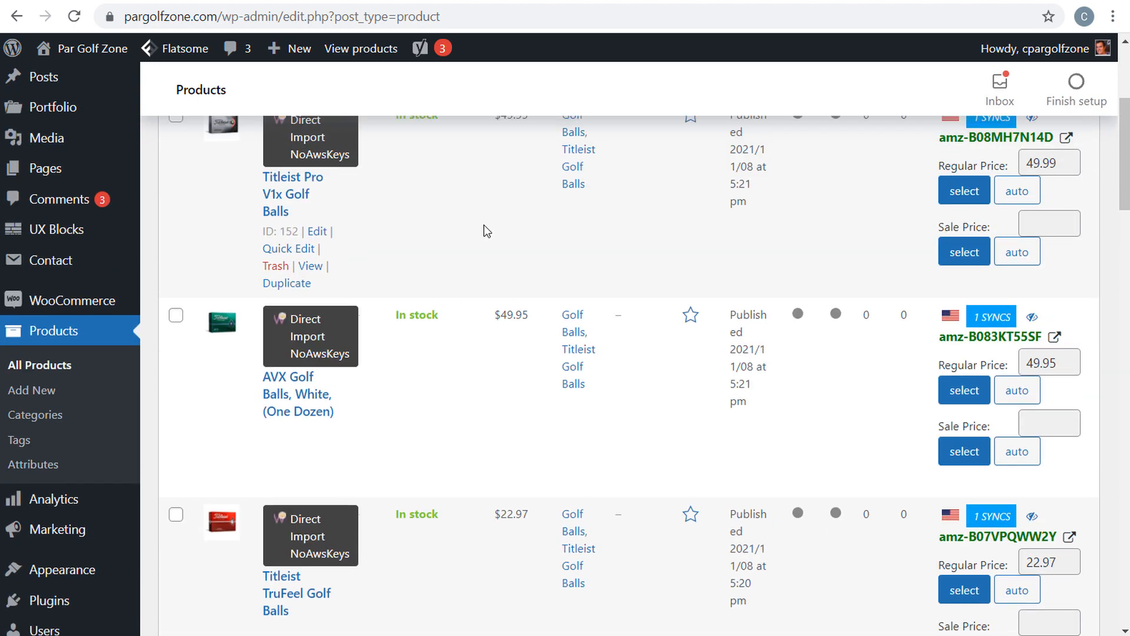
Step: Switch to the WordPress dashboard and open the WZone plugin's main page
left_click(97, 2)
scroll(154, 242, "down", 1)
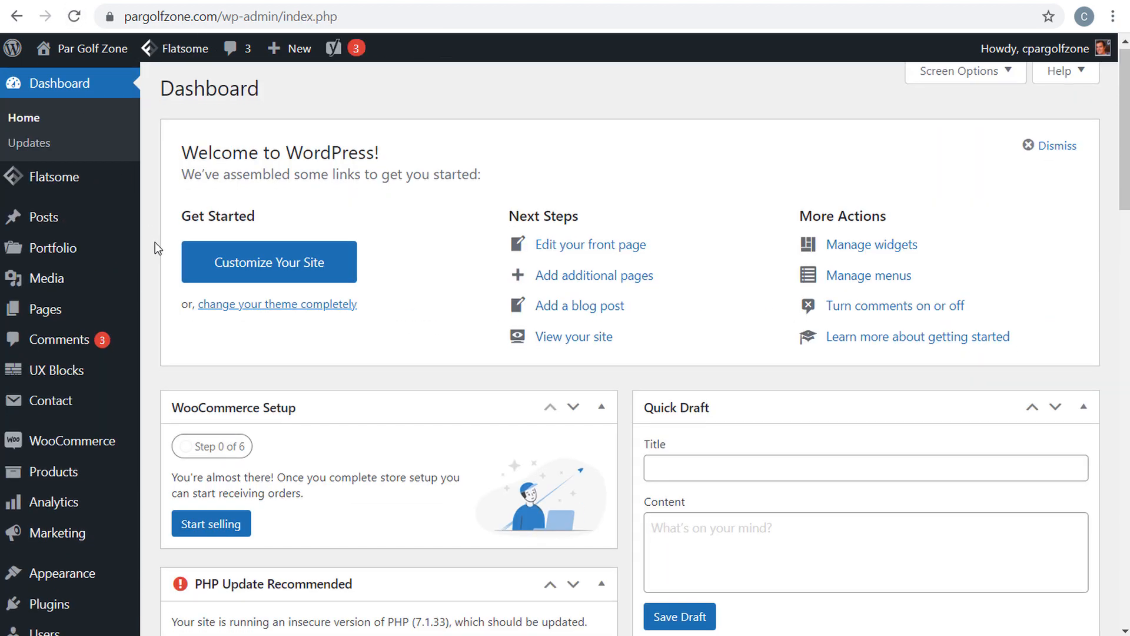
scroll(157, 241, "down", 6)
mouse_move(63, 586)
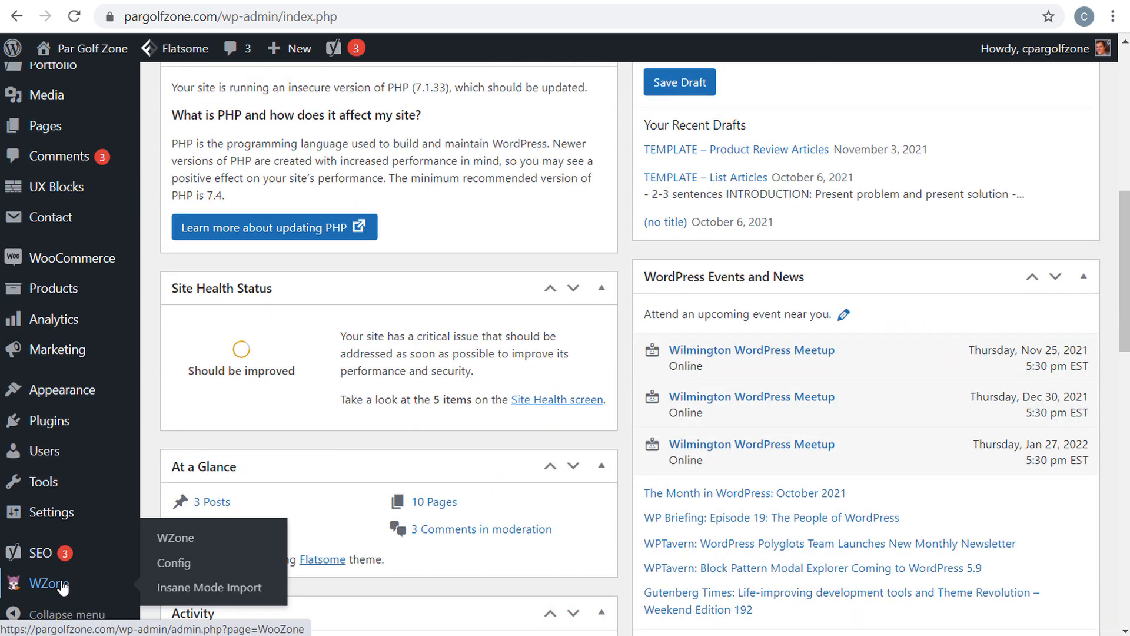
left_click(165, 541)
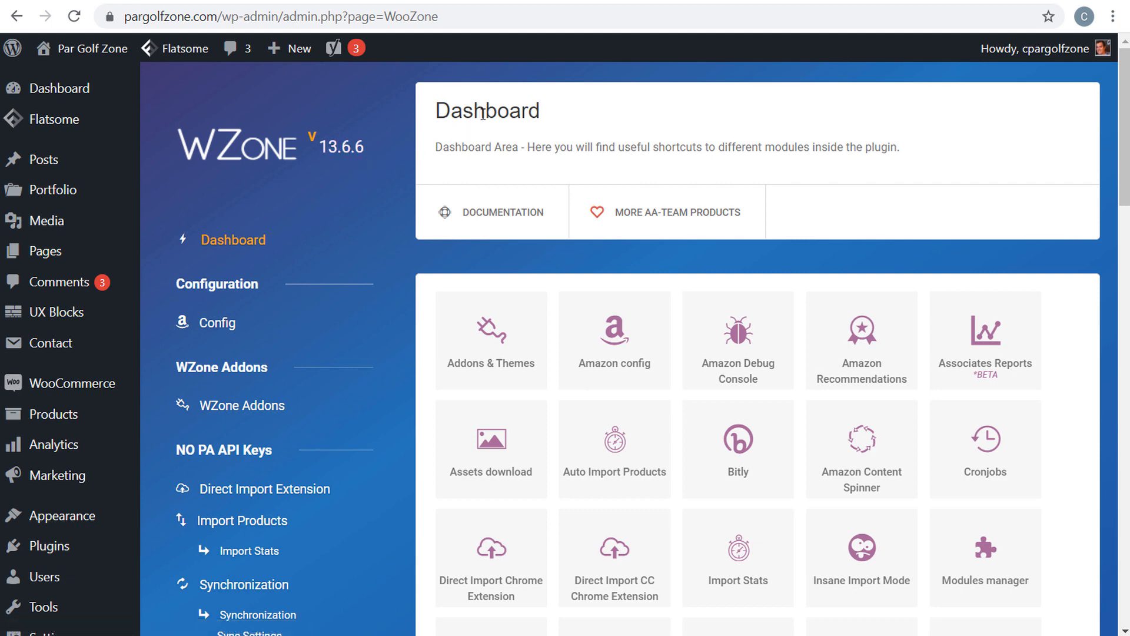
Step: Open the Direct Import Extension page from WZone's NO PA API Keys section
scroll(477, 135, "down", 1)
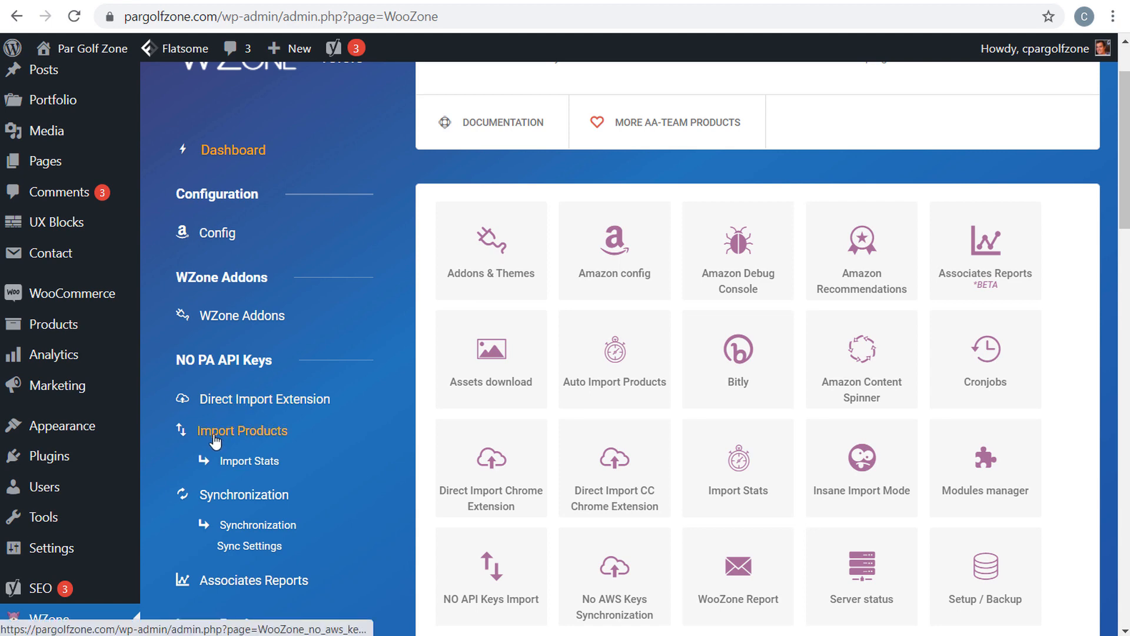
left_click_drag(191, 358, 229, 360)
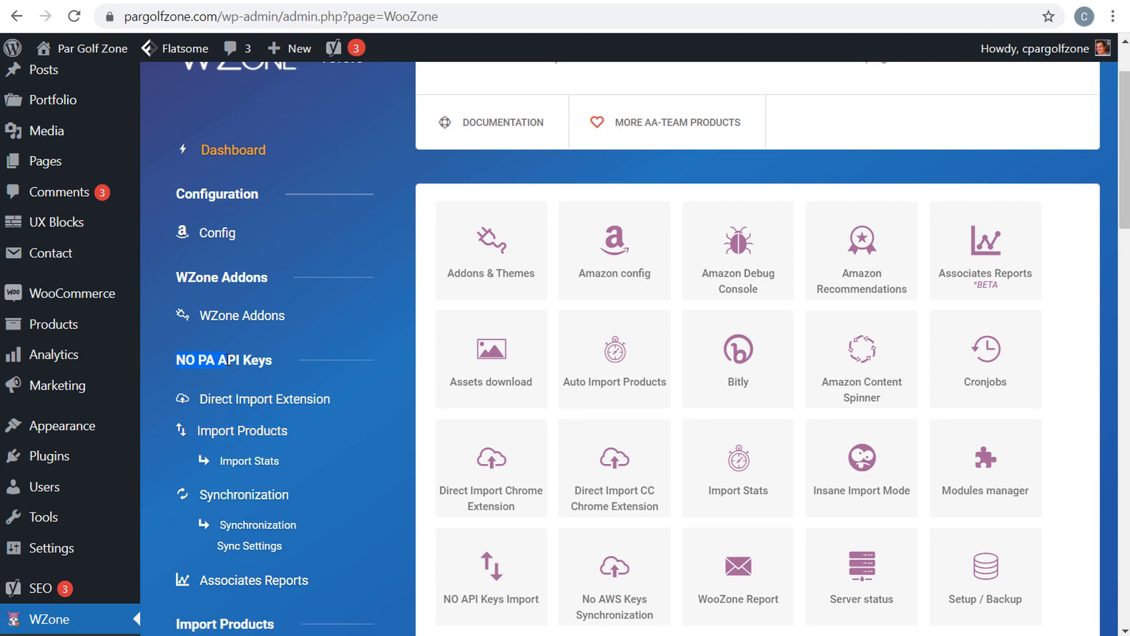
scroll(299, 329, "down", 4)
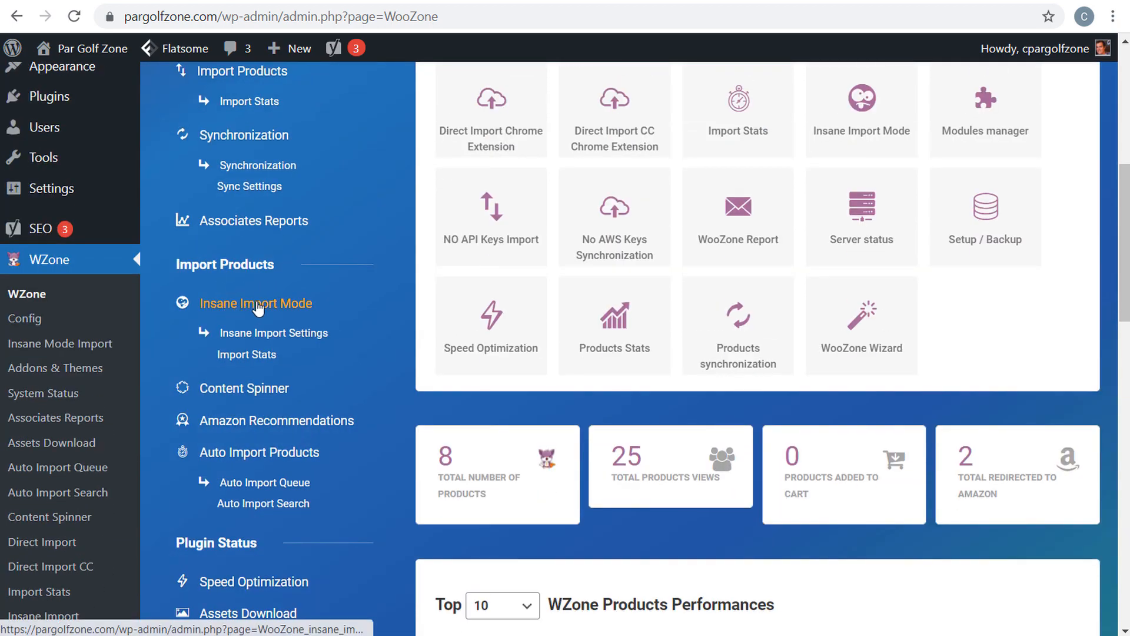
scroll(352, 185, "up", 2)
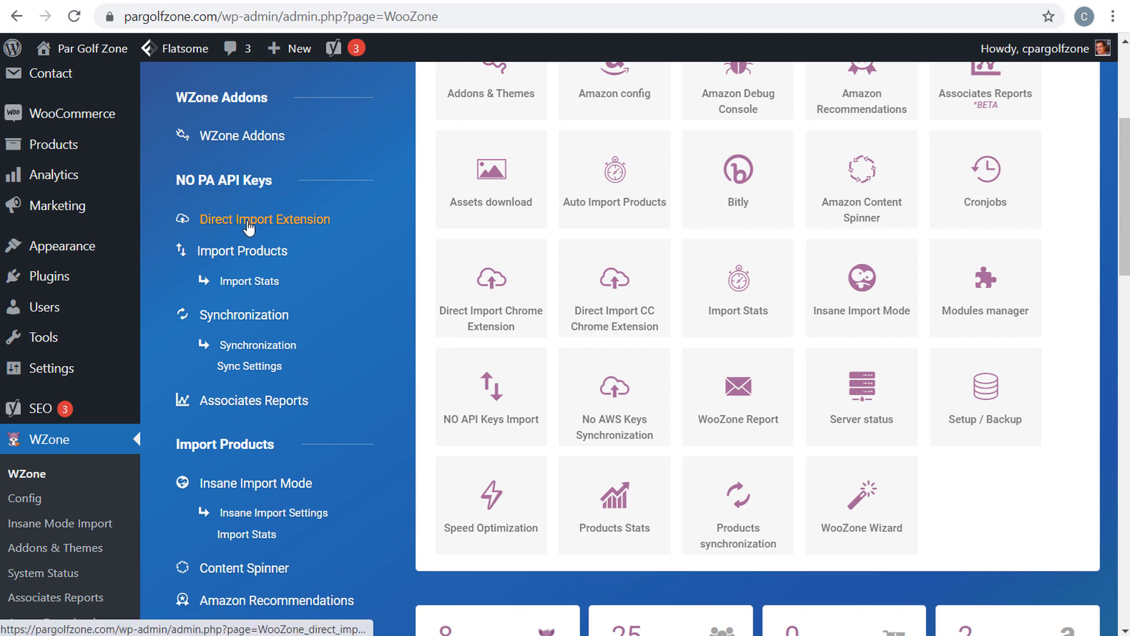
left_click(247, 228)
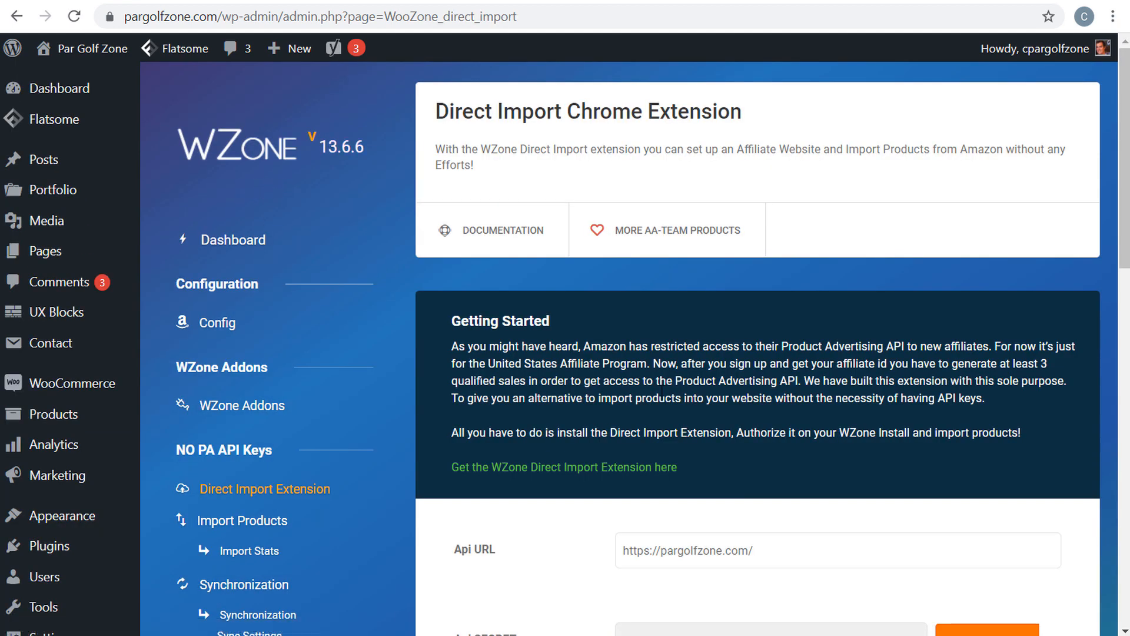
Step: Open the WZone Direct Import extension's Chrome Web Store listing in a new tab and check its version number
scroll(661, 389, "down", 3)
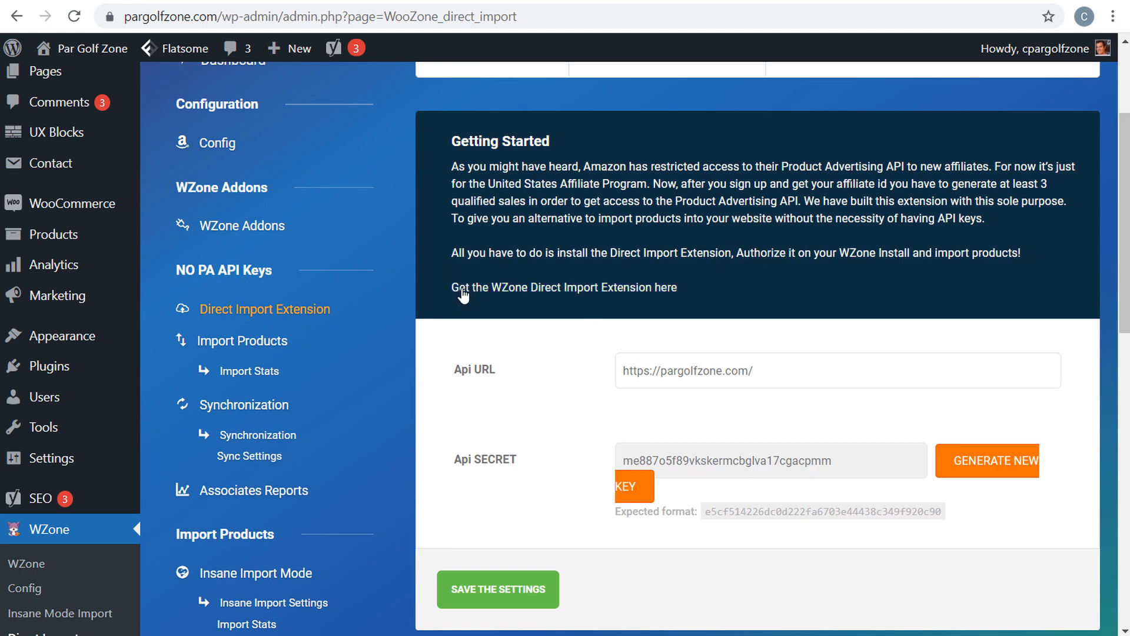
right_click(583, 294)
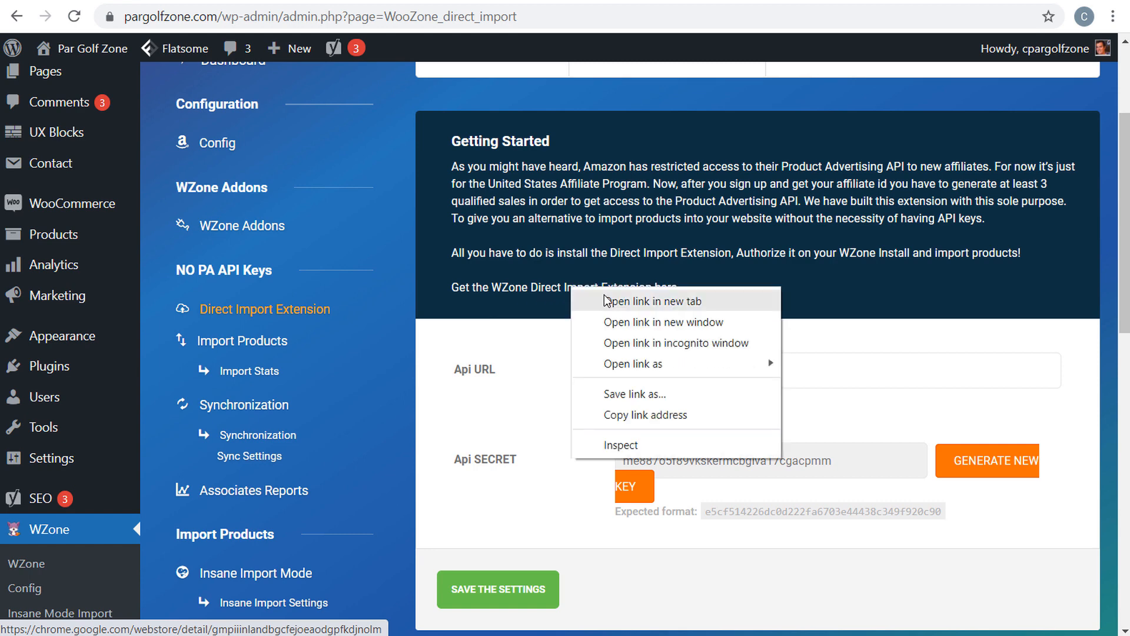
left_click(633, 298)
left_click(126, 1)
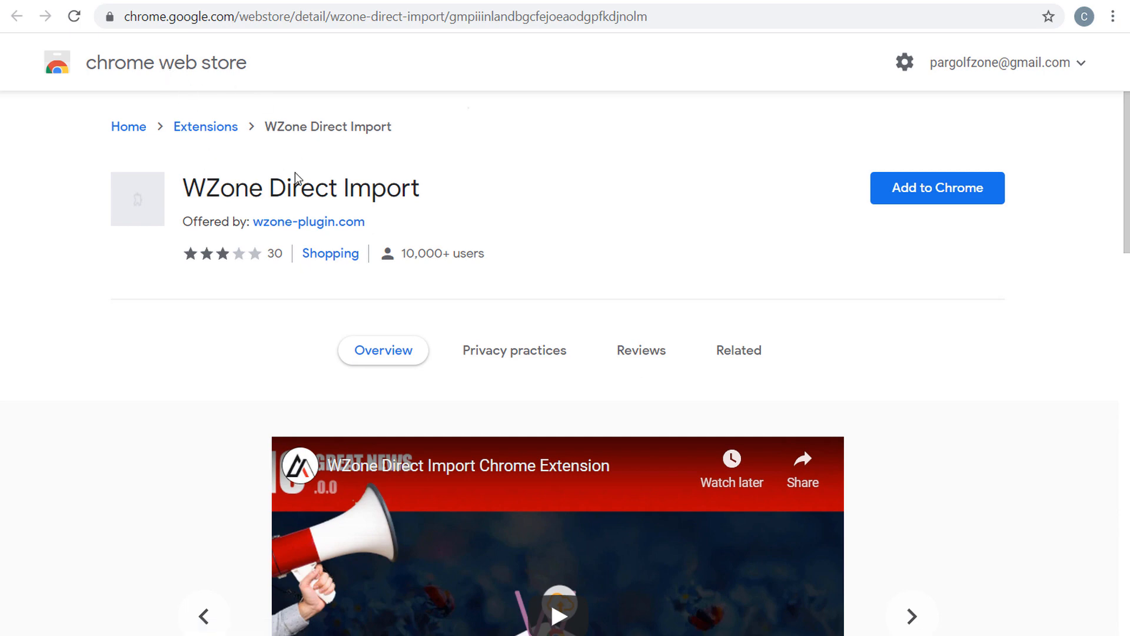
scroll(906, 335, "down", 10)
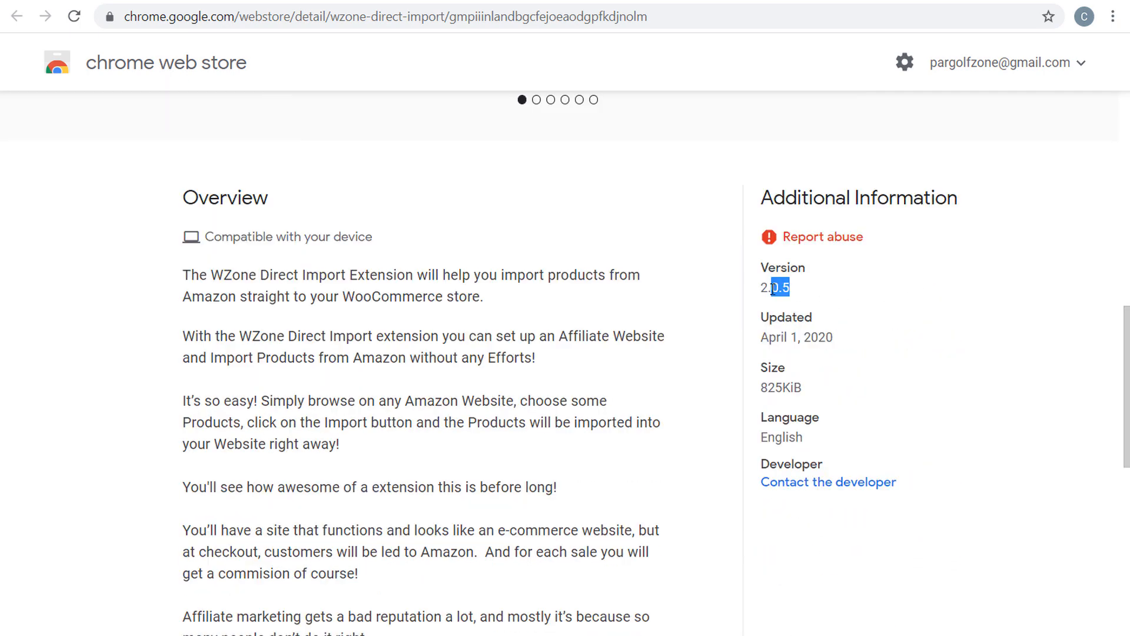
left_click_drag(773, 288, 761, 288)
Step: Switch to the AA-Team installation guide for Direct Import Chrome Extension v. 2.0.6 and examine its title, web address and download link
left_click(564, 0)
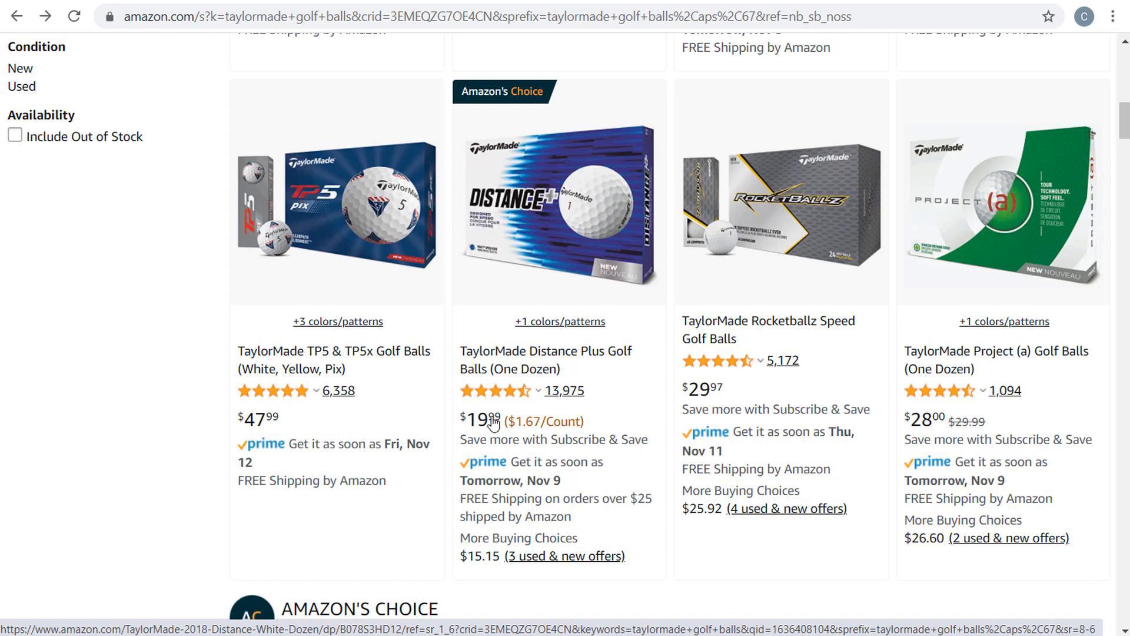
left_click(683, 3)
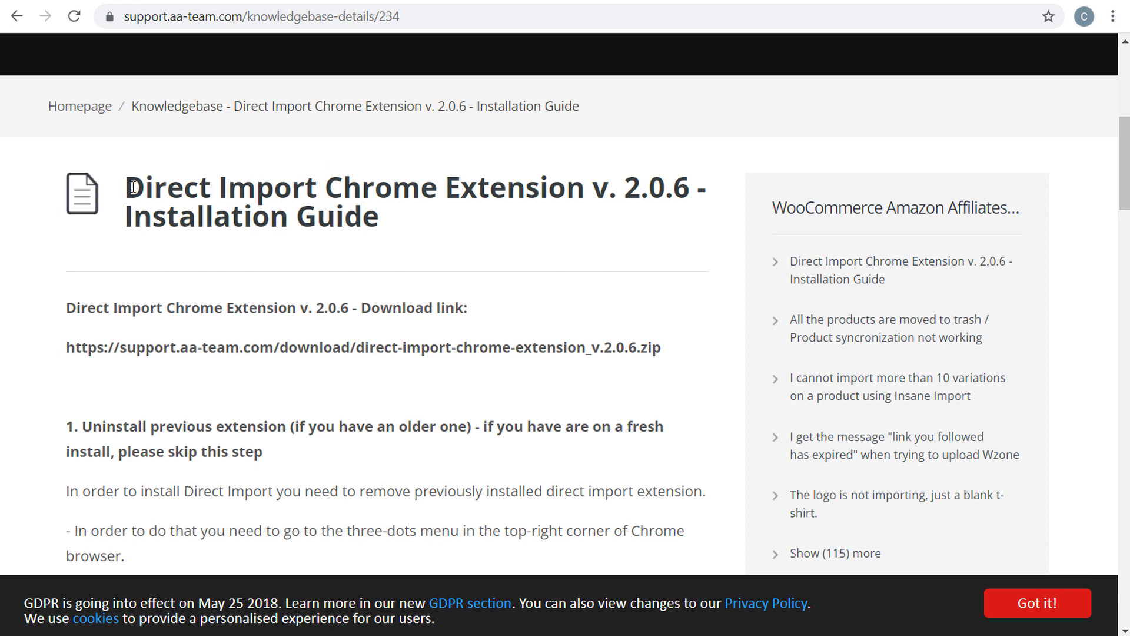
left_click_drag(133, 188, 567, 175)
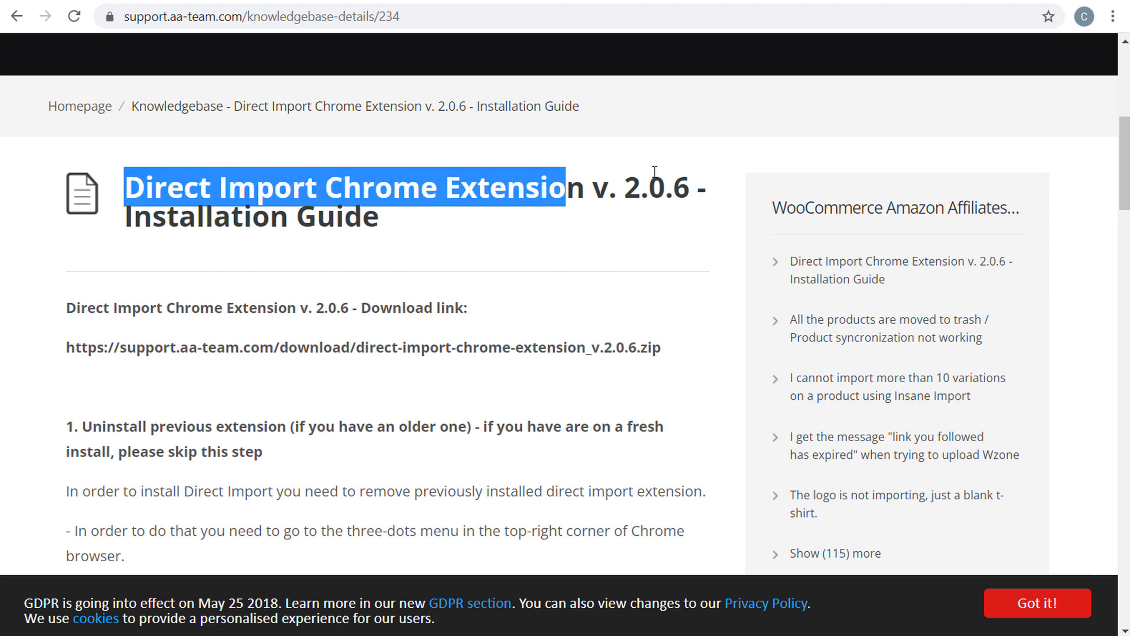
left_click(654, 171)
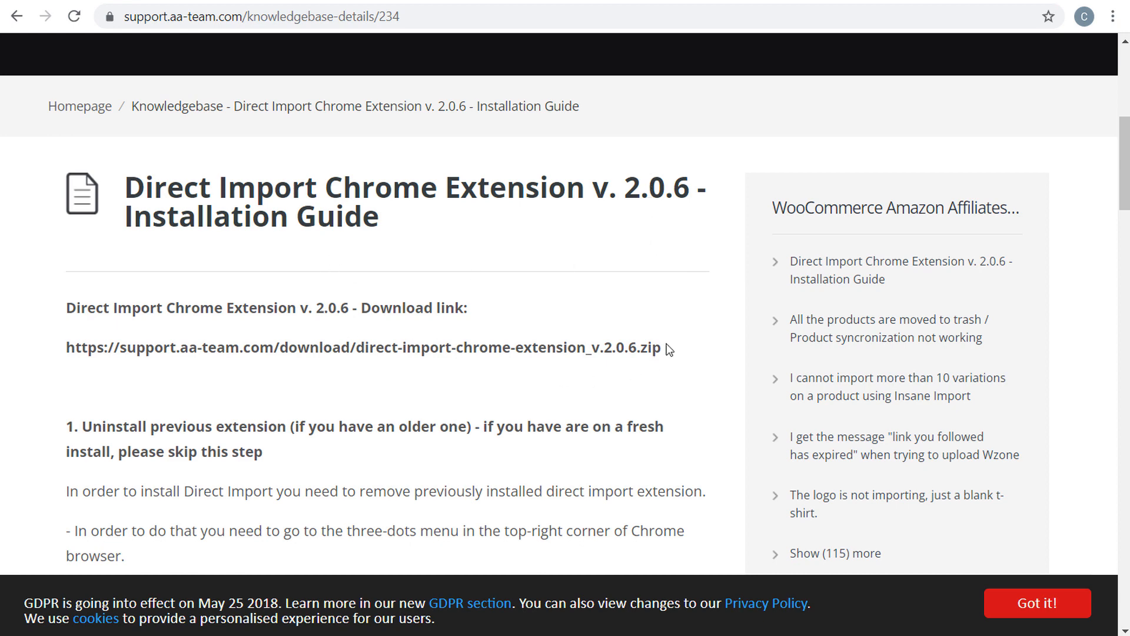
left_click_drag(668, 348, 235, 328)
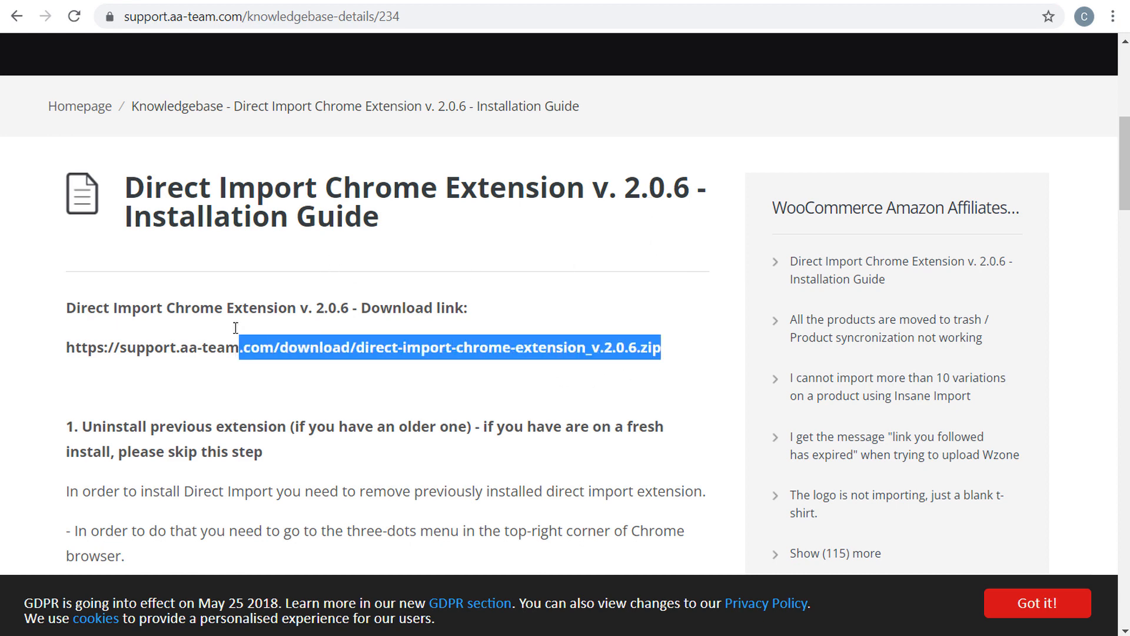
left_click(302, 26)
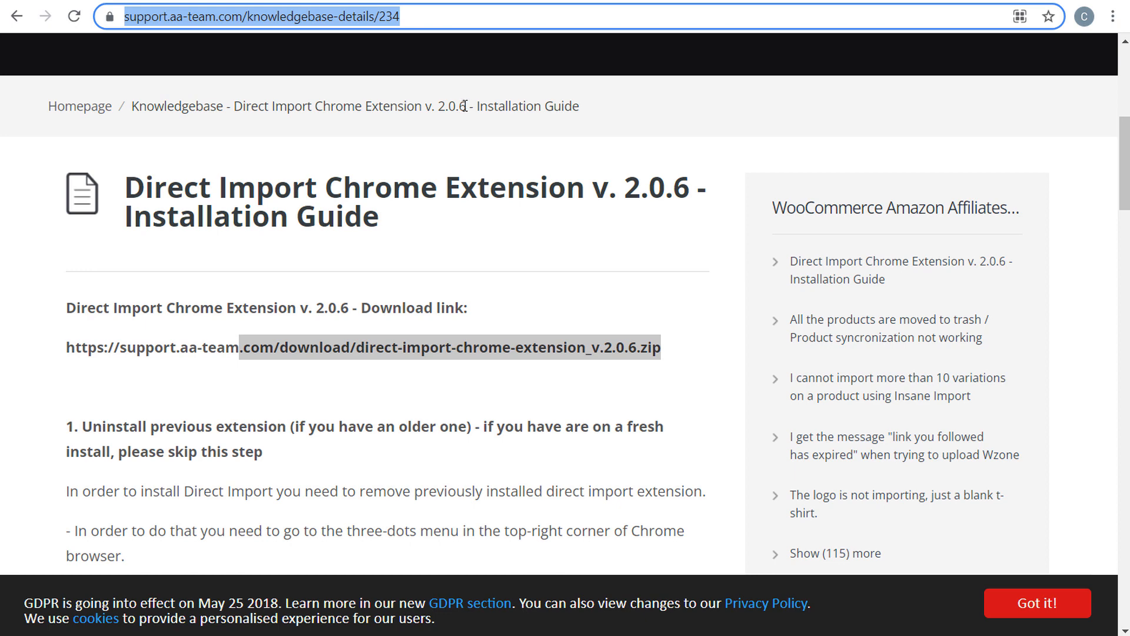
left_click_drag(465, 106, 440, 106)
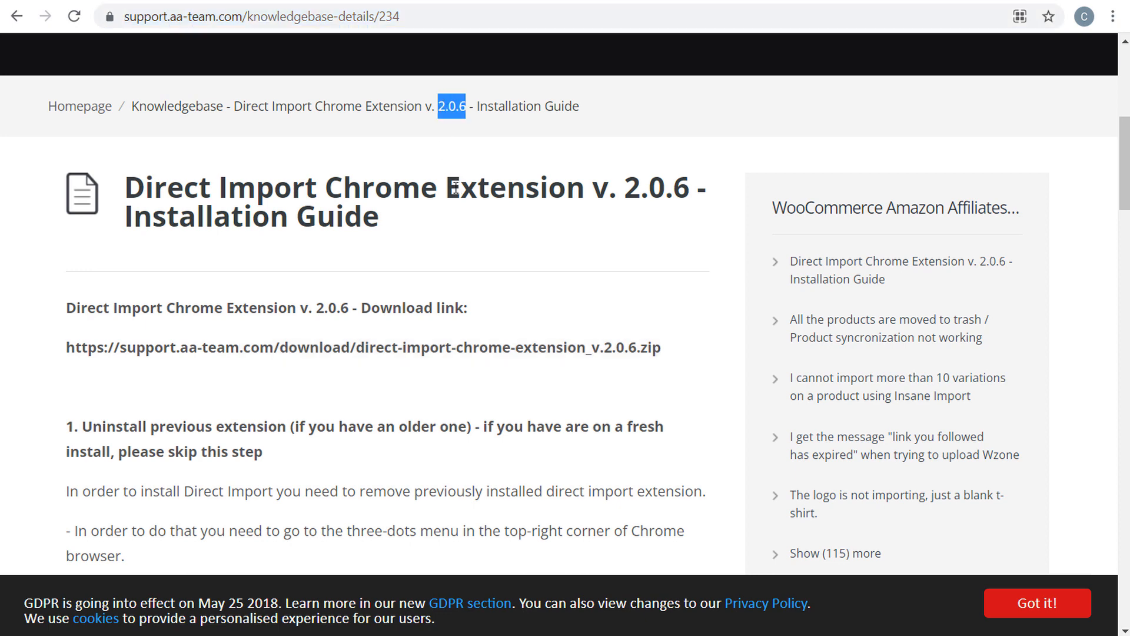
Step: Copy the guide's direct-import-chrome-extension_v.2.0.6.zip link and download the file by opening the link in a new tab
left_click_drag(679, 346, 65, 347)
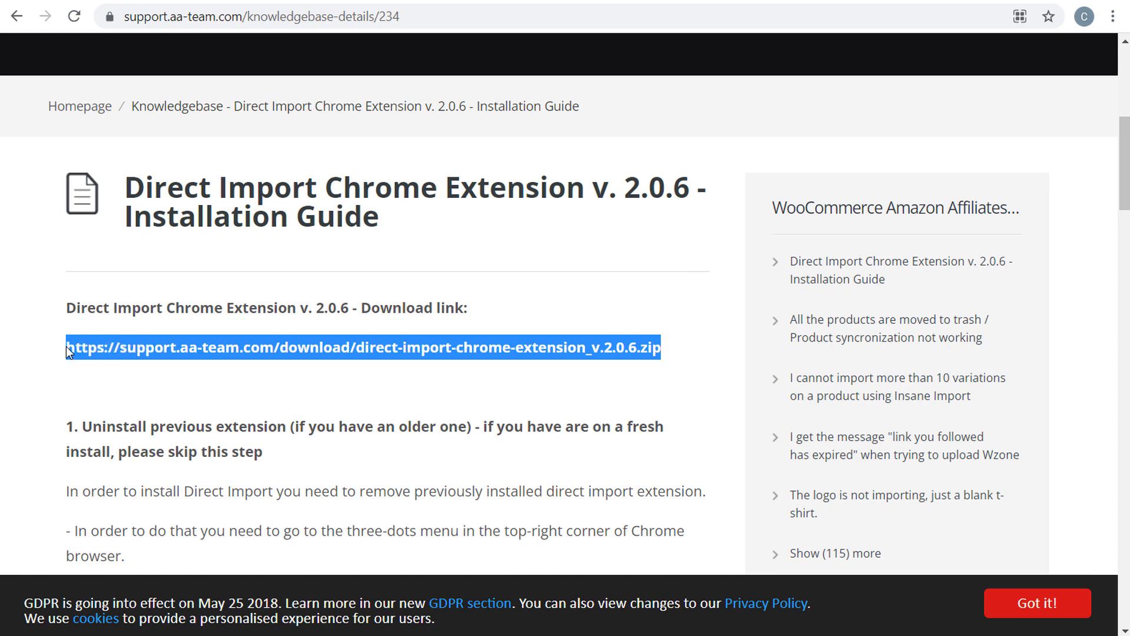
key("ctrl+c")
key("ctrl+t")
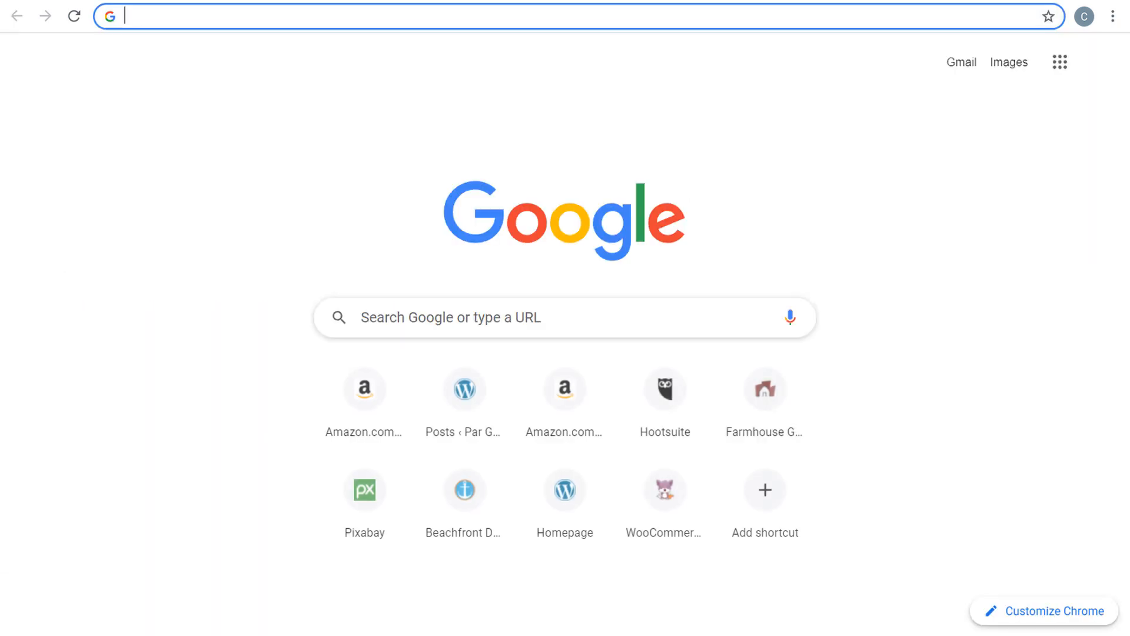
key("ctrl+v")
key("Return")
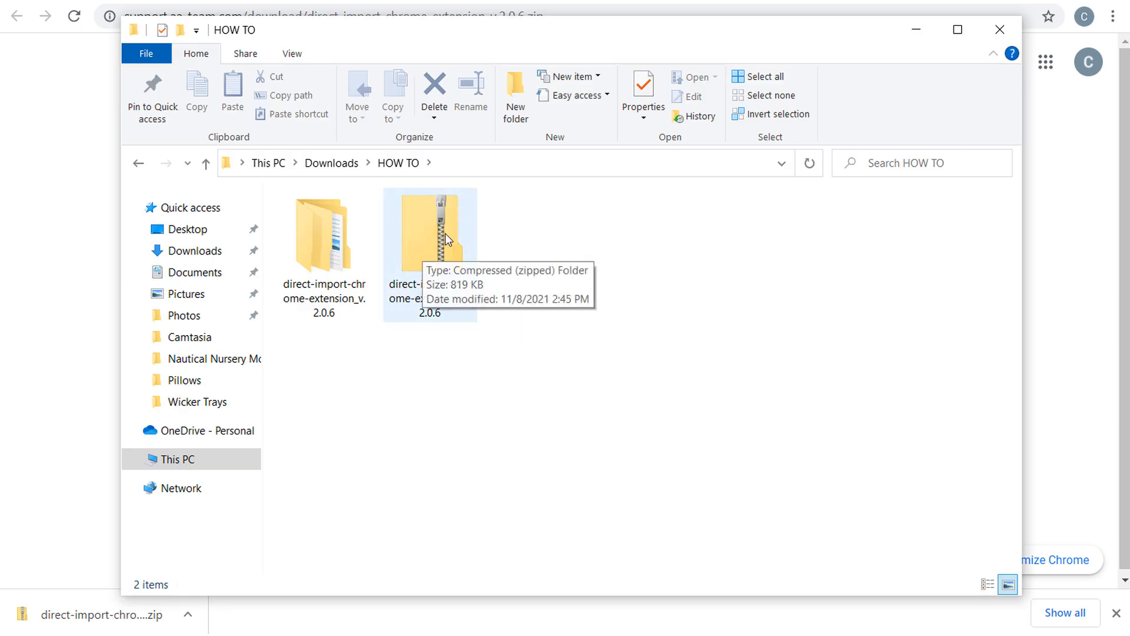
Step: Open the extracted direct-import-chrome-extension_v.2.0.6 folder inside Downloads > HOW TO in File Explorer
left_click(299, 232)
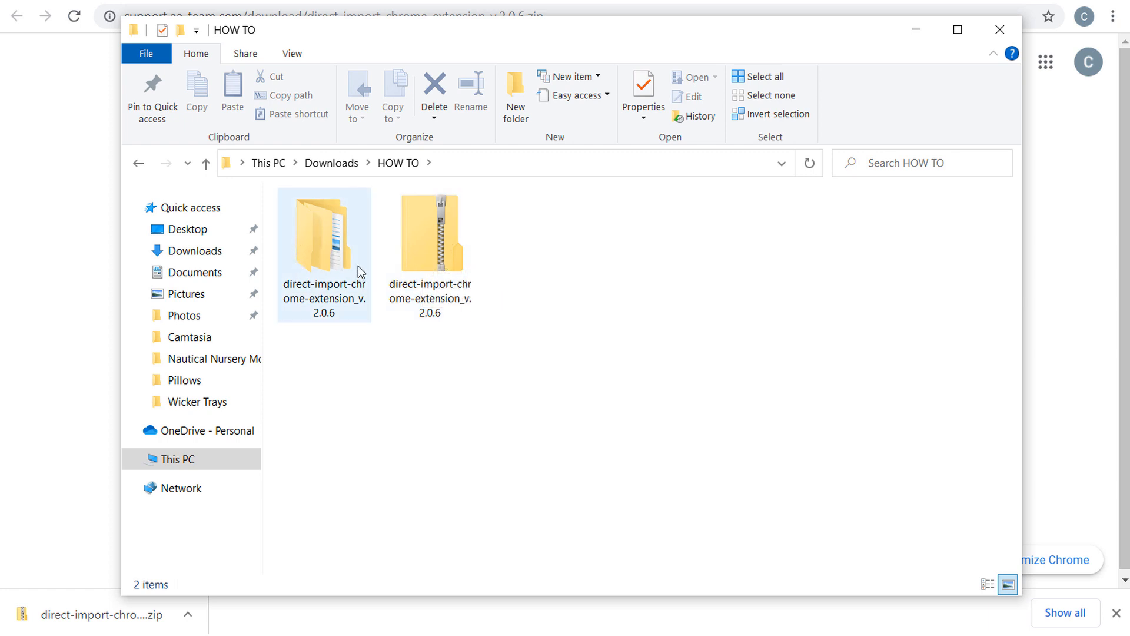
double_click(320, 231)
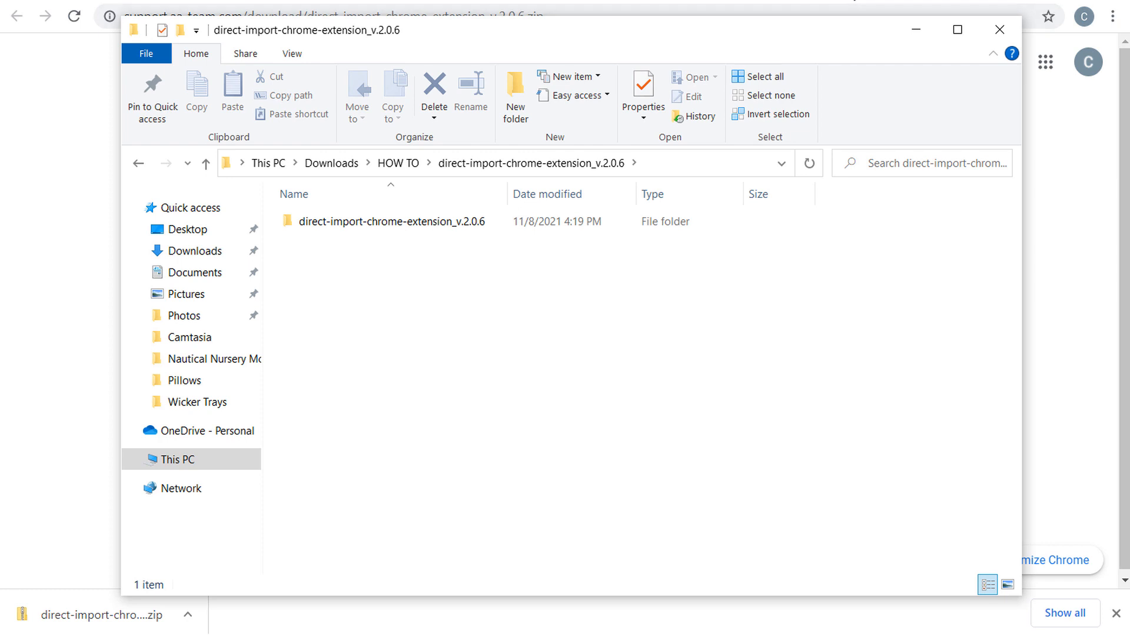
Step: Return to Chrome, open its settings, dismiss the downloads bar and go to the Extensions page
left_click(1112, 16)
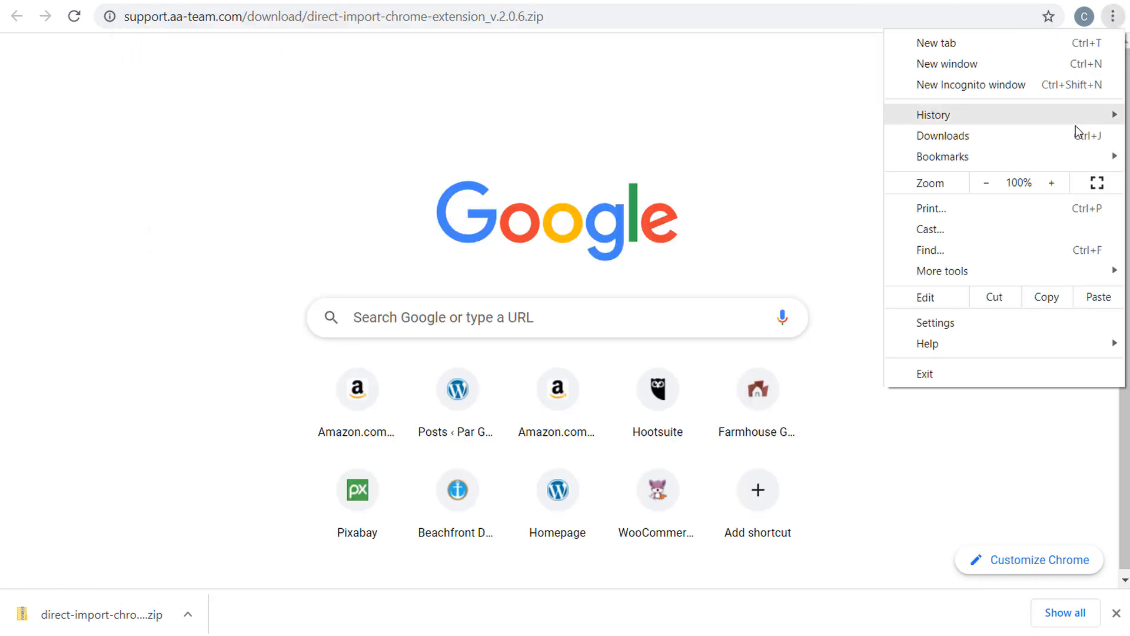
left_click(959, 321)
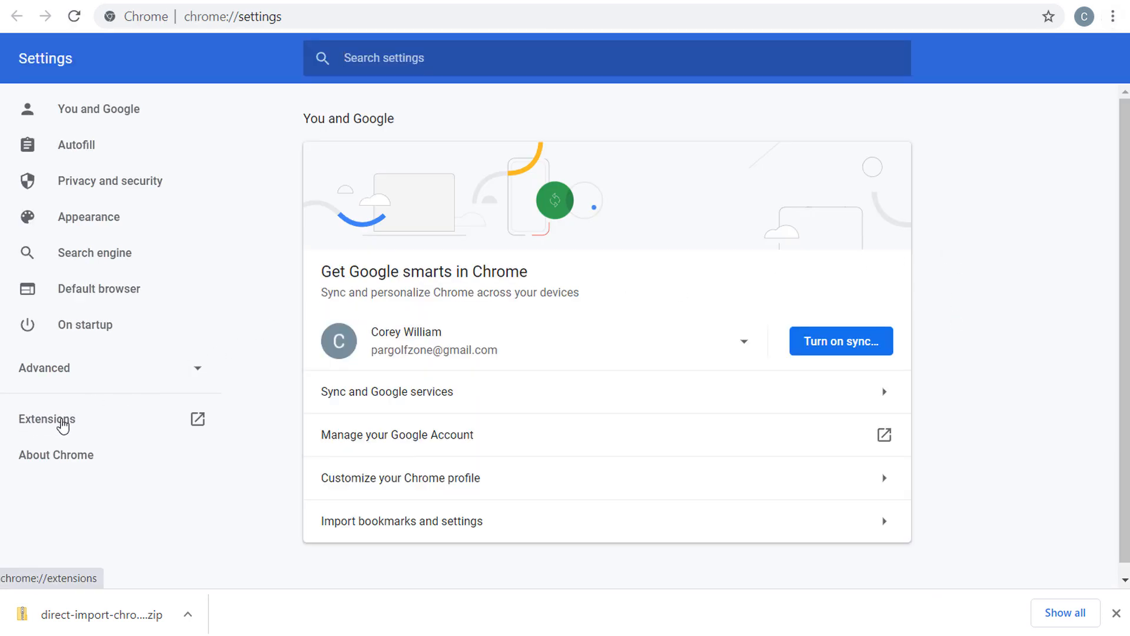
left_click(1117, 614)
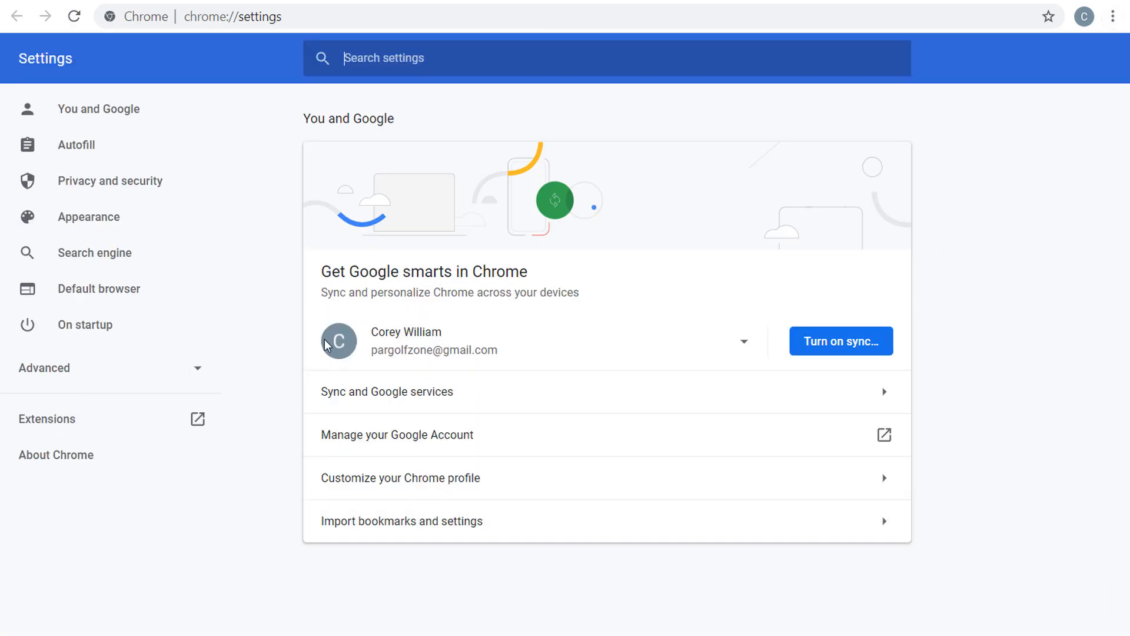
left_click(78, 428)
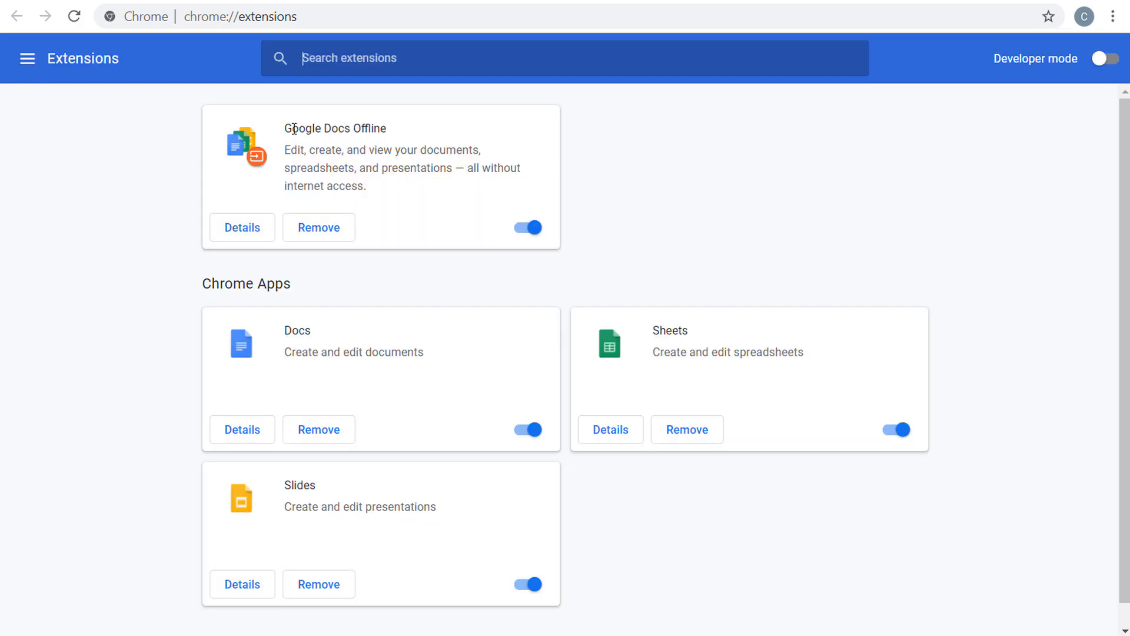
Step: Check the installed extensions for an existing copy of WZone Direct Import and turn on Developer mode
left_click_drag(288, 127, 413, 131)
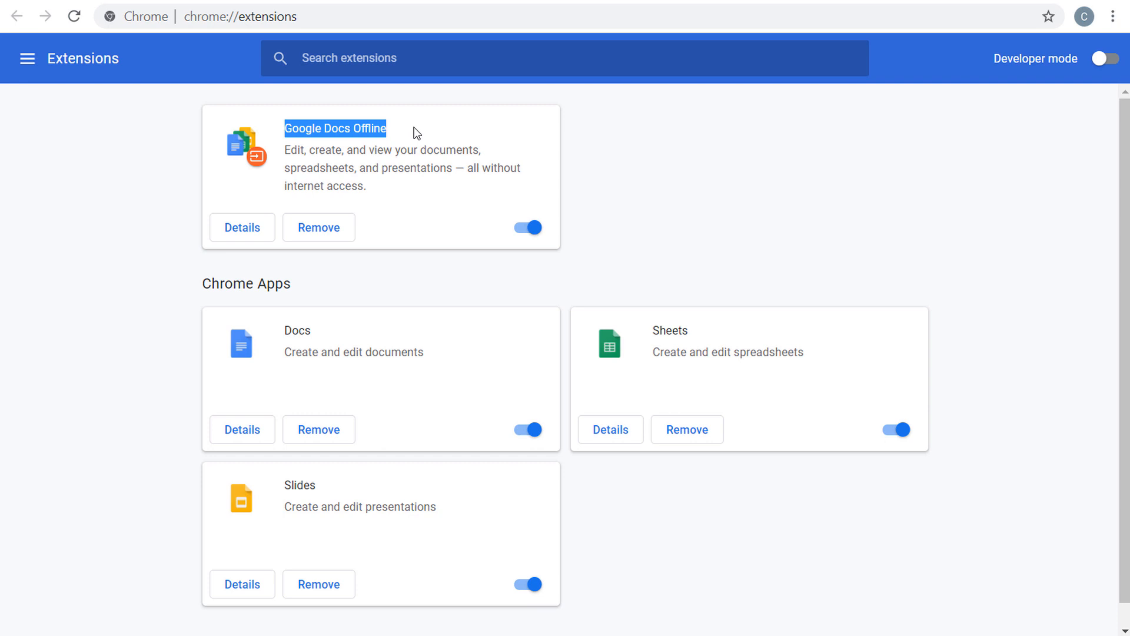
left_click(771, 144)
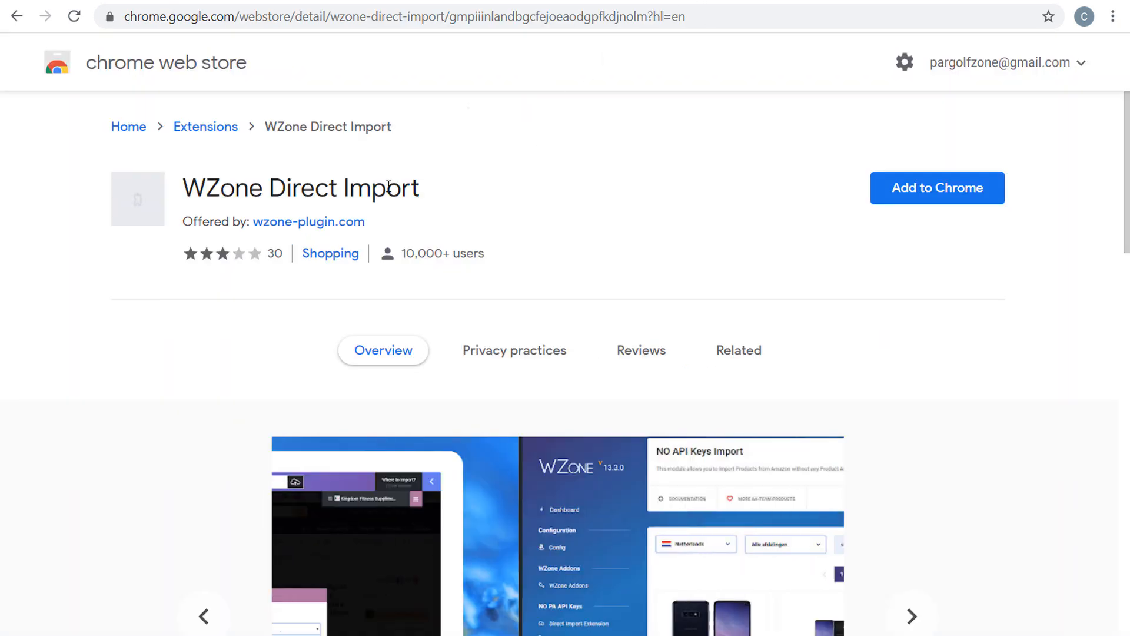
left_click_drag(420, 189, 202, 190)
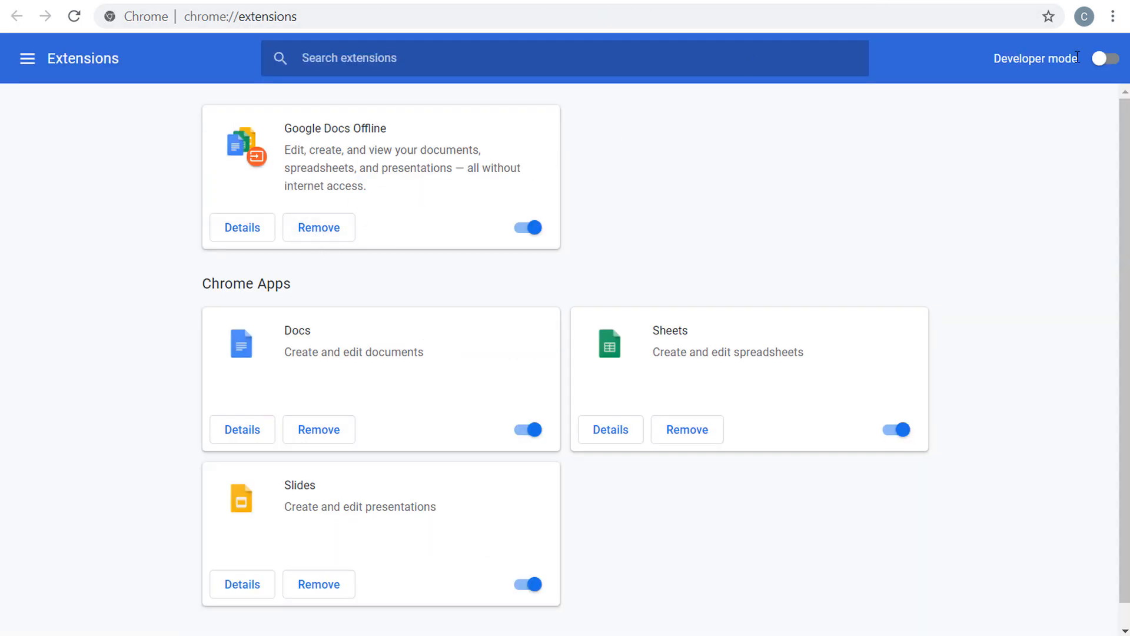
left_click(1103, 58)
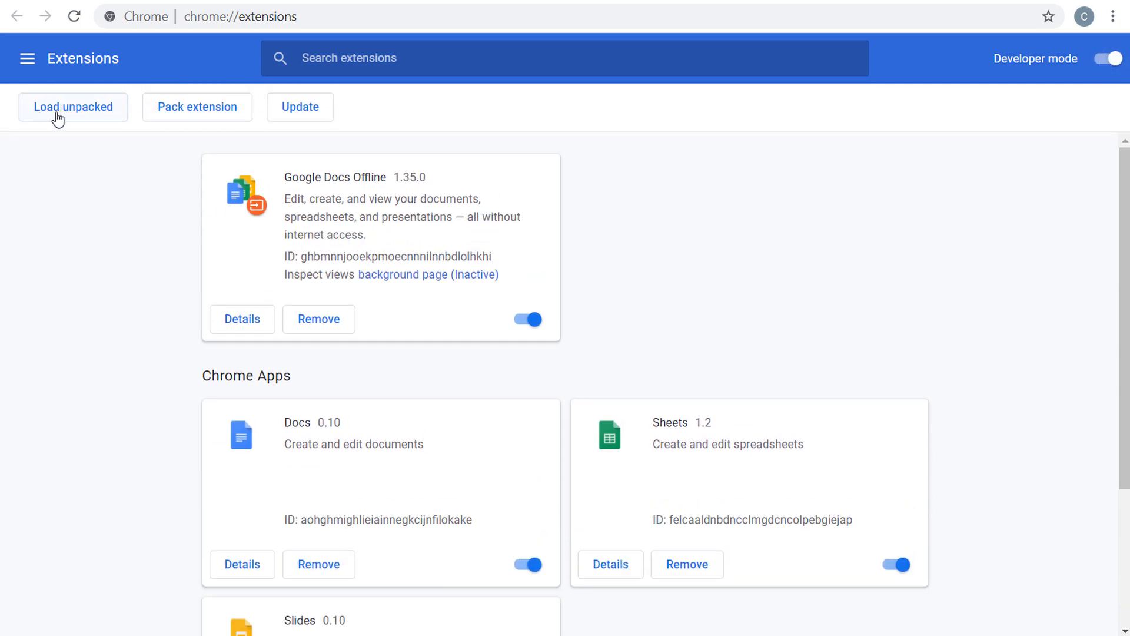
Step: Load the inner direct-import-chrome-extension_v.2.0.6 folder from Downloads > HOW TO as an unpacked extension
left_click(79, 109)
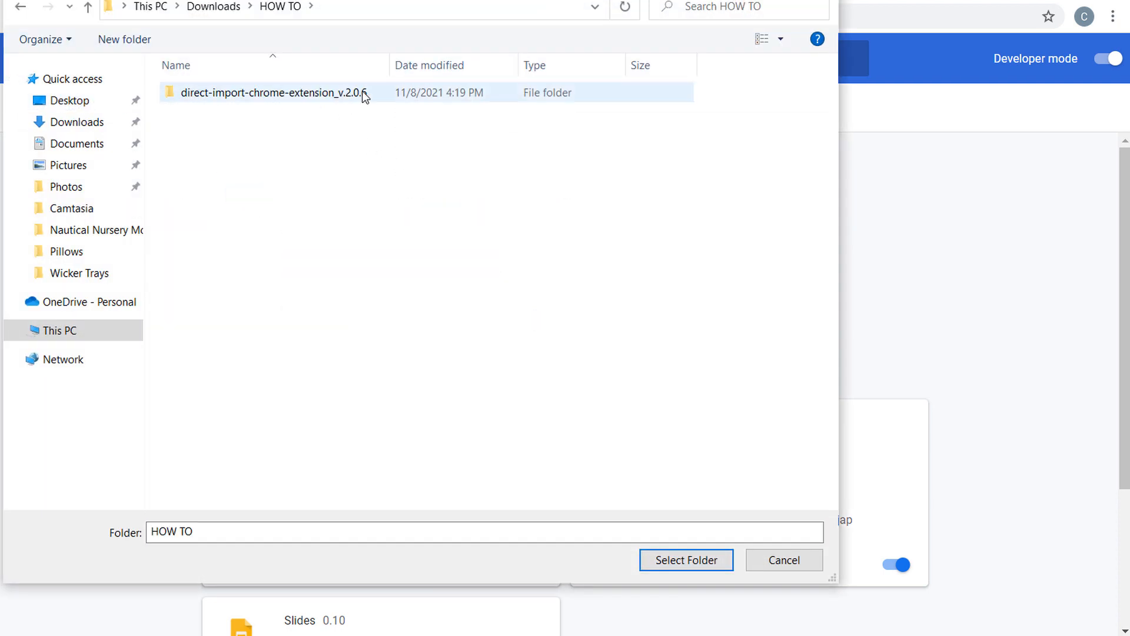
double_click(219, 95)
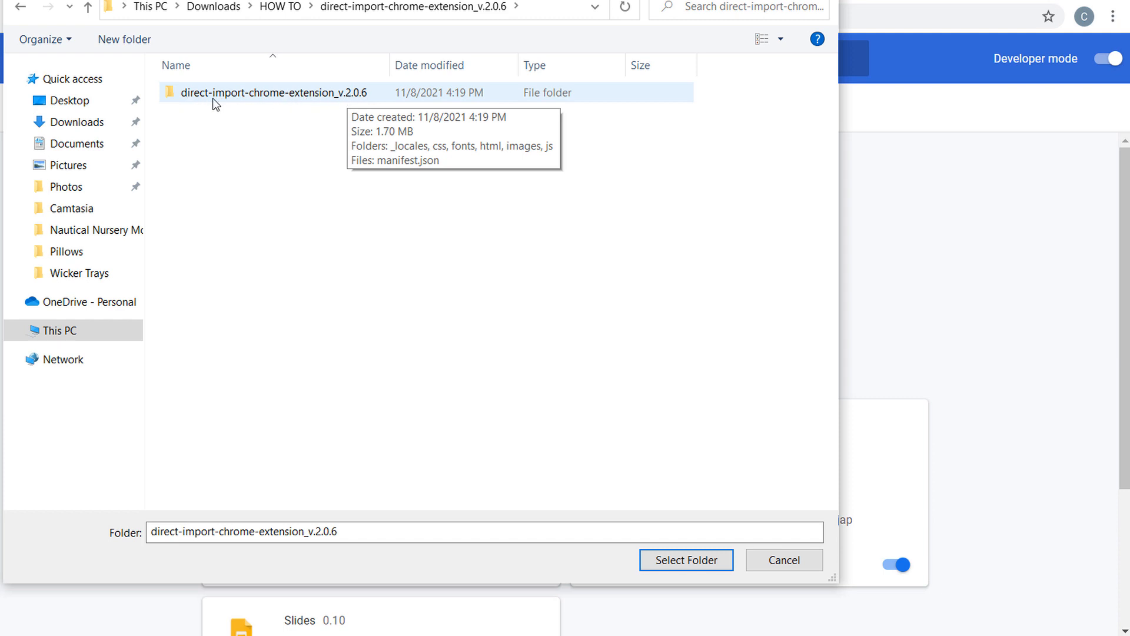
left_click(242, 94)
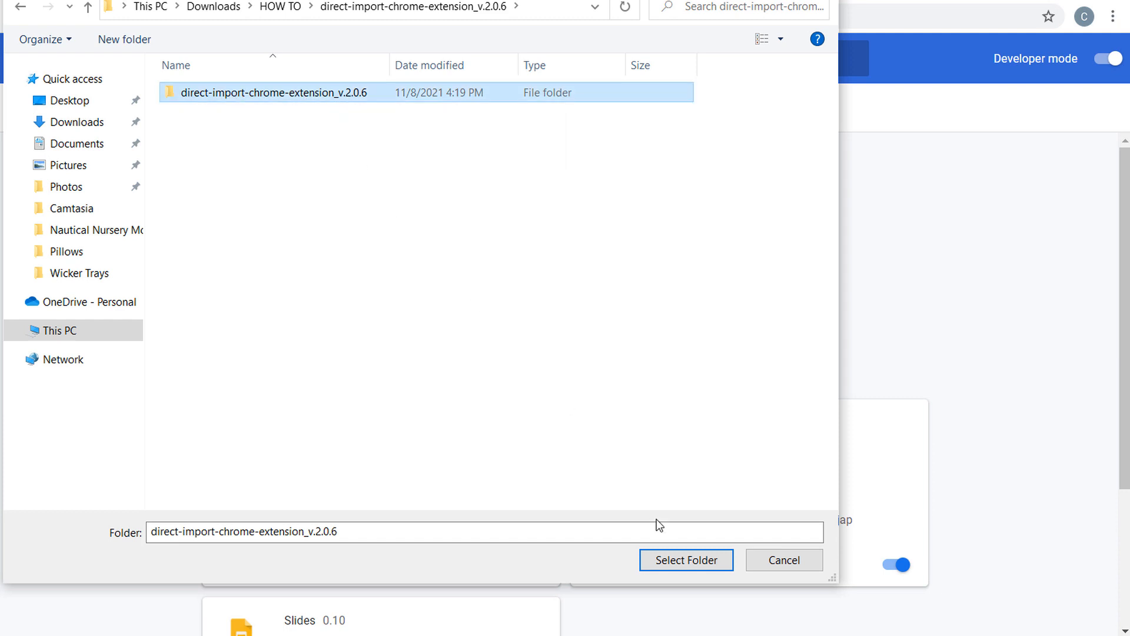
double_click(325, 94)
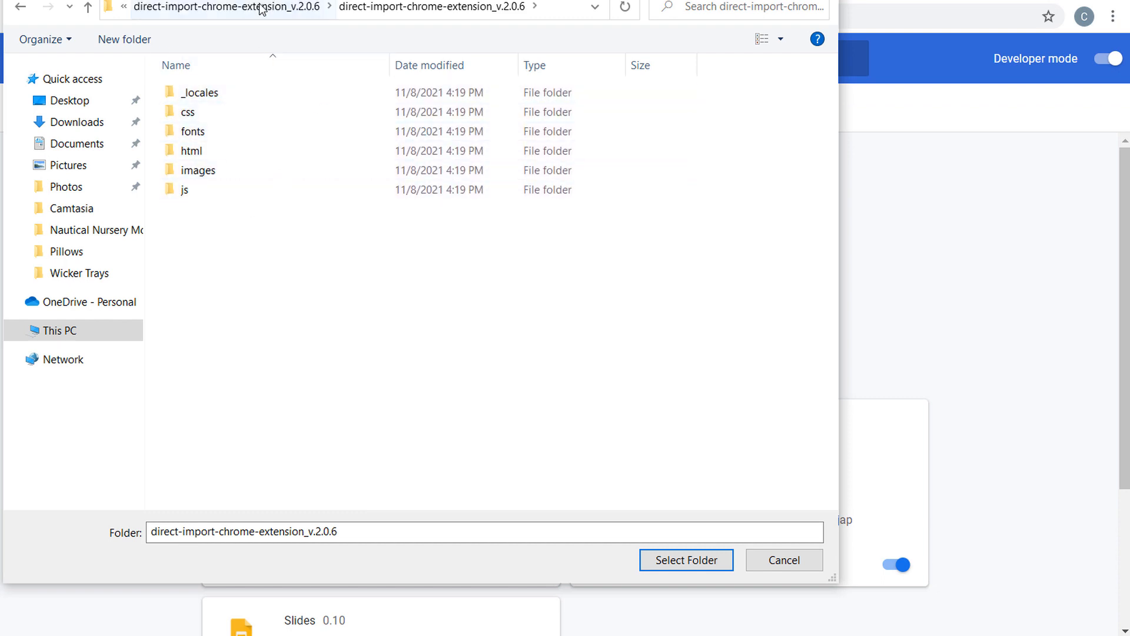
left_click(284, 10)
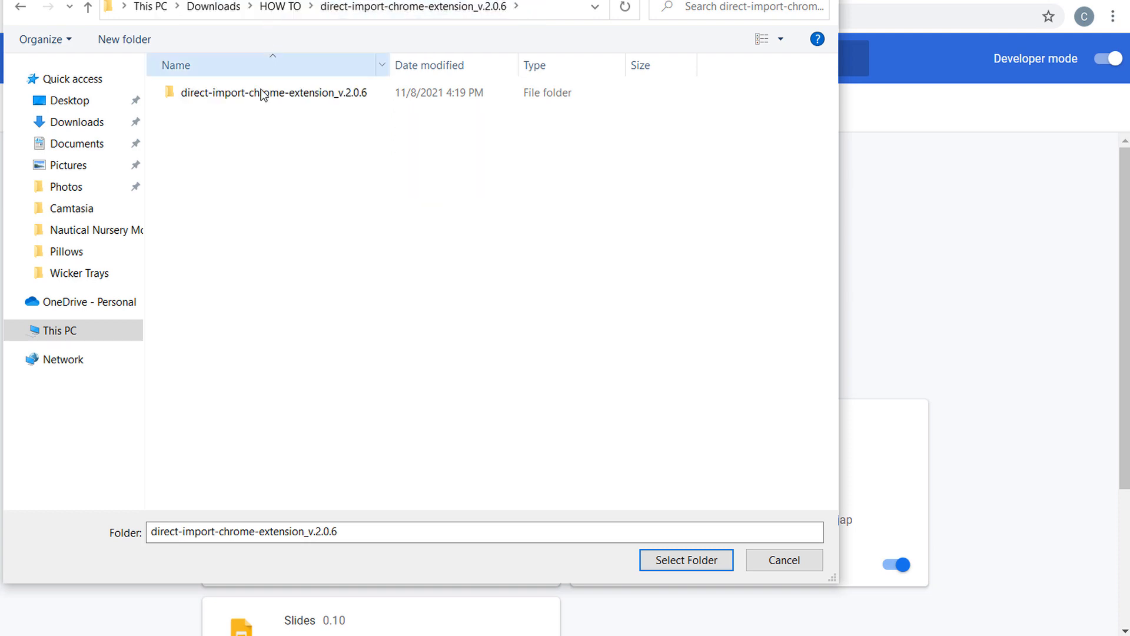
left_click(241, 94)
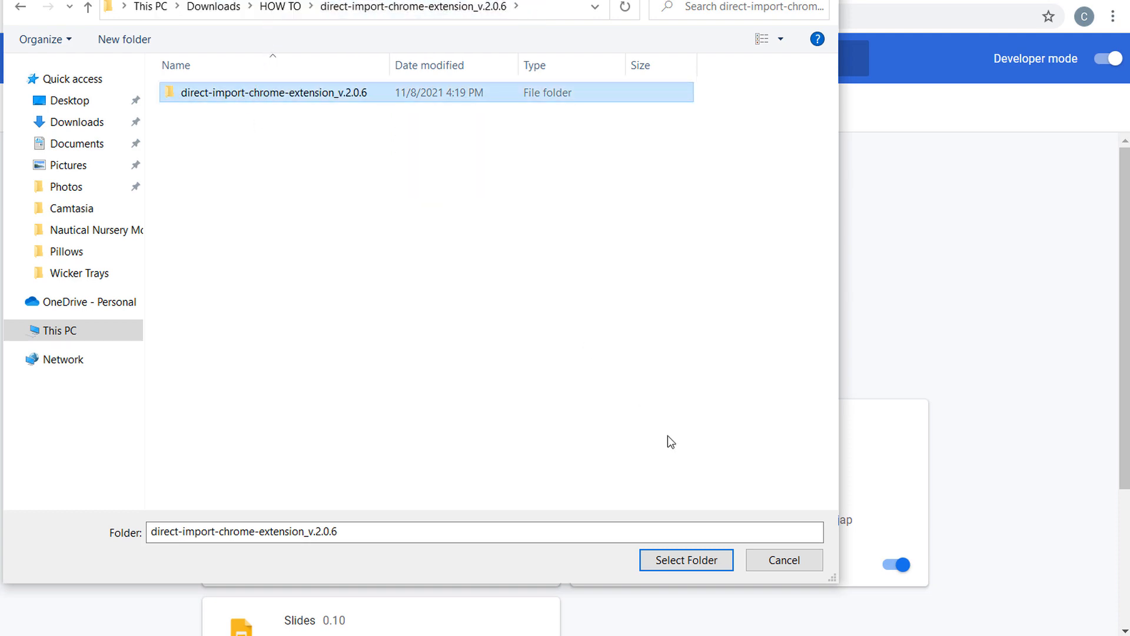
left_click(715, 565)
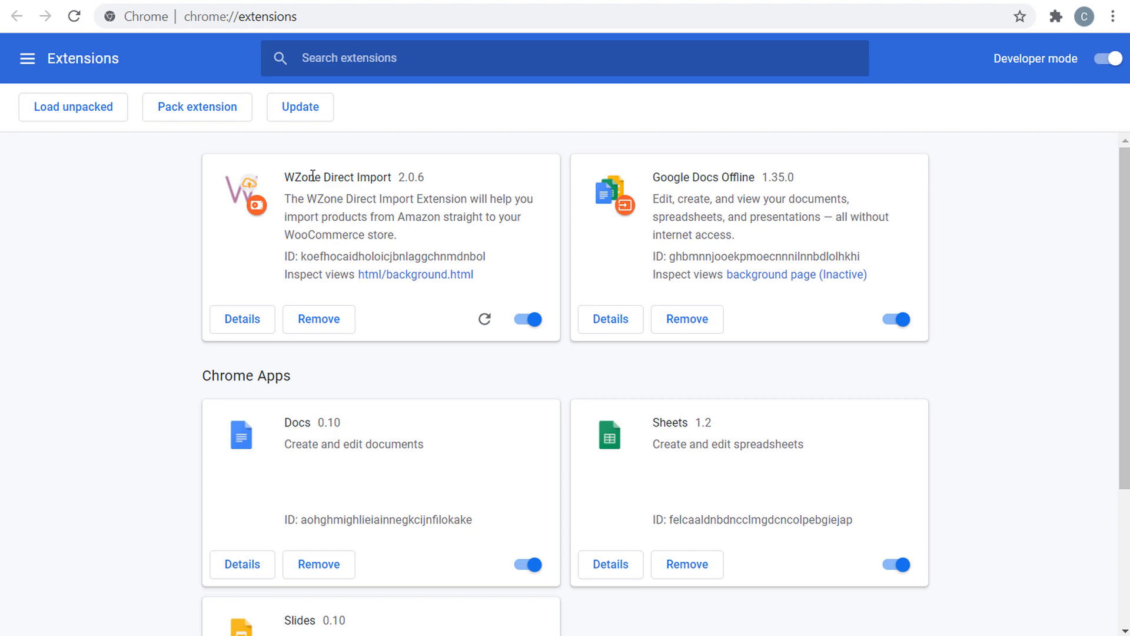
Step: Return to the Amazon results and open the TaylorMade Distance Plus Golf Balls (One Dozen) product in a new tab
left_click(434, 1)
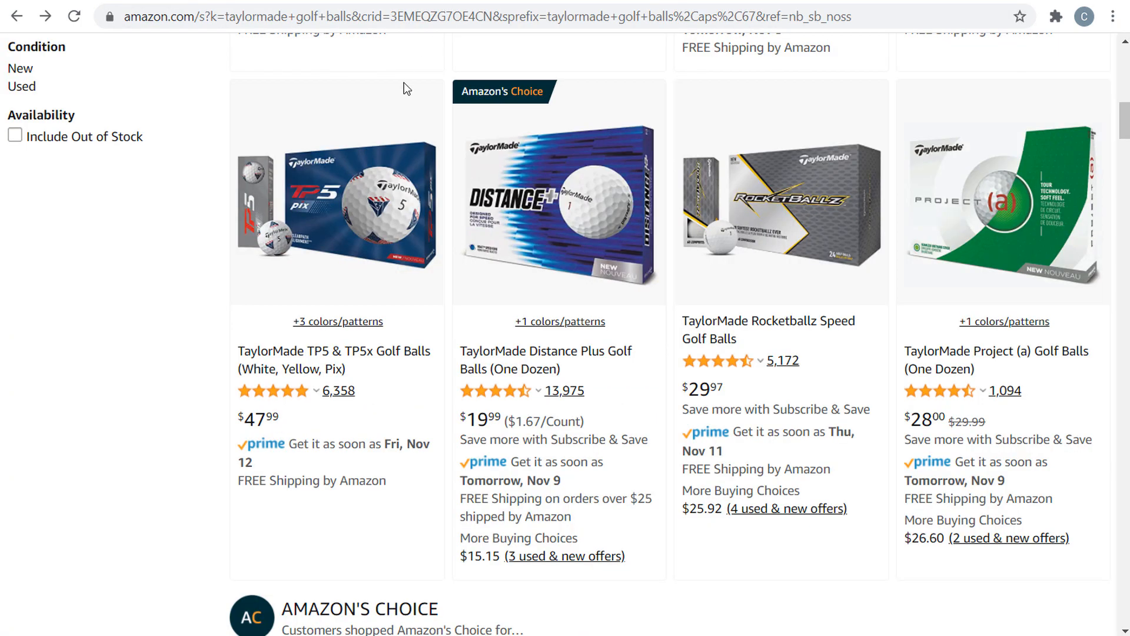
right_click(549, 179)
left_click(574, 193)
left_click(575, 118)
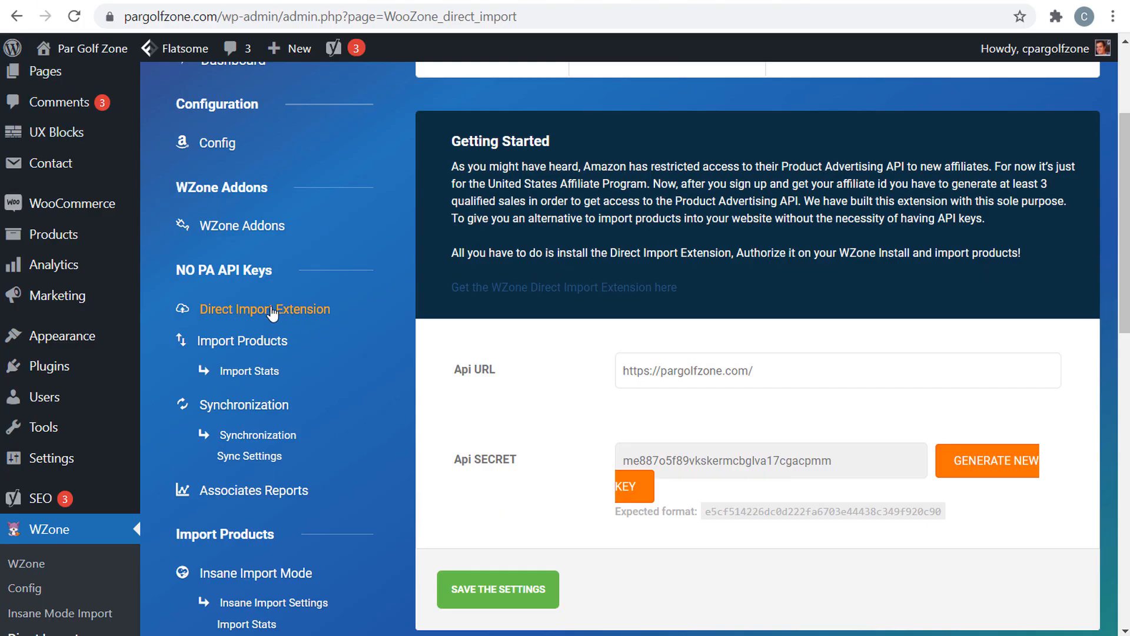
Step: Reload WZone's Direct Import Extension page in the WordPress admin and authorize the extension for this site
left_click(73, 17)
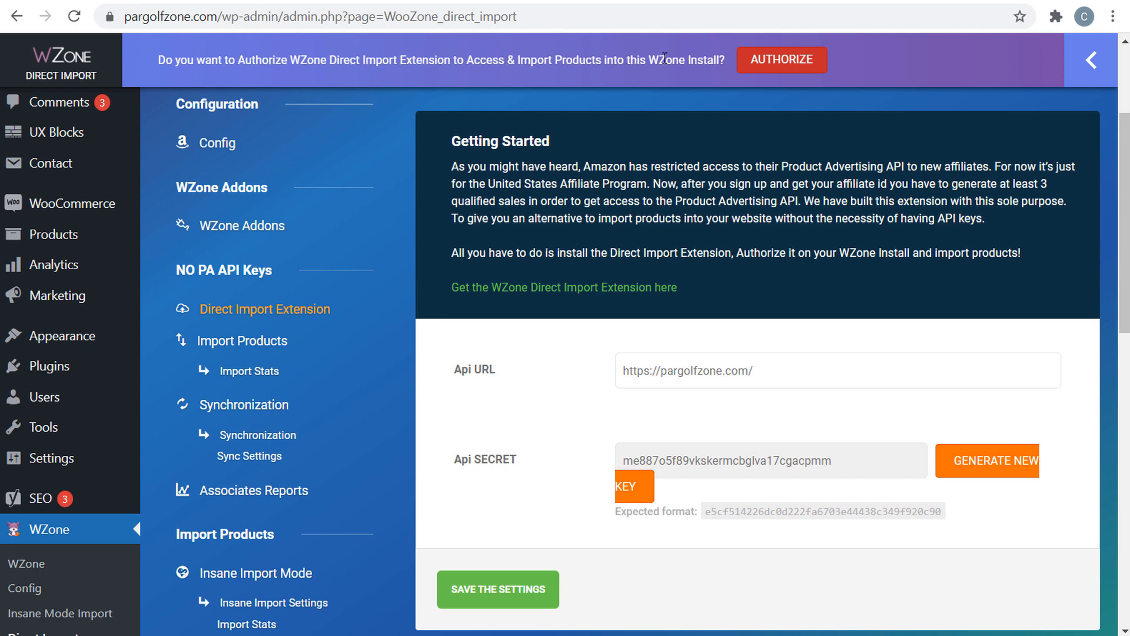
left_click(799, 61)
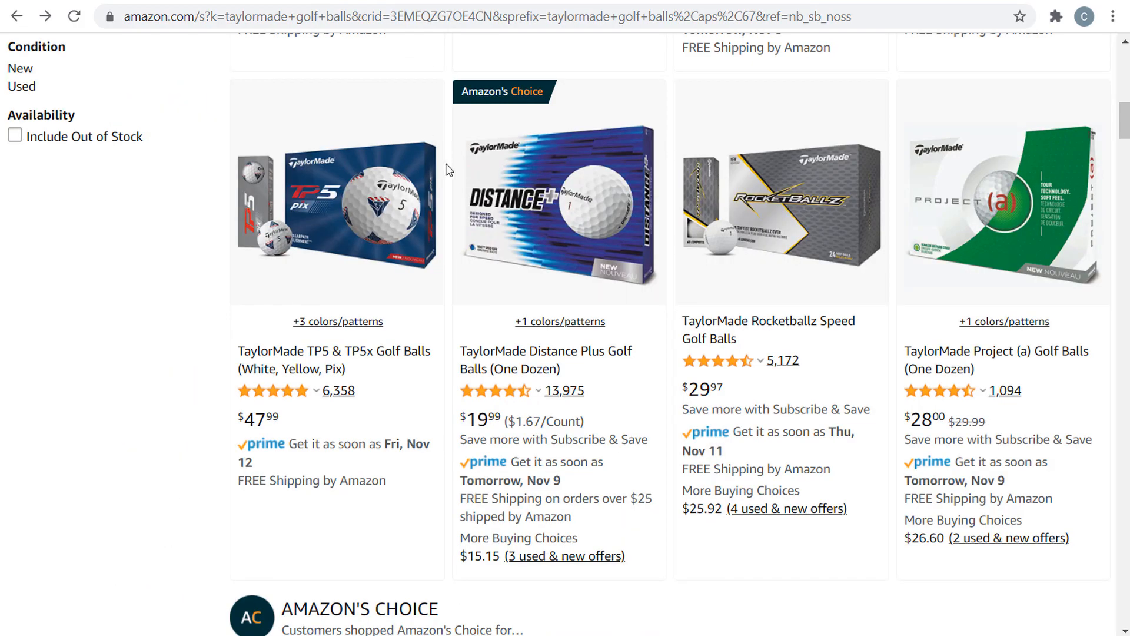
Step: Open the TaylorMade Distance Plus Golf Balls product from the Amazon results again and check it for the WZone import bar
right_click(513, 180)
left_click(548, 189)
left_click(491, 2)
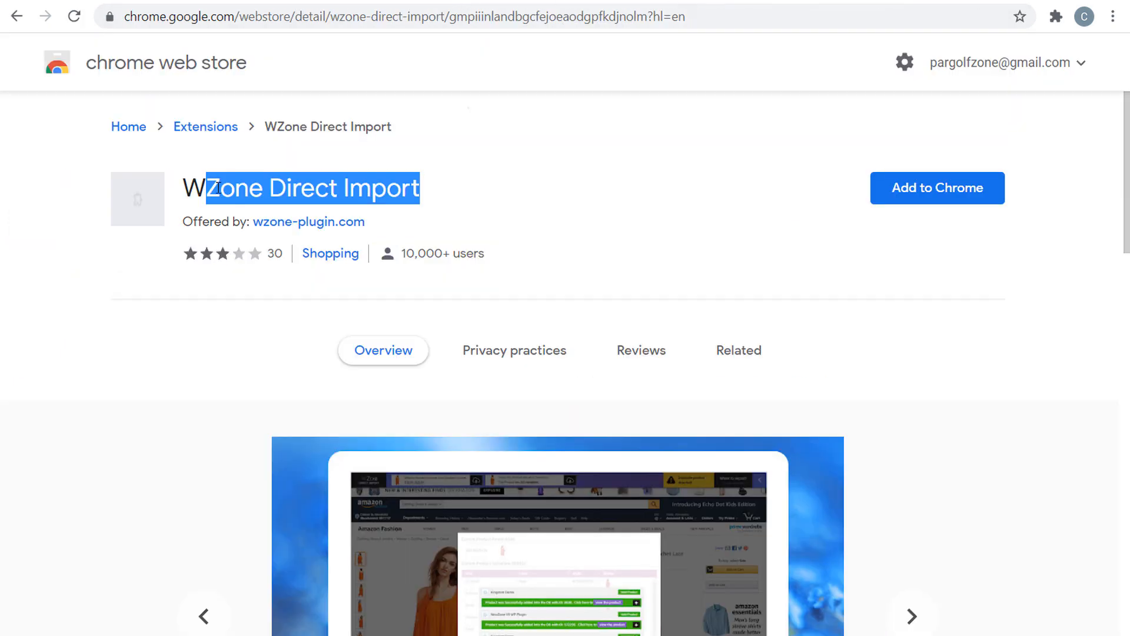
Step: Compare the WZone Direct Import version in the Chrome Web Store with the versions in the installation guide and on the Extensions page
left_click(217, 188)
scroll(755, 257, "down", 8)
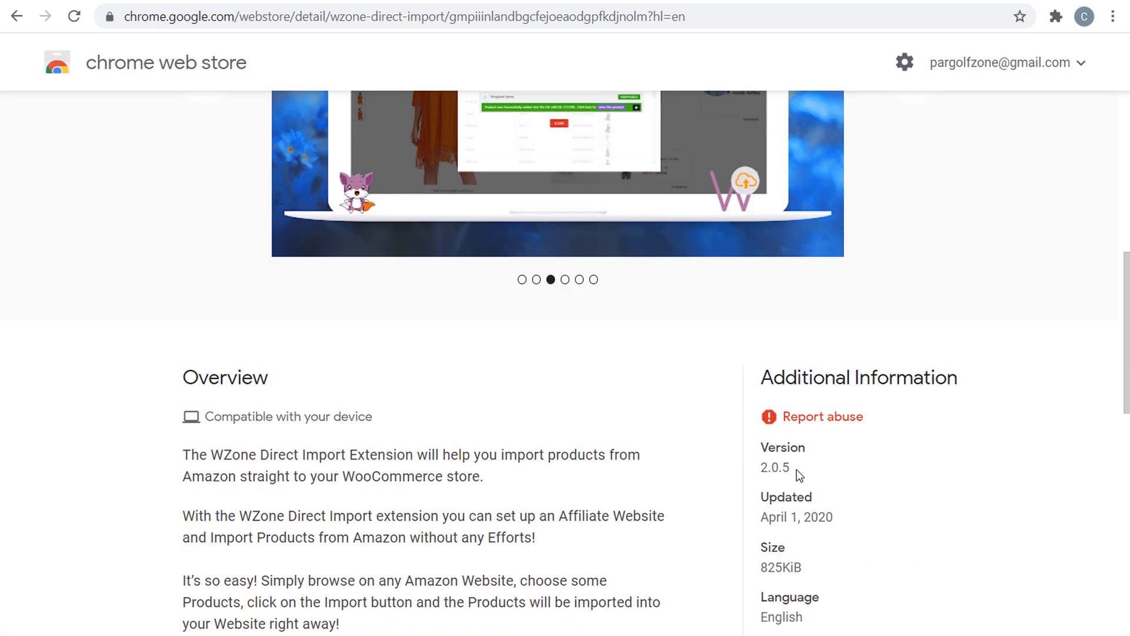
left_click_drag(797, 469, 762, 468)
left_click(606, 482)
left_click(609, 0)
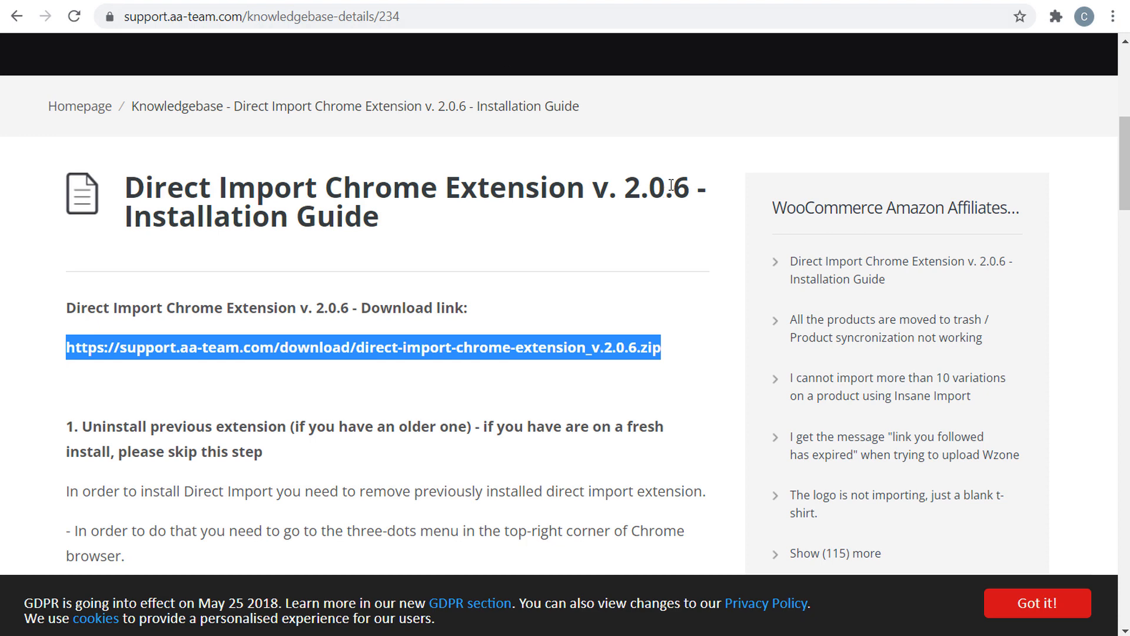
left_click(837, 0)
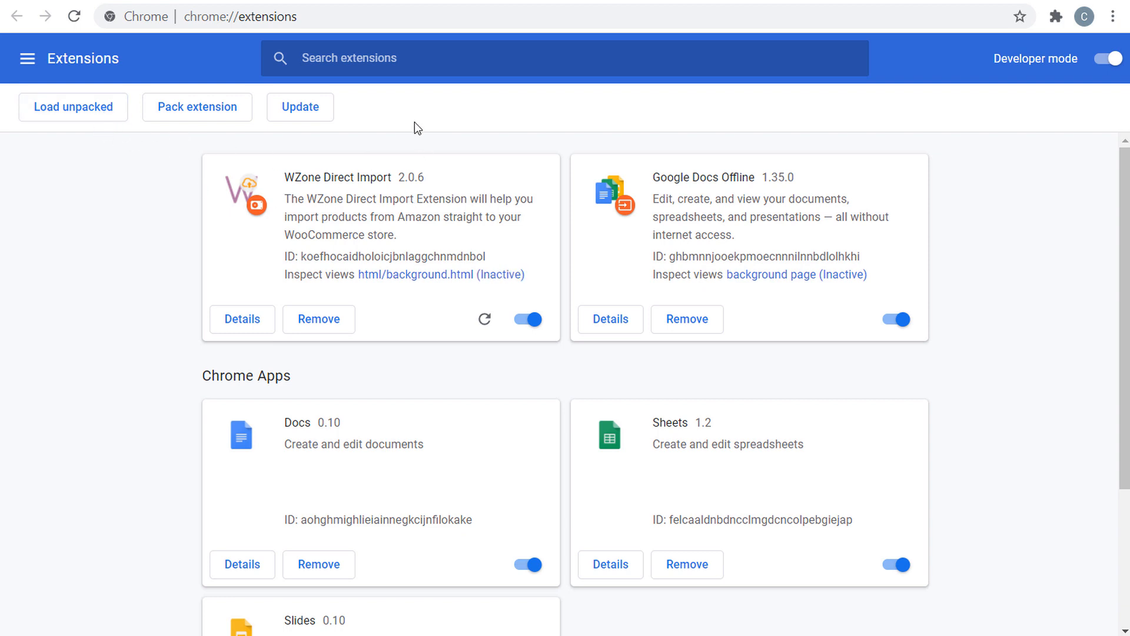
Step: Return to the Amazon results and open the sponsored TaylorMade TP5 & TP5x, Distance Personalized and Project (a) golf balls in new tabs
key("ctrl+Tab")
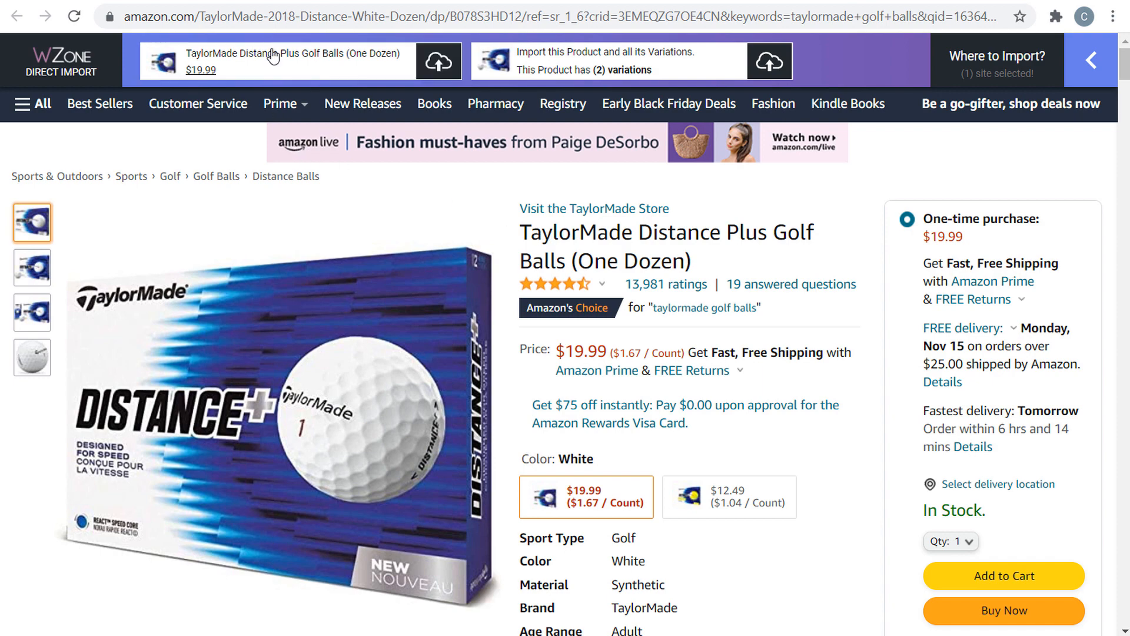
key("alt+Left")
scroll(504, 235, "up", 15)
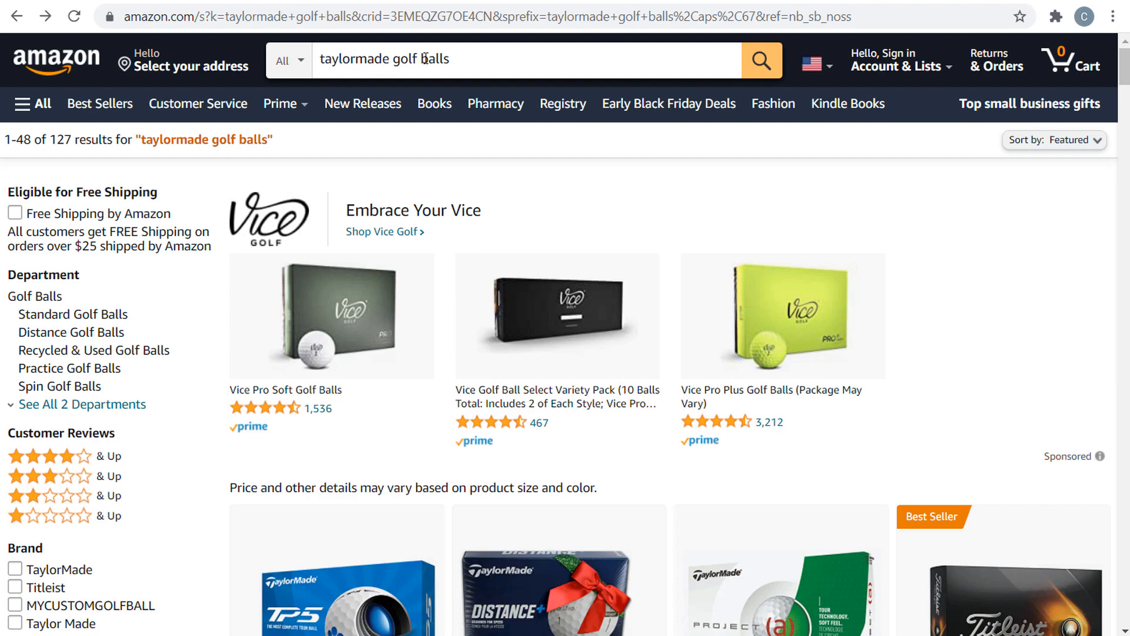
scroll(620, 154, "down", 6)
right_click(383, 272)
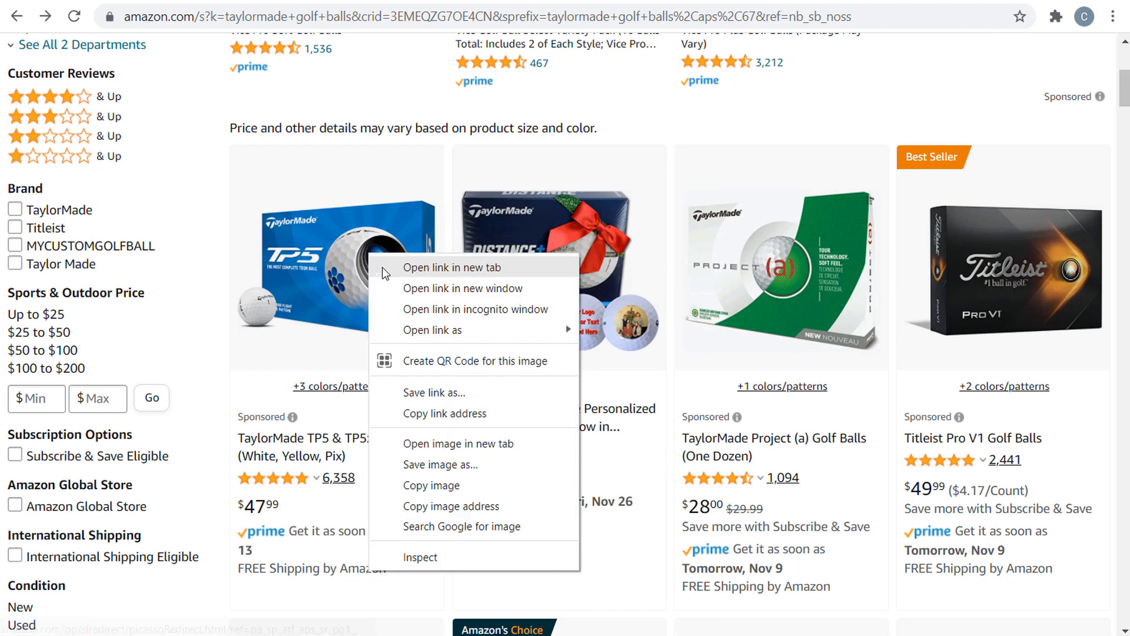
left_click(395, 264)
right_click(586, 254)
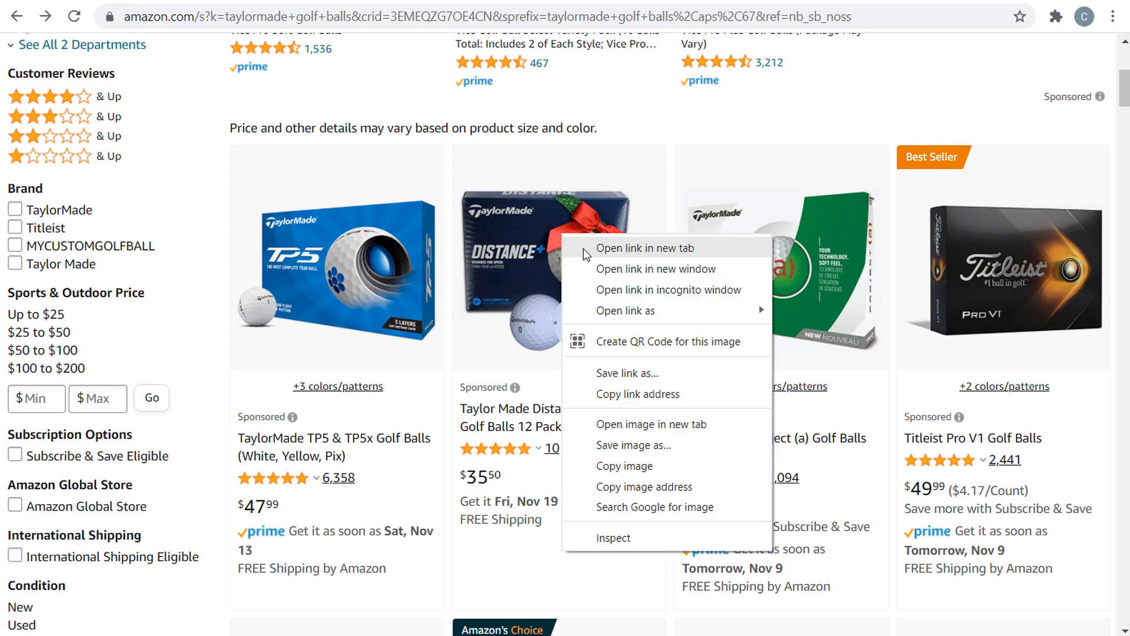
left_click(586, 249)
right_click(792, 243)
left_click(810, 252)
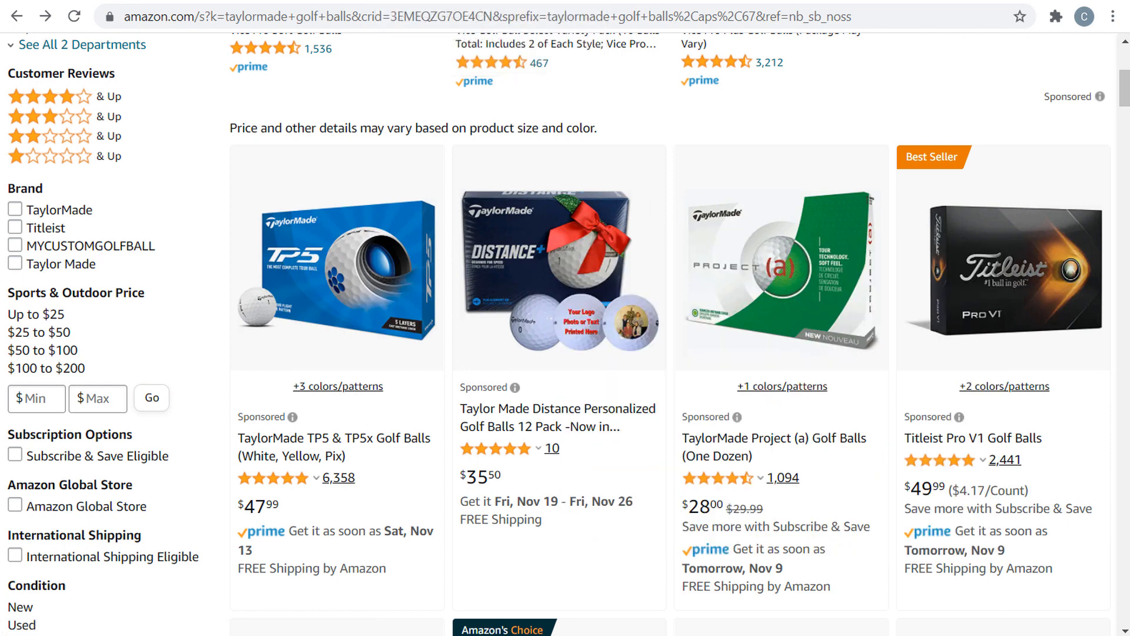
Step: Set Par Golf Zone's import category to TaylorMade Golf Balls and import the TaylorMade TP5 & TP5x Golf Balls without variations
left_click(365, 259)
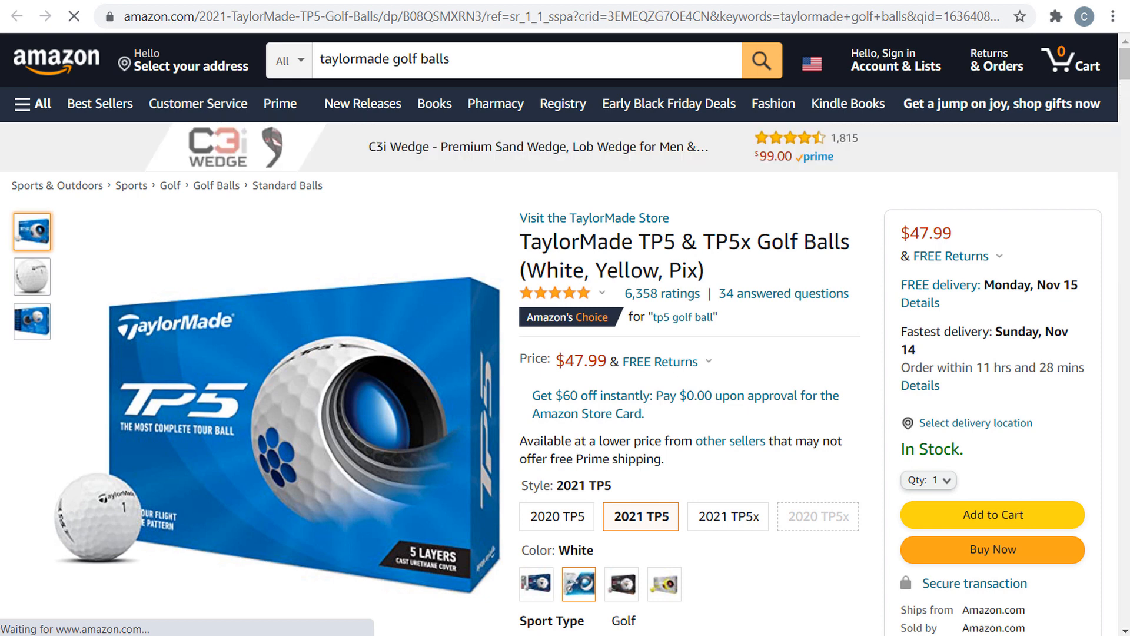
mouse_move(971, 74)
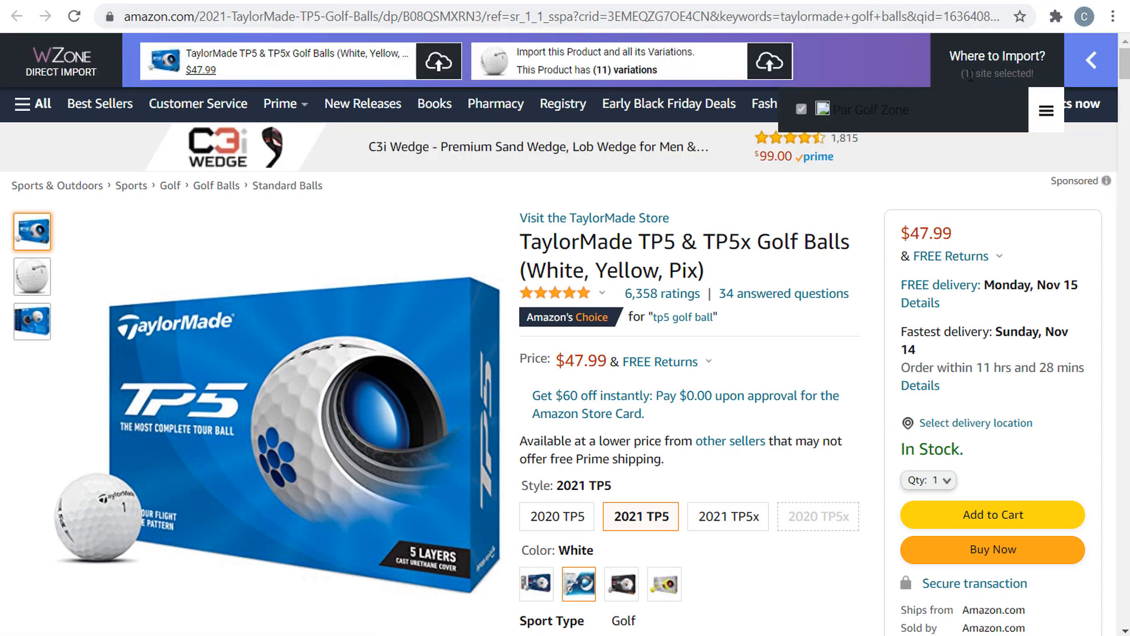
left_click(1051, 112)
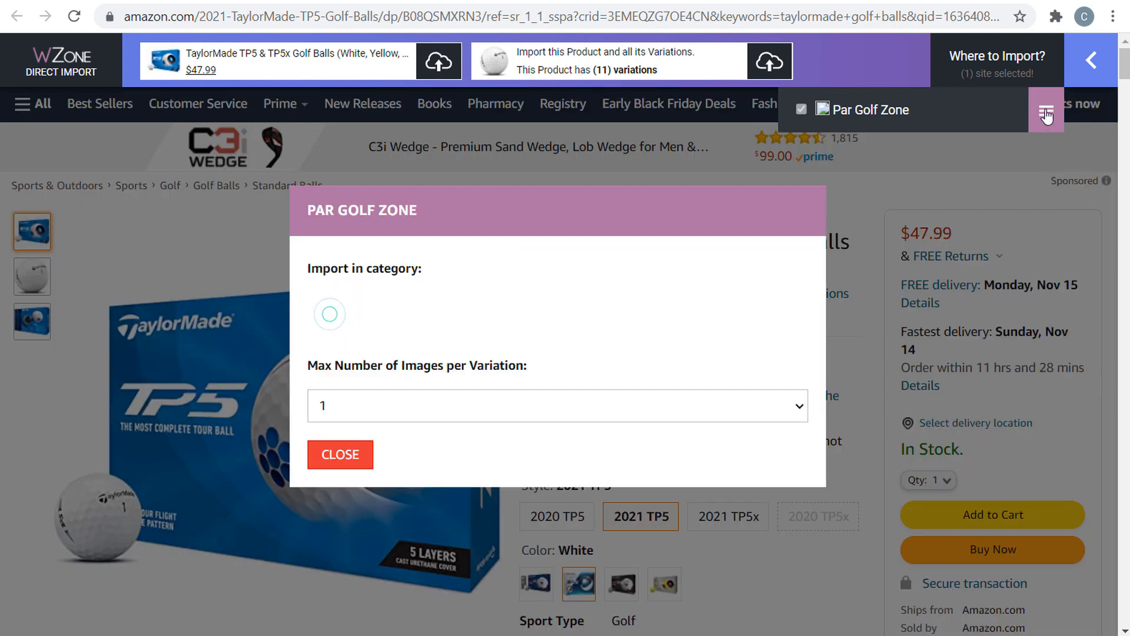
left_click(485, 280)
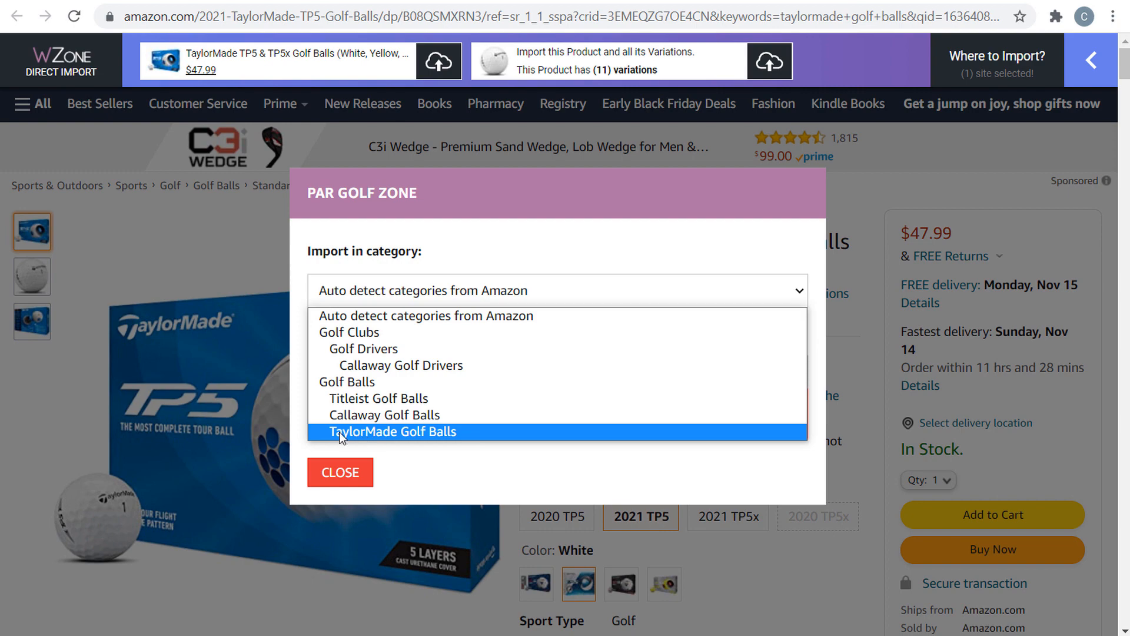
left_click(478, 432)
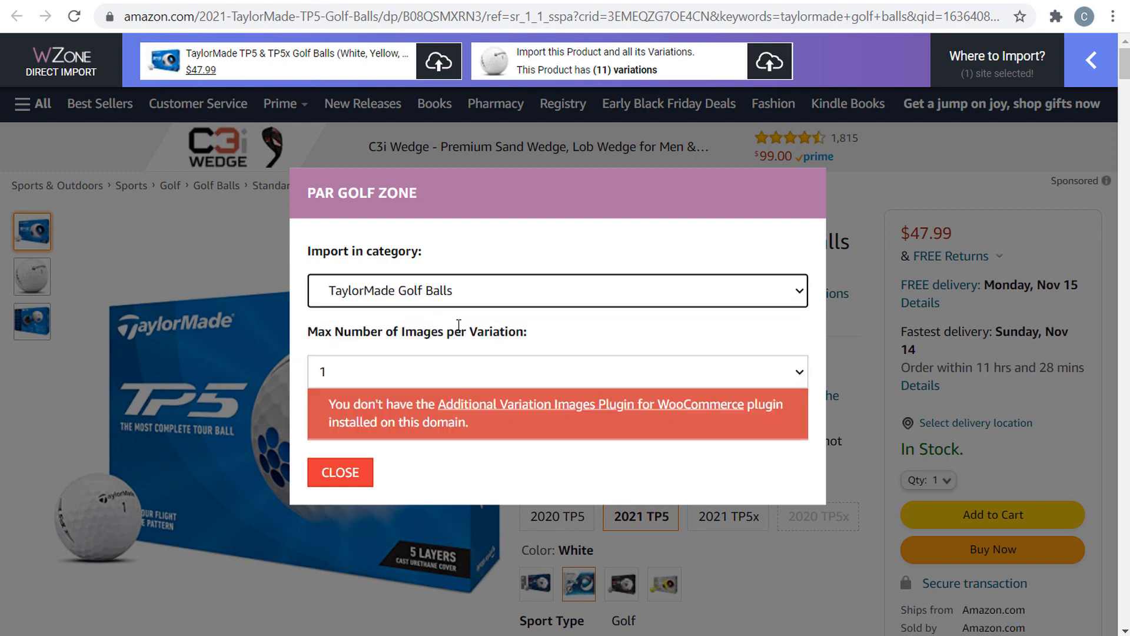
left_click(338, 471)
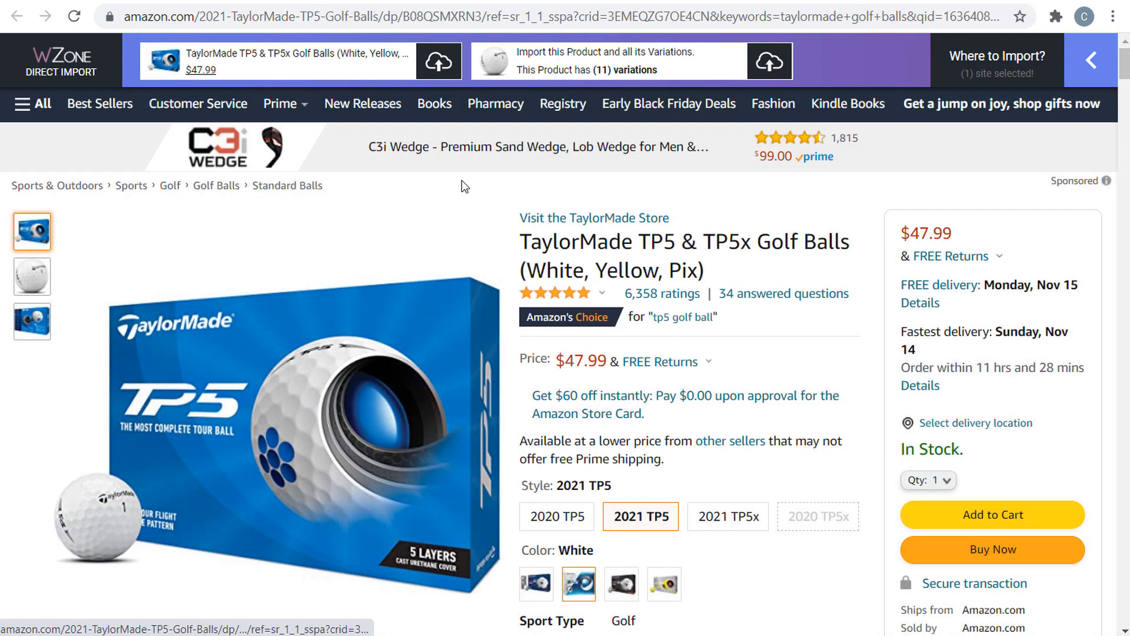
left_click(330, 66)
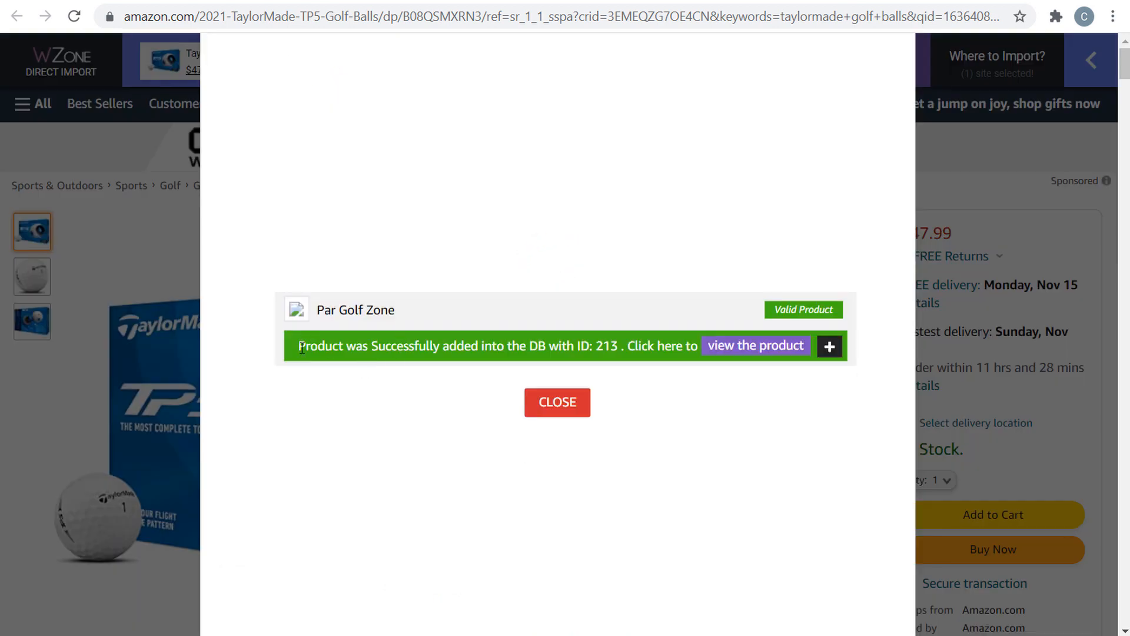
left_click_drag(300, 347, 514, 350)
left_click(526, 350)
Step: Import the Taylor Made Distance Personalized Golf Balls 12 Pack into Par Golf Zone under the TaylorMade Golf Balls category
left_click(458, 1)
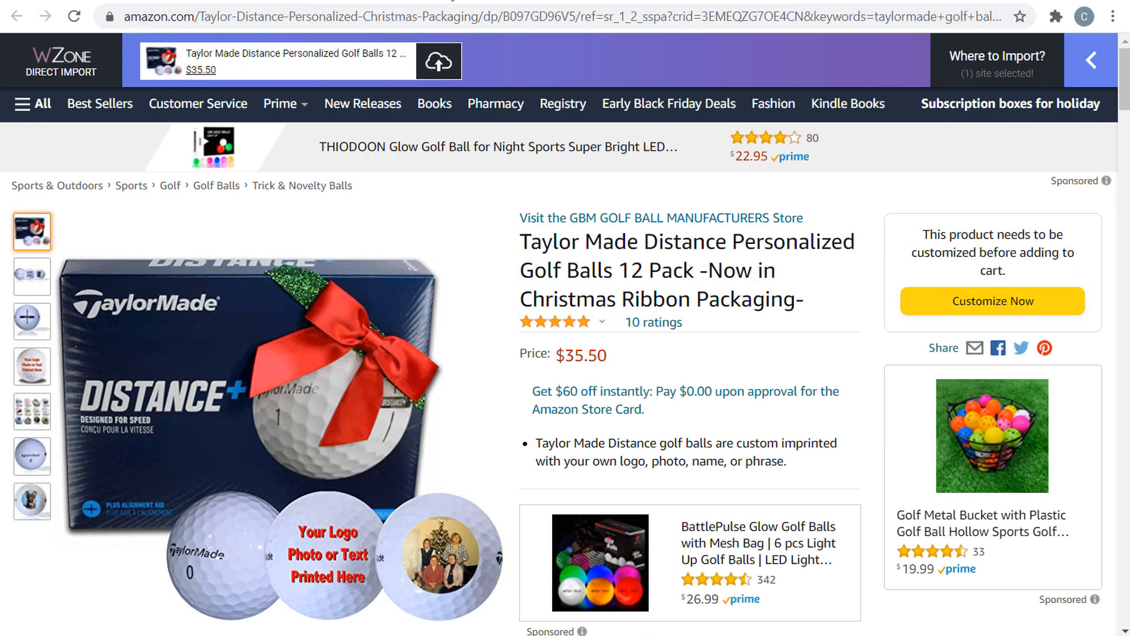
mouse_move(1001, 70)
left_click(1039, 112)
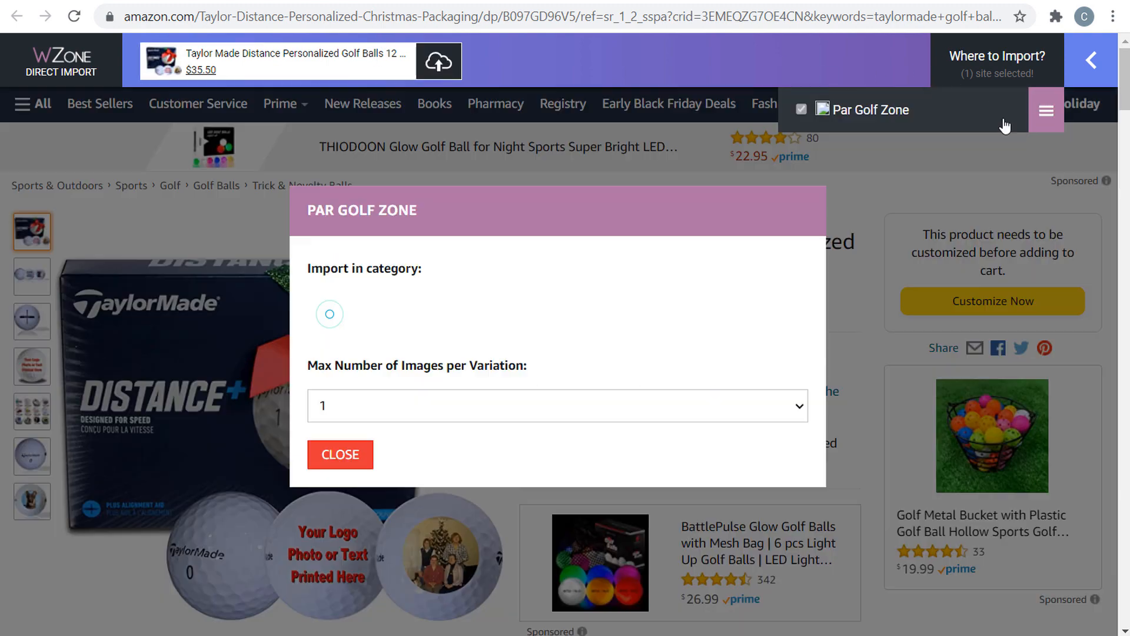
left_click(402, 290)
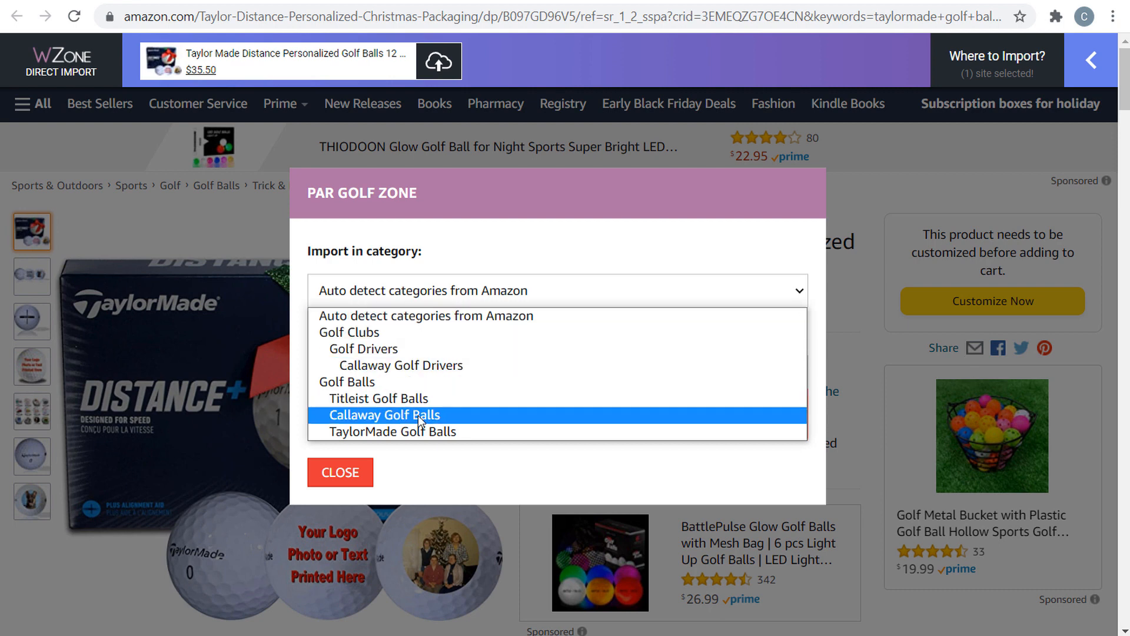
left_click(418, 431)
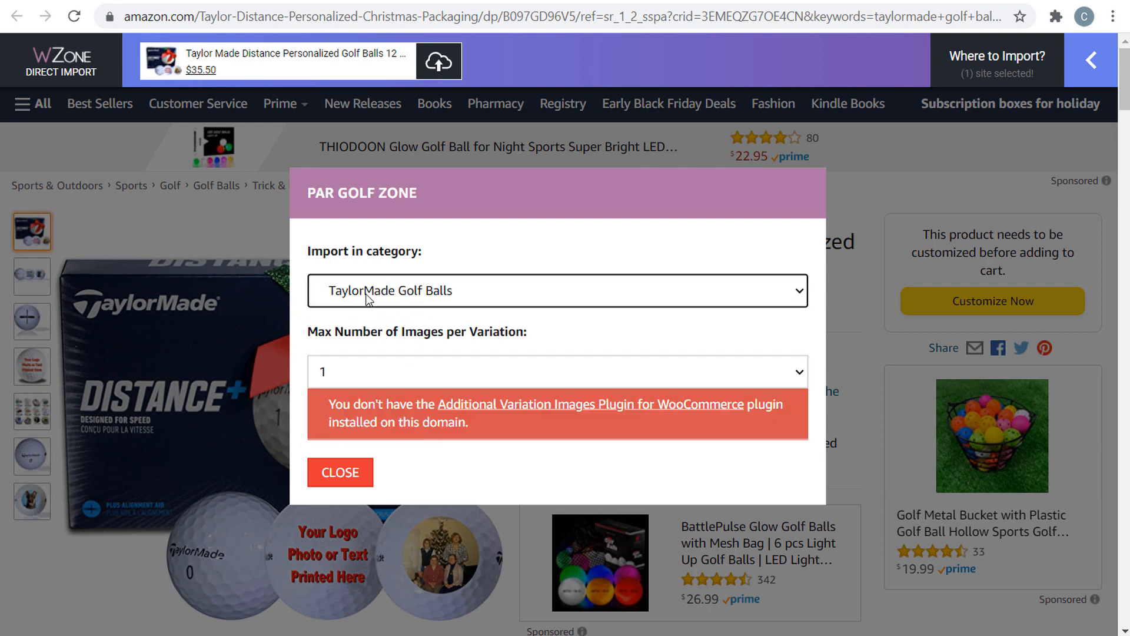
left_click(363, 472)
left_click(439, 61)
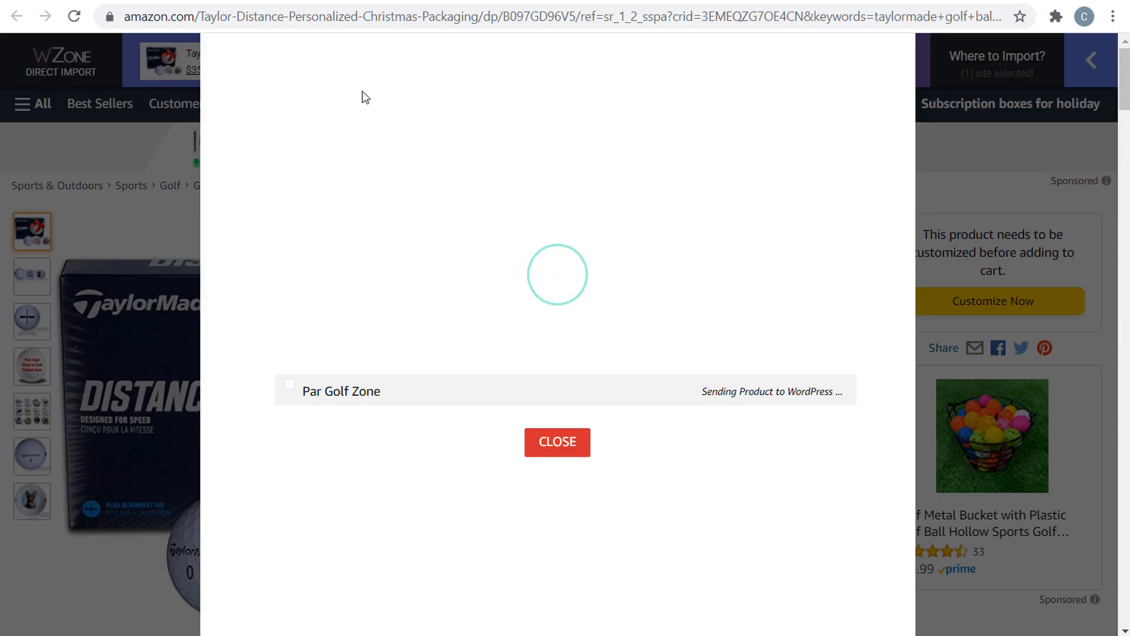
Step: Switch to the WordPress admin and open the product categories page to review the store's categories
left_click(212, 0)
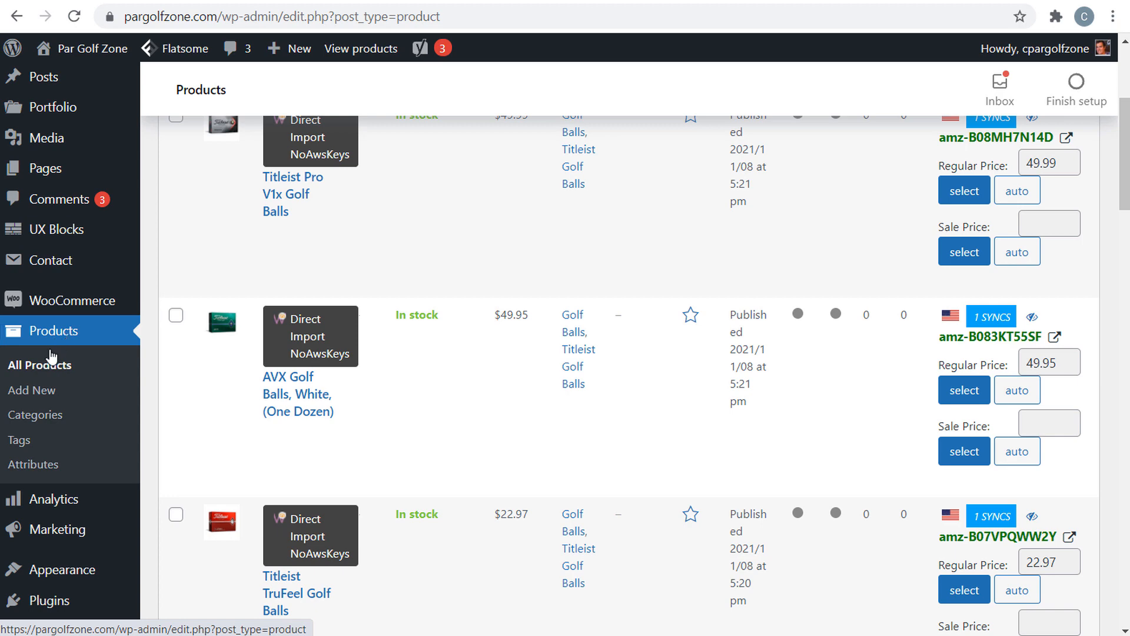
left_click(39, 415)
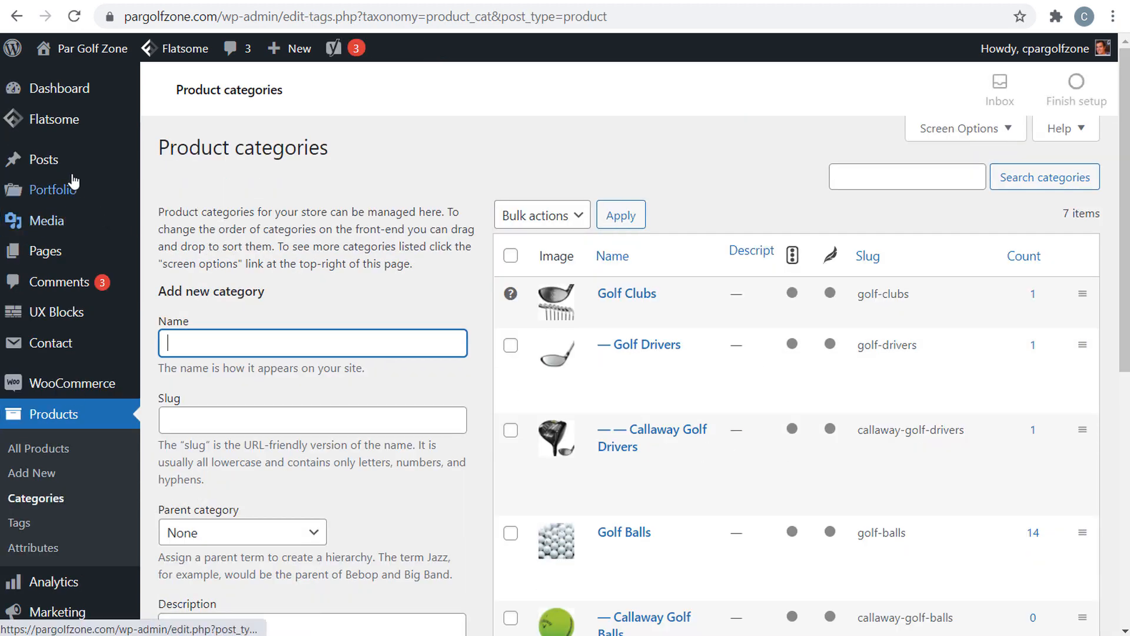
mouse_move(71, 172)
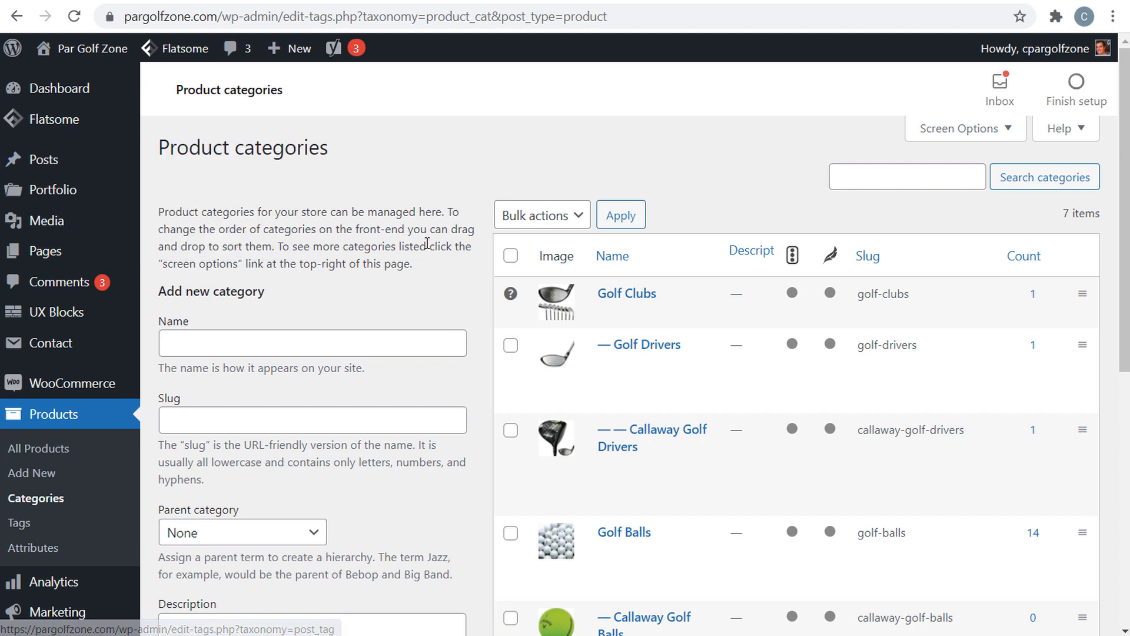
Step: Set the parent of the new product category to Golf Balls and review the store's existing golf ball categories
scroll(235, 262, "down", 2)
left_click(220, 331)
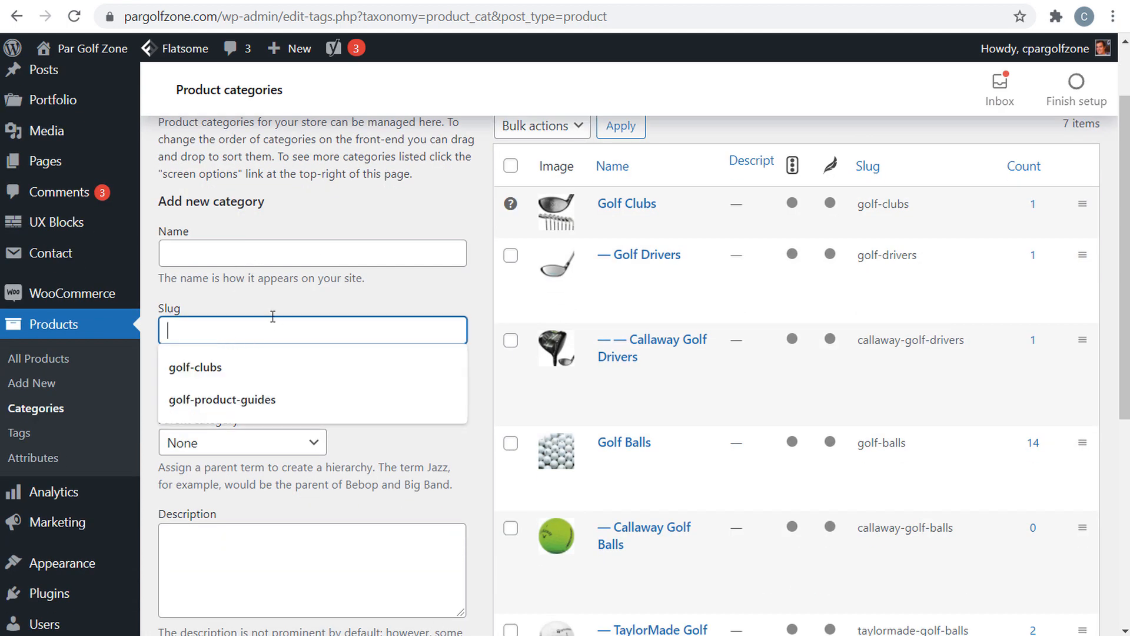
left_click(278, 296)
left_click_drag(245, 355, 307, 357)
left_click(317, 368)
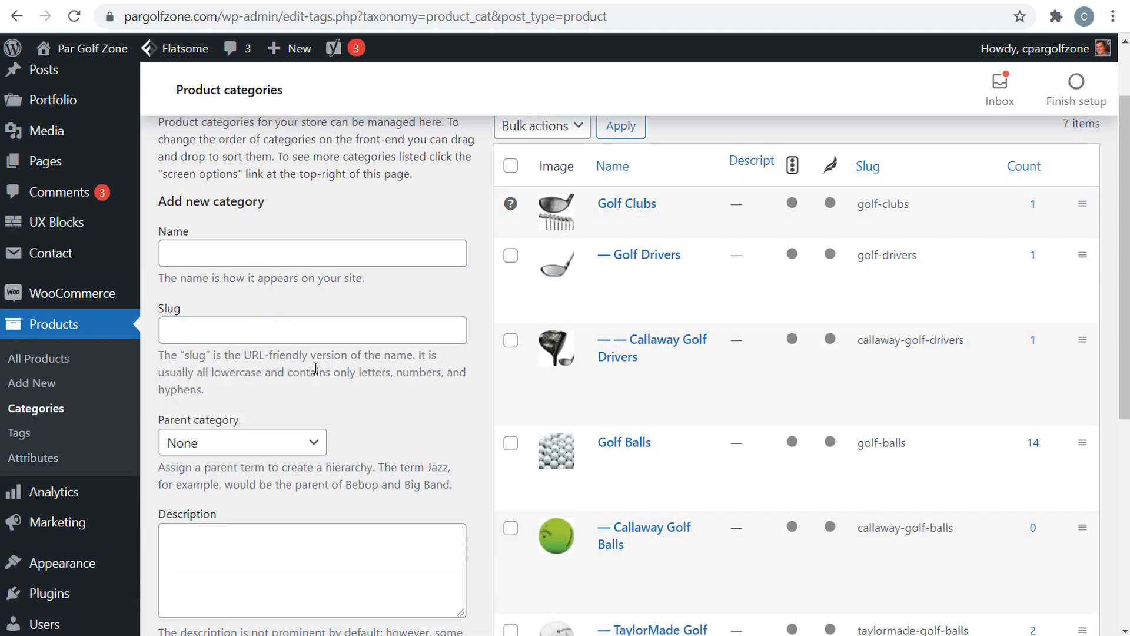
scroll(316, 369, "down", 3)
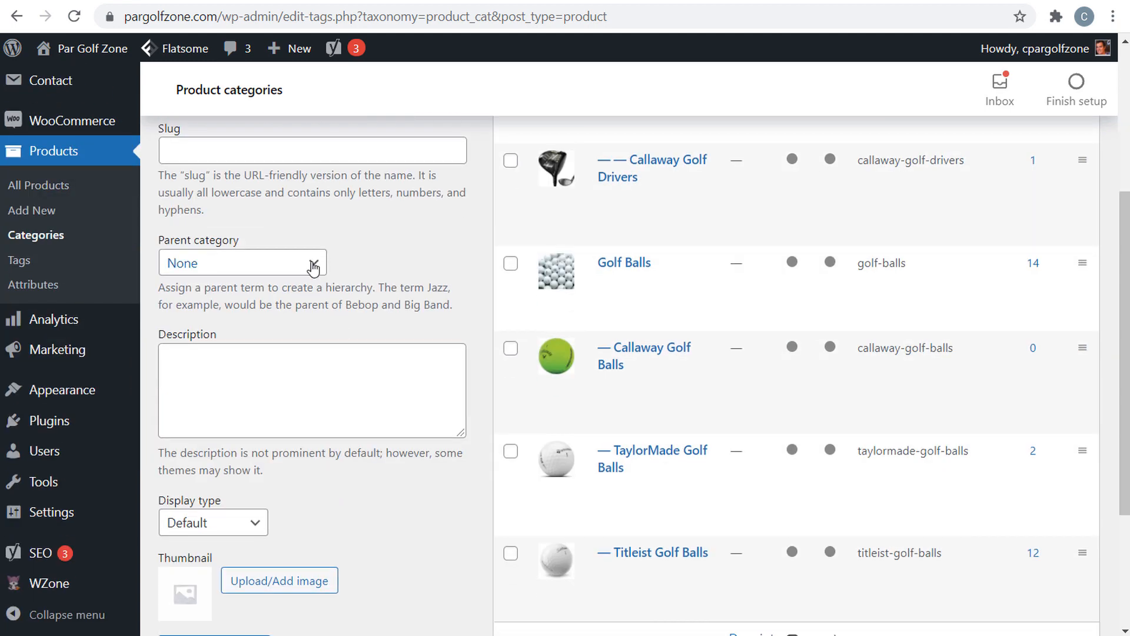
left_click(313, 266)
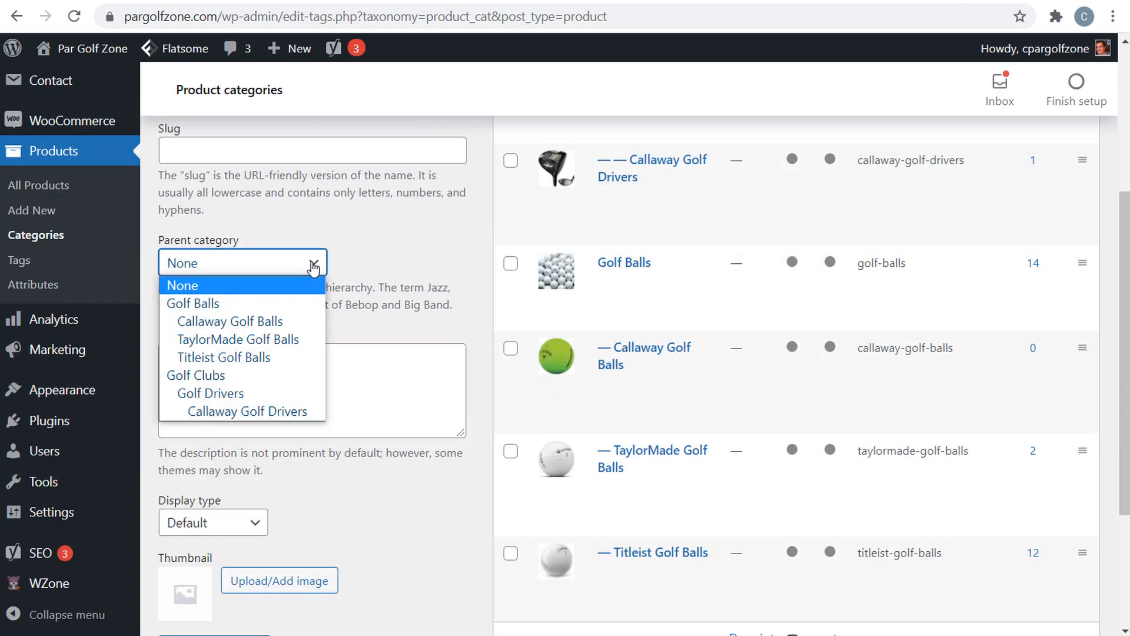
left_click(200, 304)
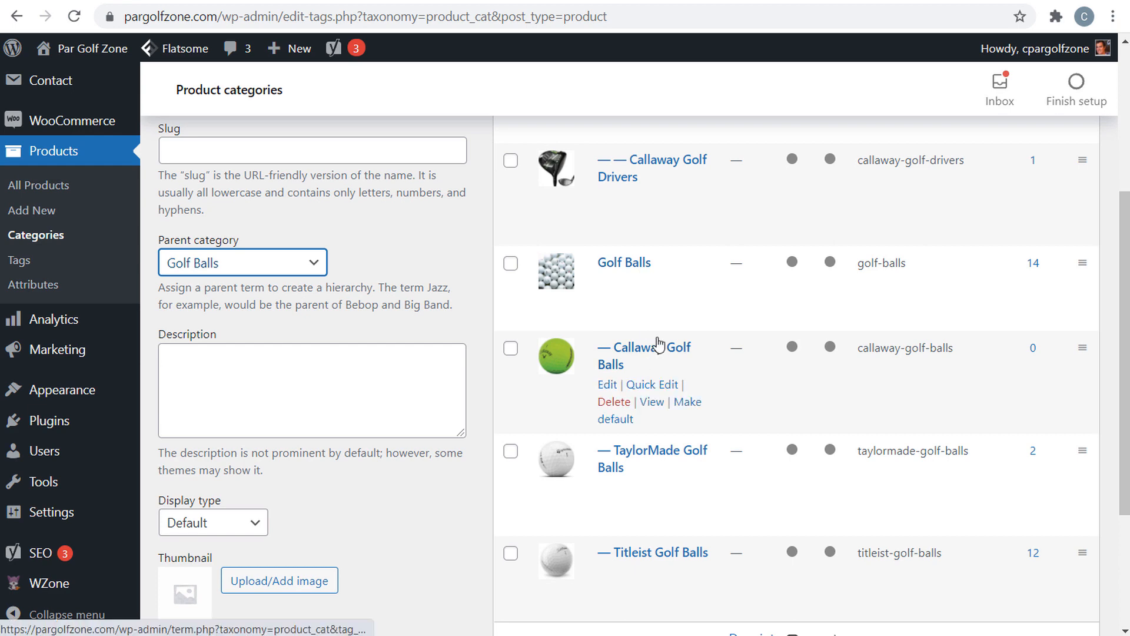
scroll(289, 310, "down", 2)
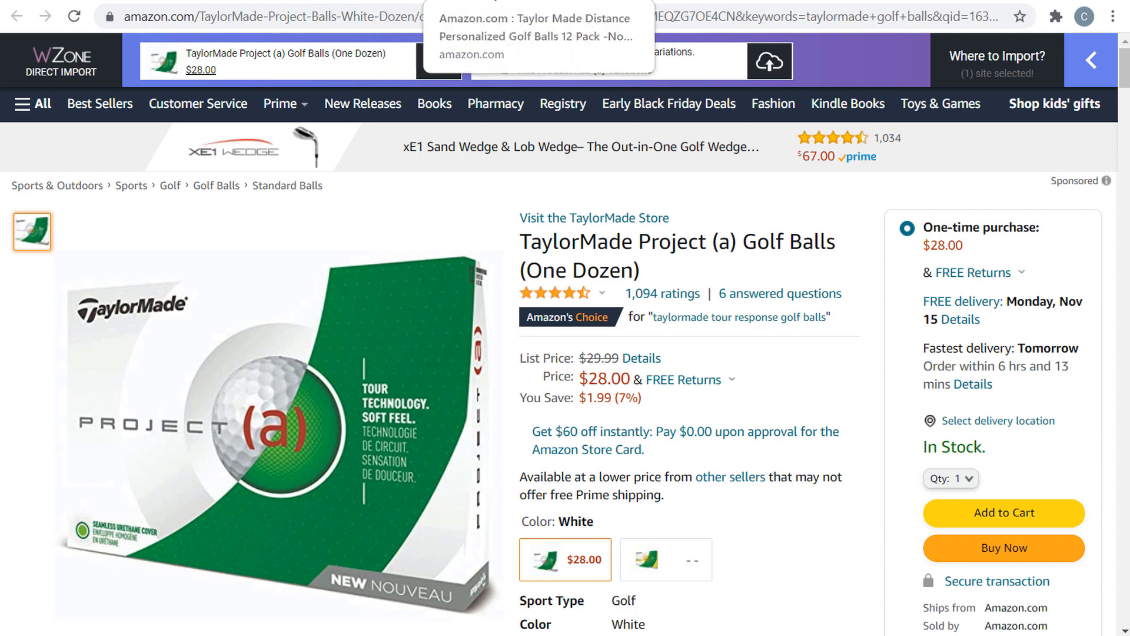
Step: Return to the Amazon results and open the TaylorMade TP5 Pix and Distance Plus golf balls in new tabs
left_click(513, 2)
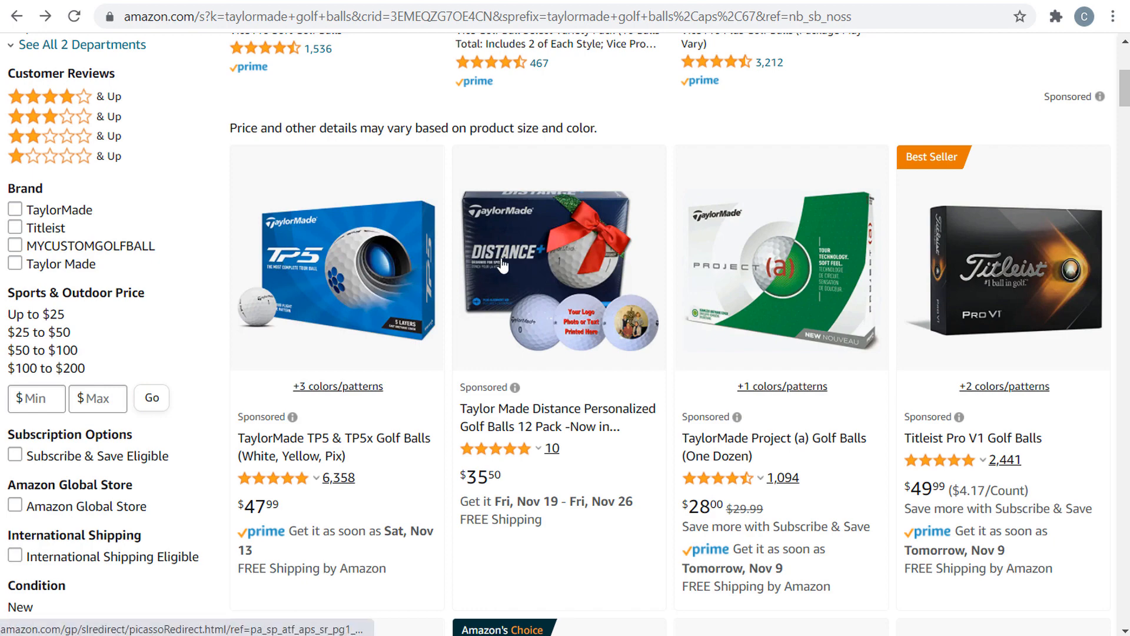
scroll(777, 241, "down", 8)
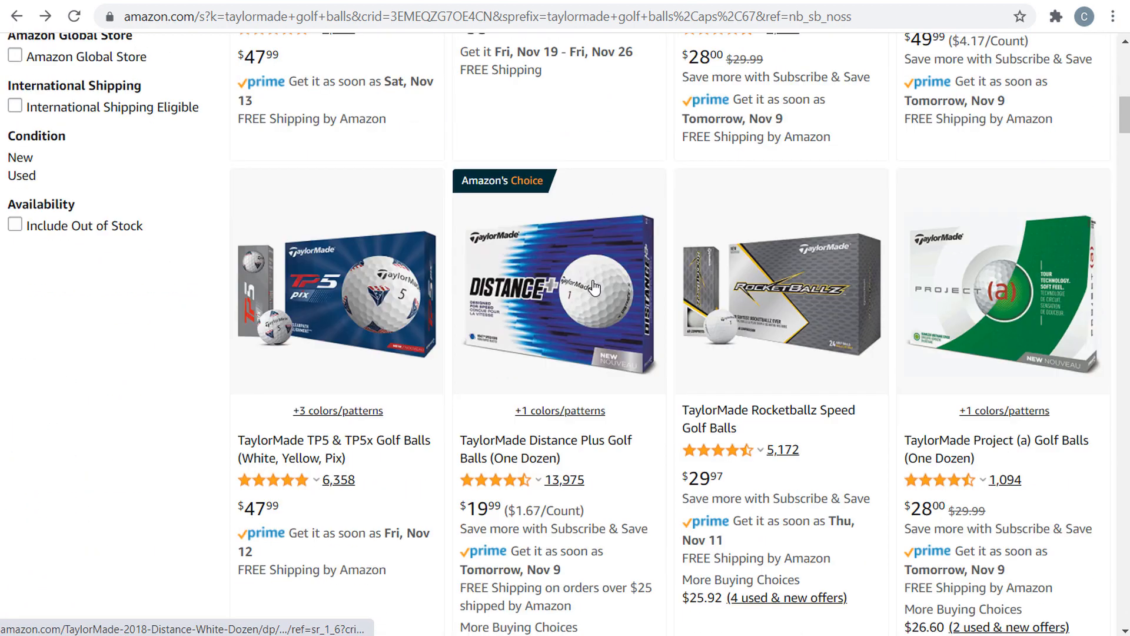
right_click(382, 252)
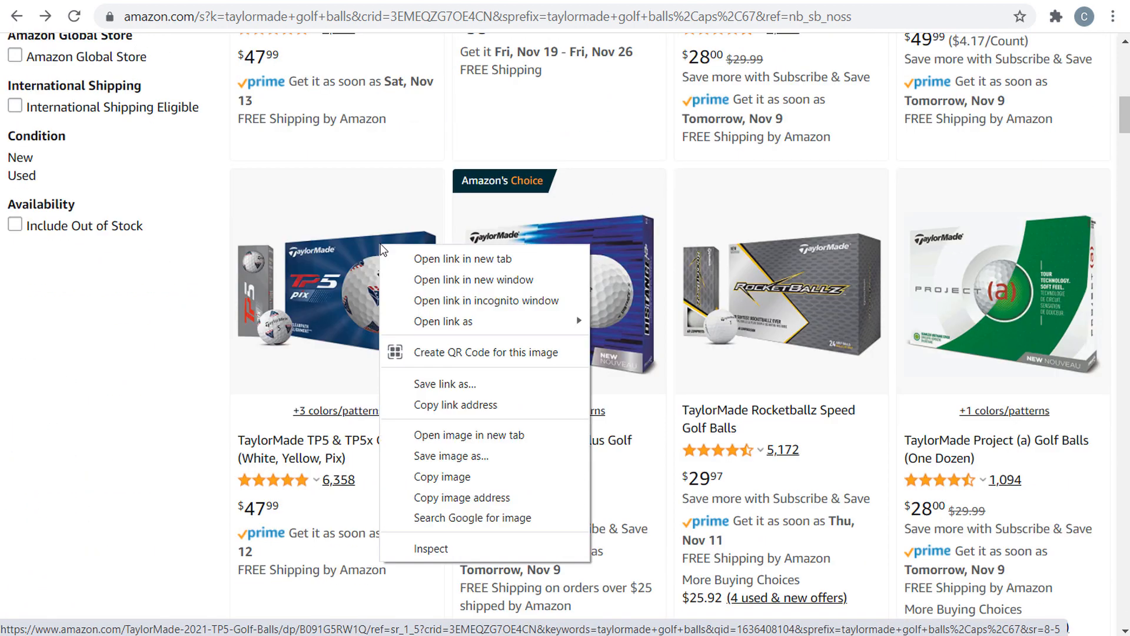
left_click(412, 255)
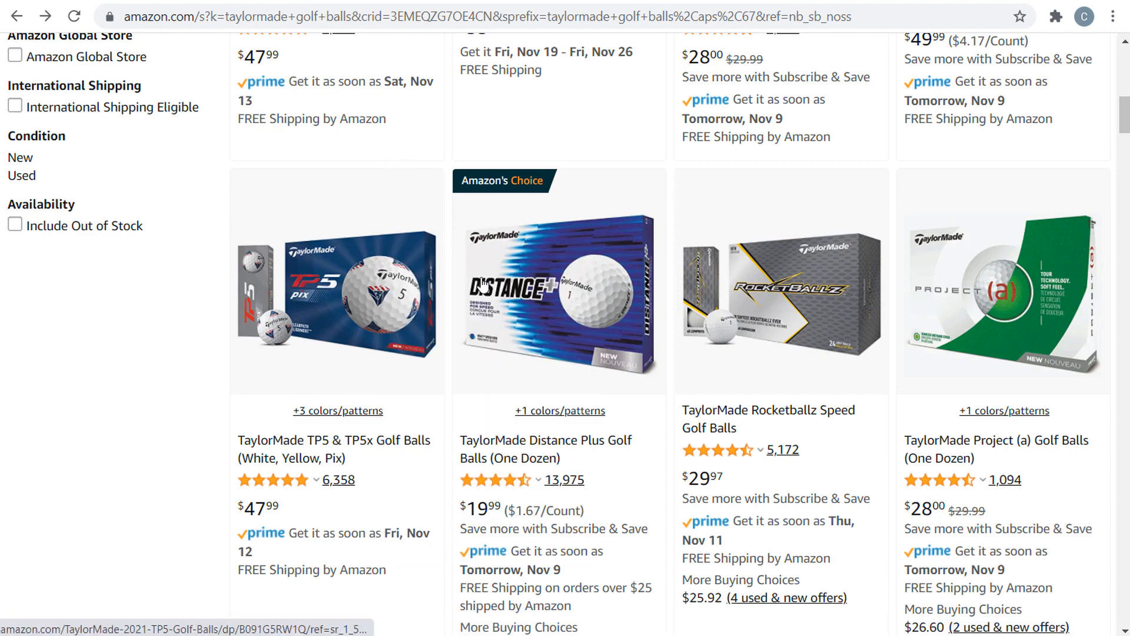
right_click(571, 238)
left_click(610, 259)
key("ctrl+Tab")
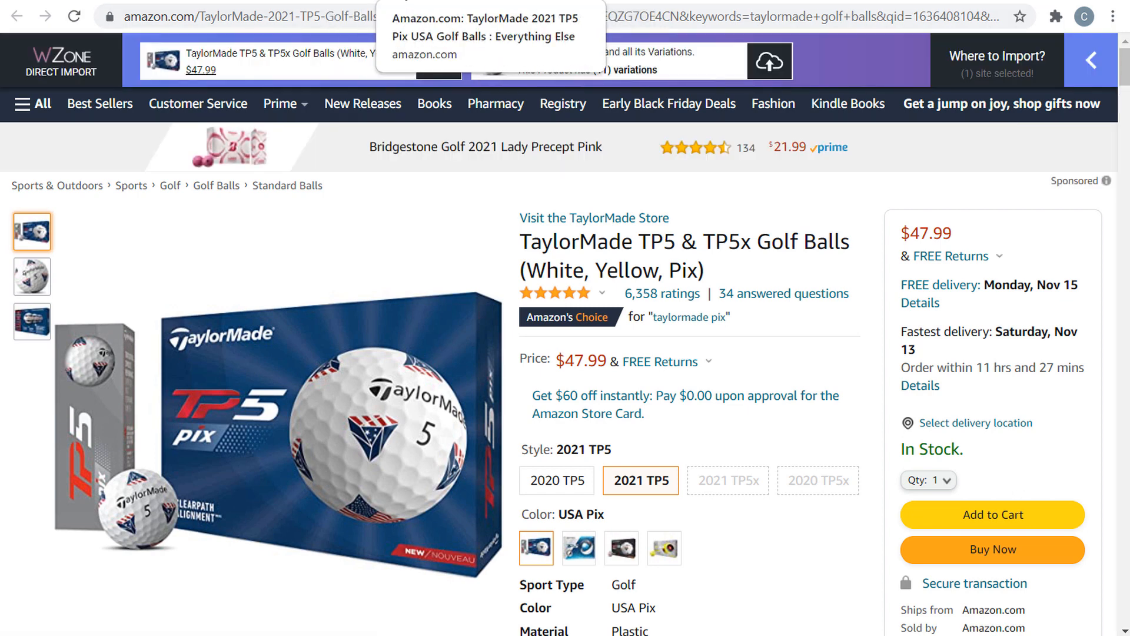
Step: Check Par Golf Zone's import category settings and try to import the TaylorMade TP5 & TP5x USA Pix Golf Balls without variations
mouse_move(958, 49)
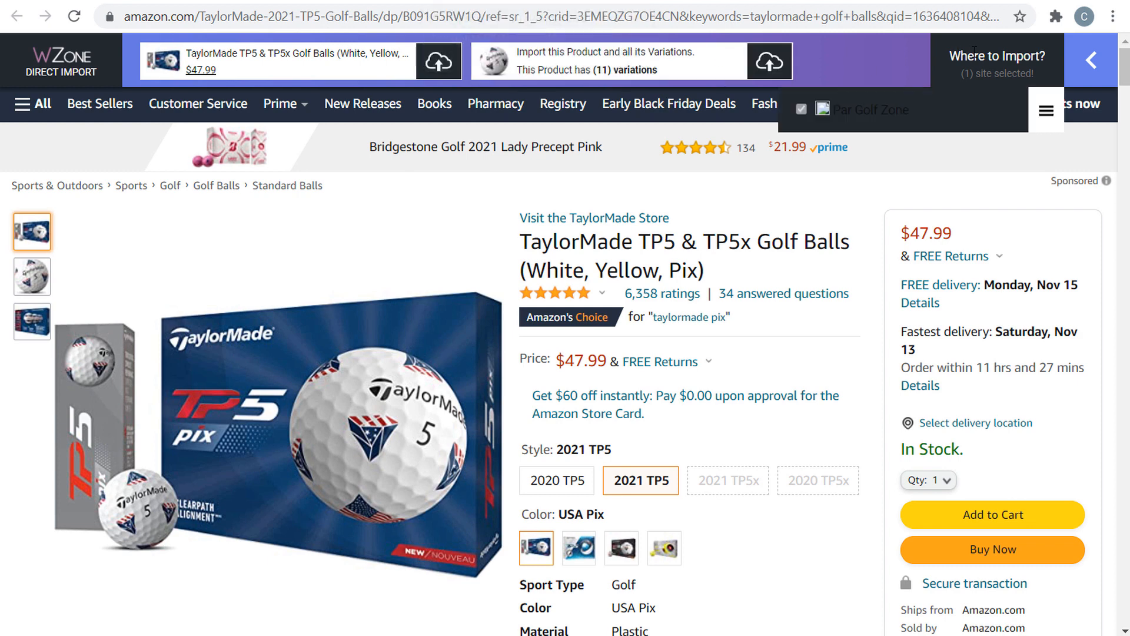
left_click(1046, 110)
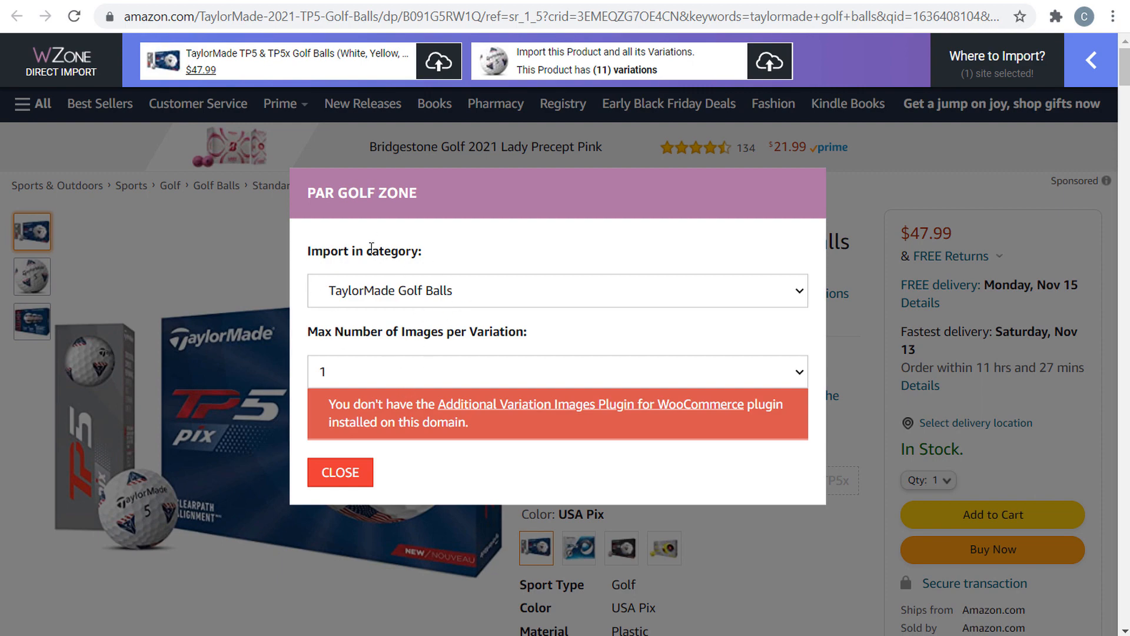
left_click(348, 477)
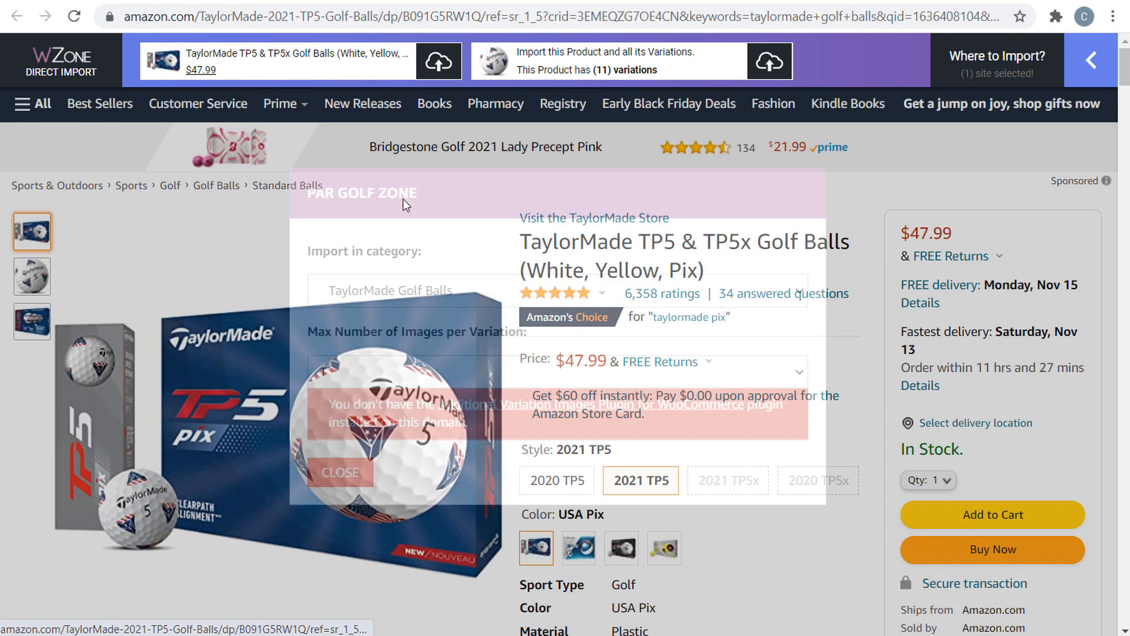
left_click(398, 63)
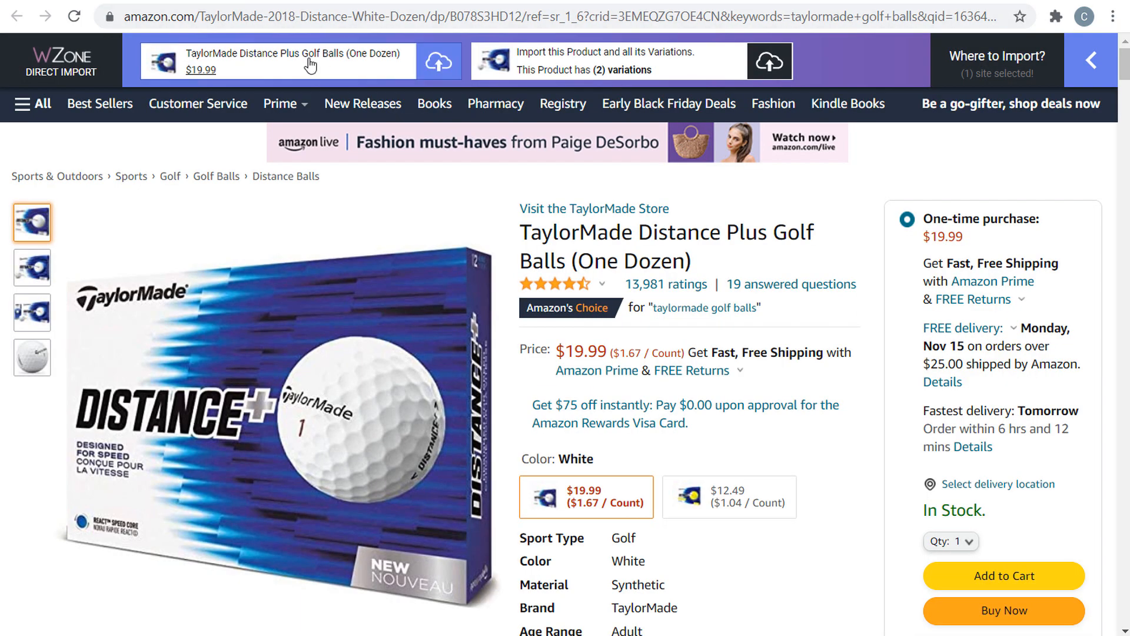
Step: Import the TaylorMade Distance Plus Golf Balls (One Dozen) without variations and view the imported product on Par Golf Zone
left_click(351, 59)
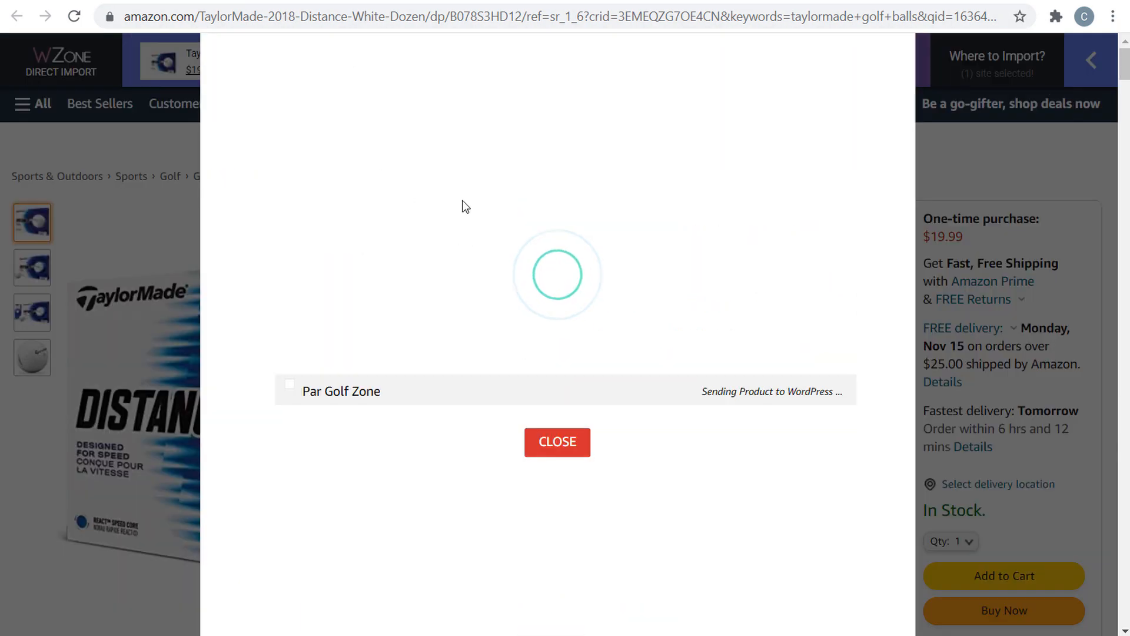
left_click_drag(300, 353, 627, 344)
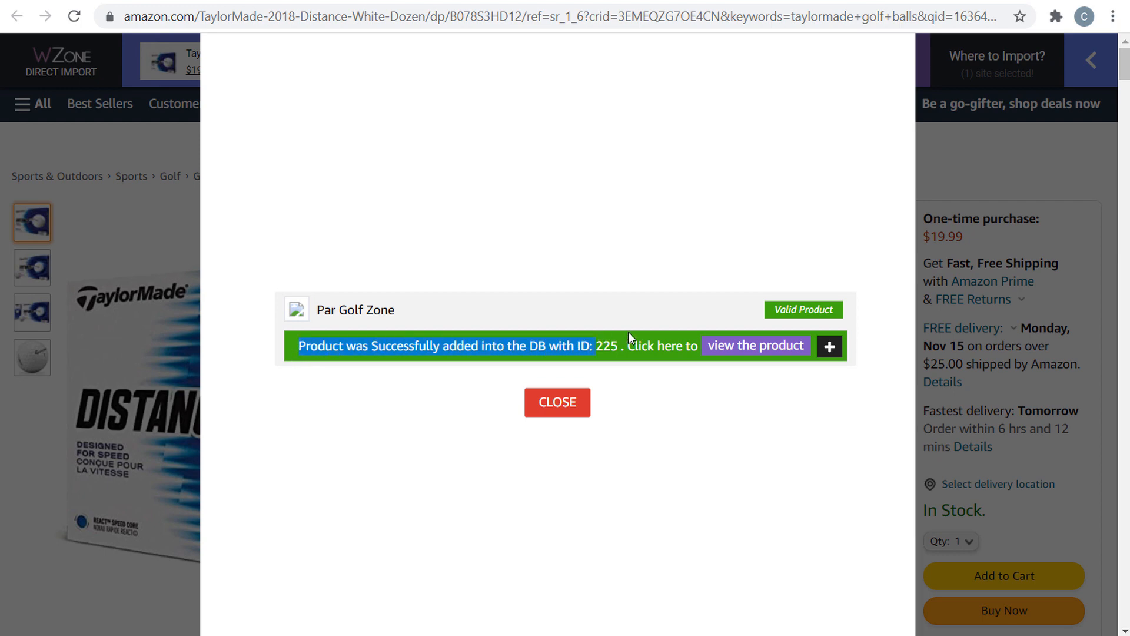
left_click(630, 344)
left_click(744, 348)
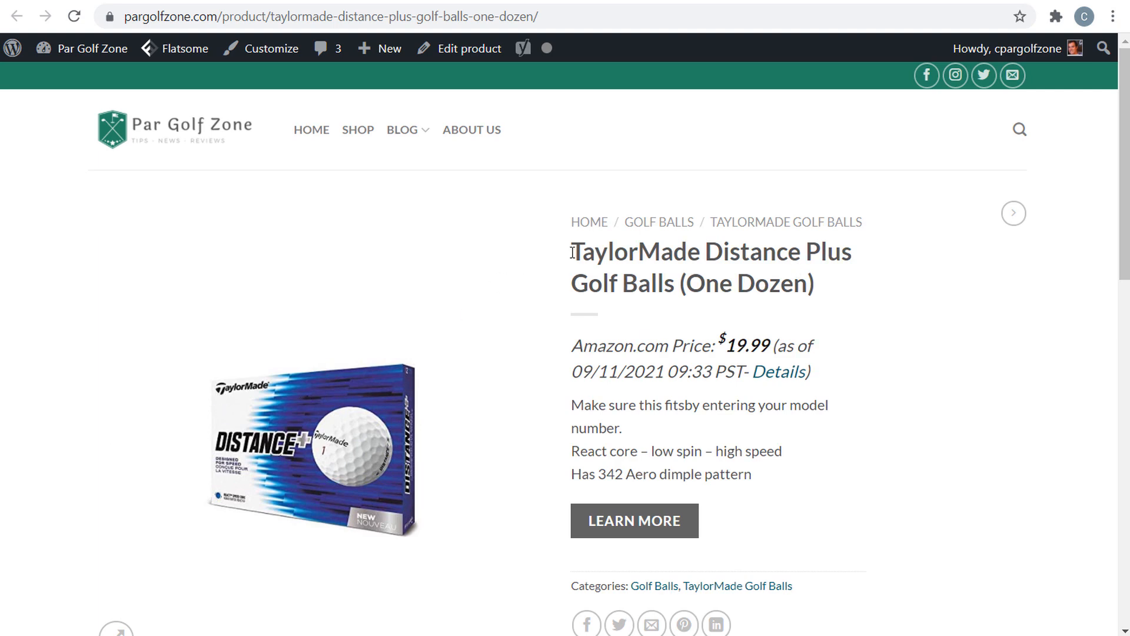
left_click_drag(572, 253, 671, 247)
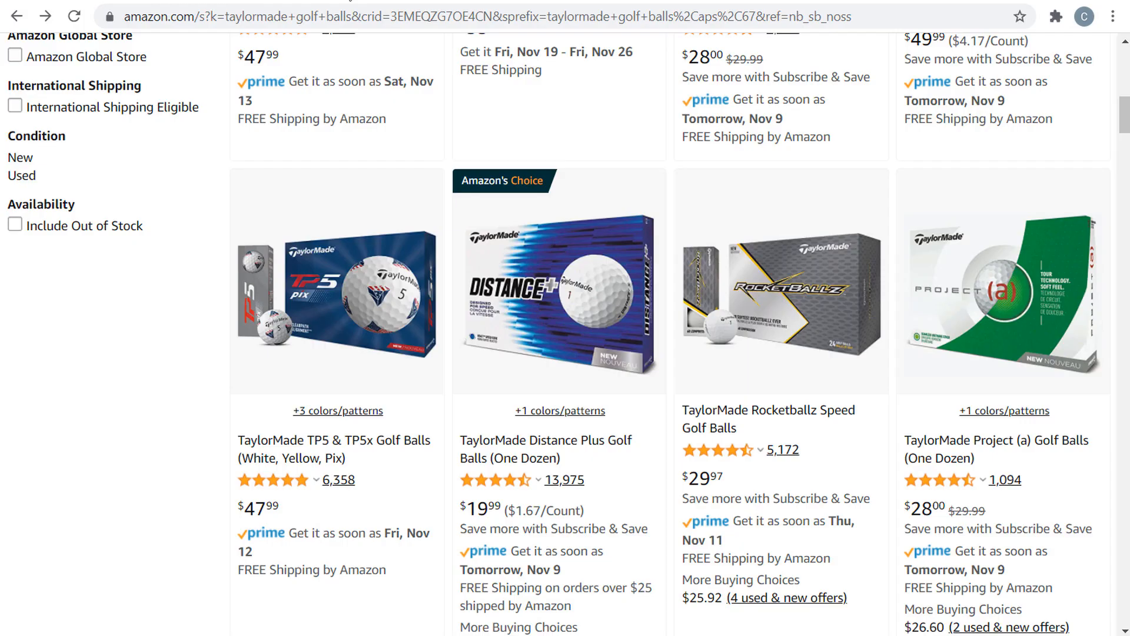
Step: Reload the Amazon search results and check the WZone Direct Import extension on Chrome's extensions page
scroll(87, 61, "up", 10)
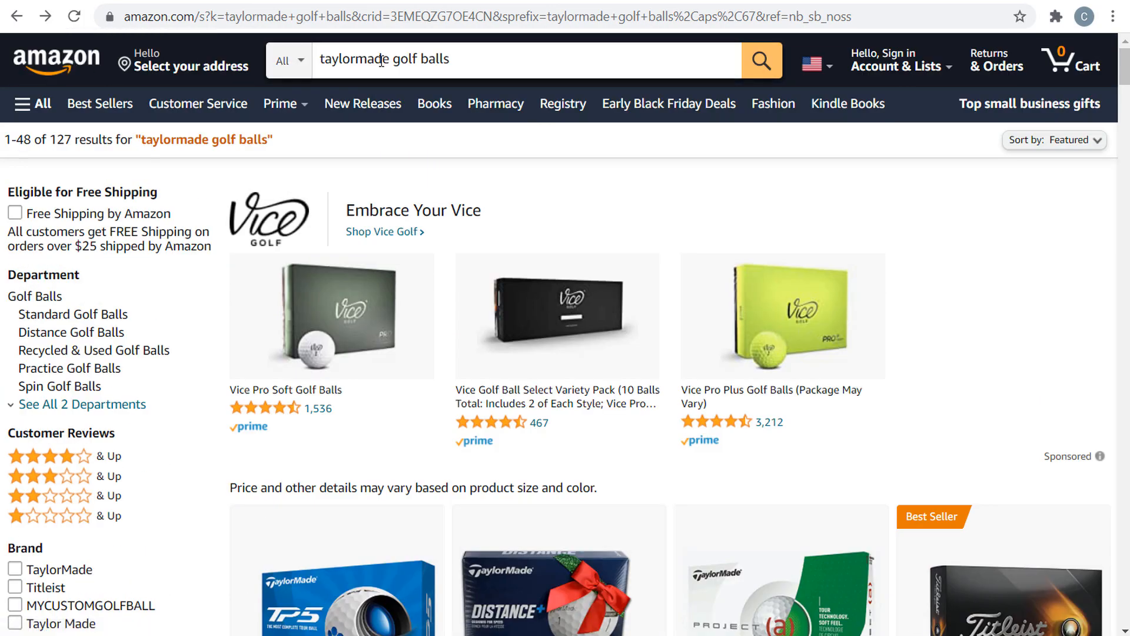
left_click(75, 16)
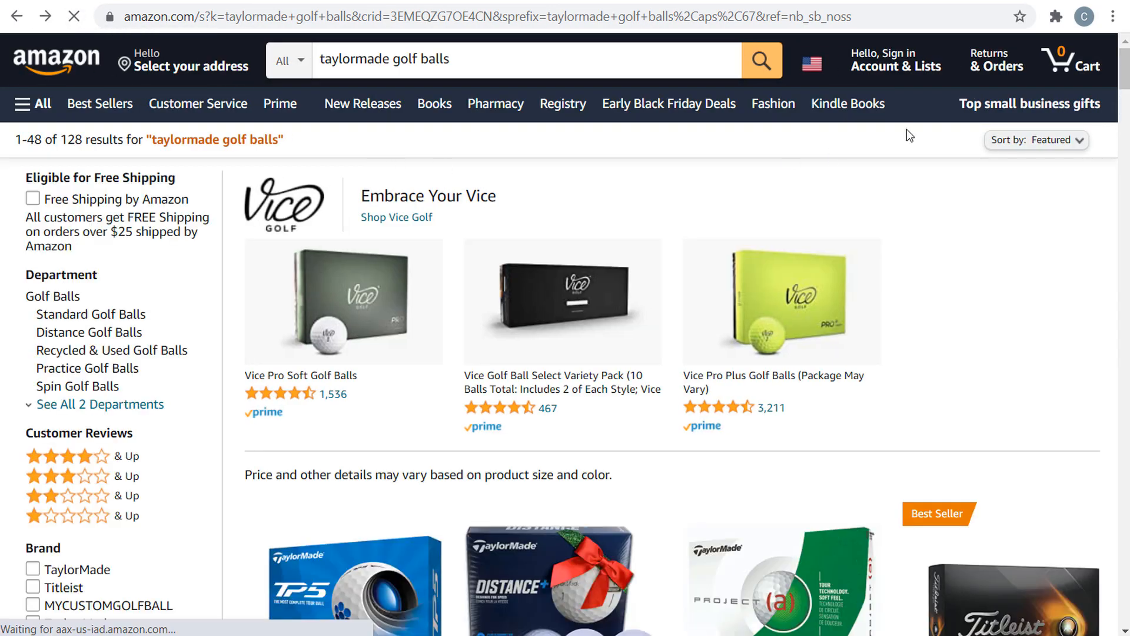
left_click(863, 0)
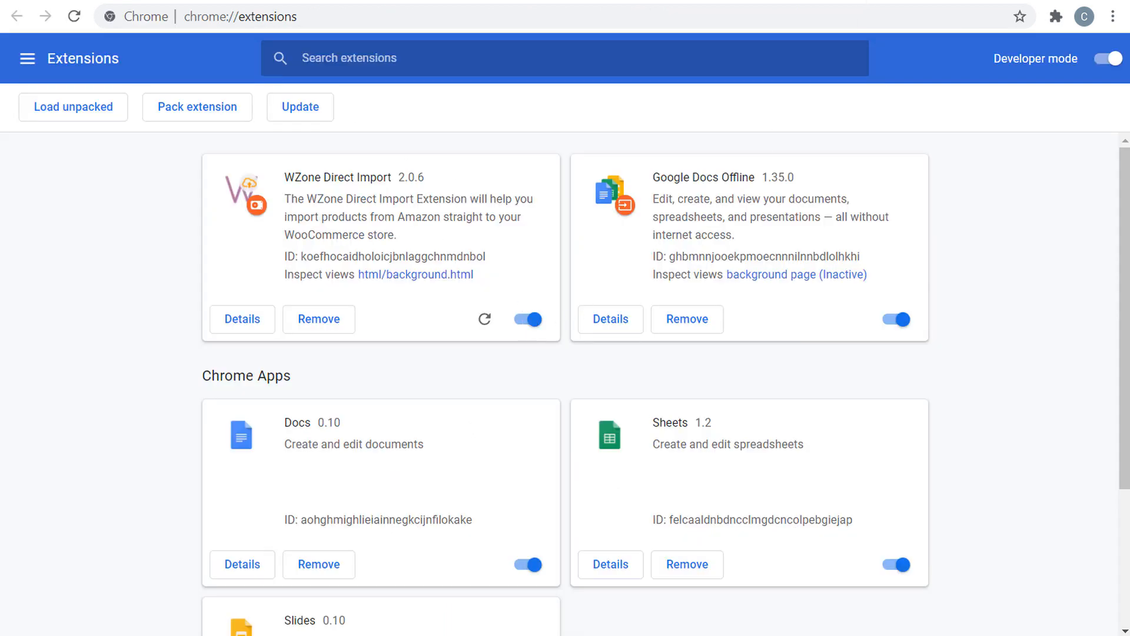
left_click(347, 0)
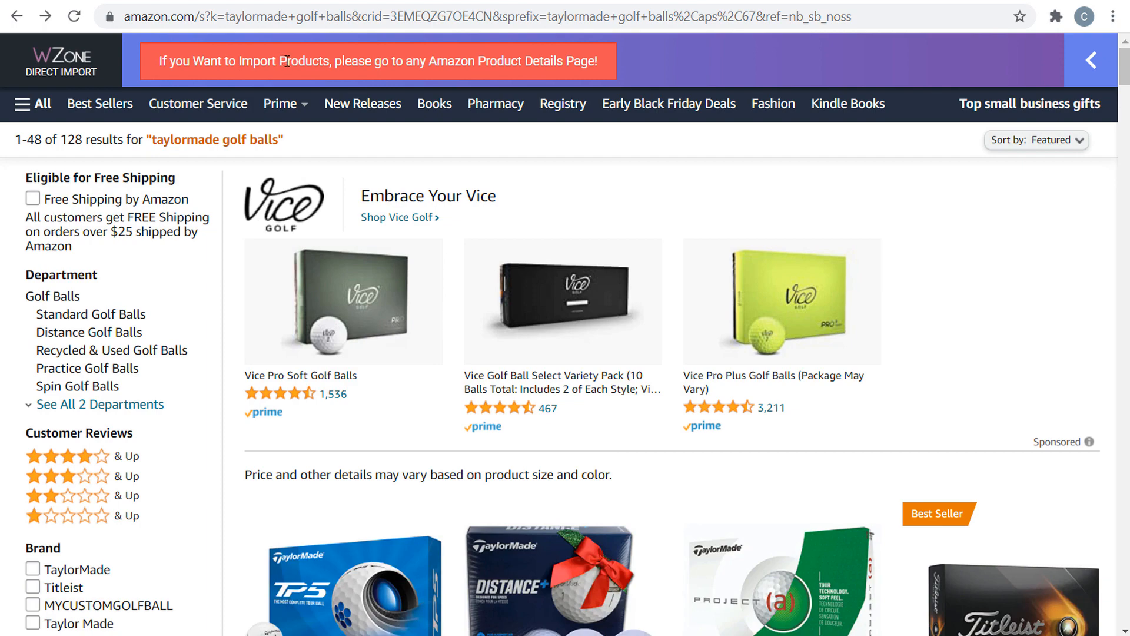
scroll(512, 111, "down", 3)
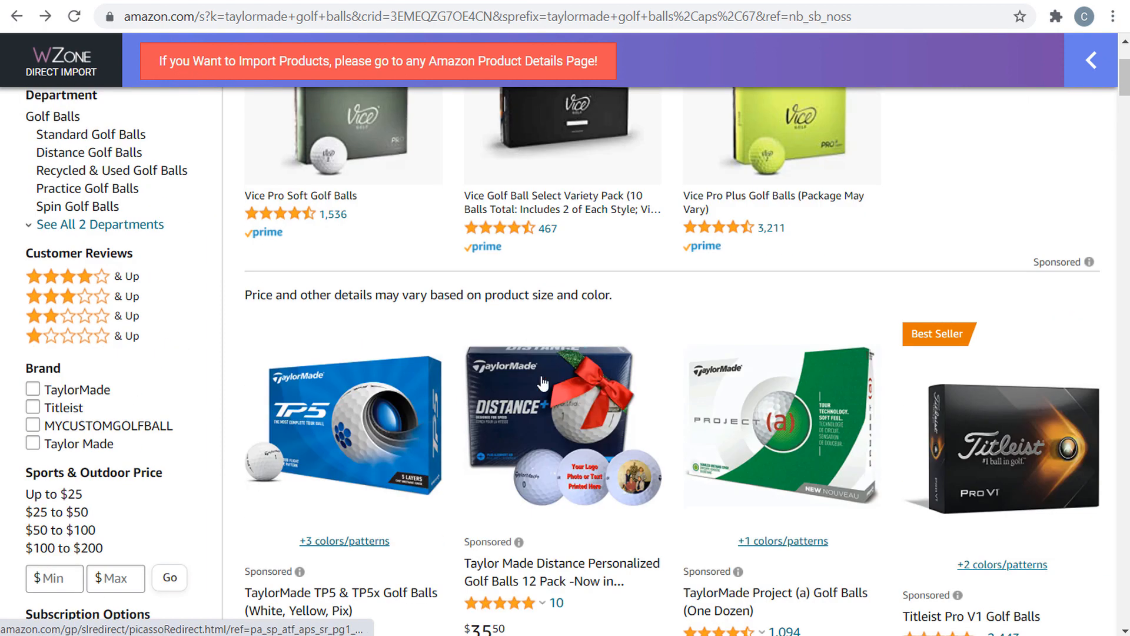
Step: Dismiss the import result on the TP5 & TP5x product page and load the 2020 TP5 style with a page refresh
left_click(500, 0)
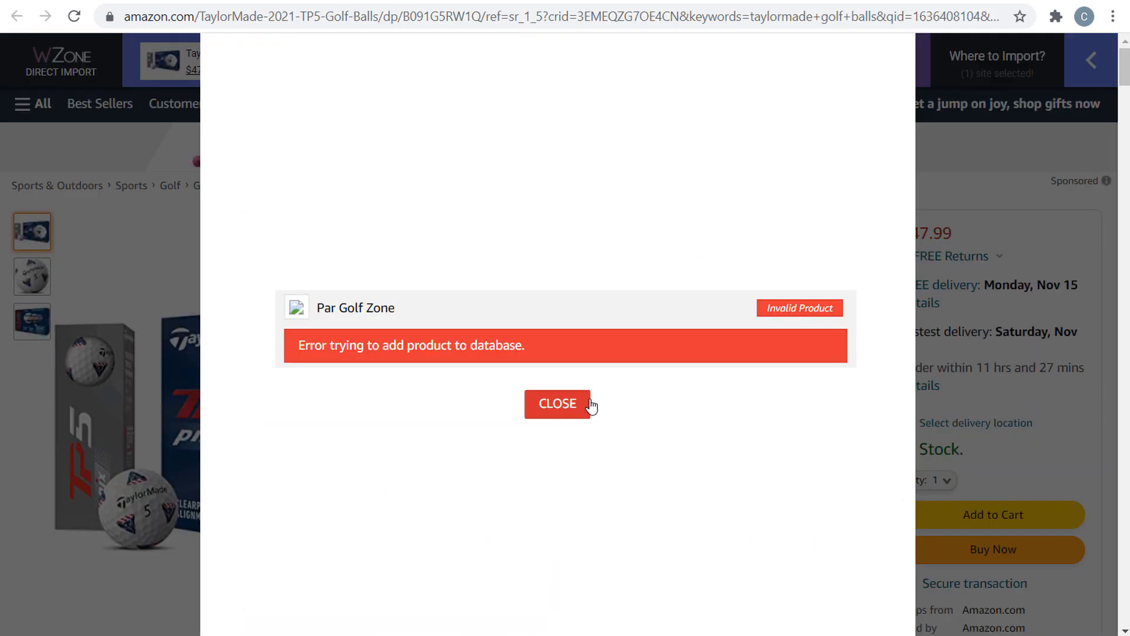
left_click(557, 403)
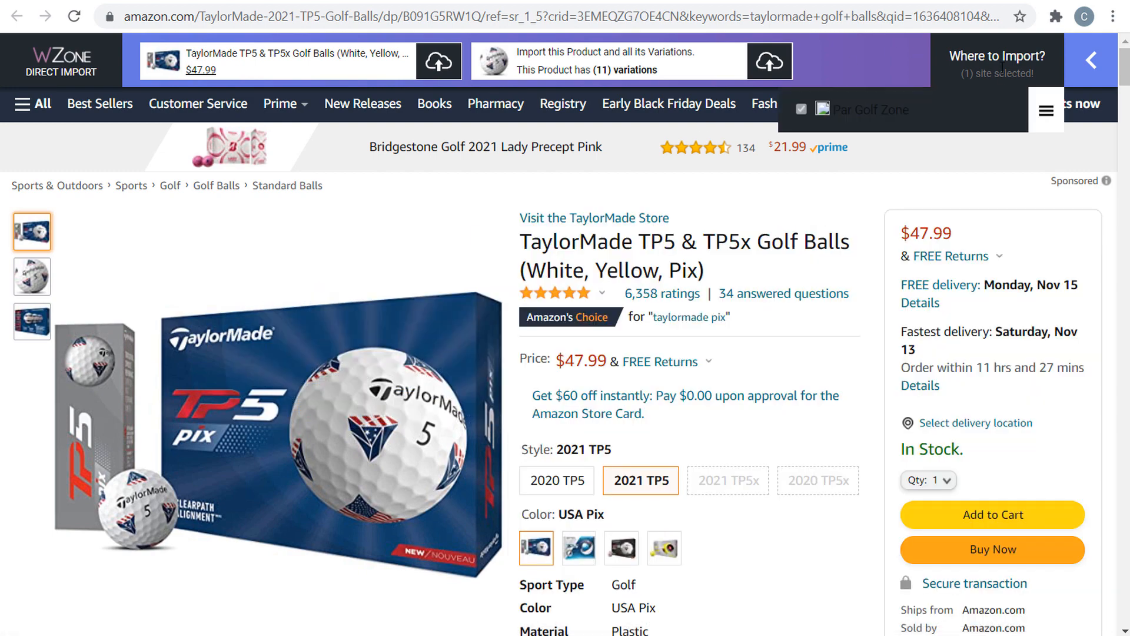
mouse_move(1053, 111)
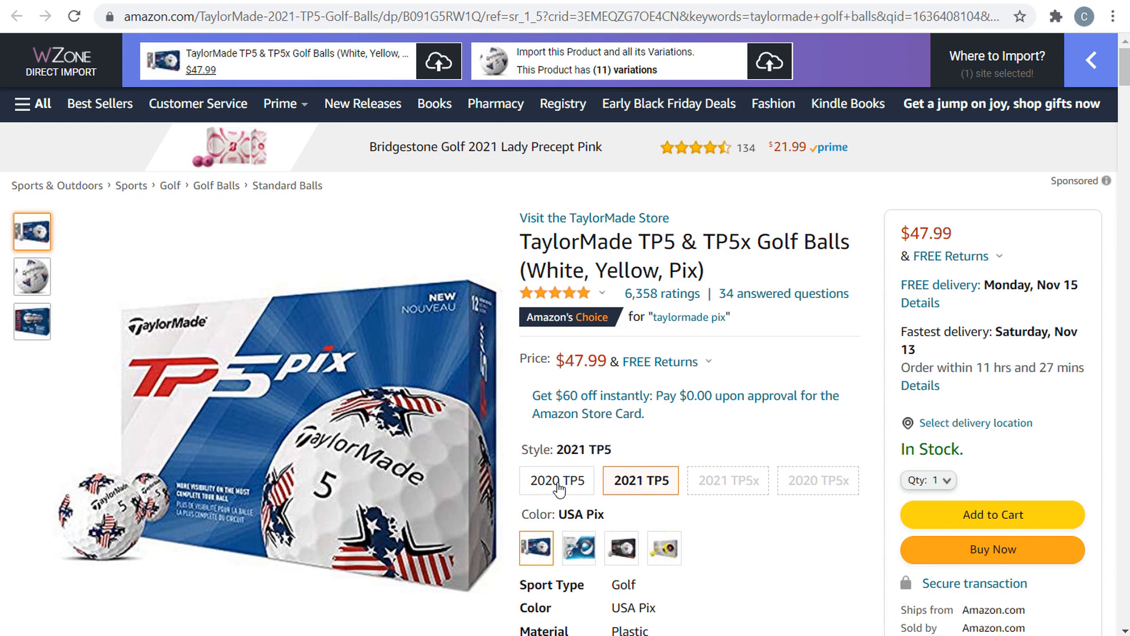
left_click(558, 481)
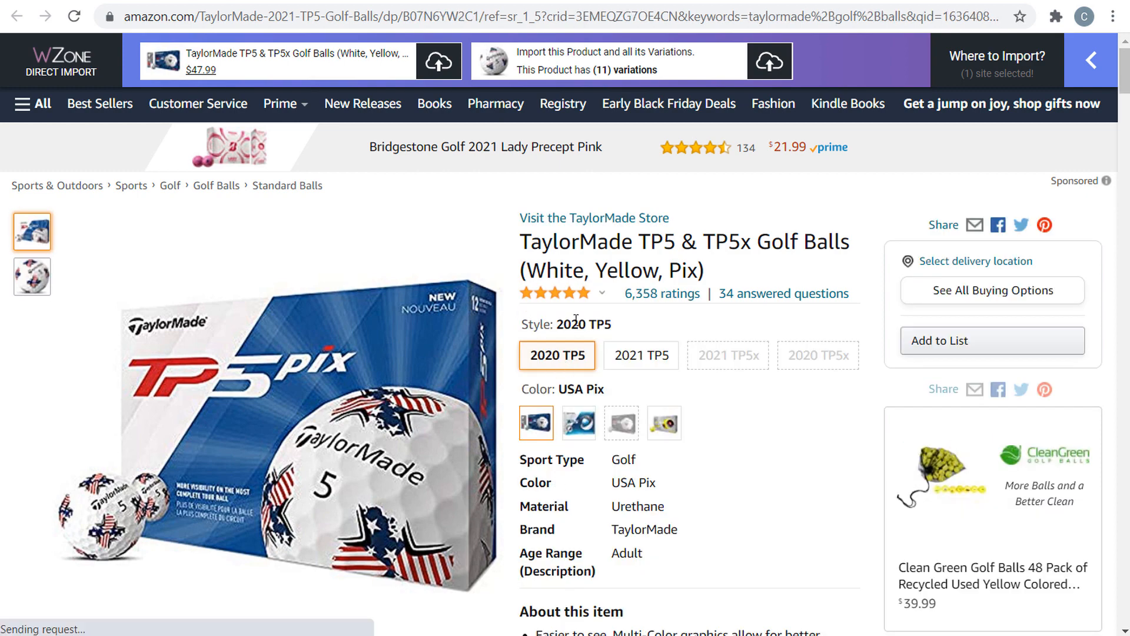
left_click(75, 18)
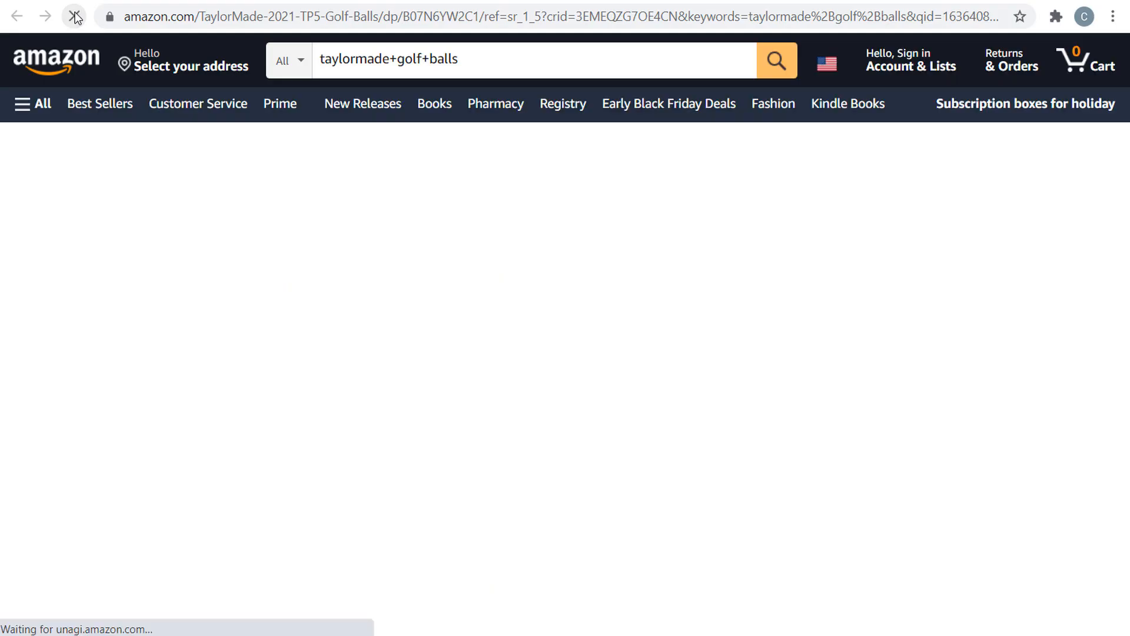
scroll(545, 399, "down", 2)
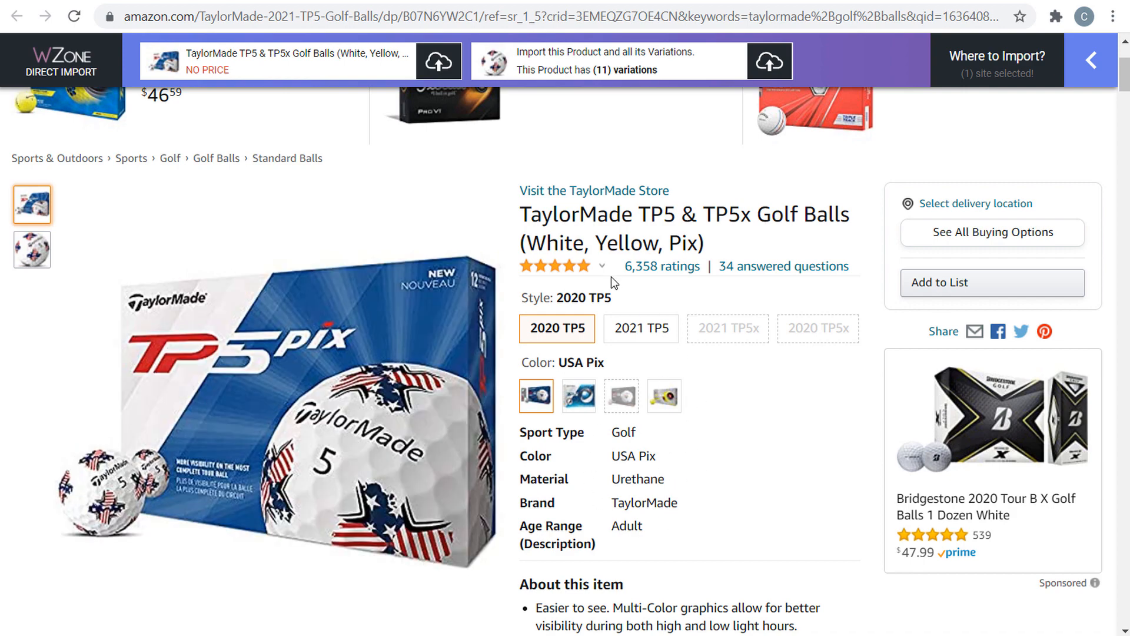
Step: Return to the Amazon results and browse further down the TaylorMade golf ball listings
left_click(353, 1)
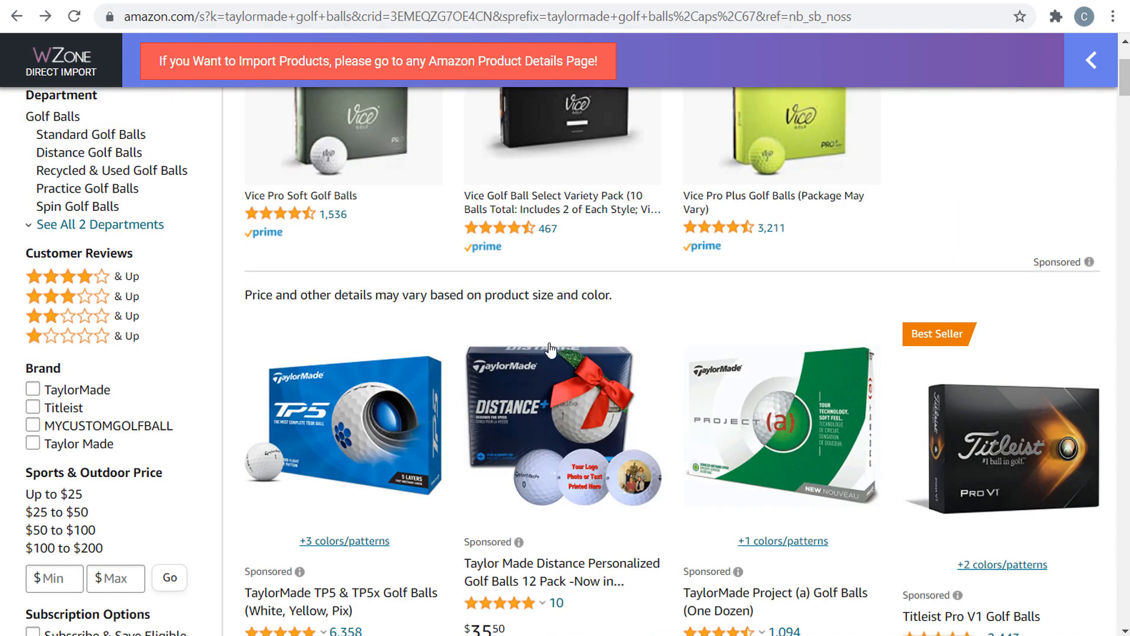
scroll(553, 276, "down", 5)
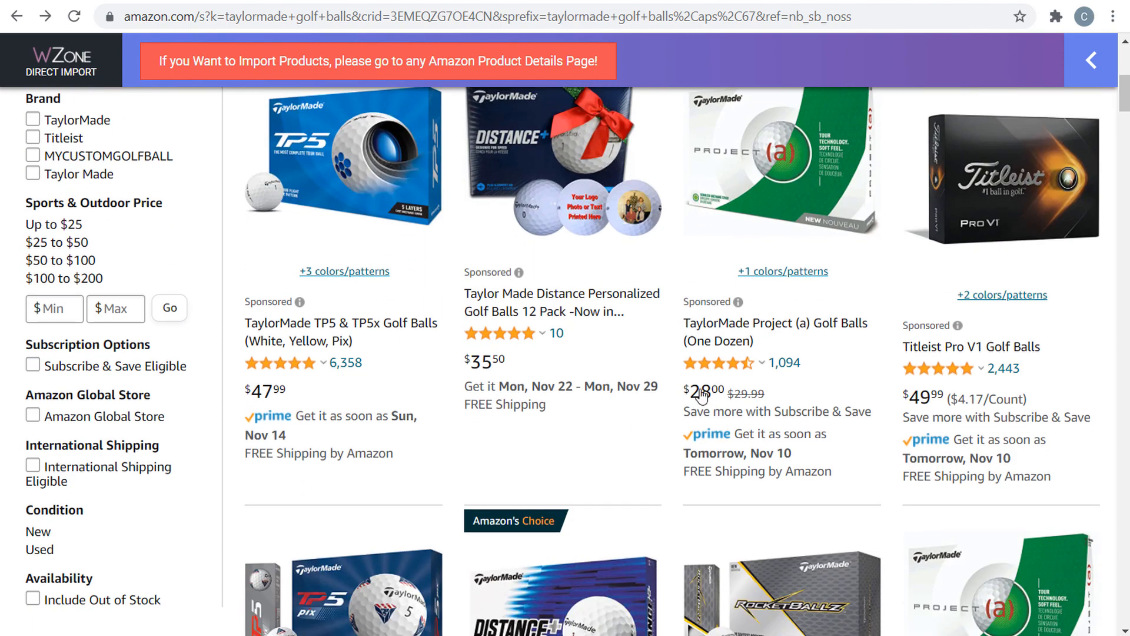
scroll(916, 346, "down", 8)
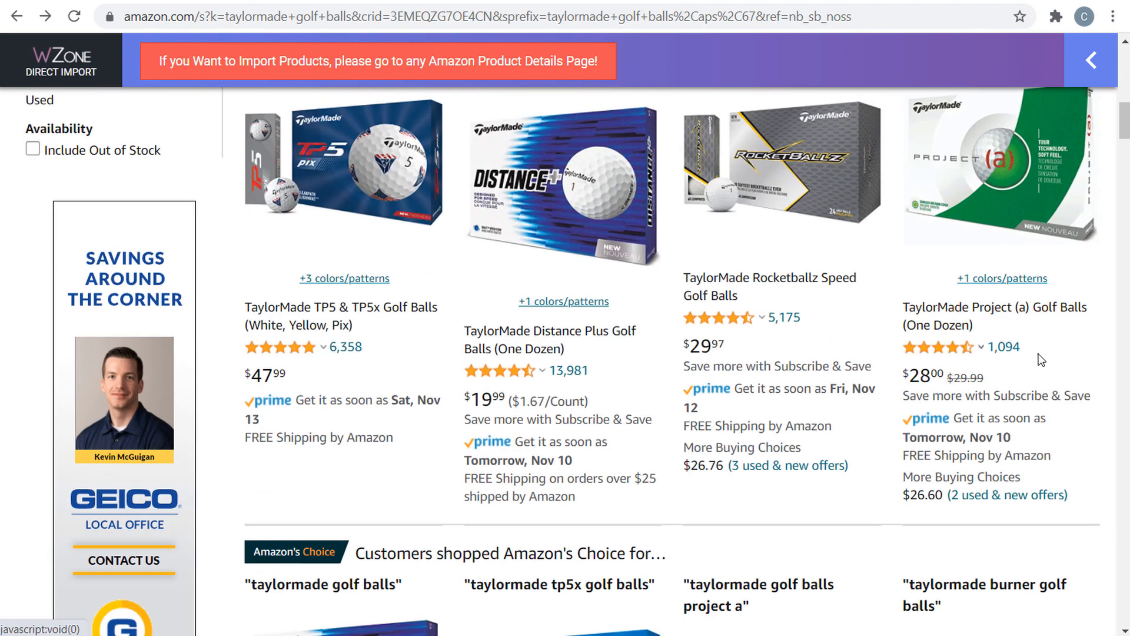
scroll(1039, 360, "down", 16)
mouse_move(946, 312)
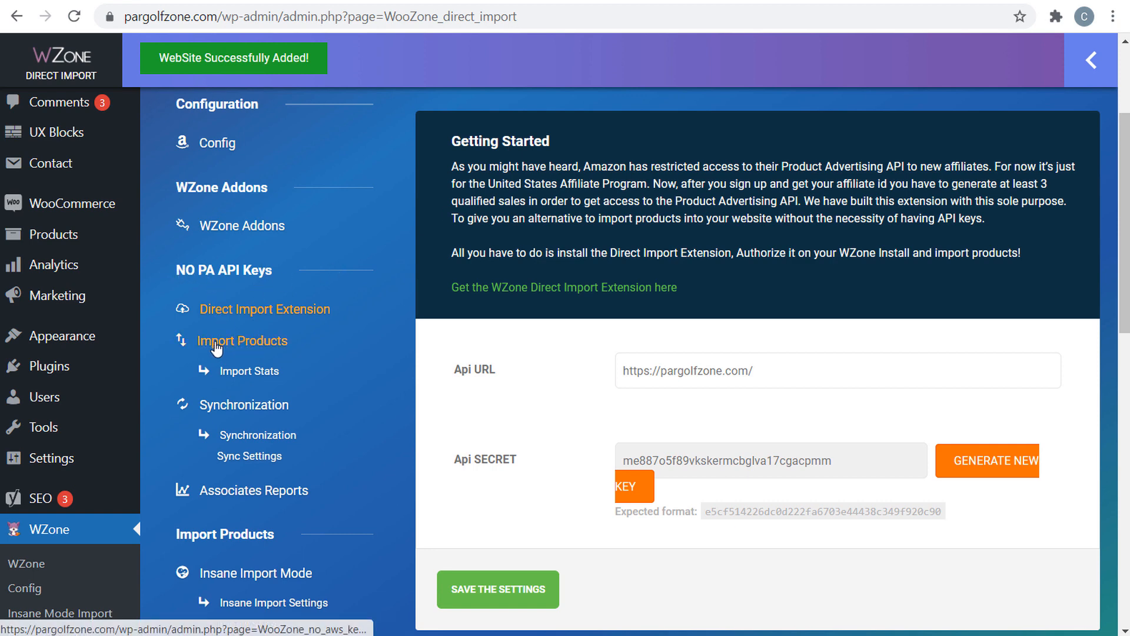
Step: In the WordPress admin, open WZone's Import Products page for importing without API keys
left_click(244, 347)
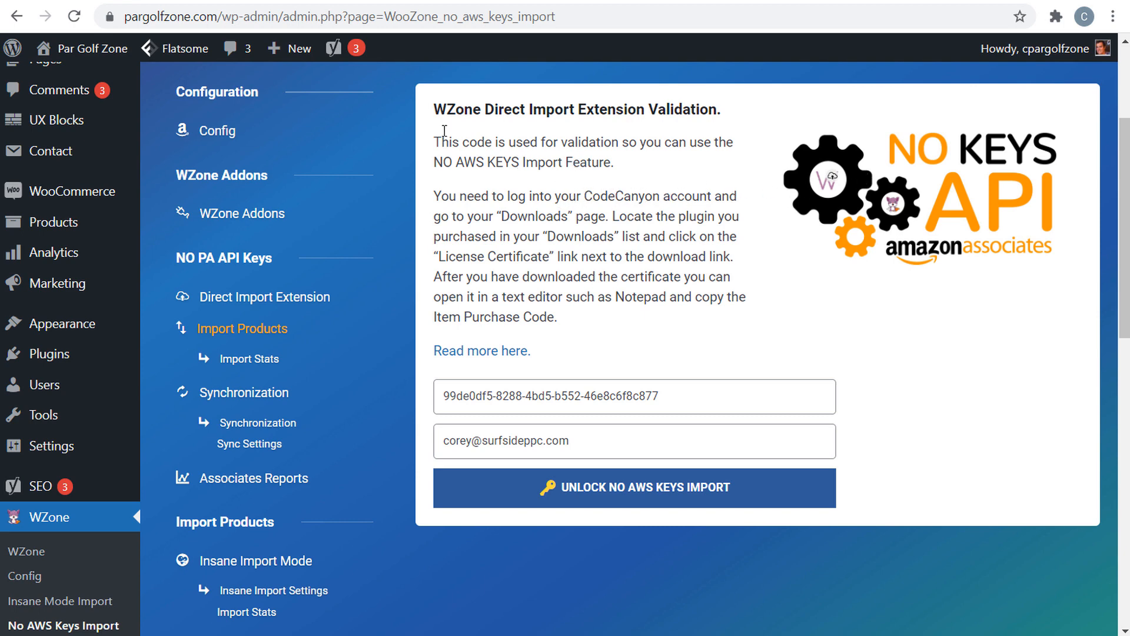
Step: On the CodeCanyon downloads page, check the license certificate and purchase code download options for the WooCommerce Amazon Affiliates plugin
left_click(144, 3)
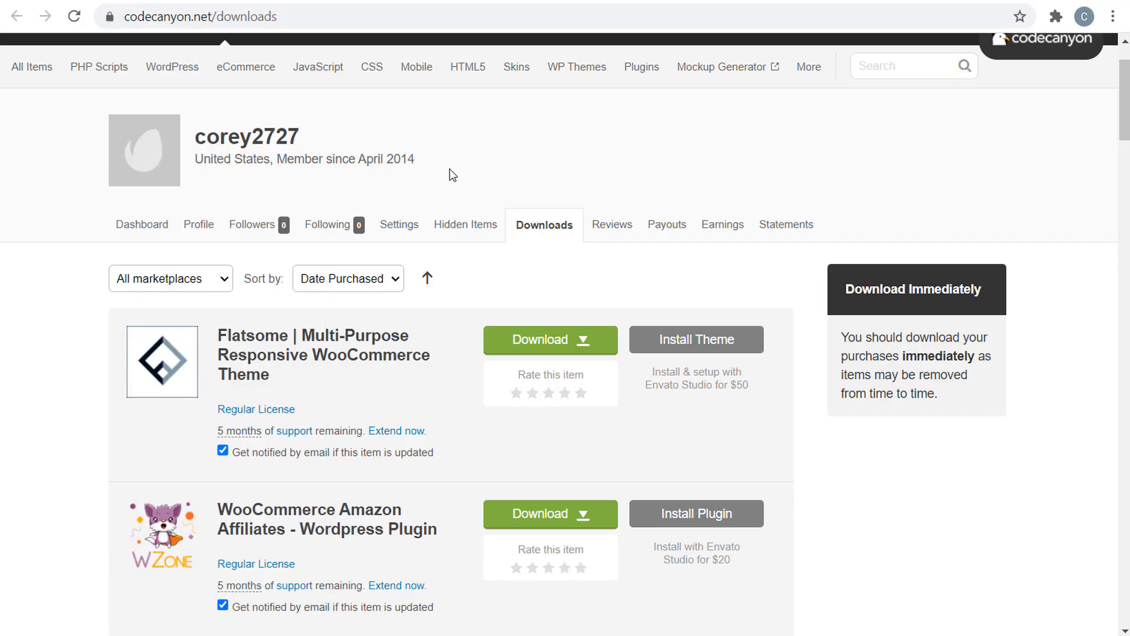
scroll(969, 171, "up", 2)
mouse_move(1068, 56)
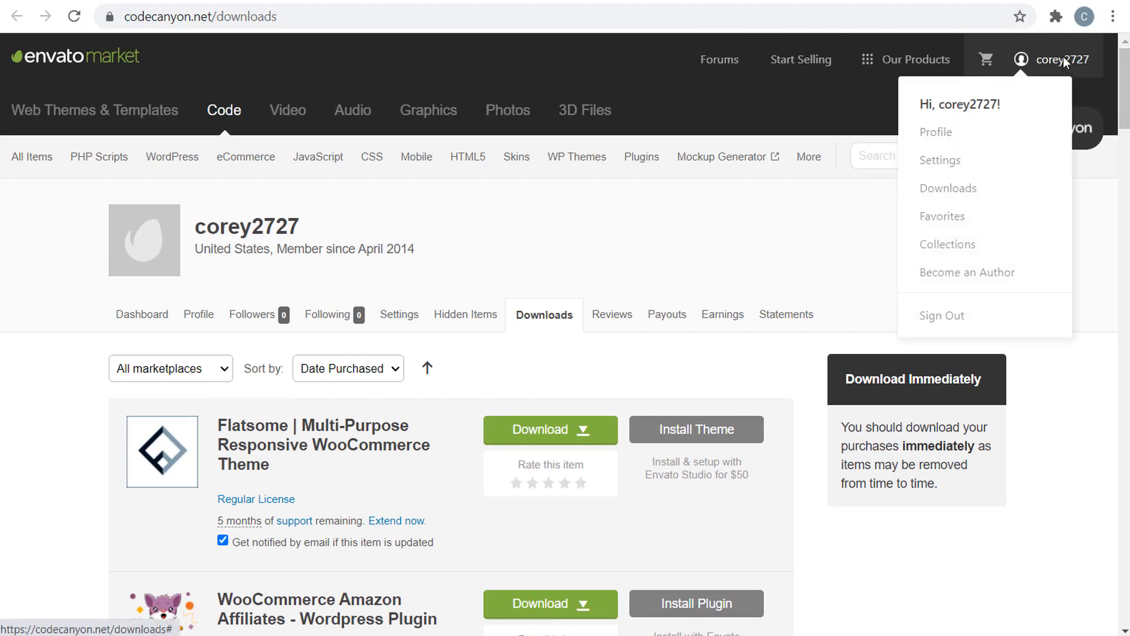
scroll(461, 457, "down", 3)
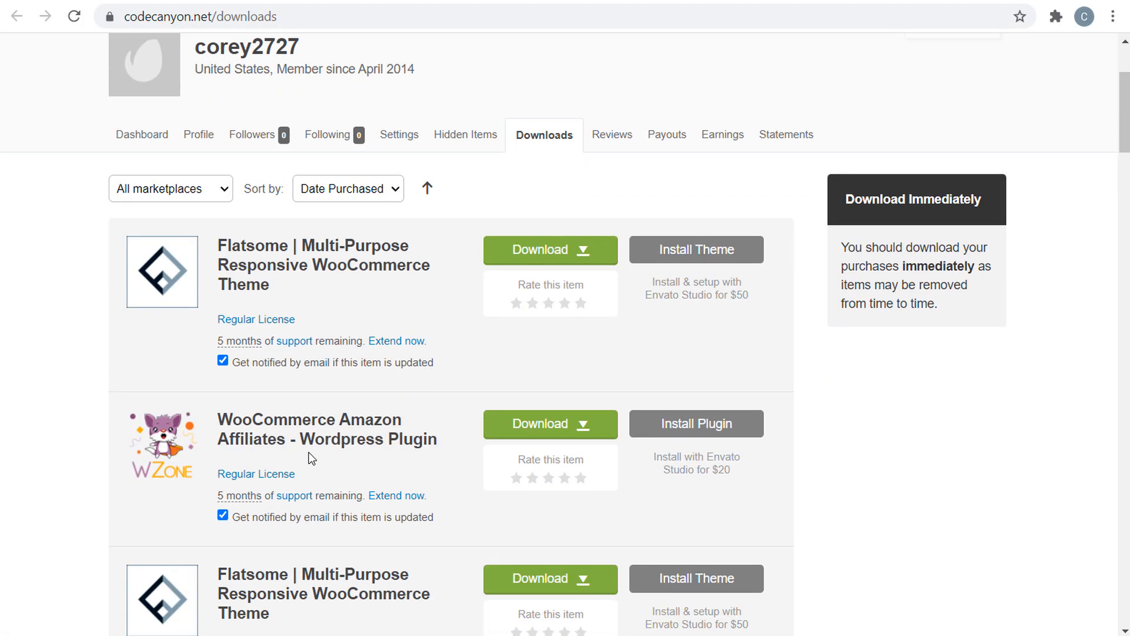
mouse_move(165, 470)
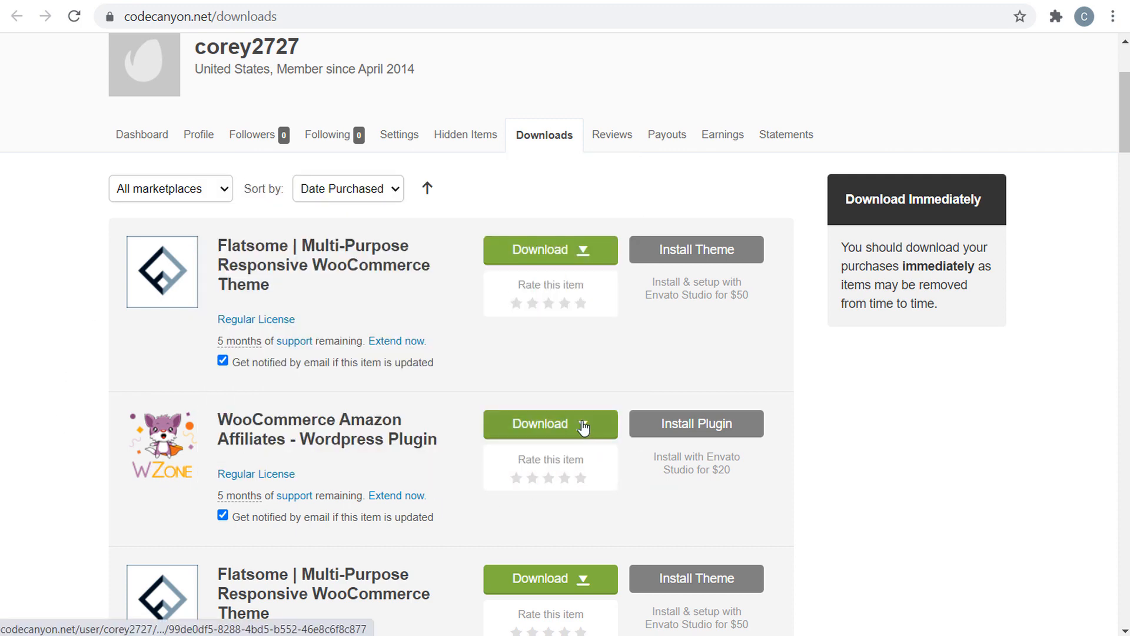
left_click(582, 429)
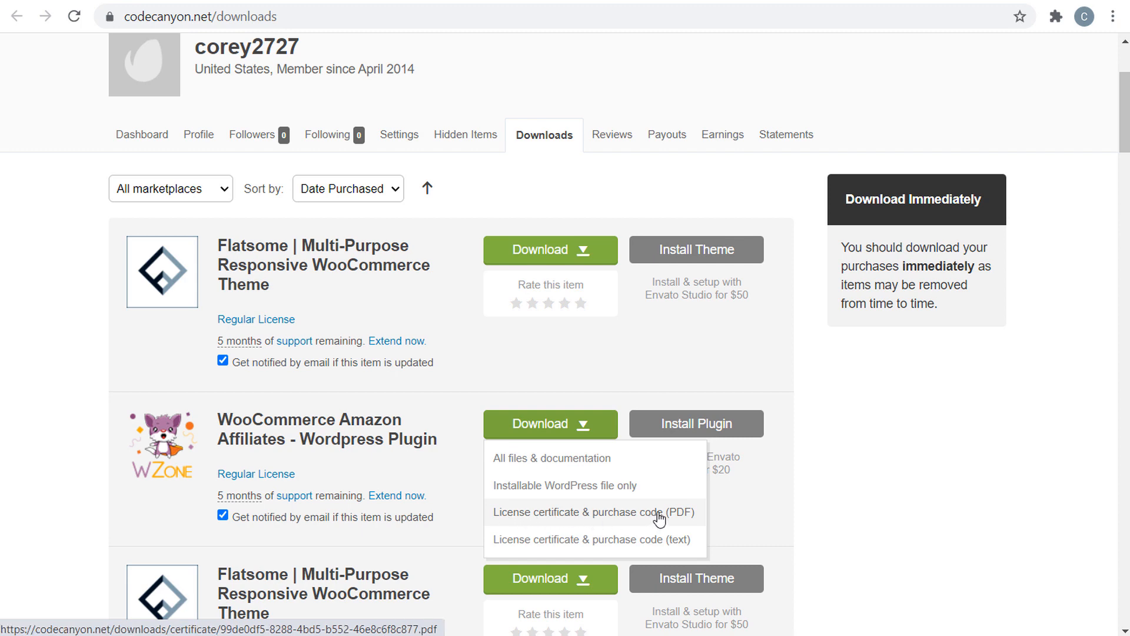
left_click(850, 495)
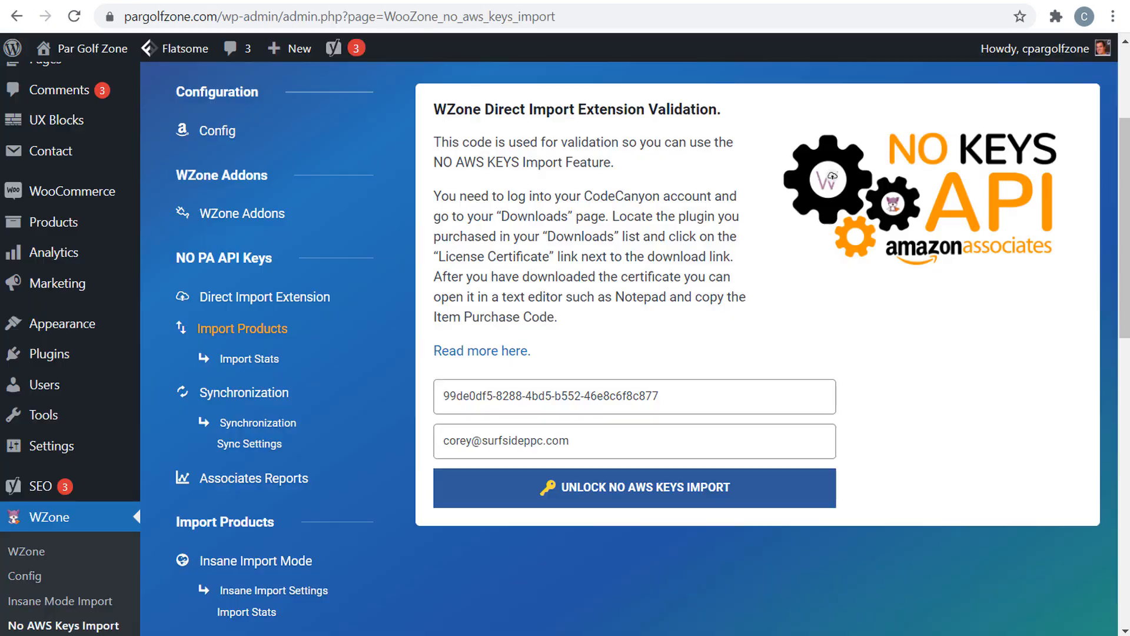
Step: Unlock the No AWS Keys Import feature in WZone with the filled-in purchase code and e-mail
left_click(784, 395)
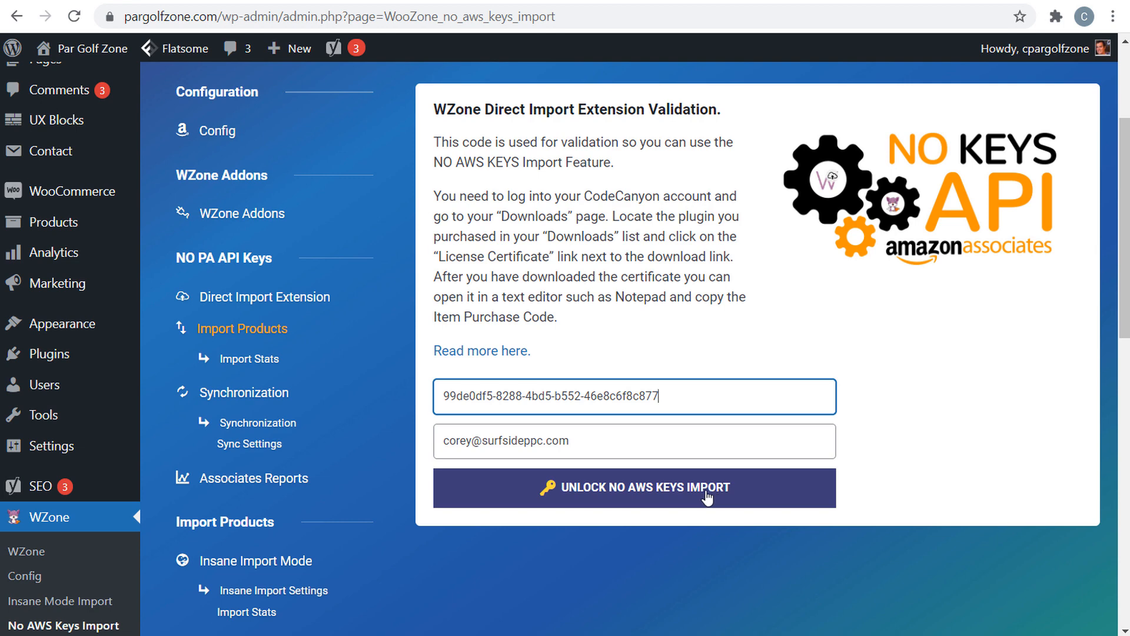
left_click(646, 500)
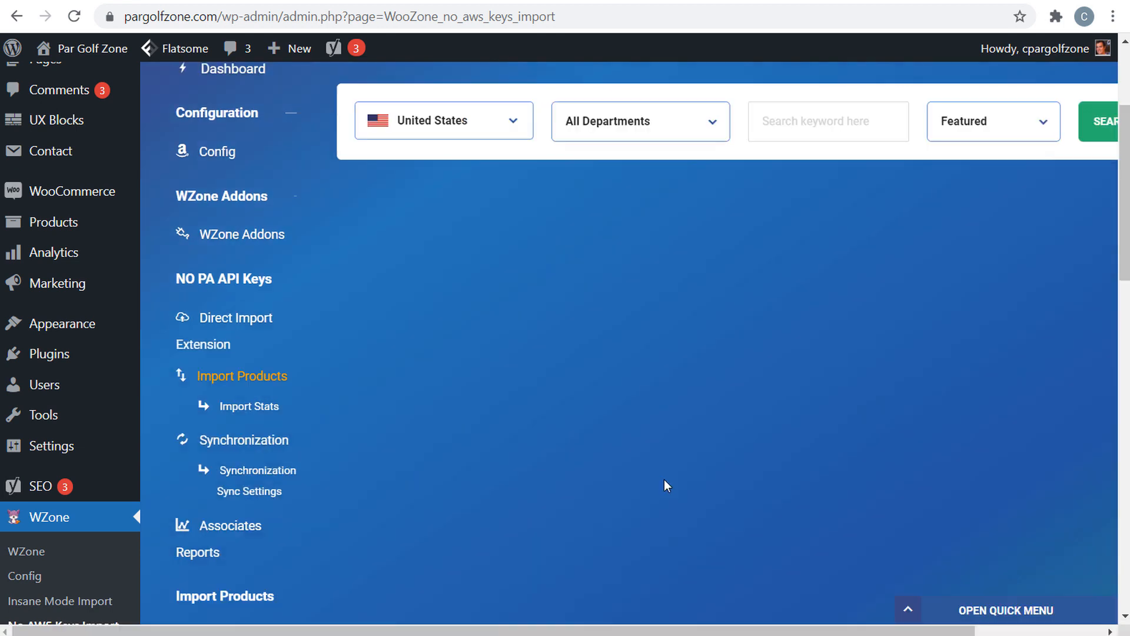
Step: Search all United States Amazon departments for "callaway golf ball", sorted by Featured
scroll(601, 393, "up", 1)
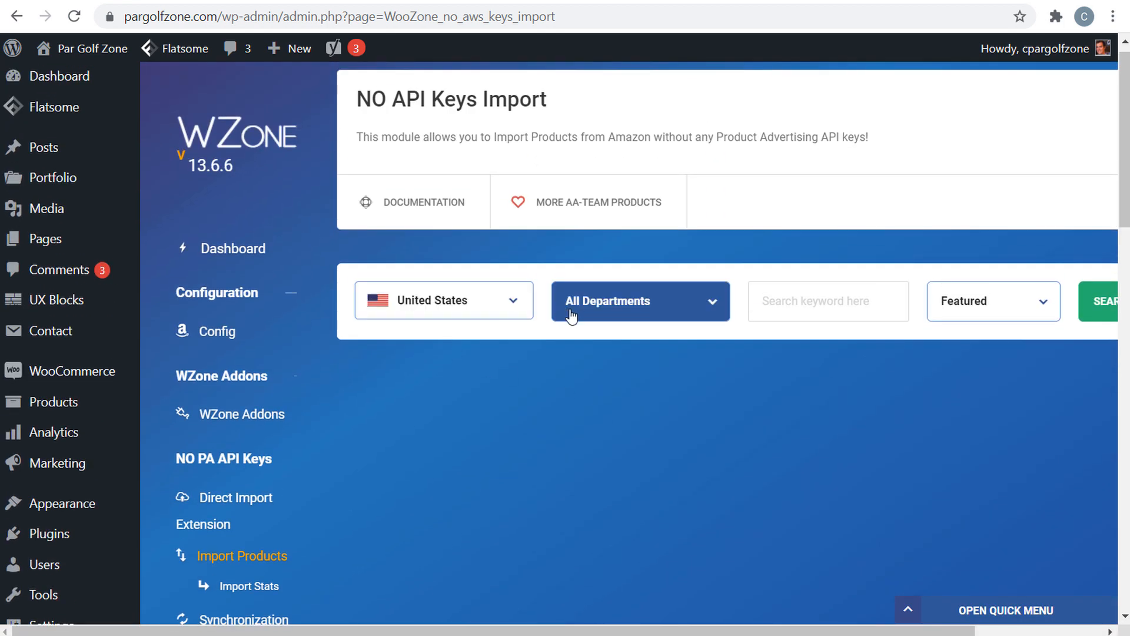
scroll(335, 393, "down", 2)
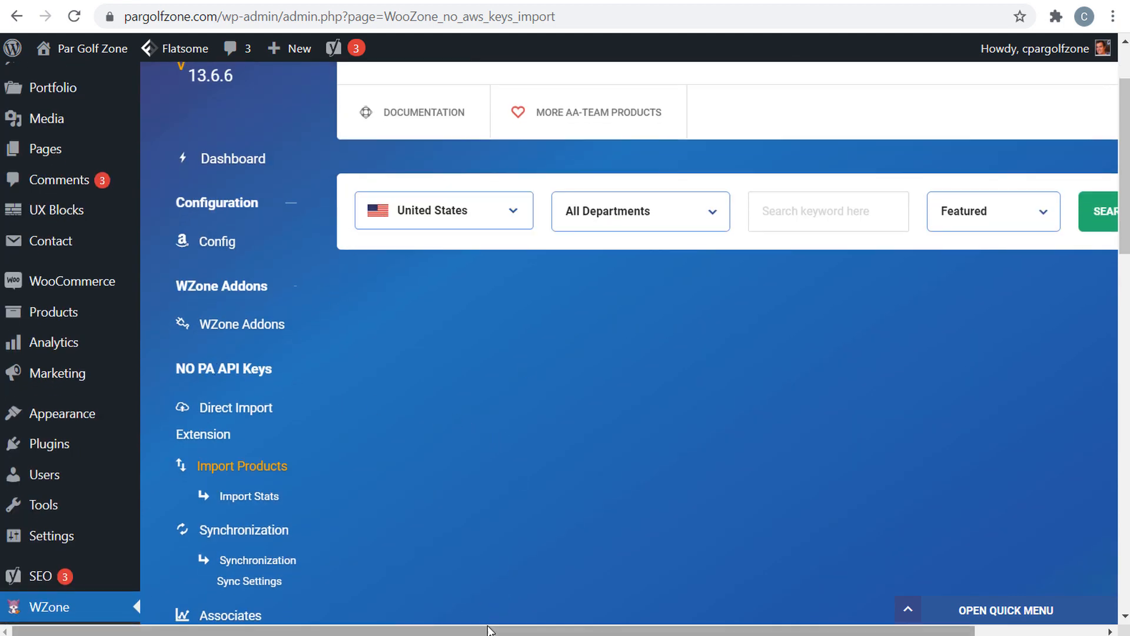
left_click_drag(493, 630, 621, 629)
left_click(482, 221)
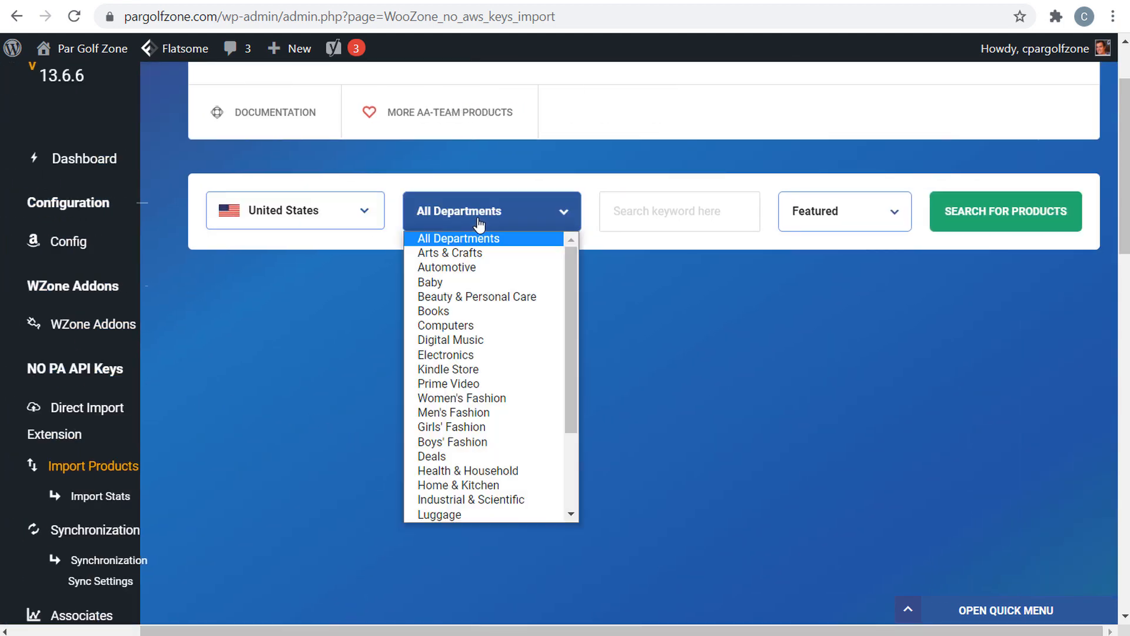
left_click(489, 219)
left_click(677, 211)
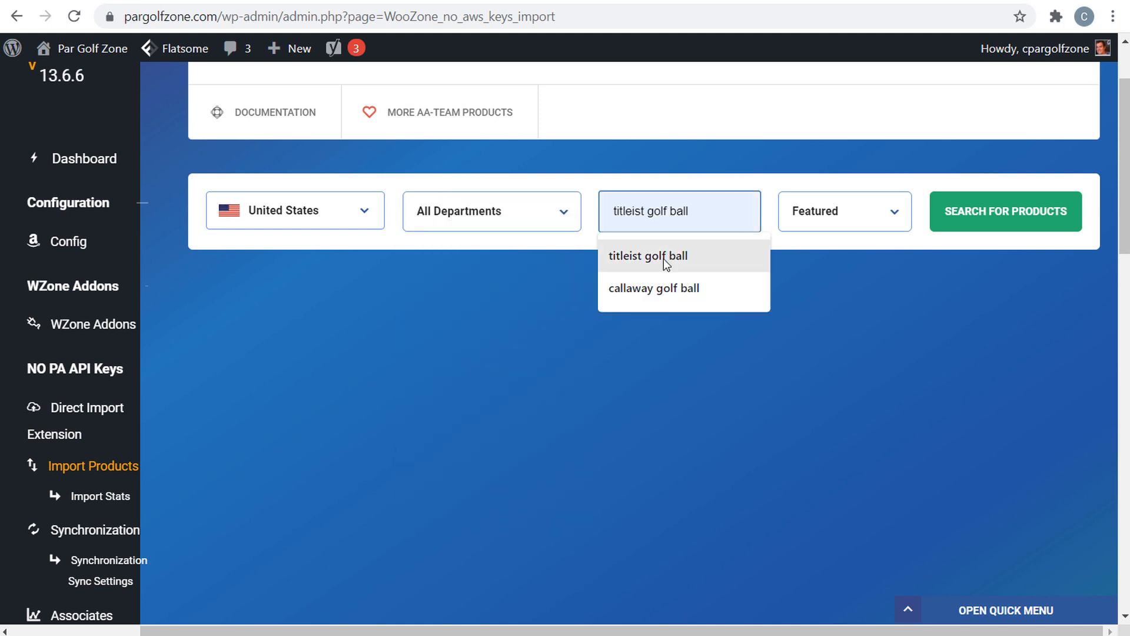
left_click(661, 292)
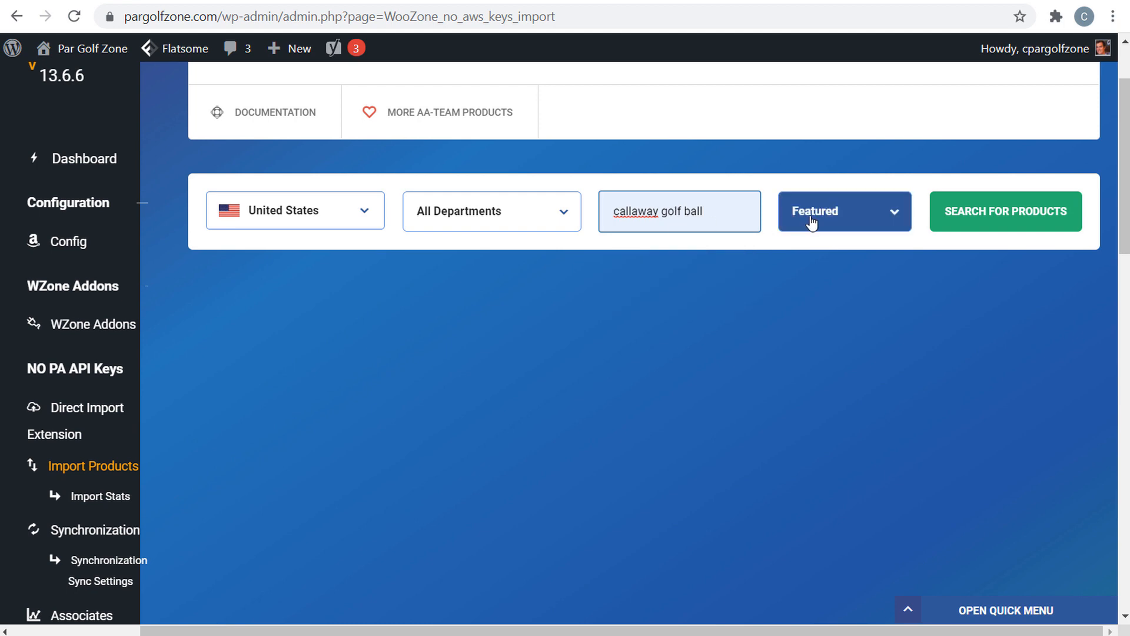
left_click(880, 219)
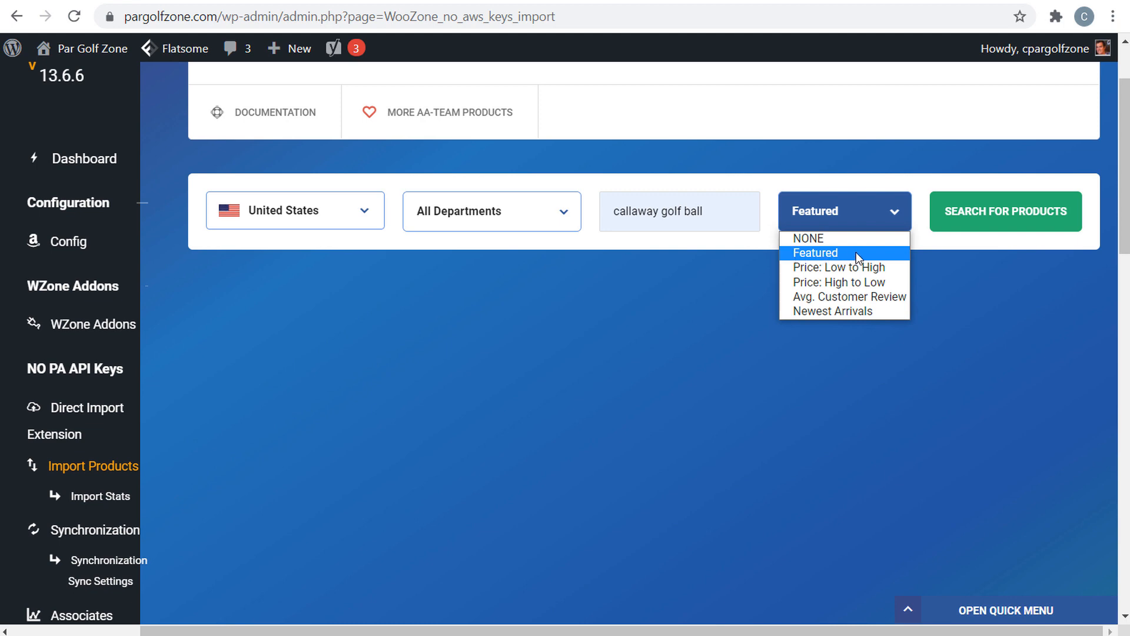
left_click(857, 253)
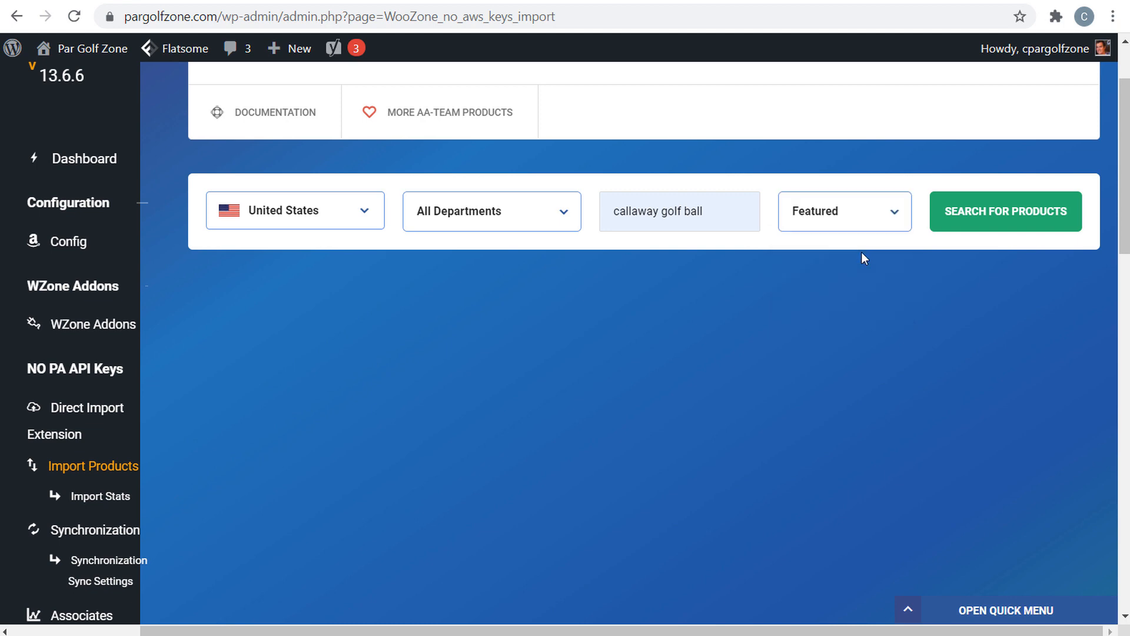
left_click(989, 213)
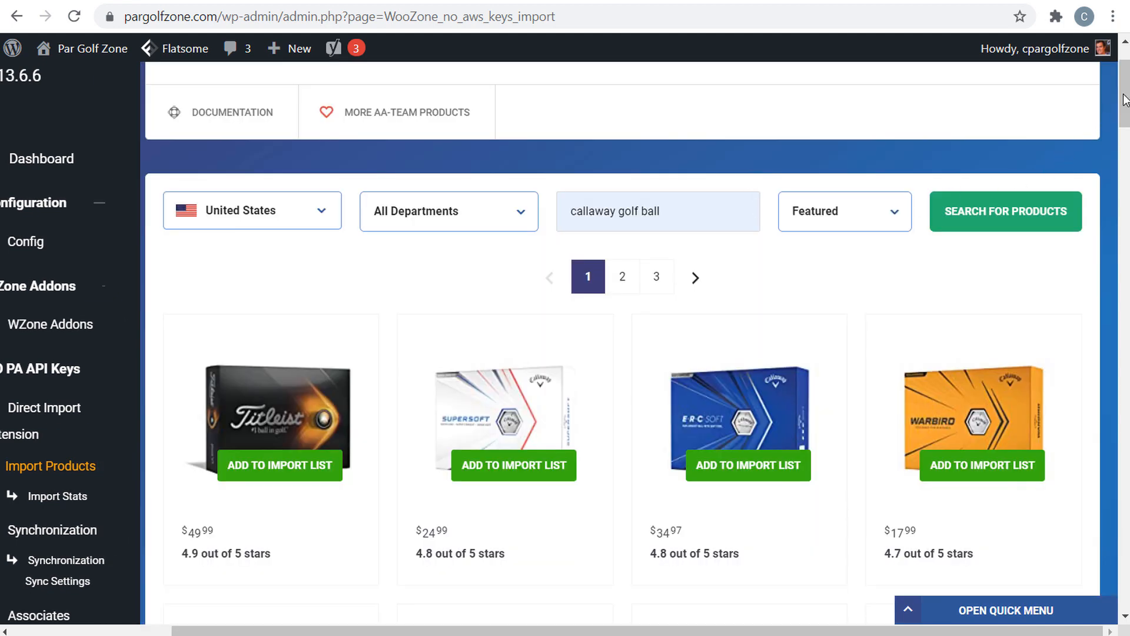
Step: Add the Callaway Supersoft, ERC Soft and Warbird golf balls from the first results row to the import list
left_click_drag(1124, 100, 1124, 127)
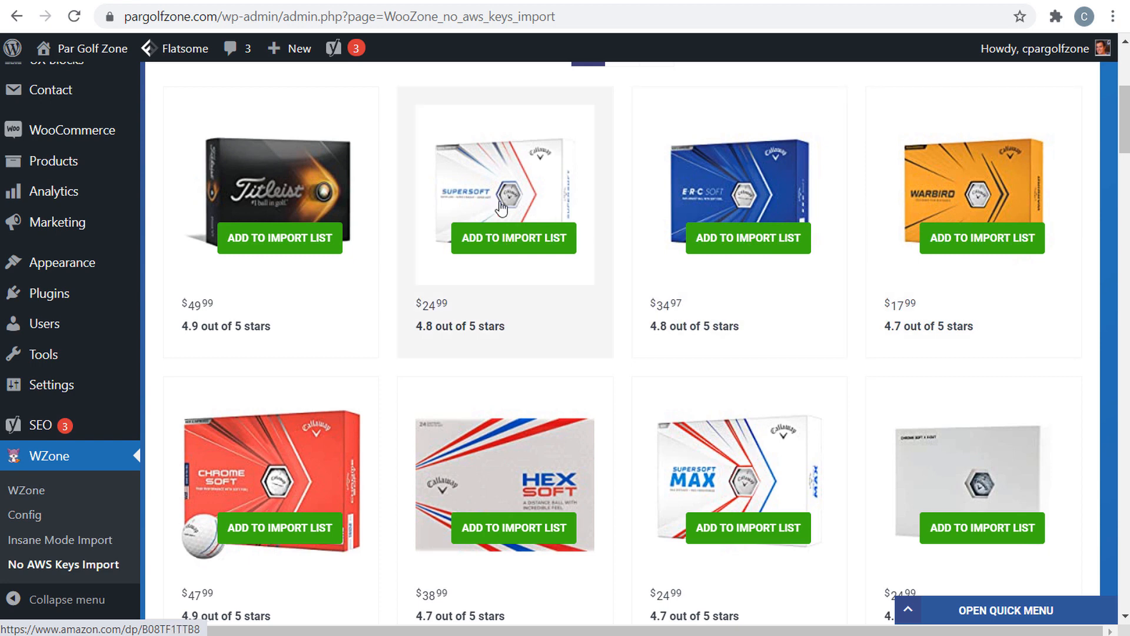
left_click(500, 247)
left_click(736, 243)
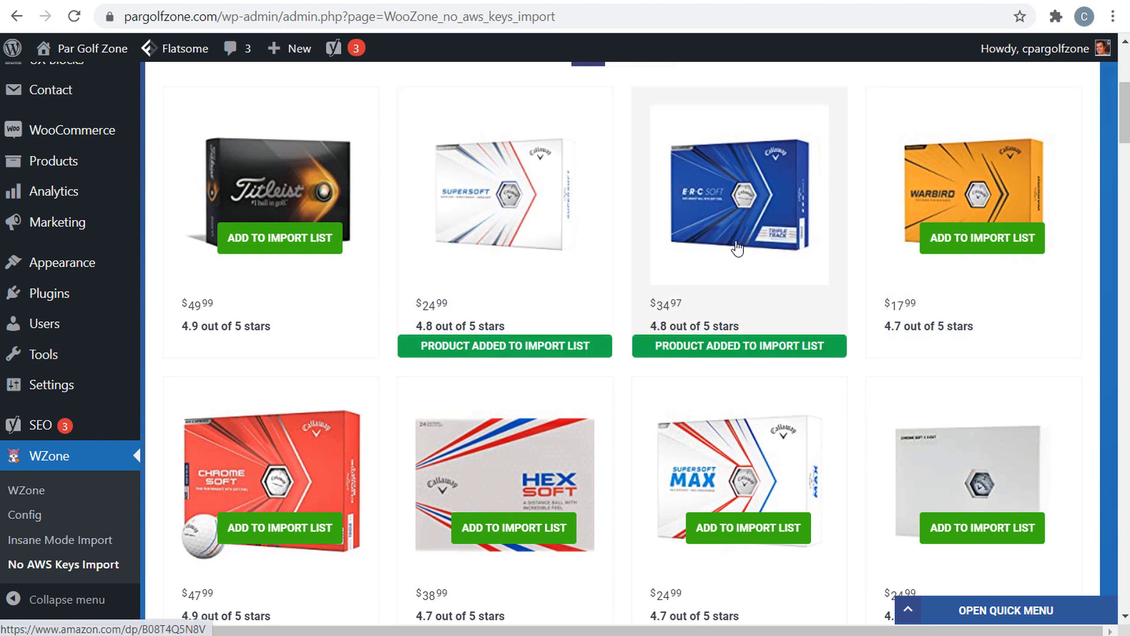
left_click(978, 243)
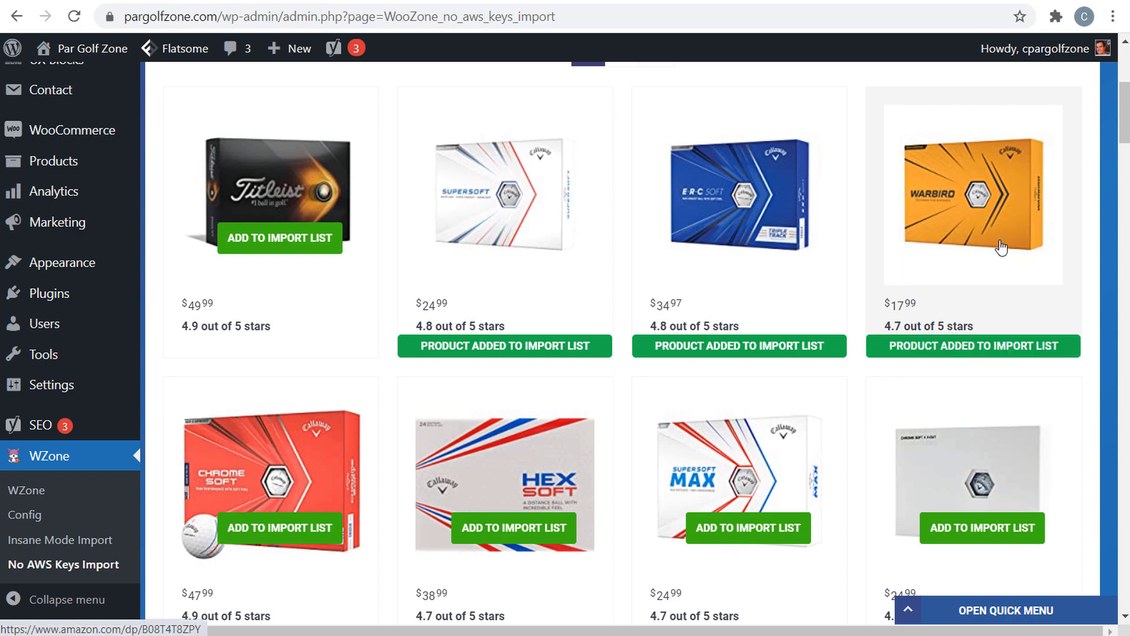
Step: In the import list settings, choose Simple Product as the product type and set the number of images to 4
scroll(1000, 247, "down", 20)
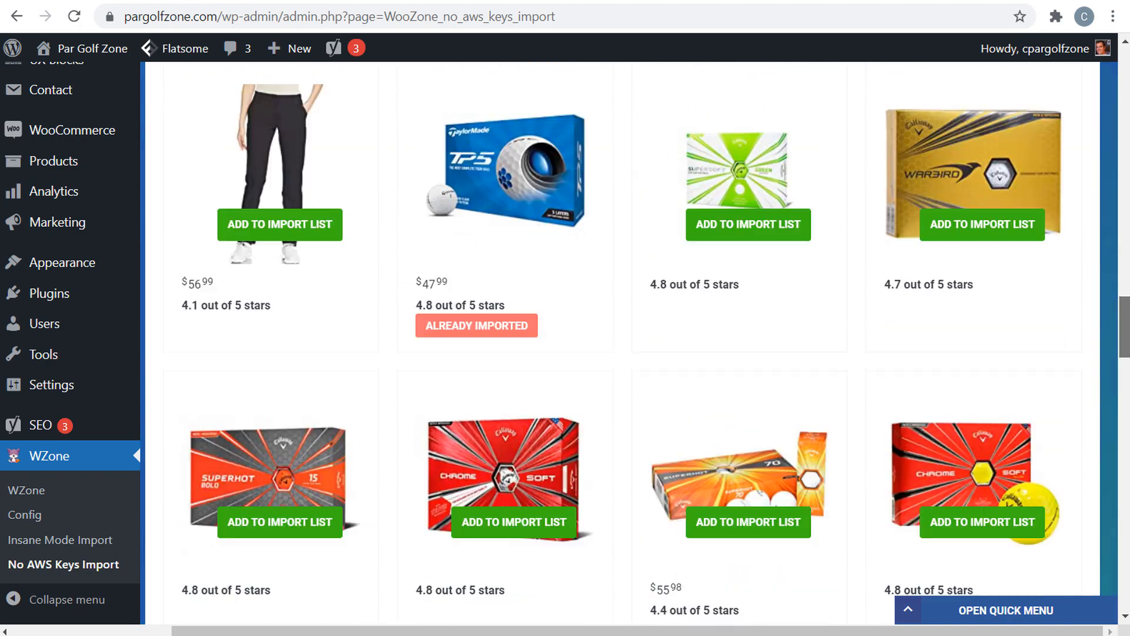
left_click_drag(1125, 330, 1124, 580)
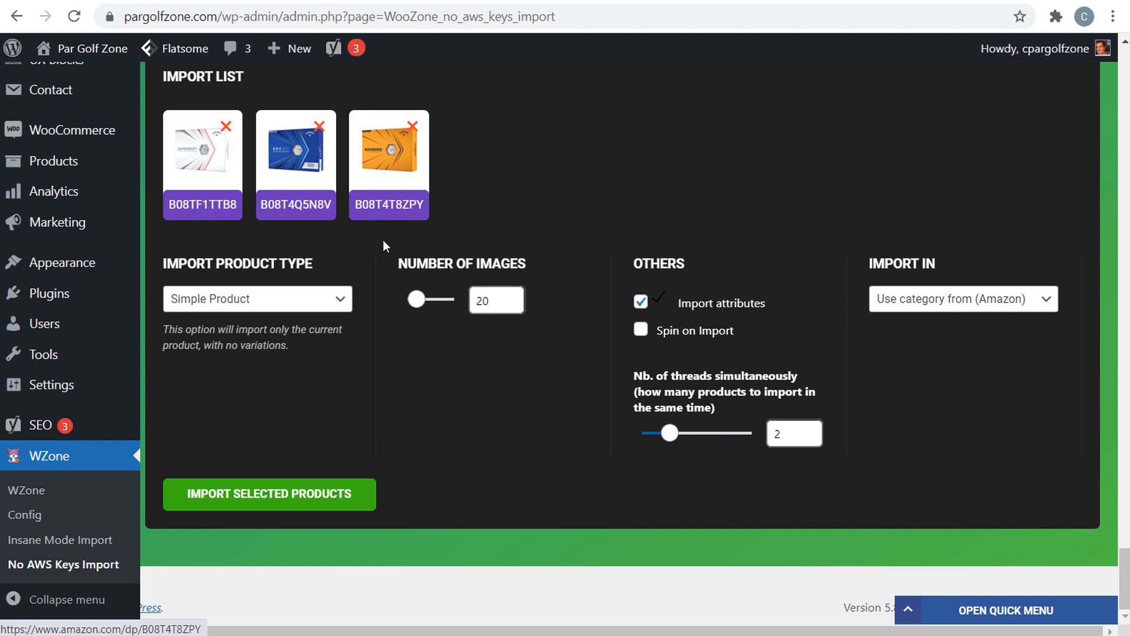
left_click(180, 303)
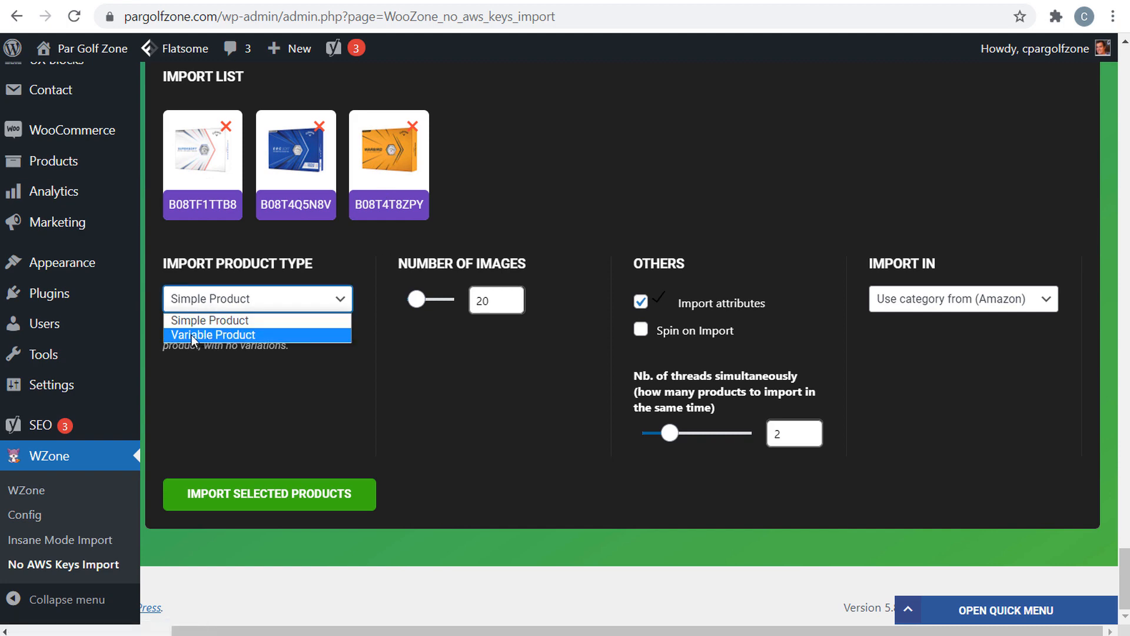
left_click(200, 323)
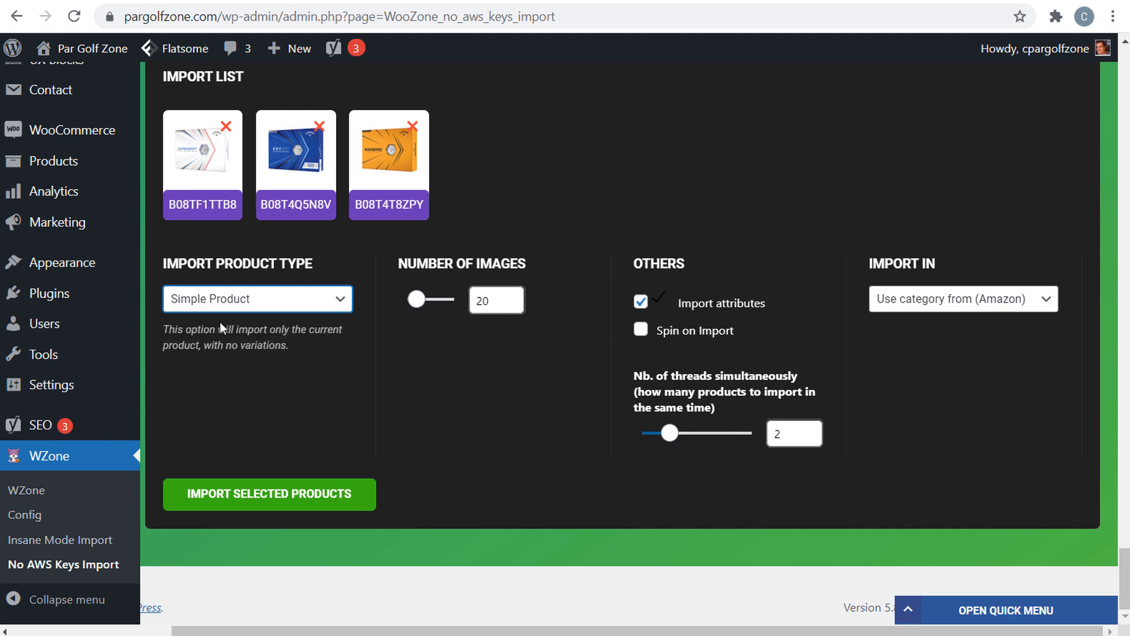
double_click(478, 302)
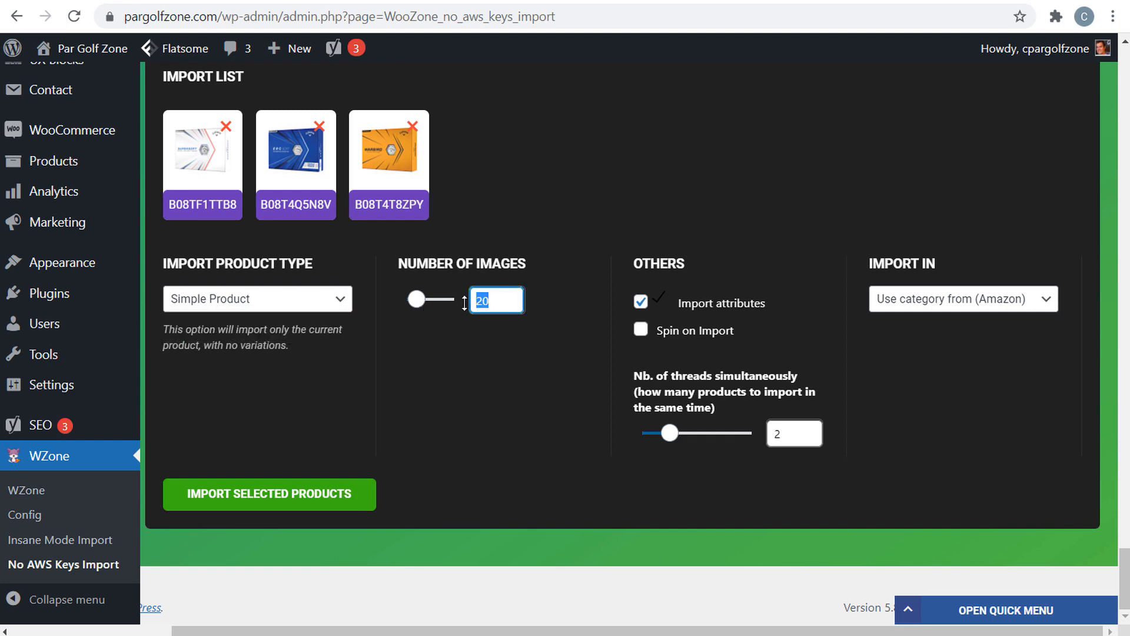
type("4")
left_click(487, 347)
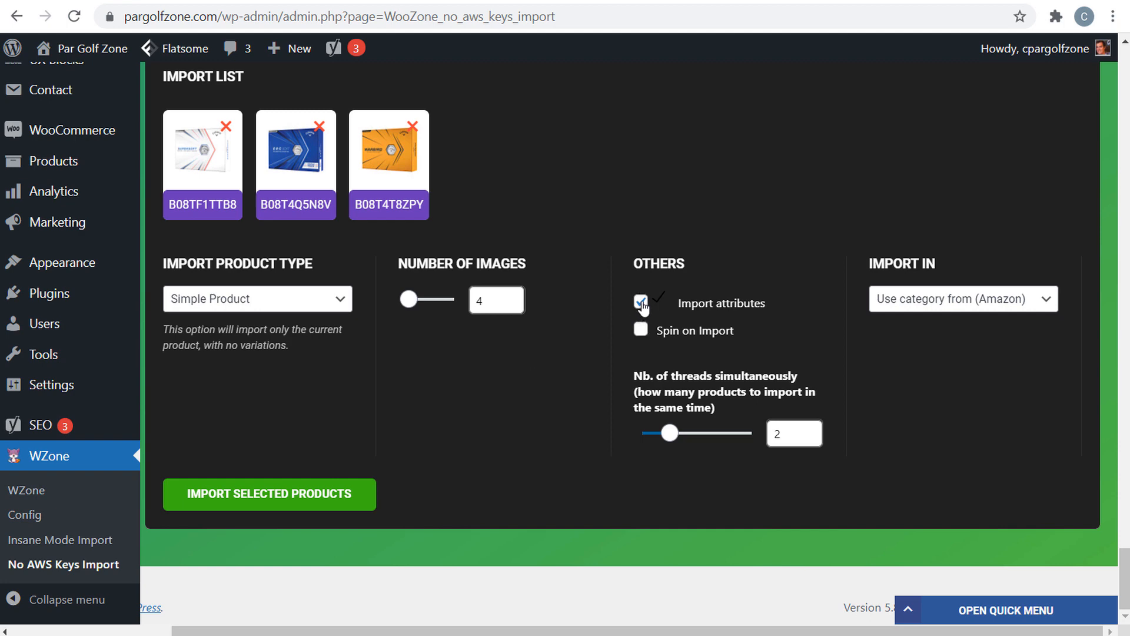
Step: Turn on Spin on Import and import the selected products into the Callaway Golf Balls category
left_click(641, 332)
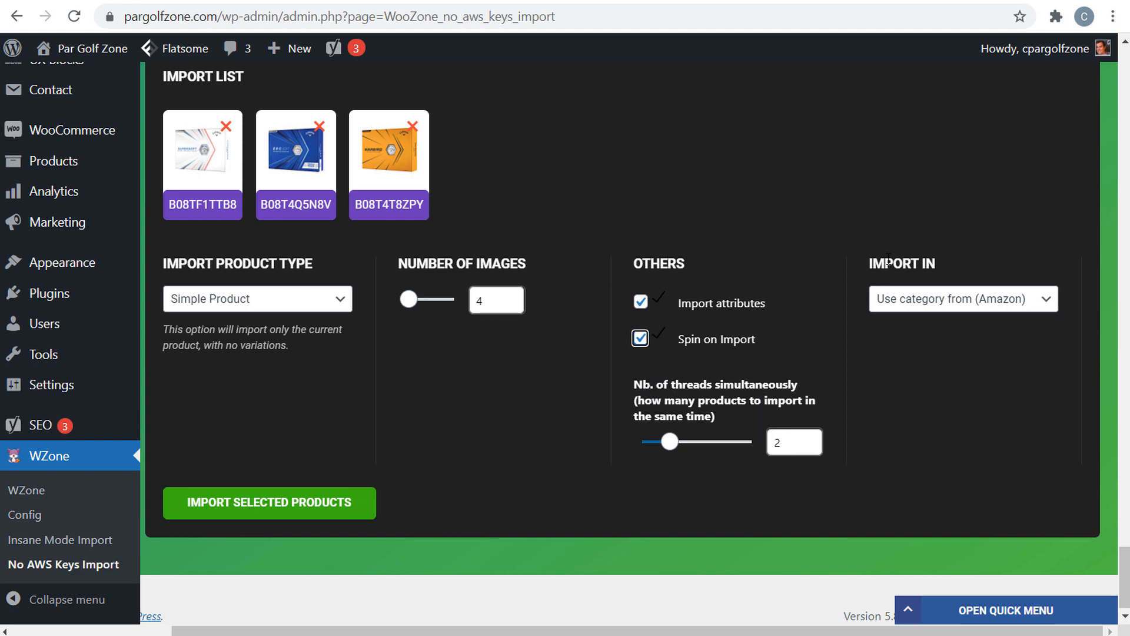
left_click(980, 302)
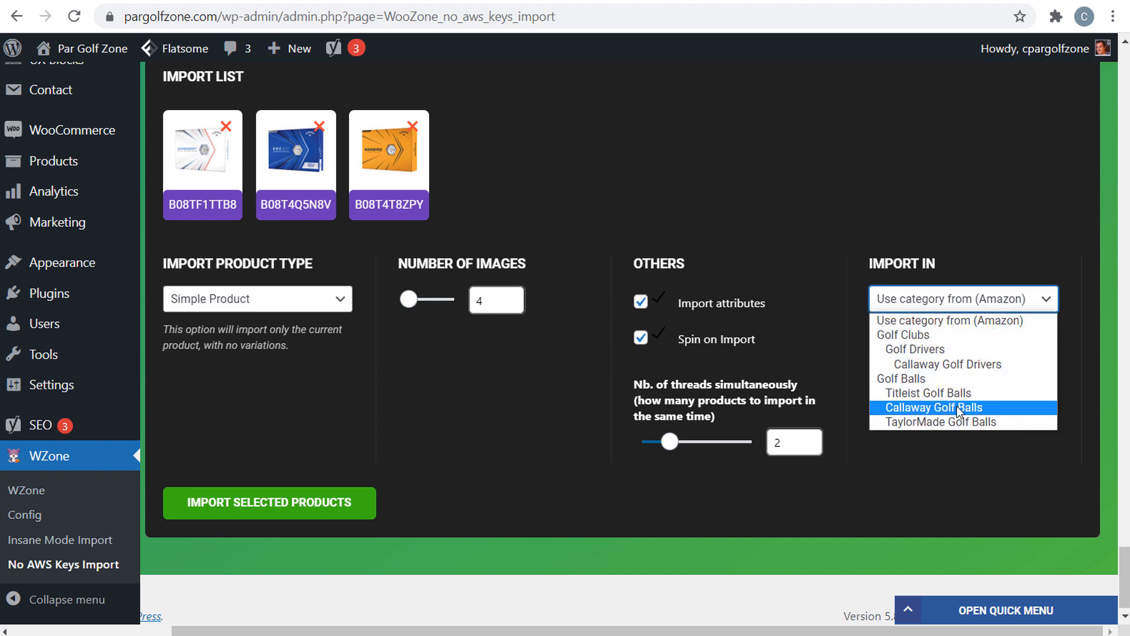
left_click(923, 413)
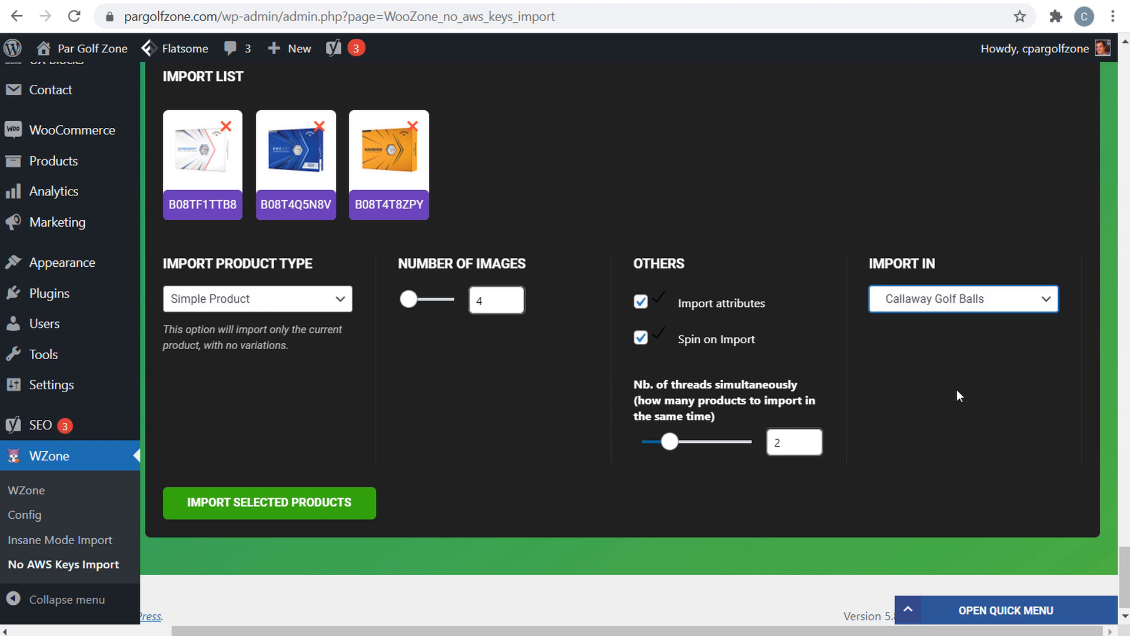
left_click(250, 503)
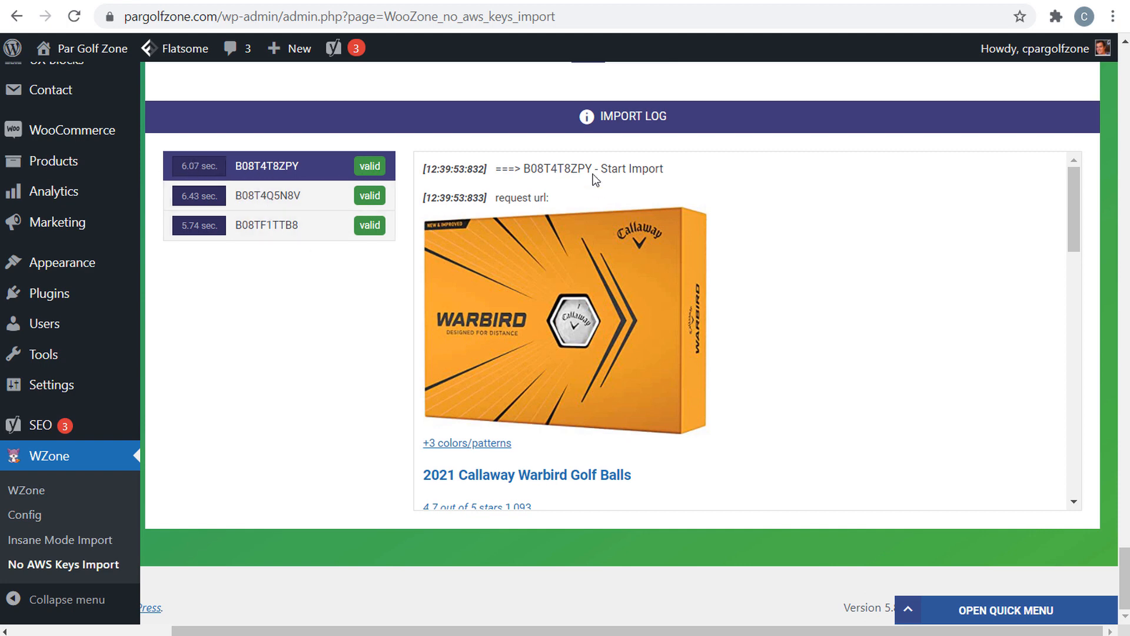
Step: Go back to WZone's navigation at the start of the import page and open Direct Import Extension
scroll(765, 204, "up", 15)
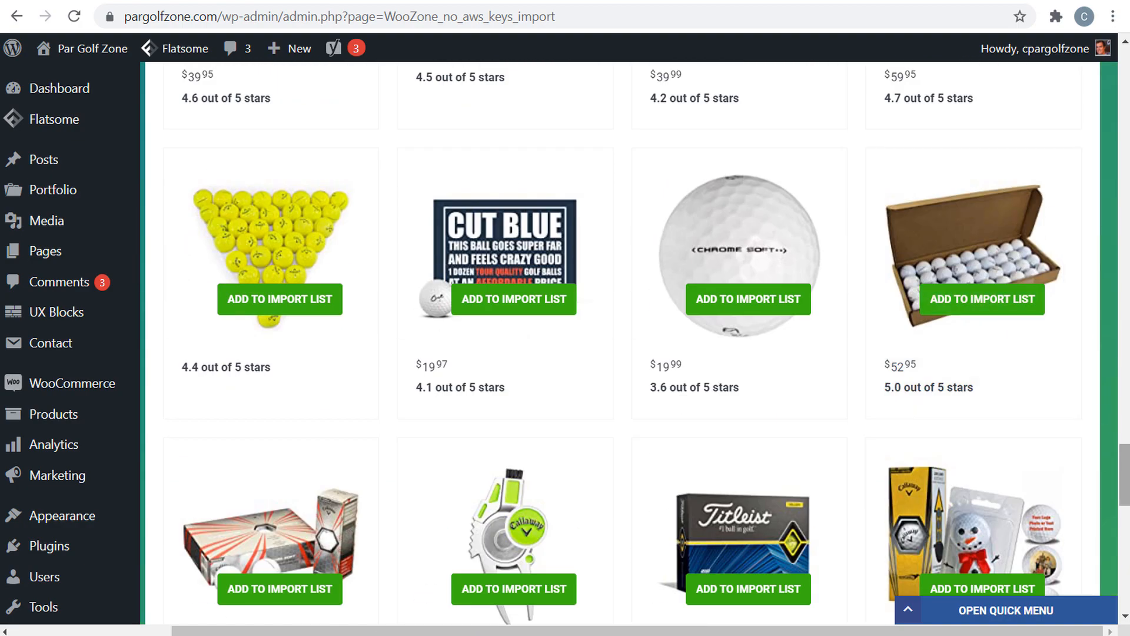
left_click_drag(1125, 461, 1129, 61)
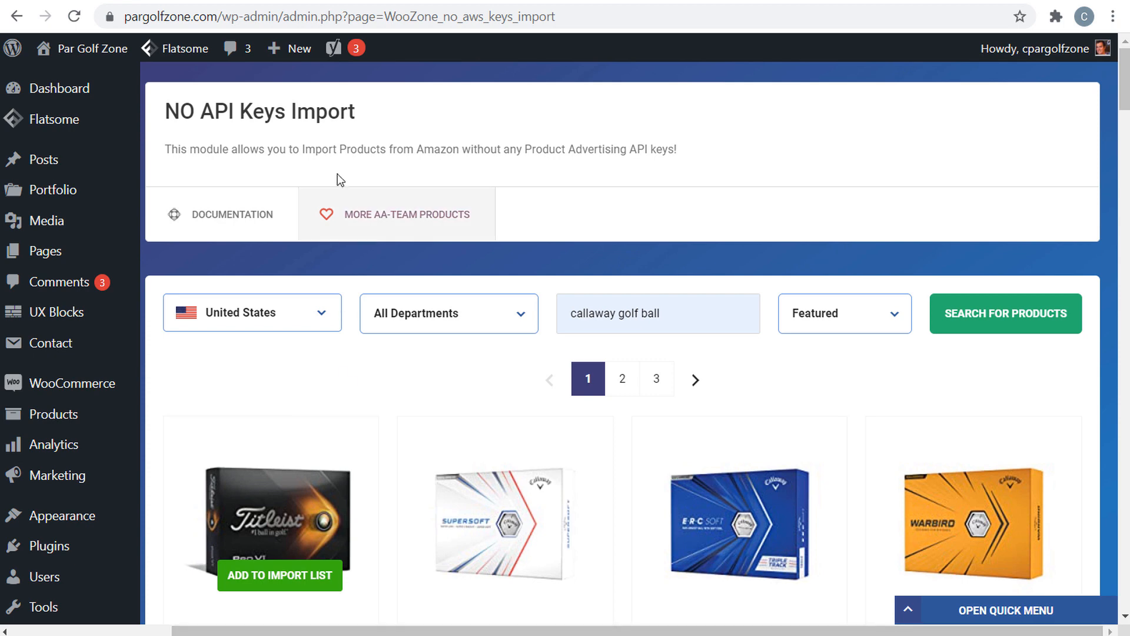
left_click_drag(242, 631, 83, 630)
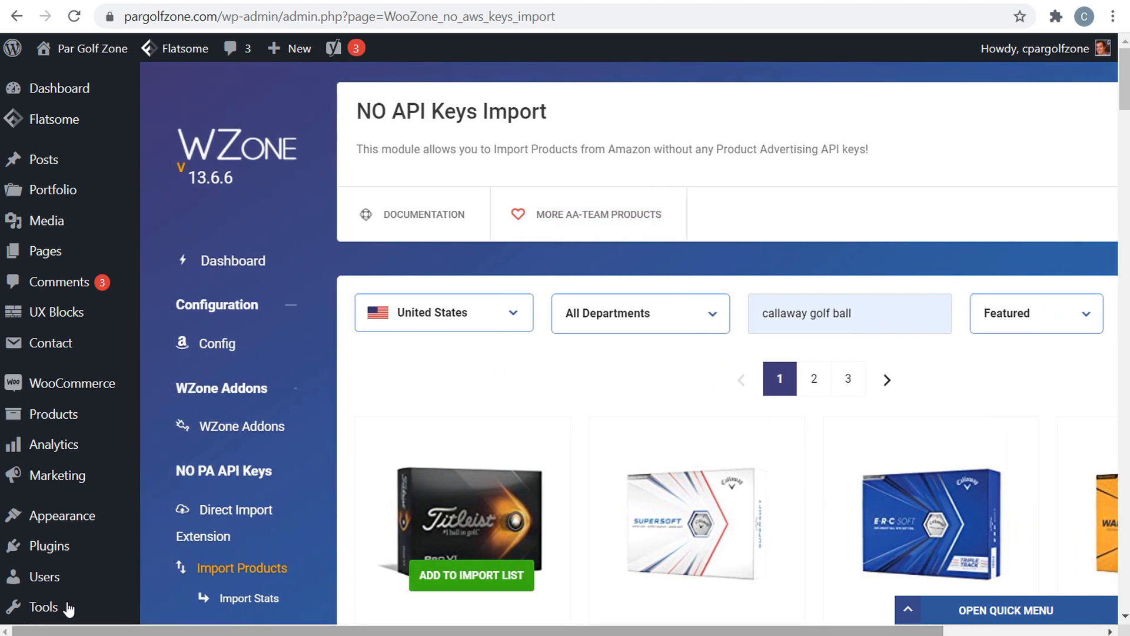
scroll(218, 453, "down", 3)
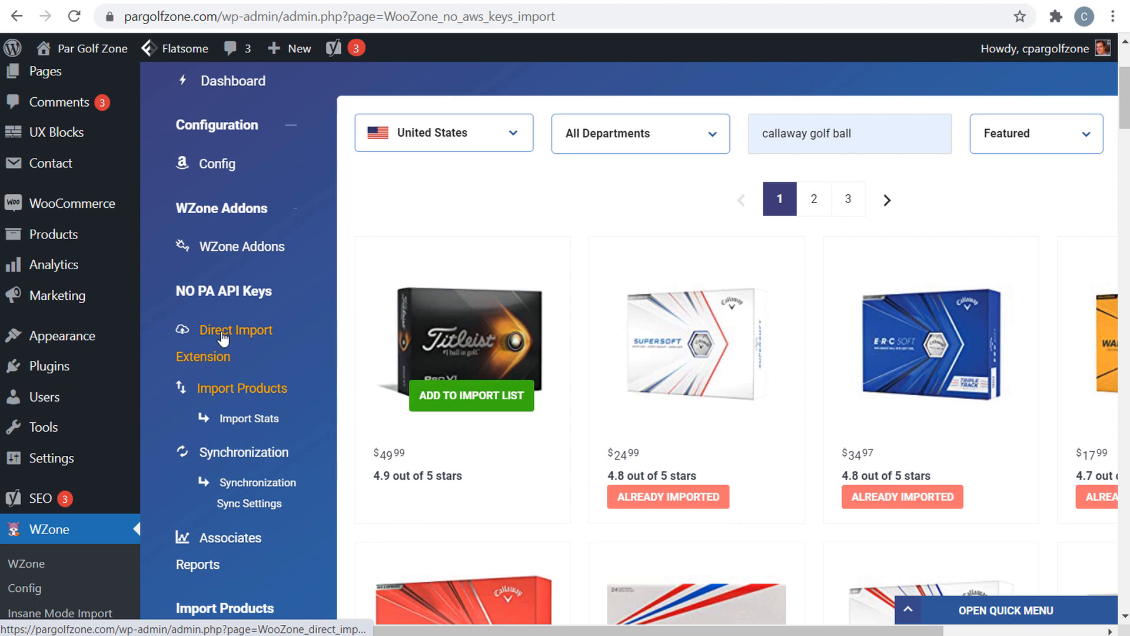
left_click(222, 333)
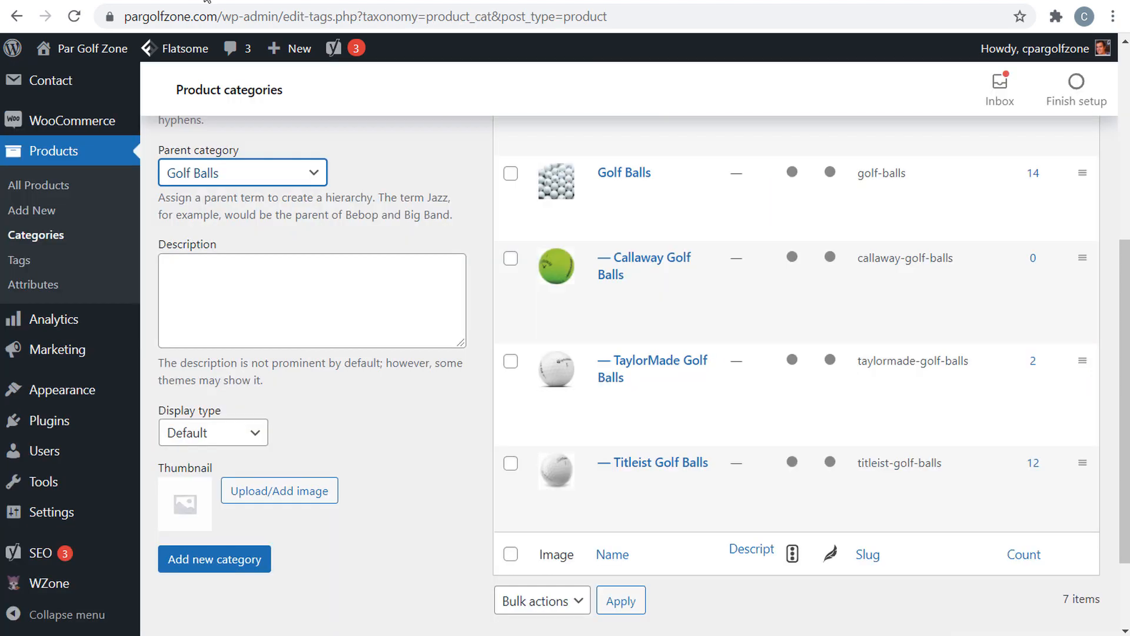
Step: From the product categories page, open the list of all WooCommerce products
scroll(363, 179, "up", 6)
left_click(41, 448)
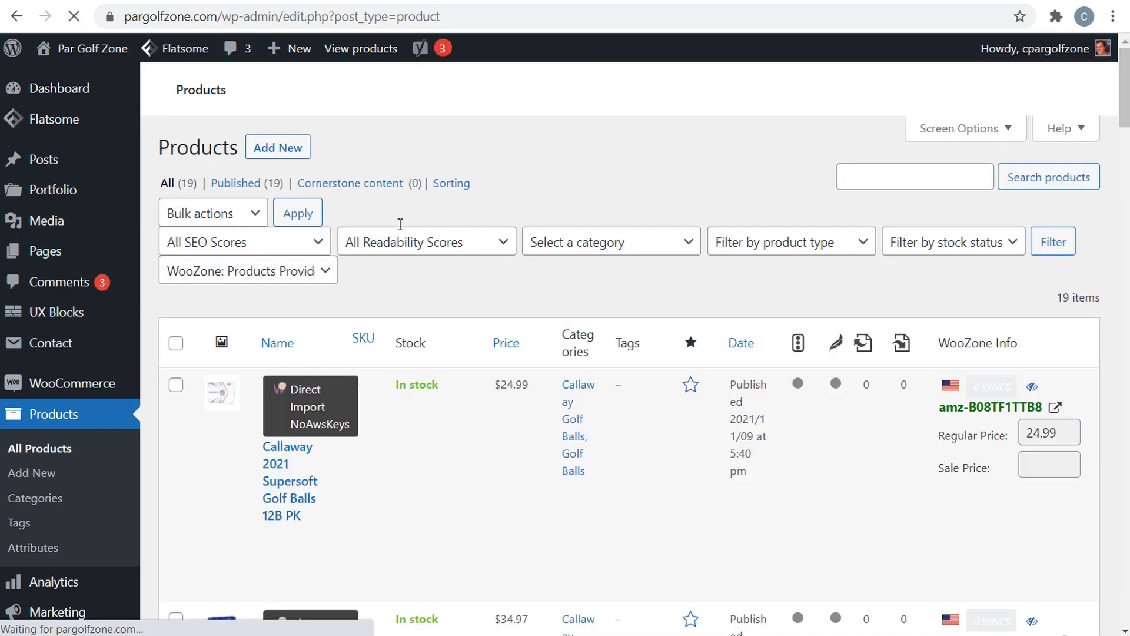
Step: Examine the product list's Direct Import and NoAwsKeys labels and the prices of the imported Callaway and TaylorMade golf balls
scroll(657, 232, "down", 3)
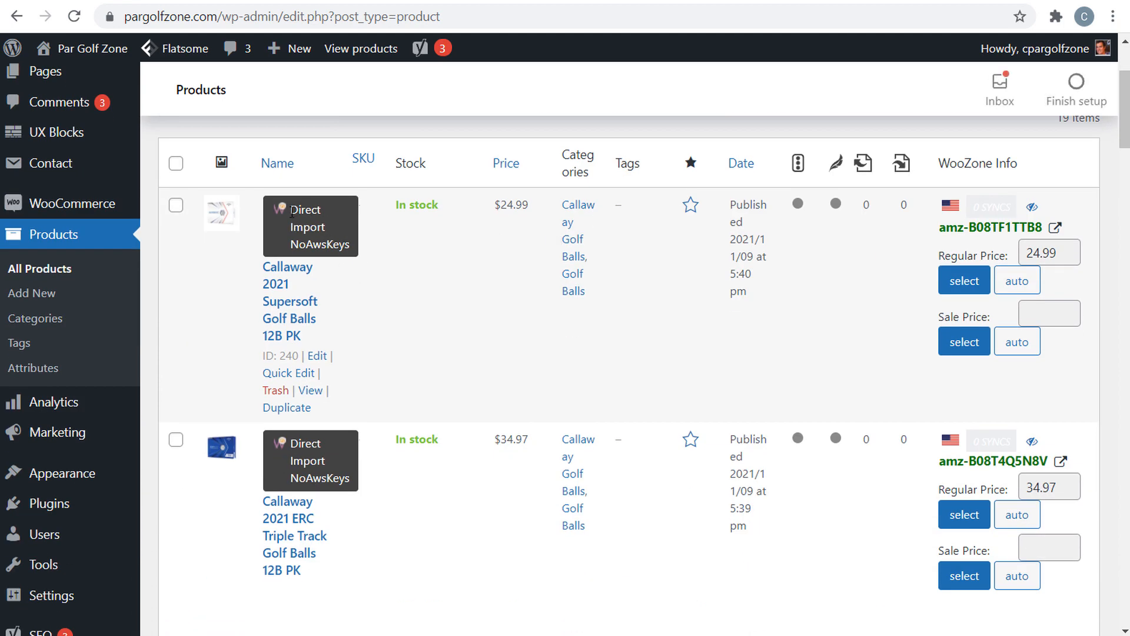
left_click_drag(292, 212, 341, 241)
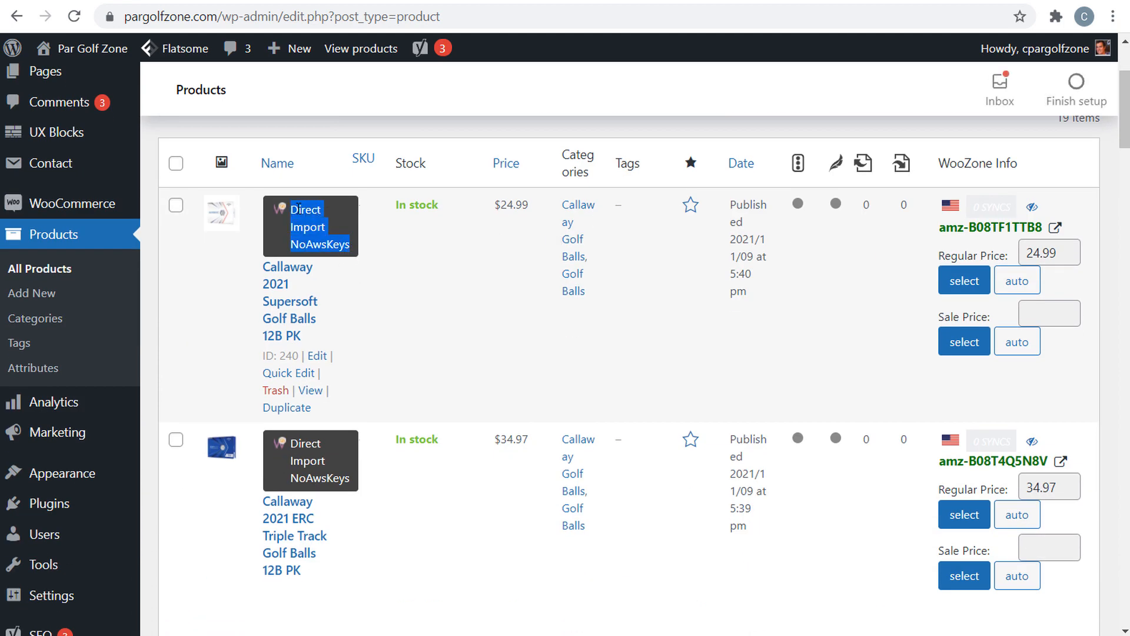
left_click(293, 210)
left_click_drag(302, 212, 347, 243)
left_click(318, 229)
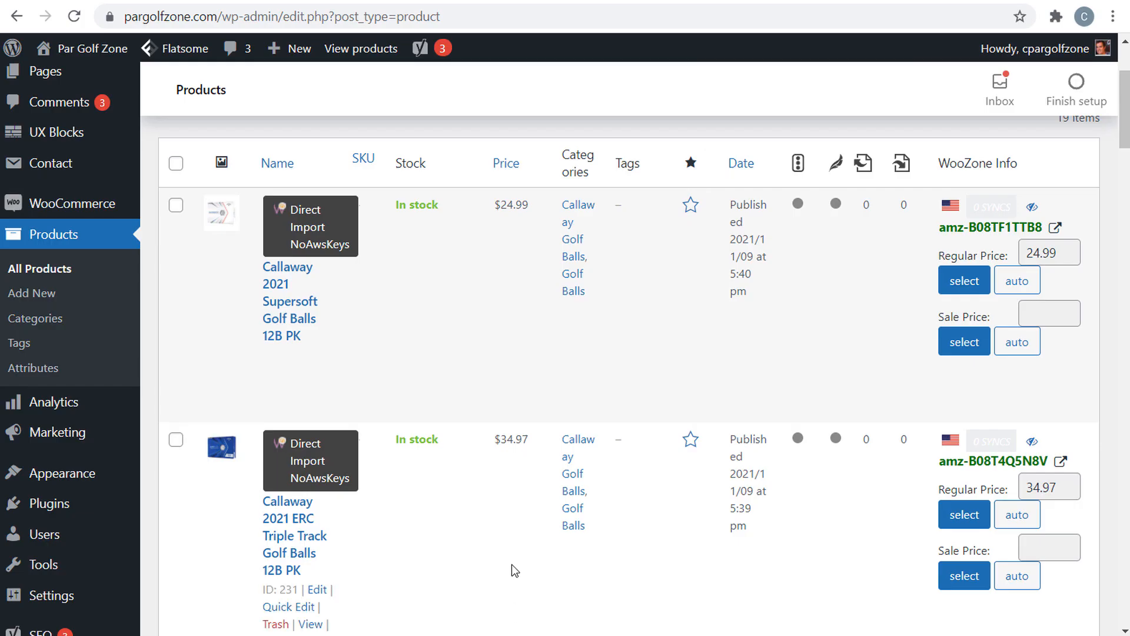
scroll(441, 303, "down", 9)
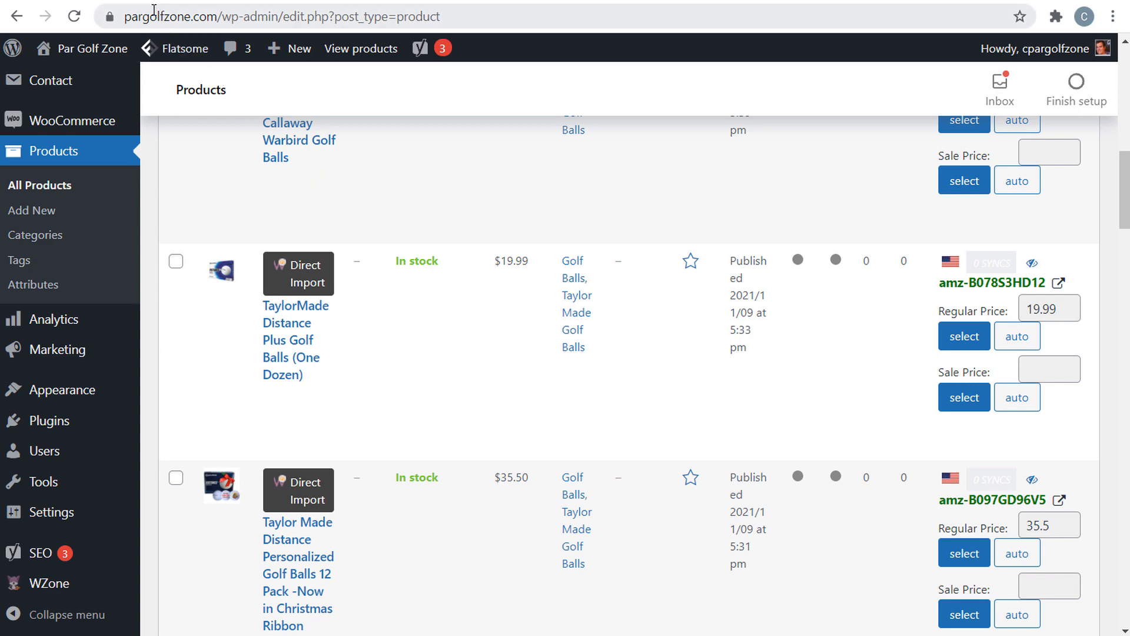
Step: Switch to the plugin's CodeCanyon comments and read the complaint about wrong import prices with the author team's reply
left_click(126, 1)
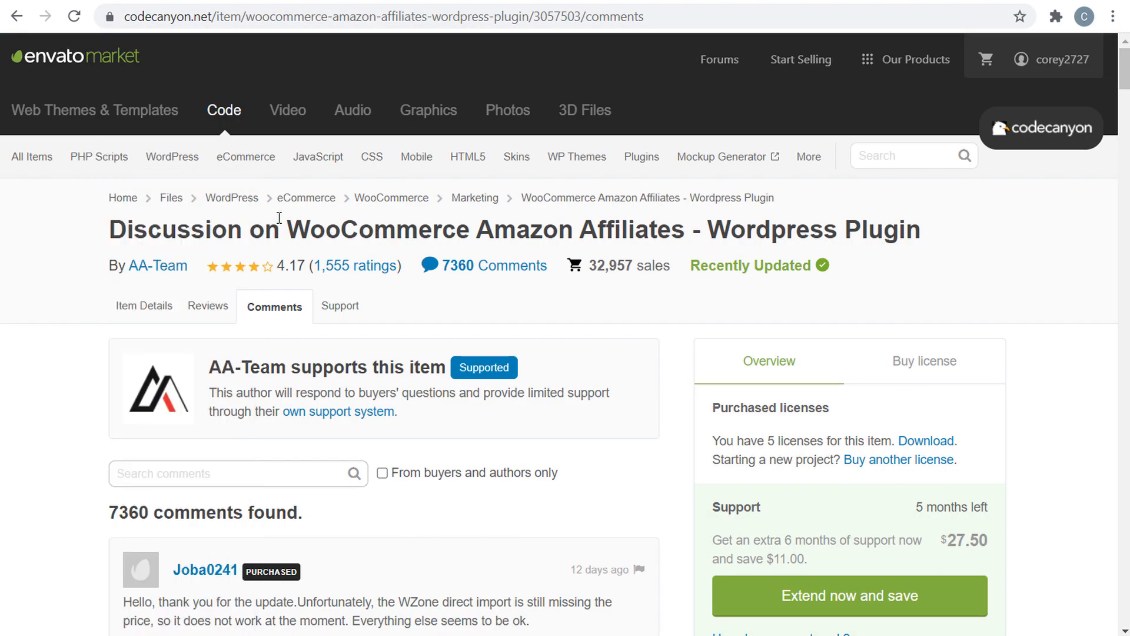
scroll(71, 340, "down", 2)
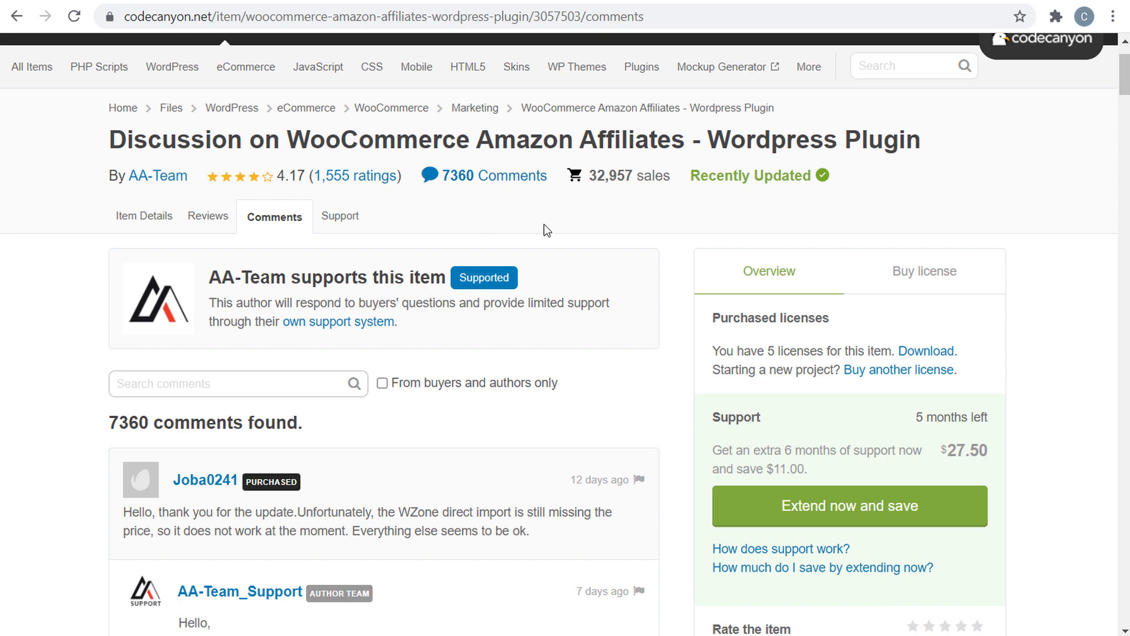
left_click_drag(1125, 79, 1125, 137)
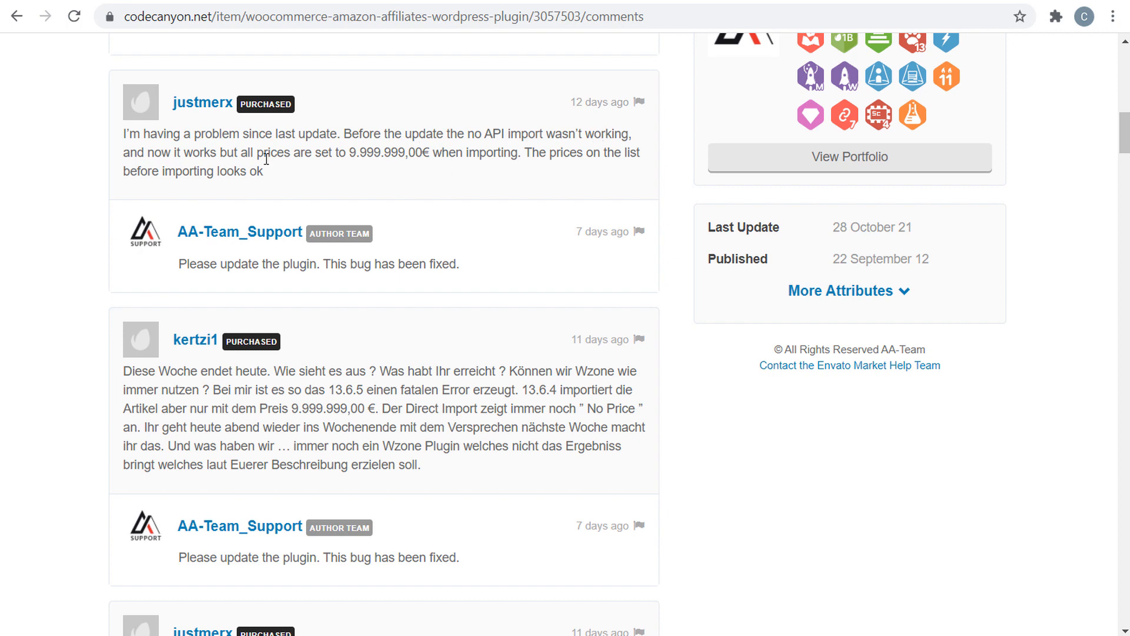
left_click_drag(222, 157, 373, 154)
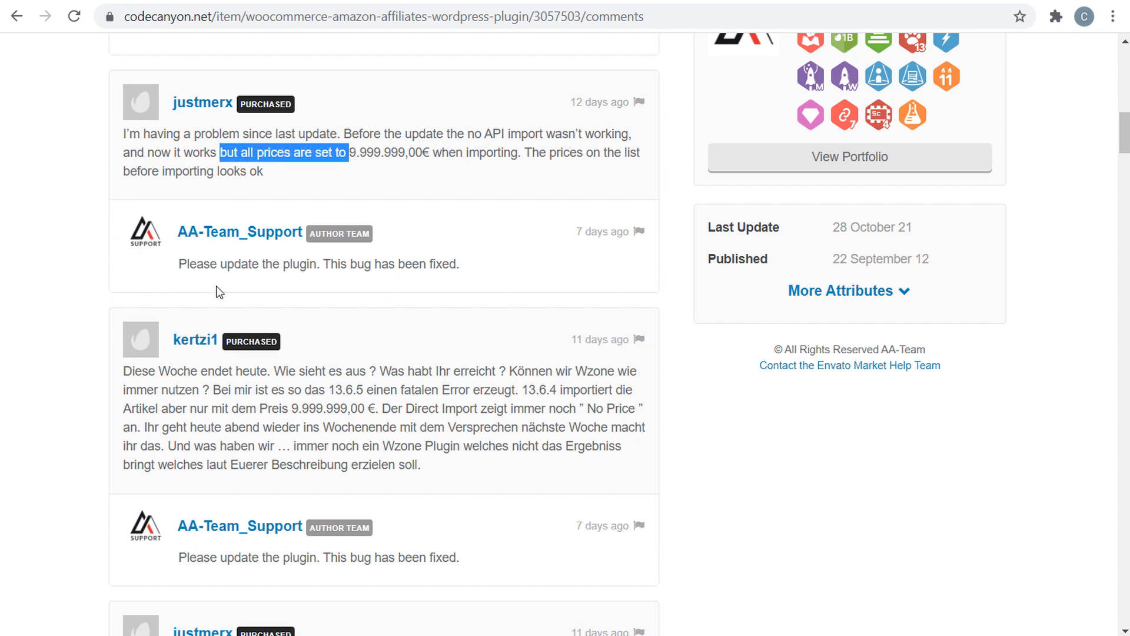
left_click_drag(211, 269, 348, 277)
left_click(393, 268)
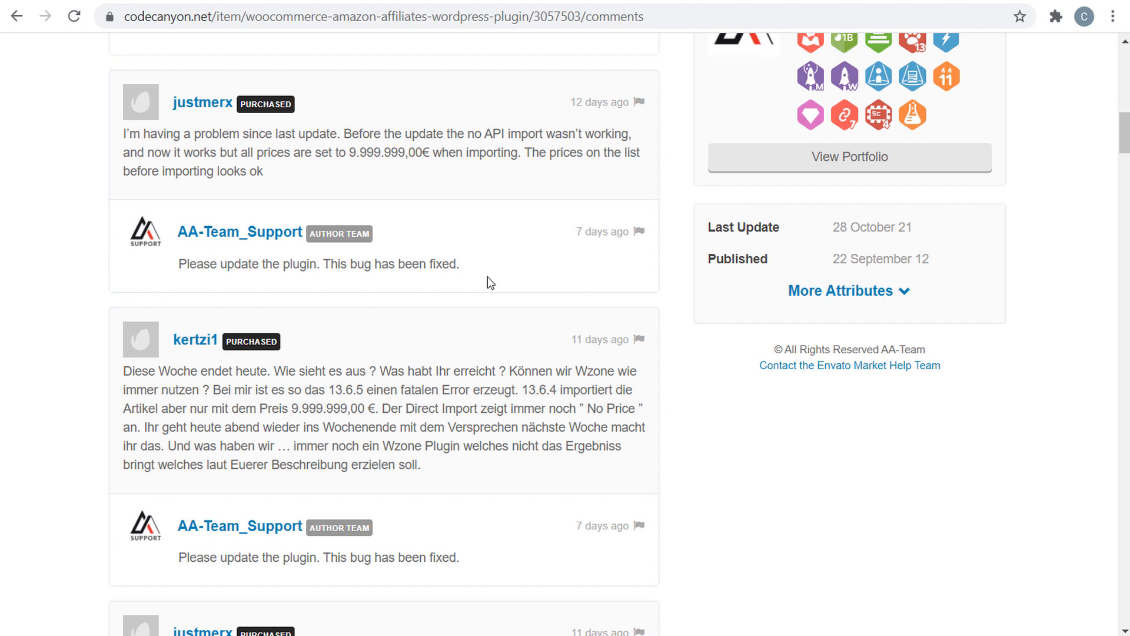
Step: Read the most recent plugin comments about missing prices in the Chrome extension and the support team's update instructions
scroll(488, 271, "up", 15)
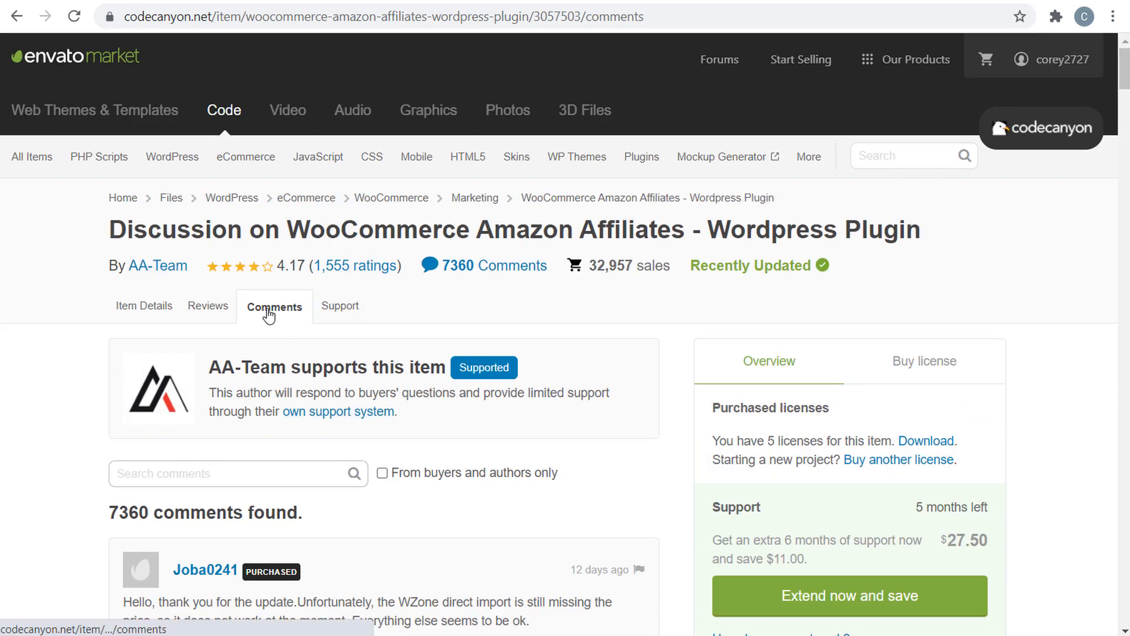
left_click_drag(1125, 69, 1125, 448)
scroll(806, 285, "down", 2)
scroll(807, 285, "down", 1)
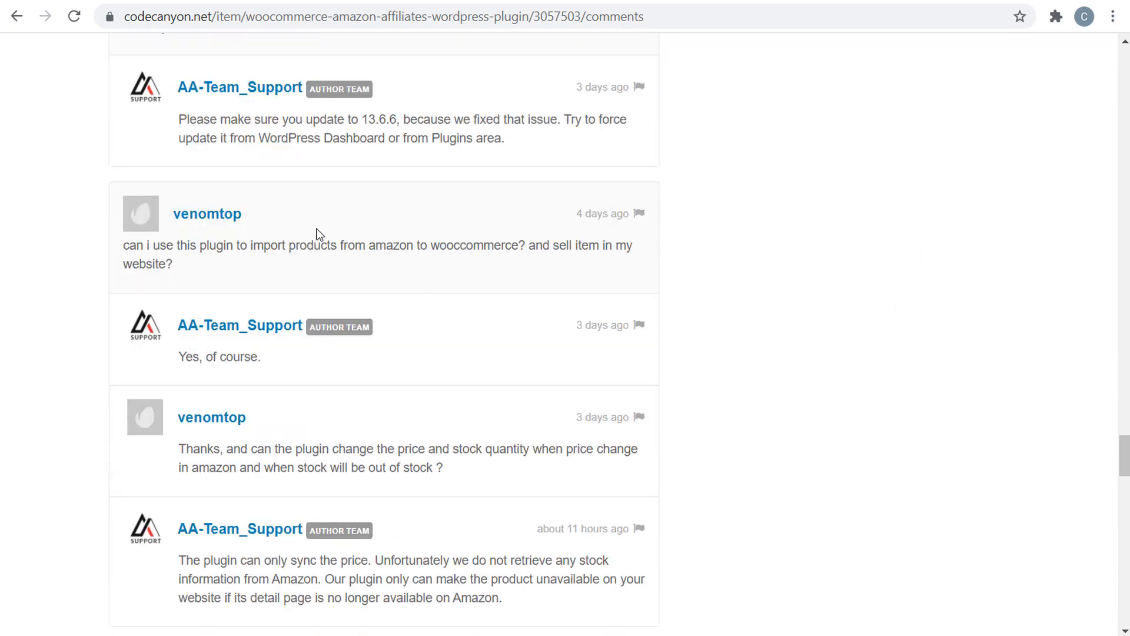
scroll(768, 253, "up", 5)
scroll(761, 250, "down", 15)
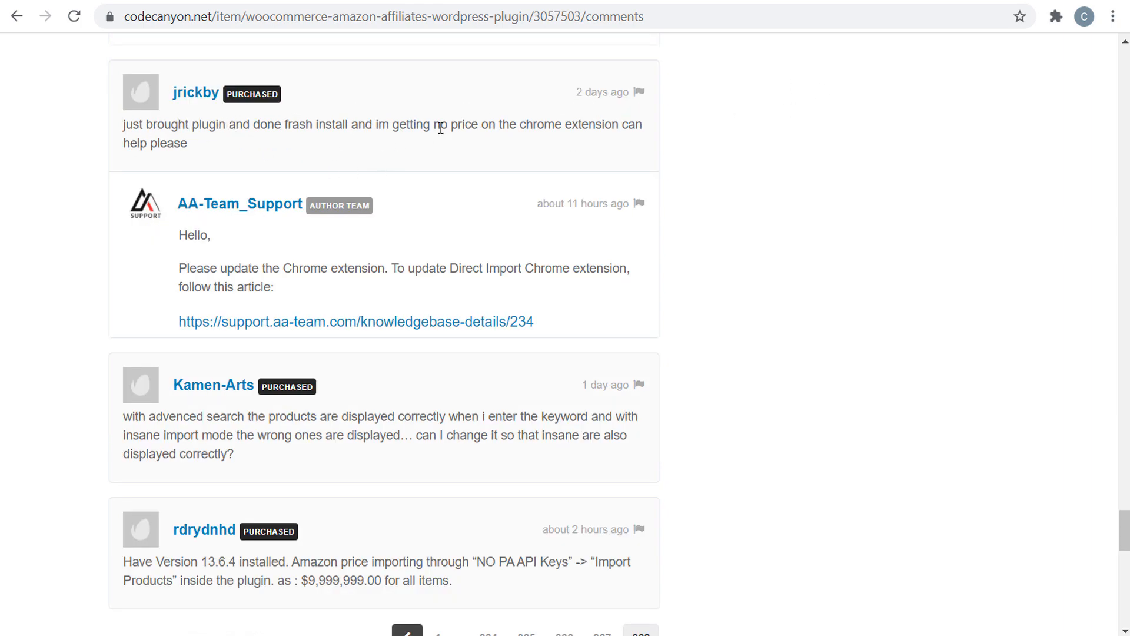
left_click_drag(436, 126, 590, 124)
left_click(590, 125)
left_click_drag(203, 270, 361, 270)
left_click(428, 266)
Step: Switch back to the WordPress site, open the WZone dashboard and look over its available modules
left_click(28, 1)
scroll(188, 165, "up", 3)
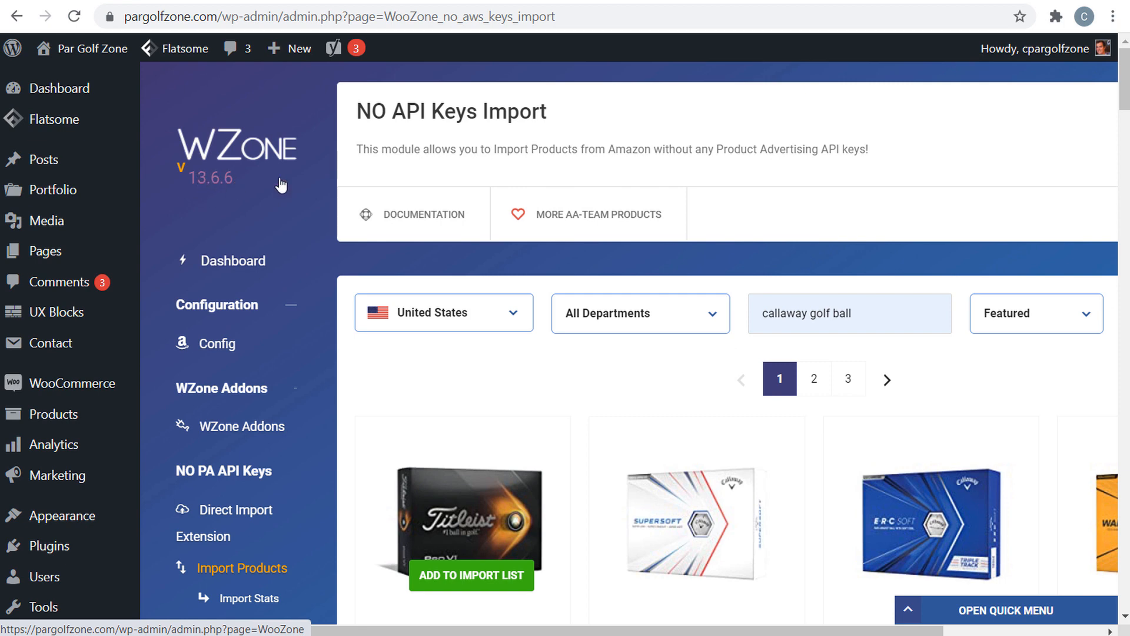
scroll(377, 184, "down", 3)
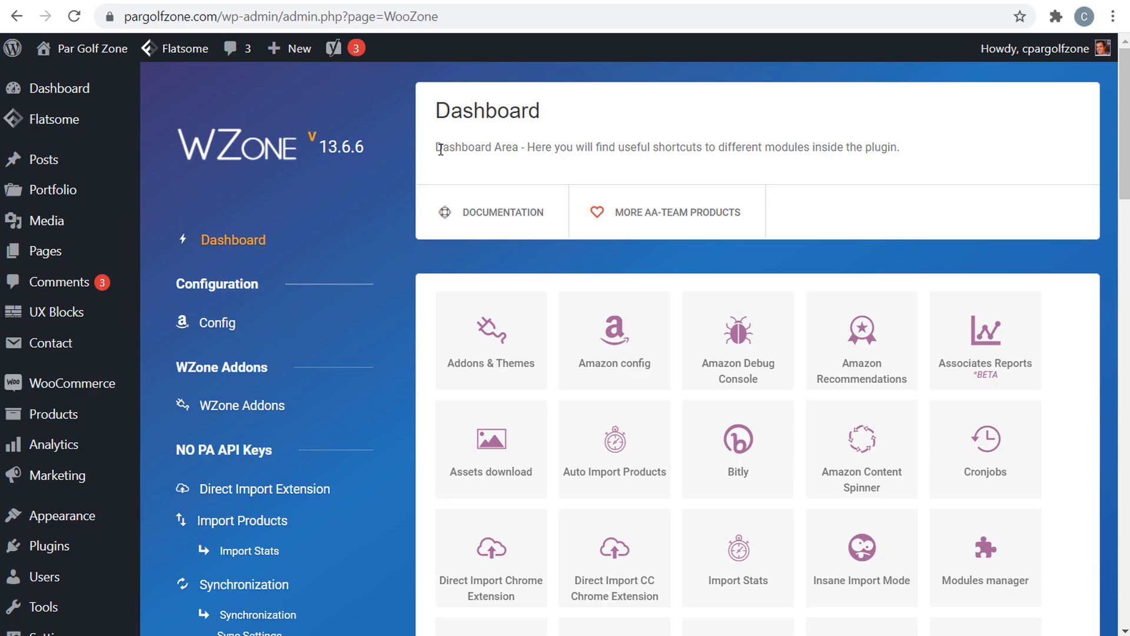
scroll(365, 316, "down", 5)
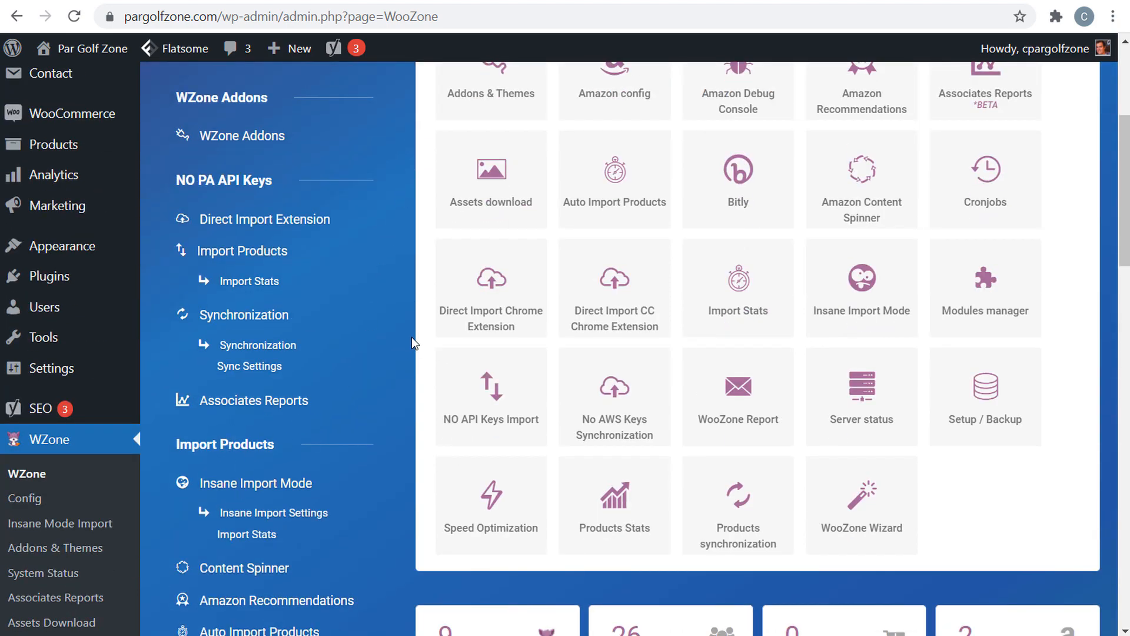
scroll(412, 336, "up", 5)
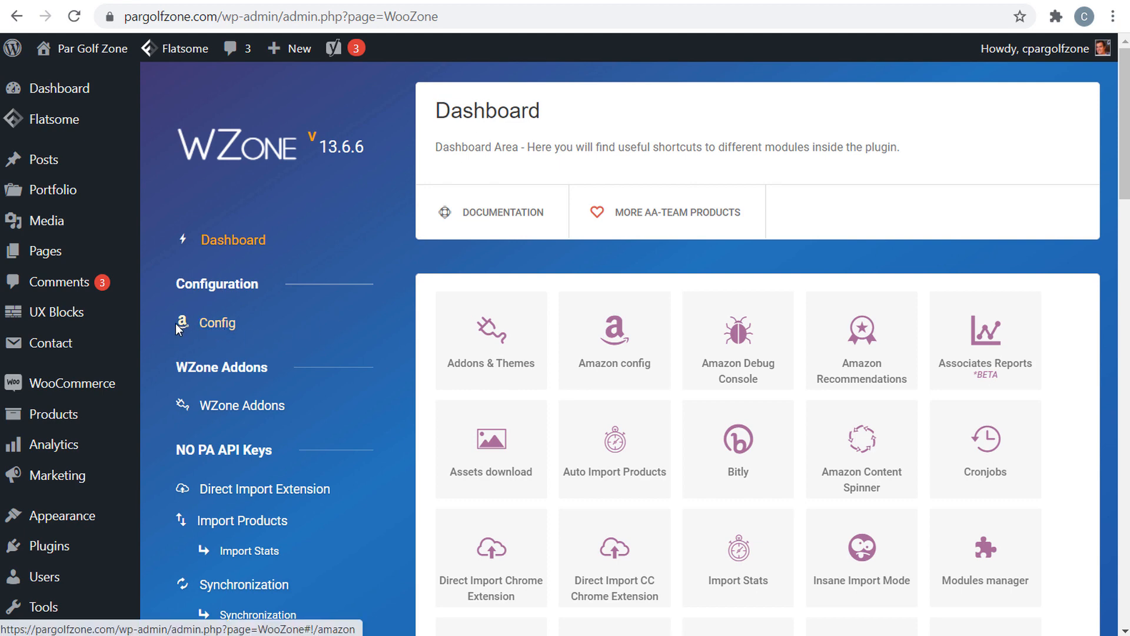
Step: Open WZone's Amazon config and locate the saved access and secret keys and the fields for adding new Amazon keys
left_click(214, 329)
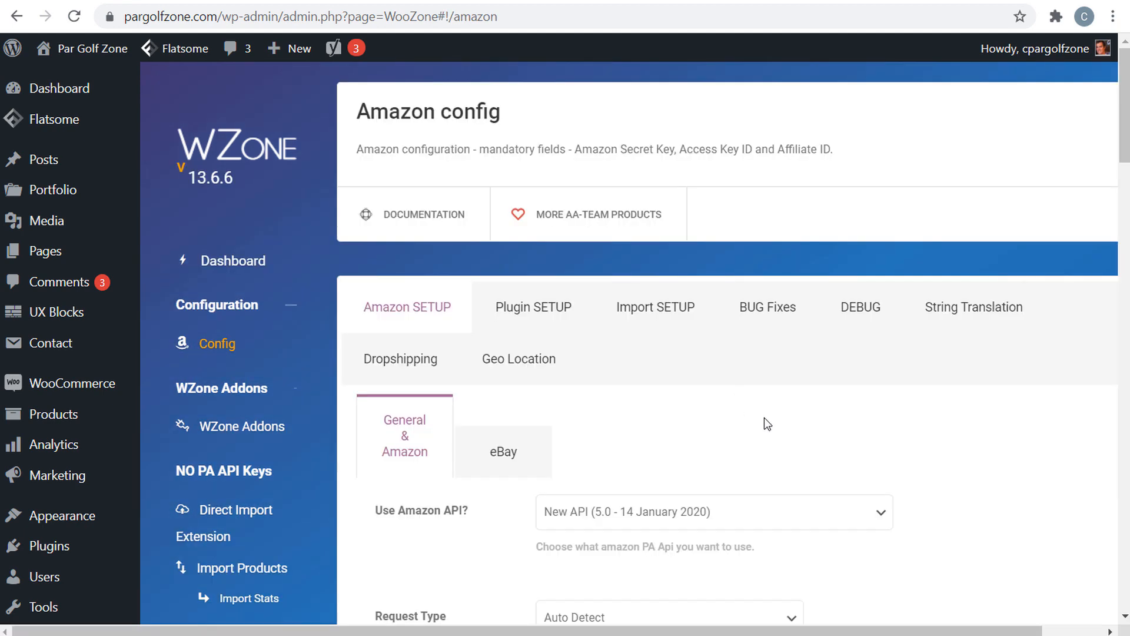
scroll(938, 378, "down", 8)
scroll(929, 325, "down", 5)
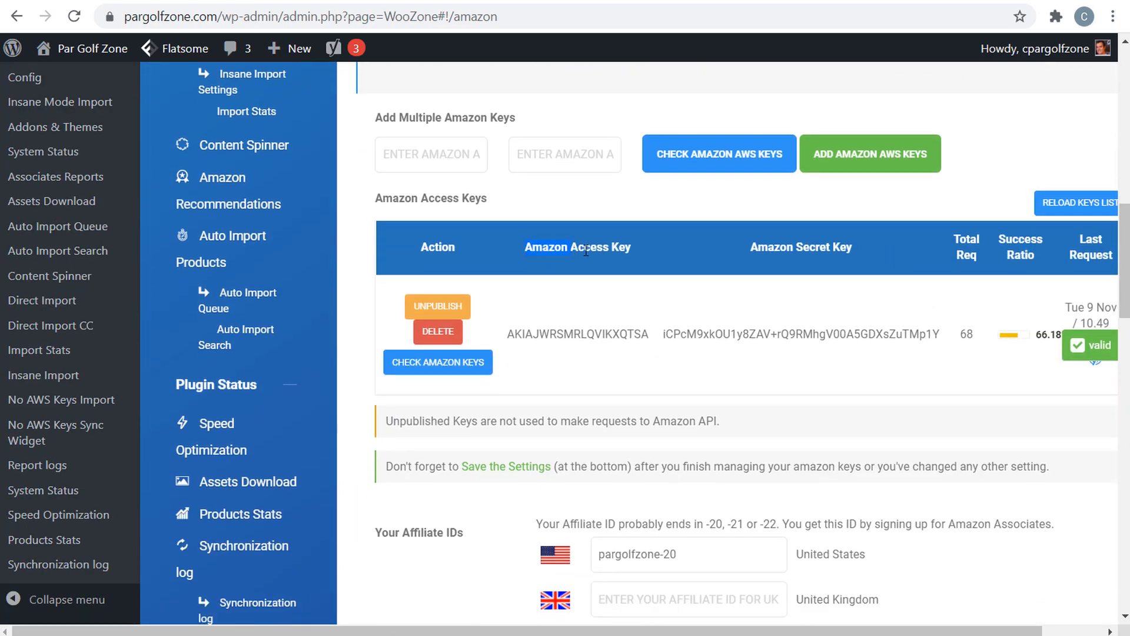
left_click_drag(750, 247, 798, 247)
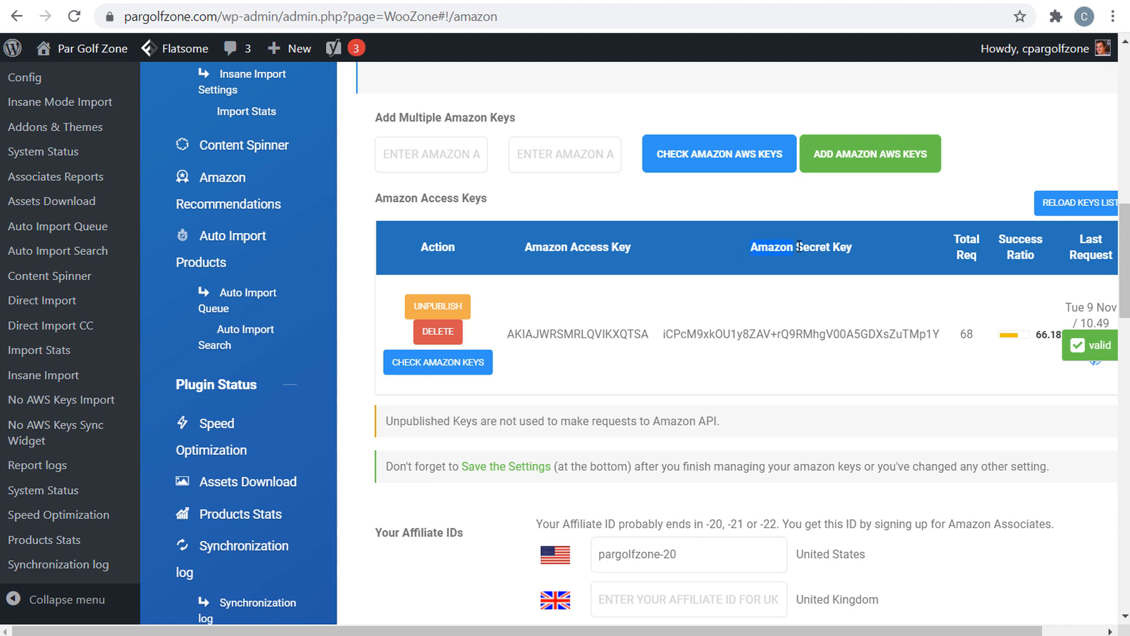
left_click(511, 341)
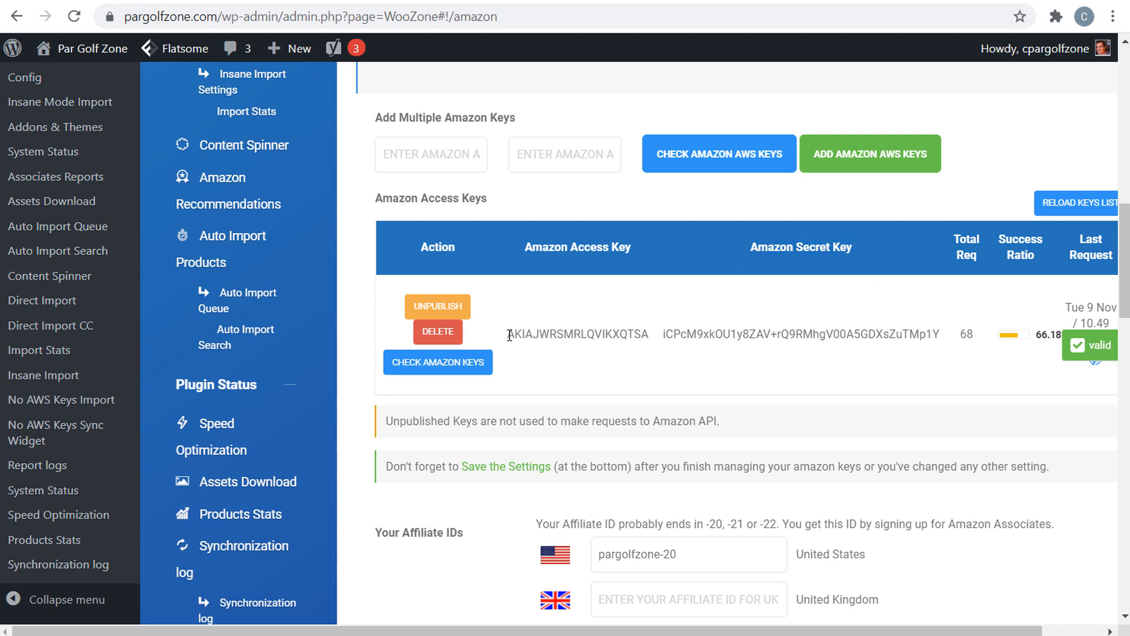
left_click_drag(510, 334, 682, 334)
left_click(681, 334)
left_click(442, 162)
left_click(523, 163)
left_click(454, 151)
left_click(555, 149)
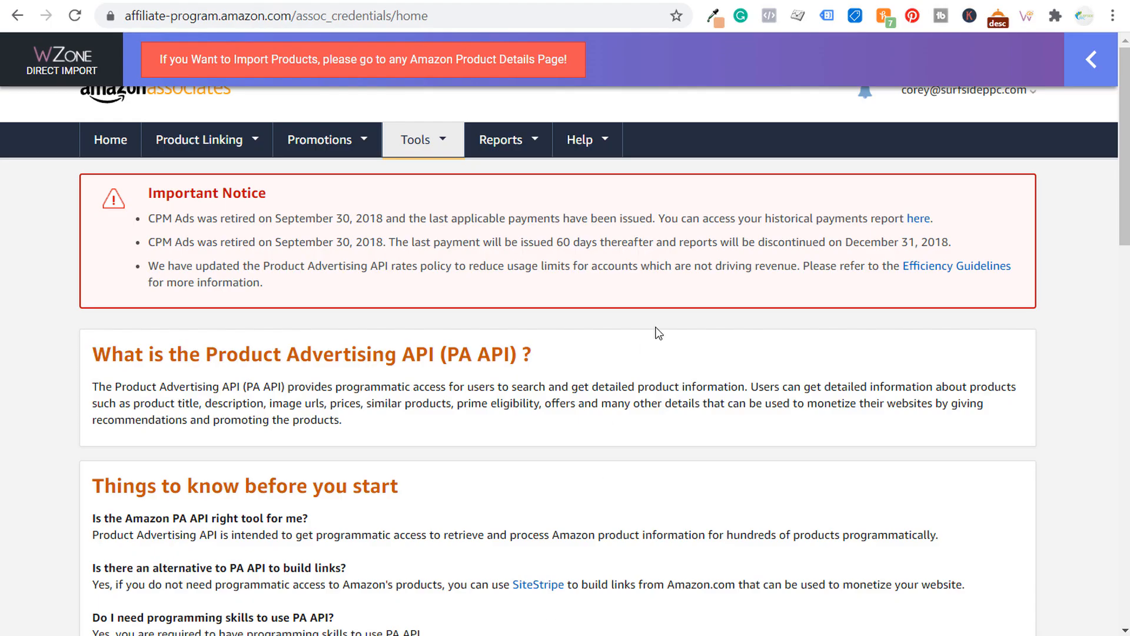
Step: In Amazon Associates, collapse the WZone import bar and find the access keys under Manage Your Credentials on the Product Advertising API page
left_click(1089, 62)
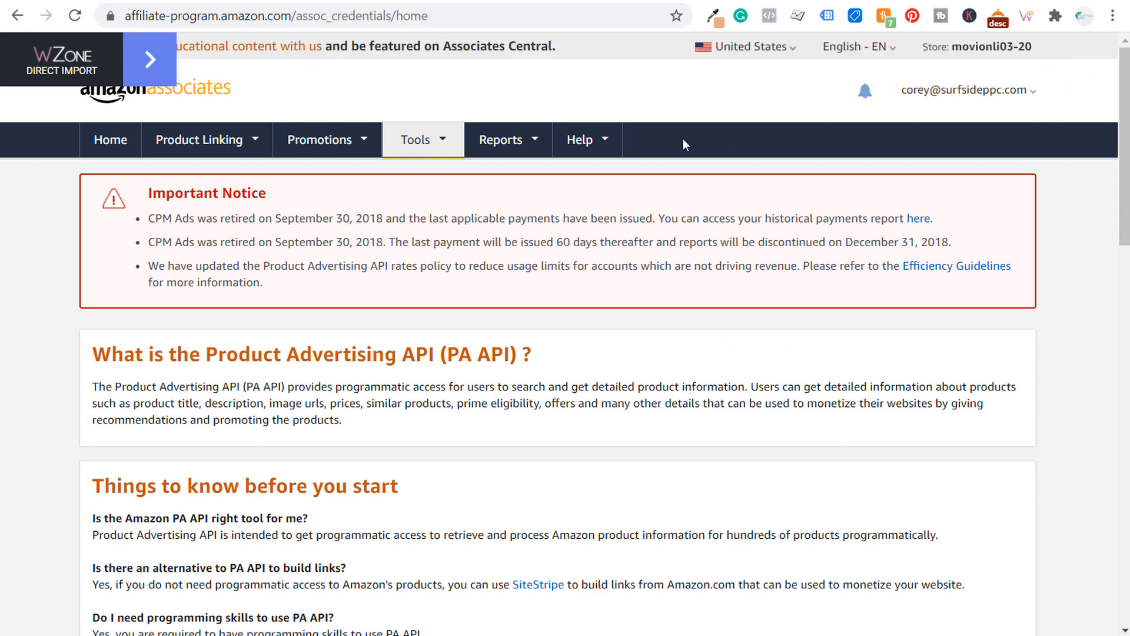
left_click(422, 141)
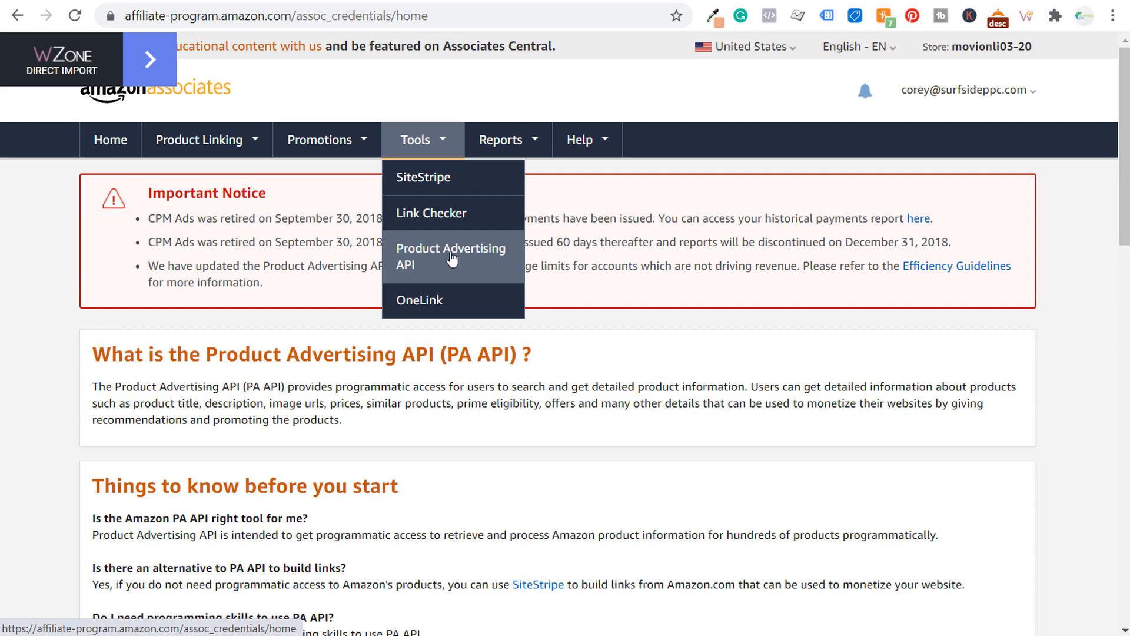
scroll(153, 274, "down", 8)
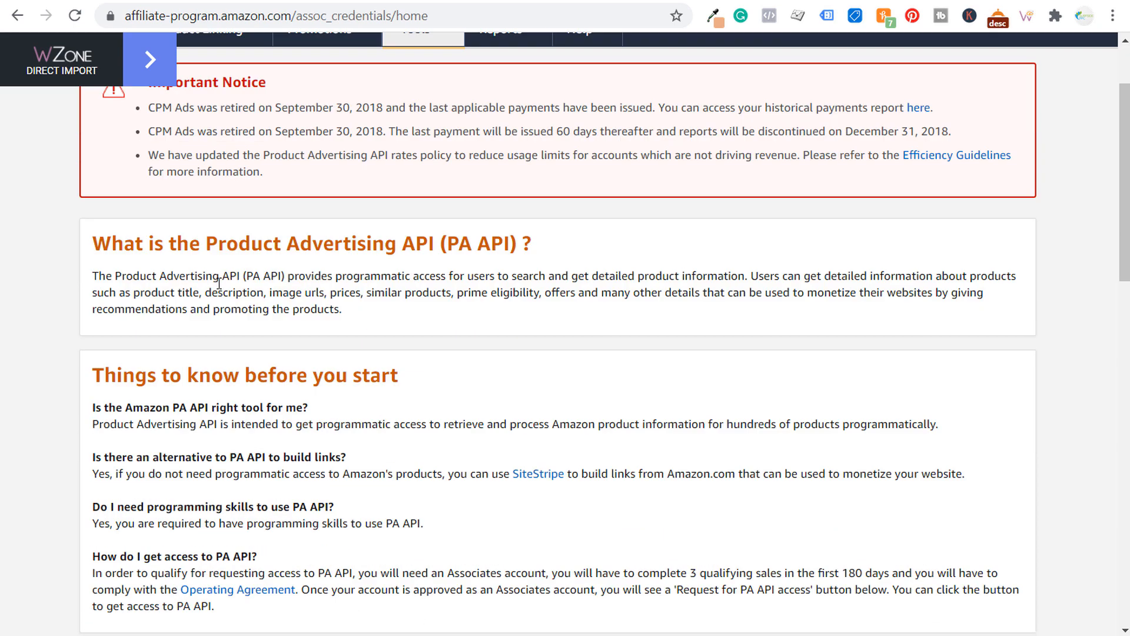
scroll(153, 275, "down", 2)
left_click_drag(100, 154, 339, 156)
left_click(400, 163)
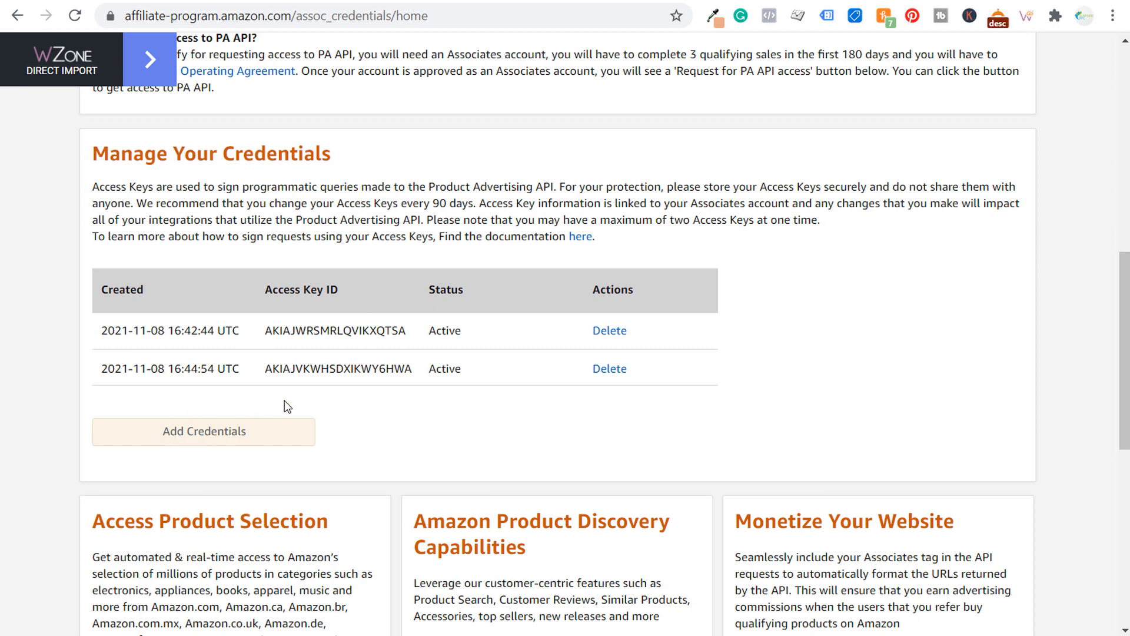
left_click_drag(269, 327, 408, 332)
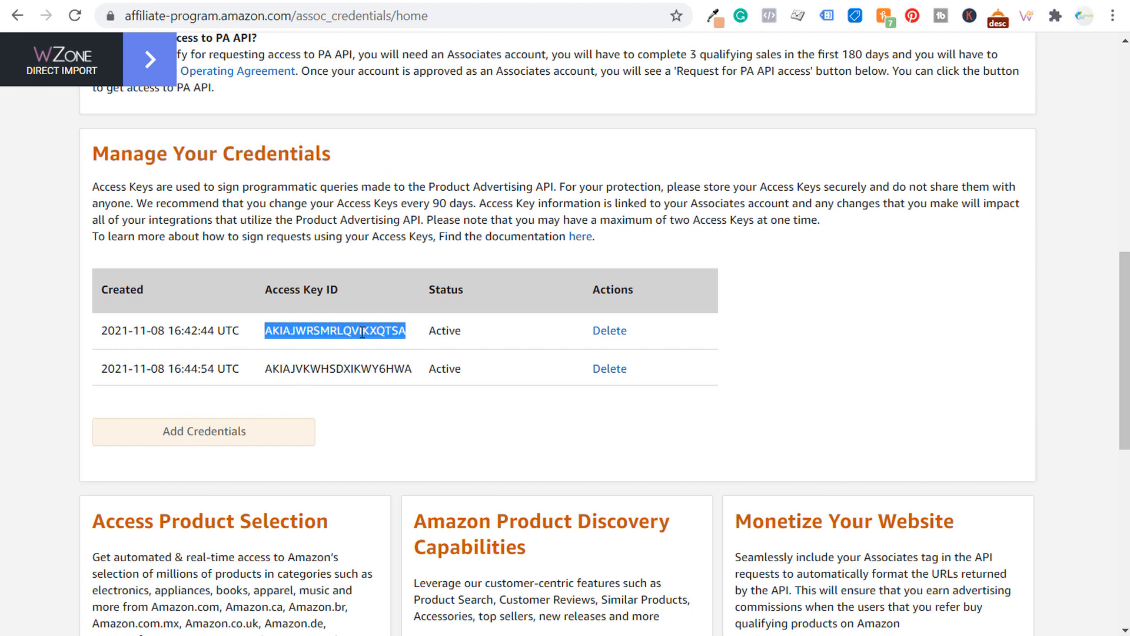
left_click(344, 329)
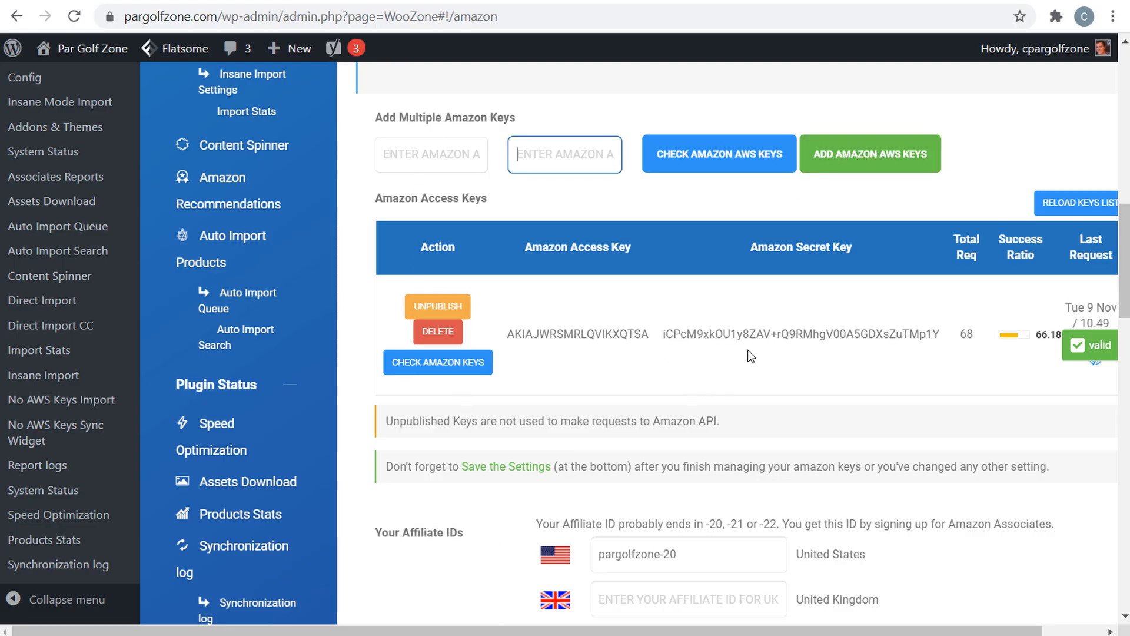
Step: Return to WZone's Amazon config, review its settings down to the save option, and open Insane Import Mode
scroll(751, 356, "down", 15)
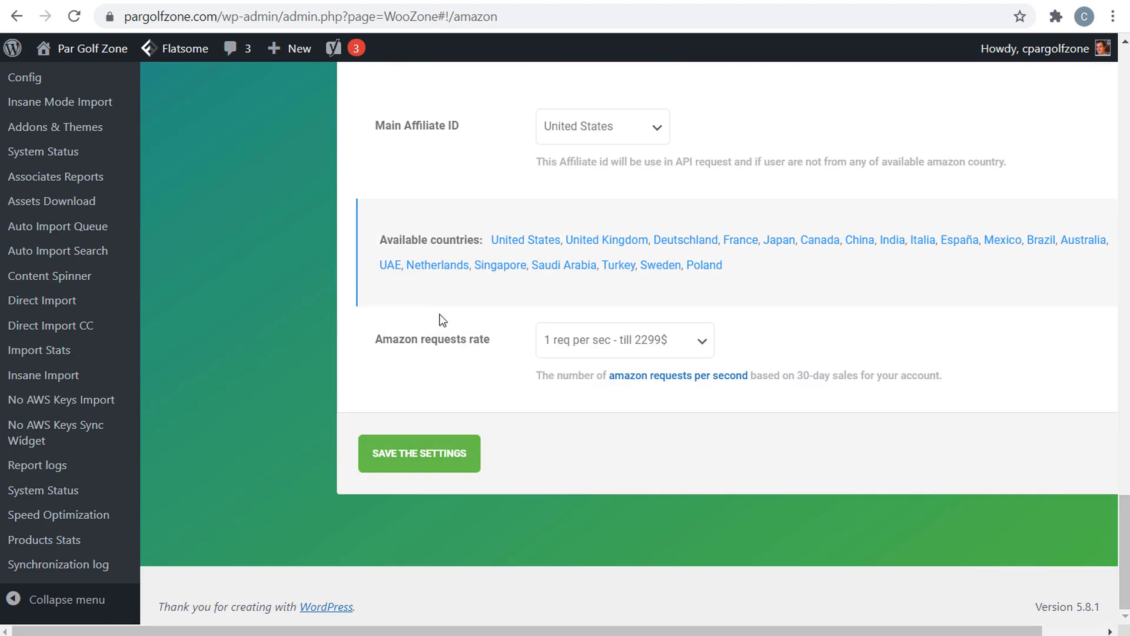
scroll(443, 320, "up", 15)
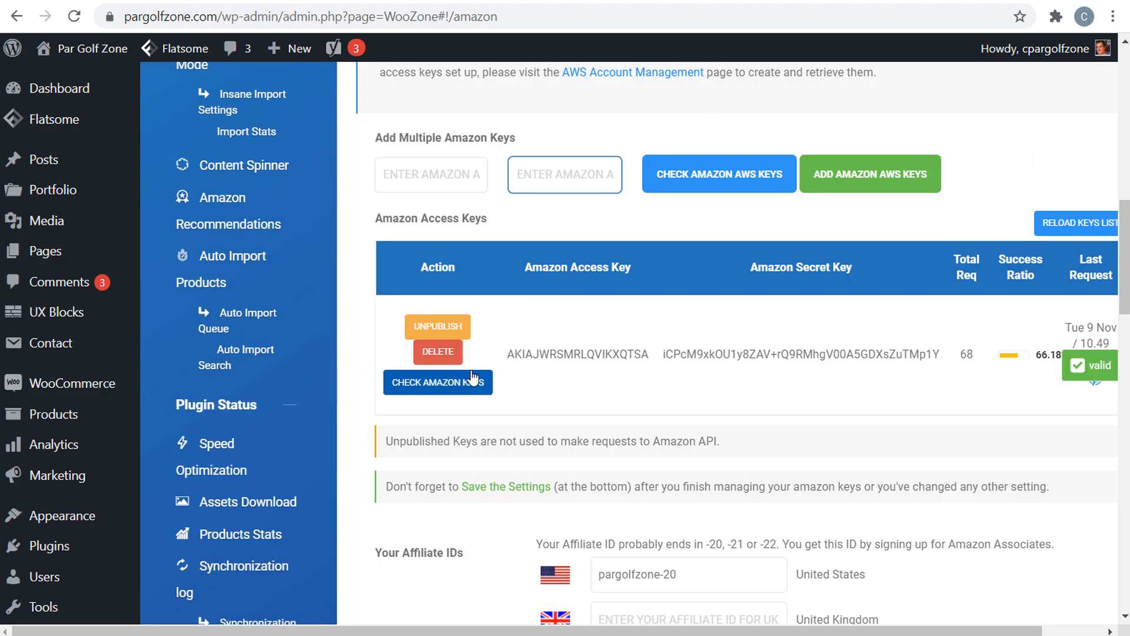
scroll(491, 343, "up", 5)
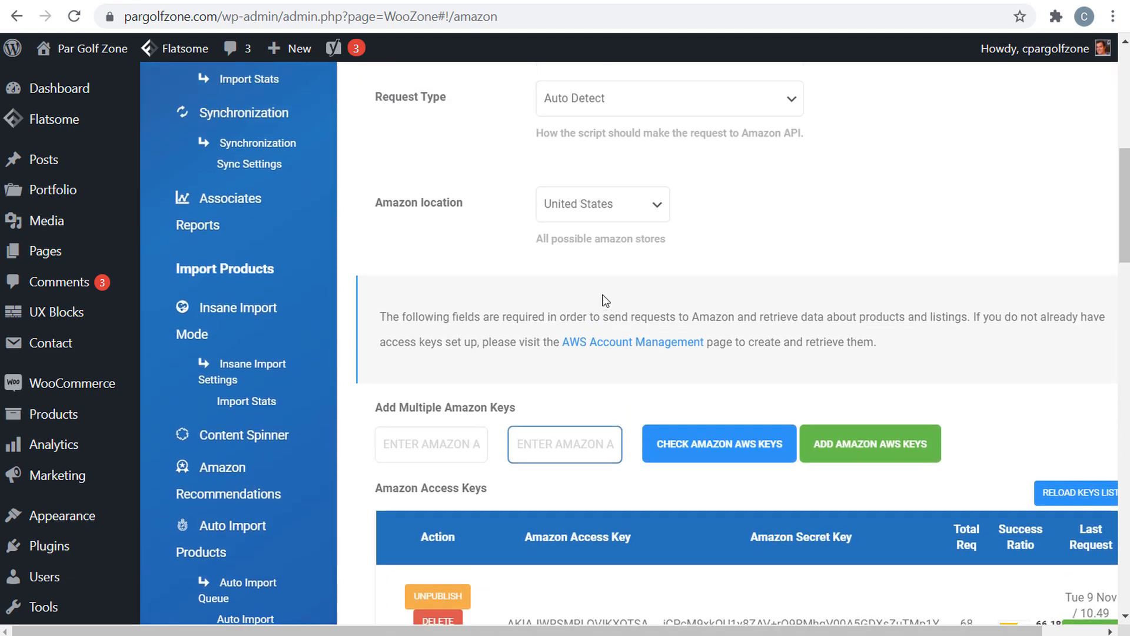
left_click(232, 315)
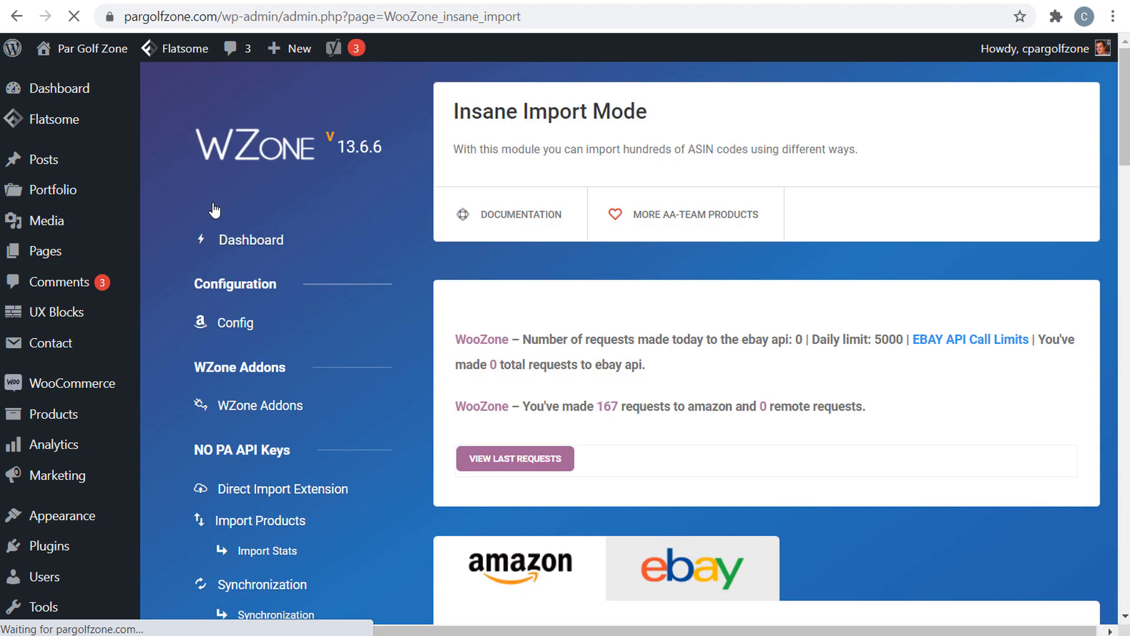
scroll(857, 277, "down", 4)
scroll(857, 277, "down", 2)
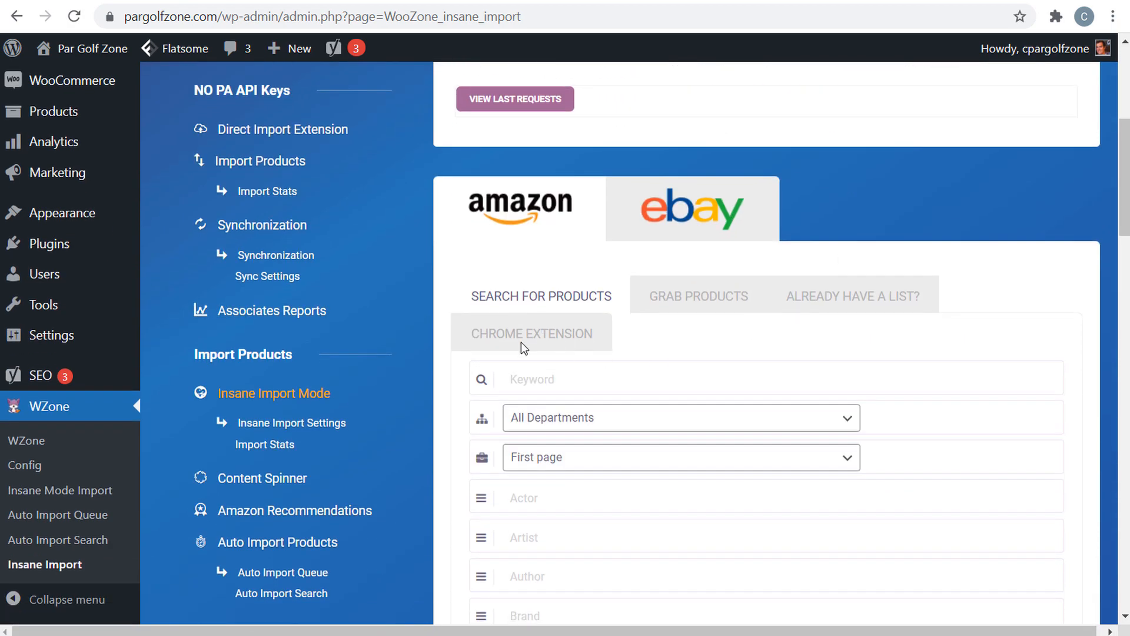
Step: View the Amazon Grab Products and ASIN list import options, and return to Search for Products
left_click(657, 292)
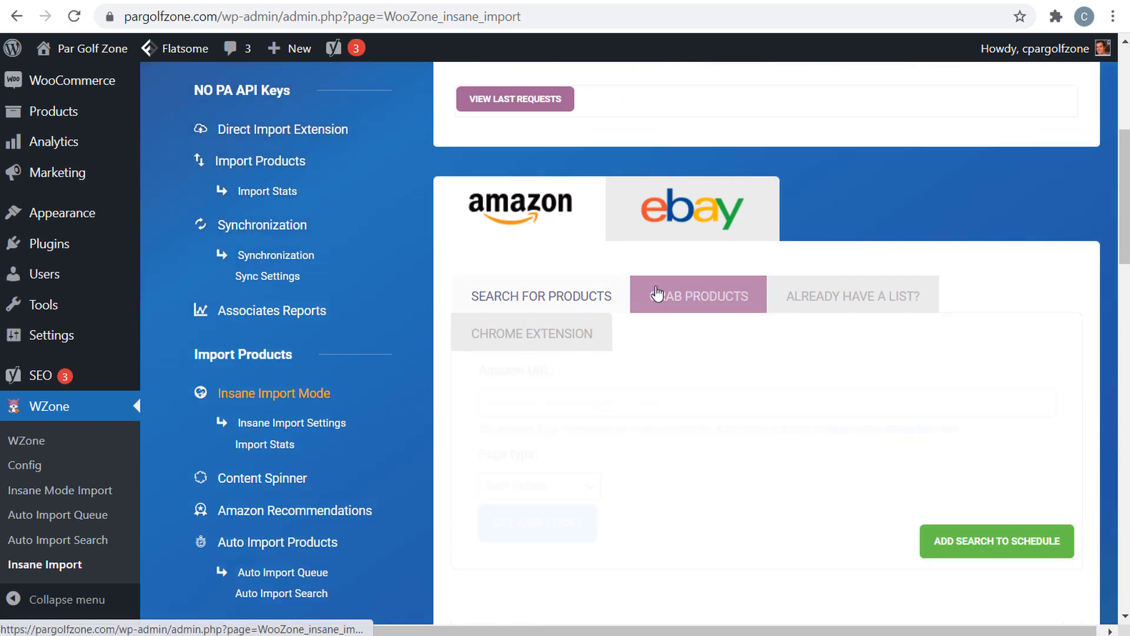
left_click(860, 296)
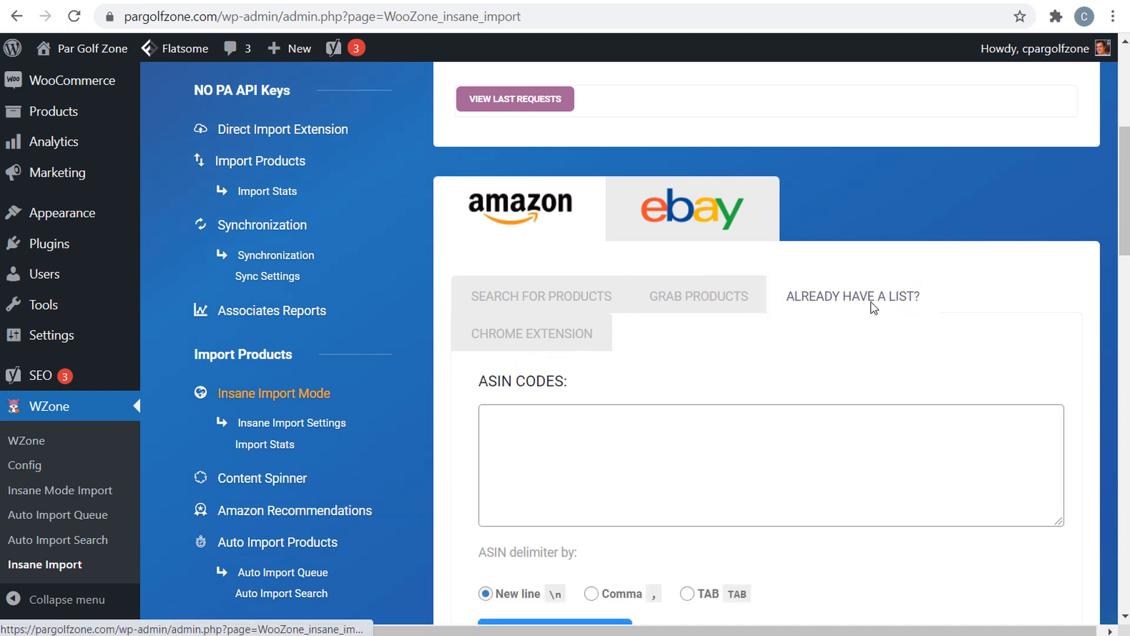
left_click(500, 298)
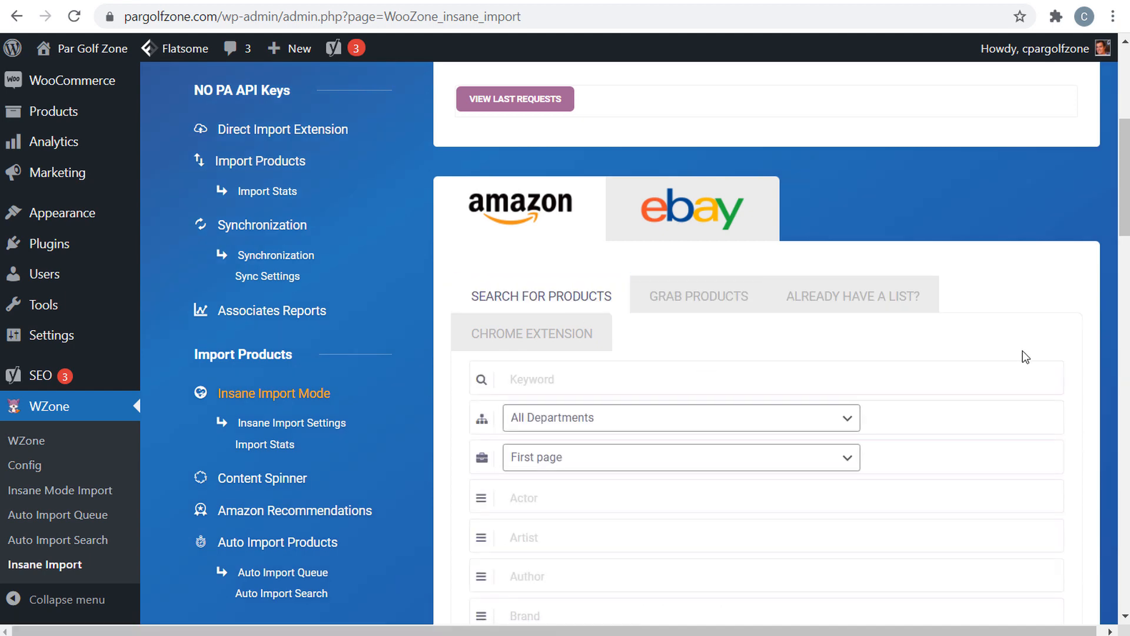
Step: Search Amazon products for "callaway golf balls" in All Departments, first page only, and check the queue loading log
scroll(1022, 356, "down", 1)
left_click(627, 280)
type("cal")
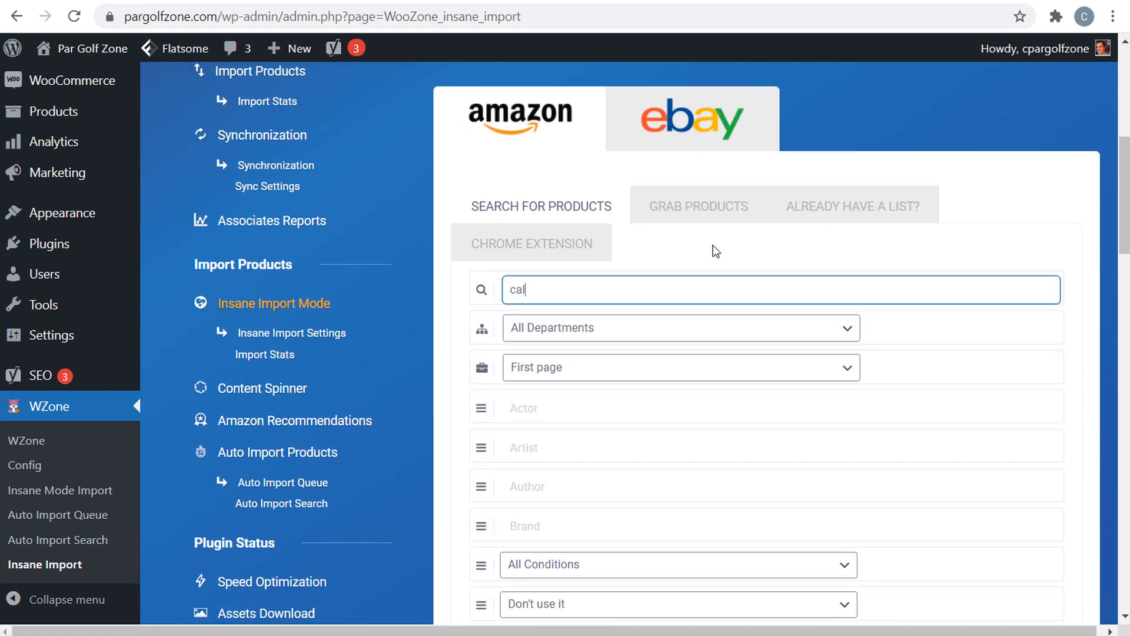
type("laway golf balls")
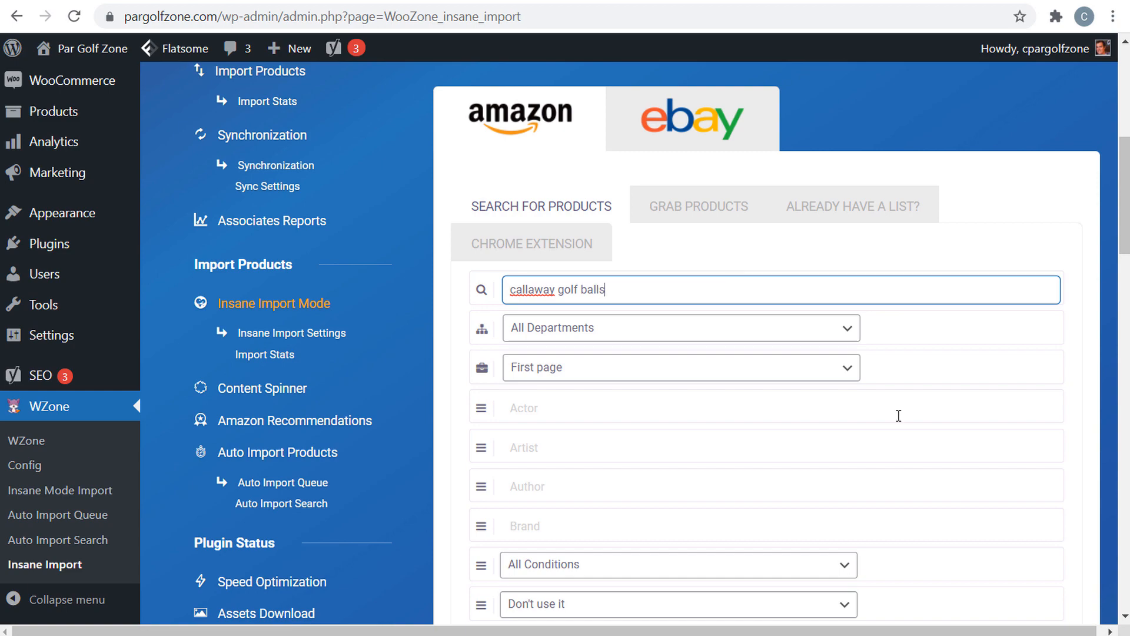
scroll(977, 294, "down", 6)
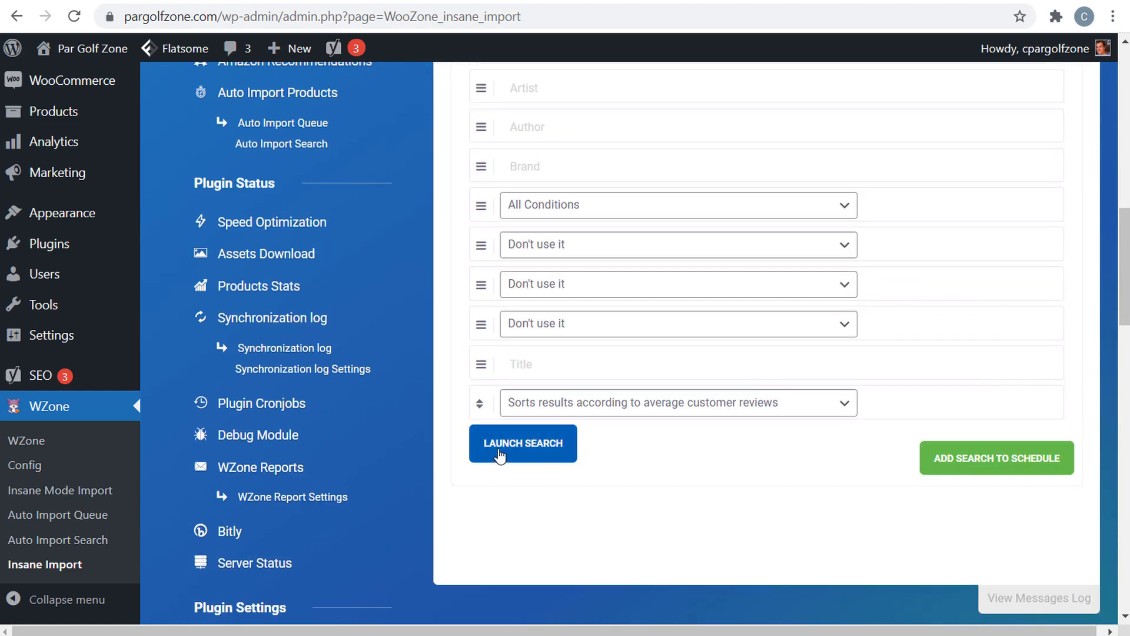
left_click(499, 455)
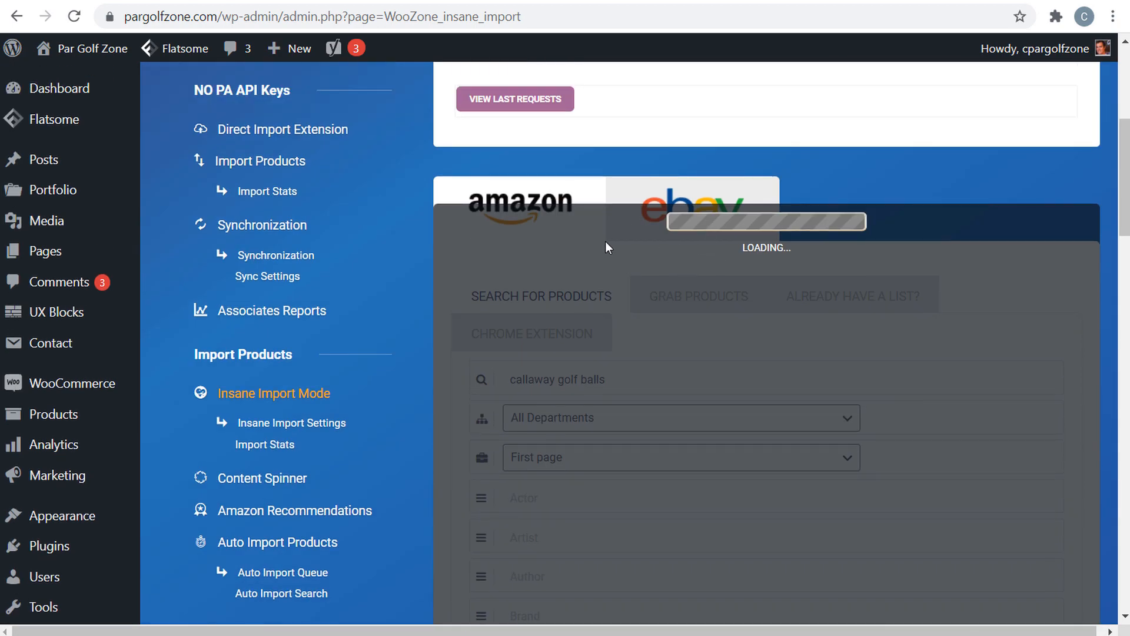
scroll(755, 247, "up", 5)
scroll(755, 246, "down", 20)
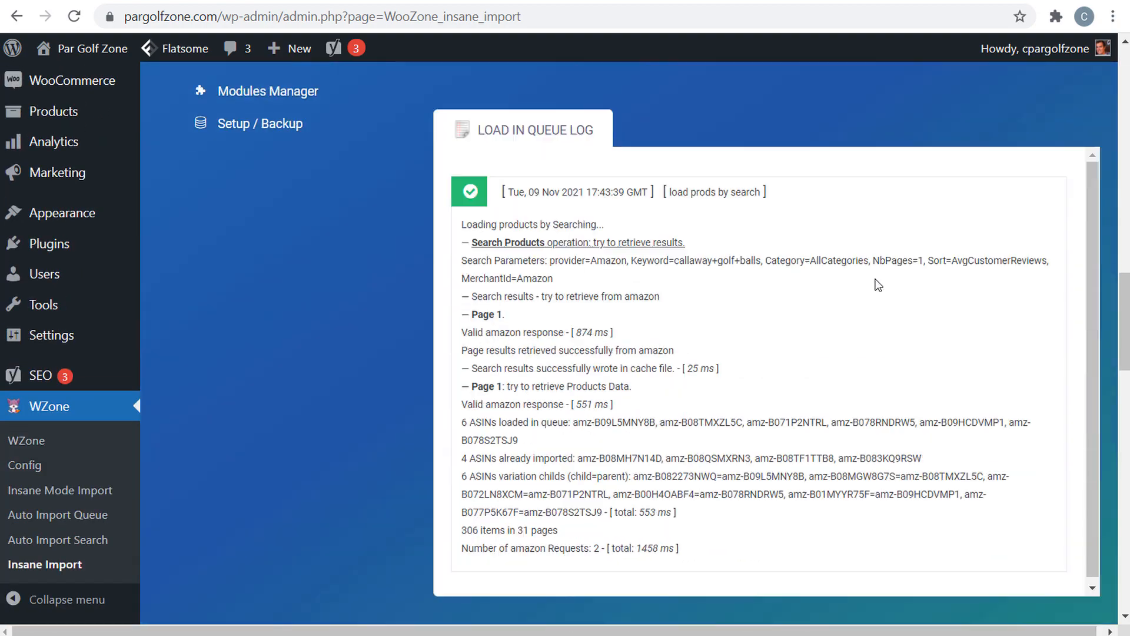
Step: Deselect all queued products, then select only the 2020 Callaway Chrome Soft Golf Balls and the Callaway Golf Chrome Soft Golf Balls
scroll(696, 291, "down", 6)
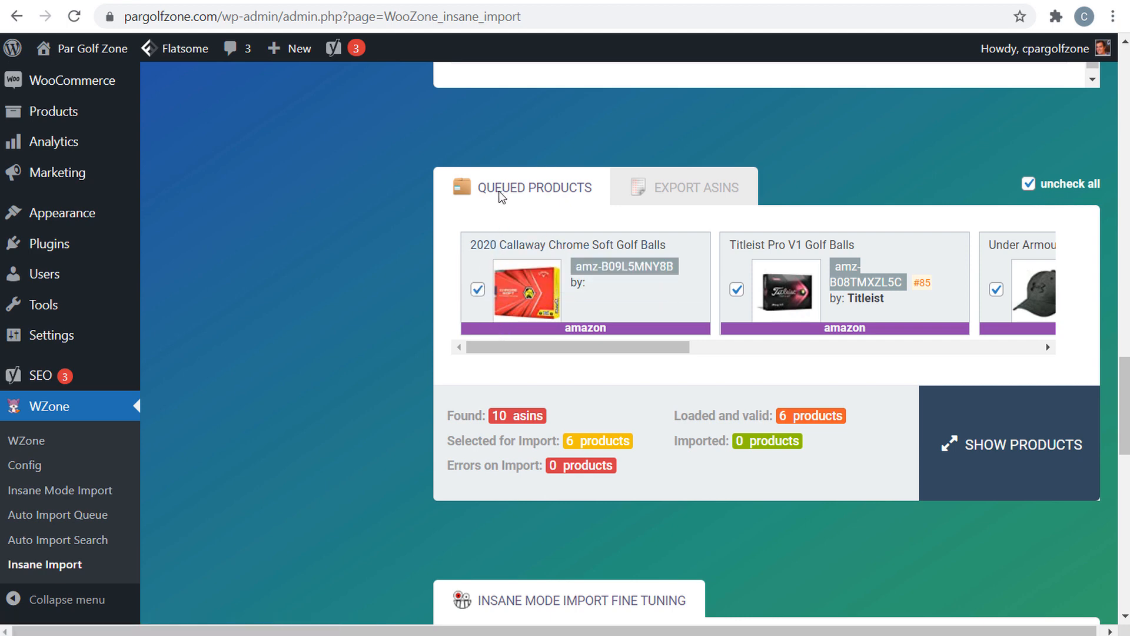
left_click(1029, 185)
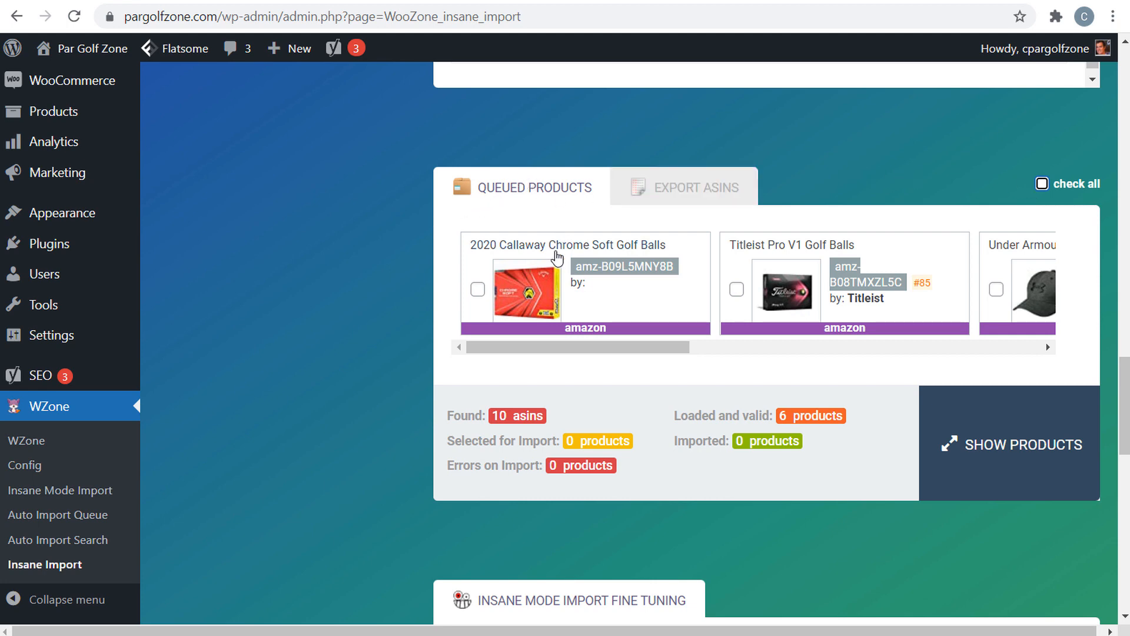
left_click(477, 289)
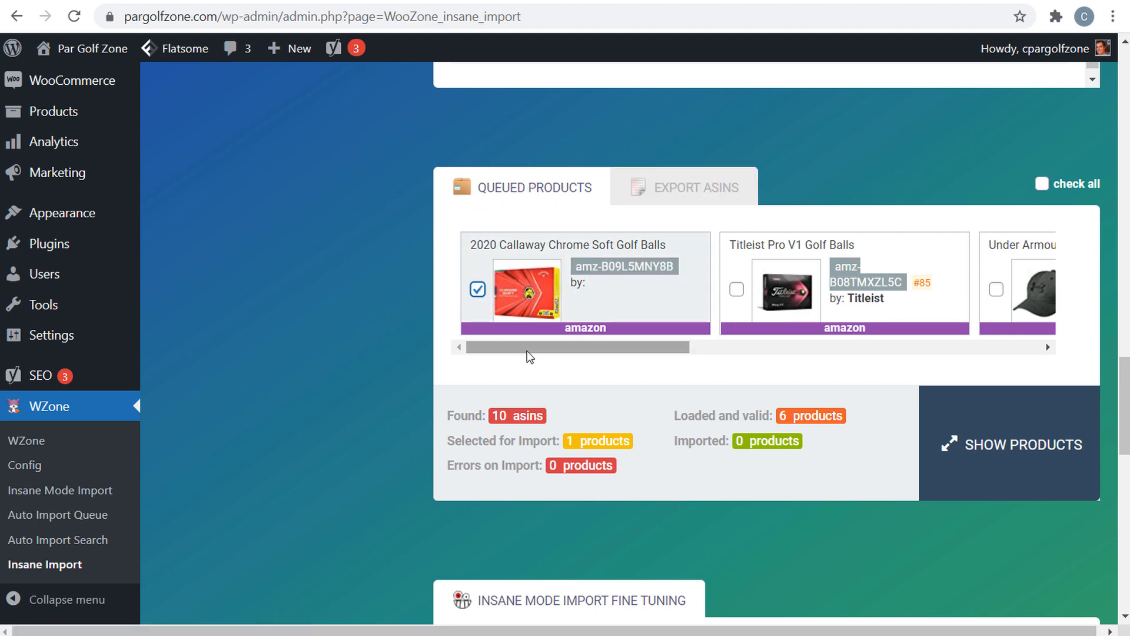
left_click_drag(533, 347, 891, 349)
left_click(823, 289)
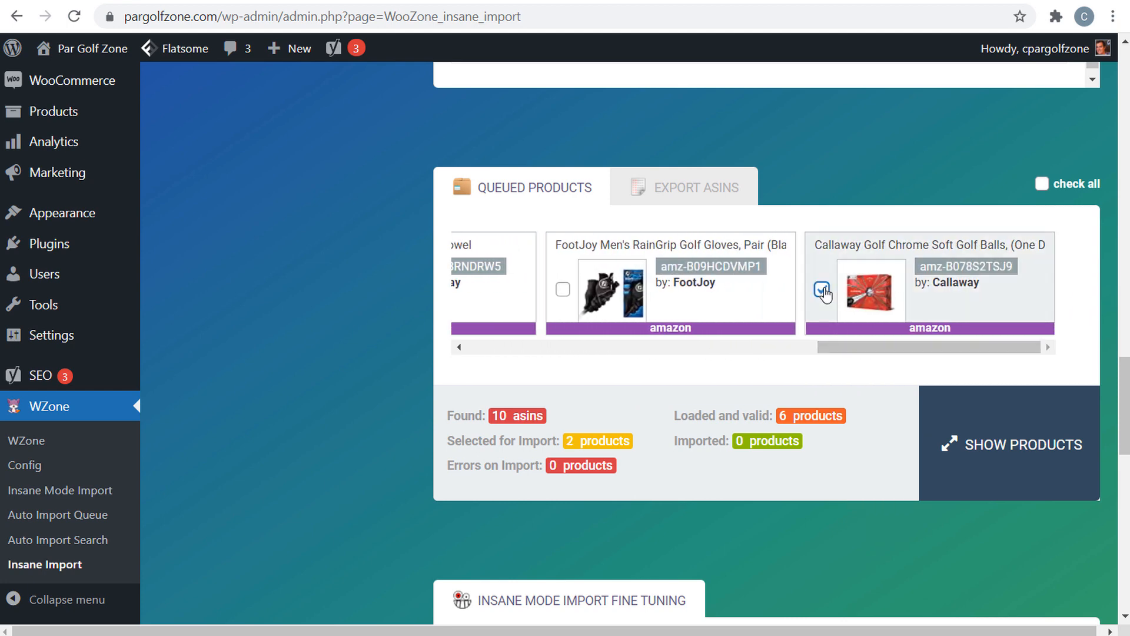
left_click_drag(864, 347, 333, 283)
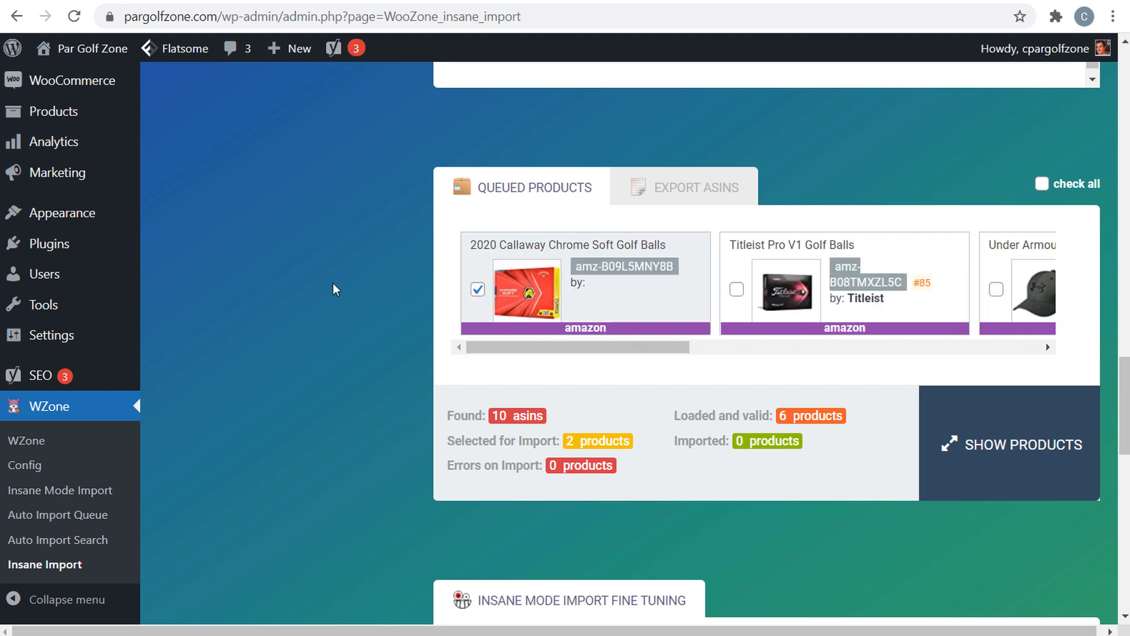
Step: Set the import category to Callaway Golf Balls and start importing the selected products immediately
scroll(331, 287, "down", 10)
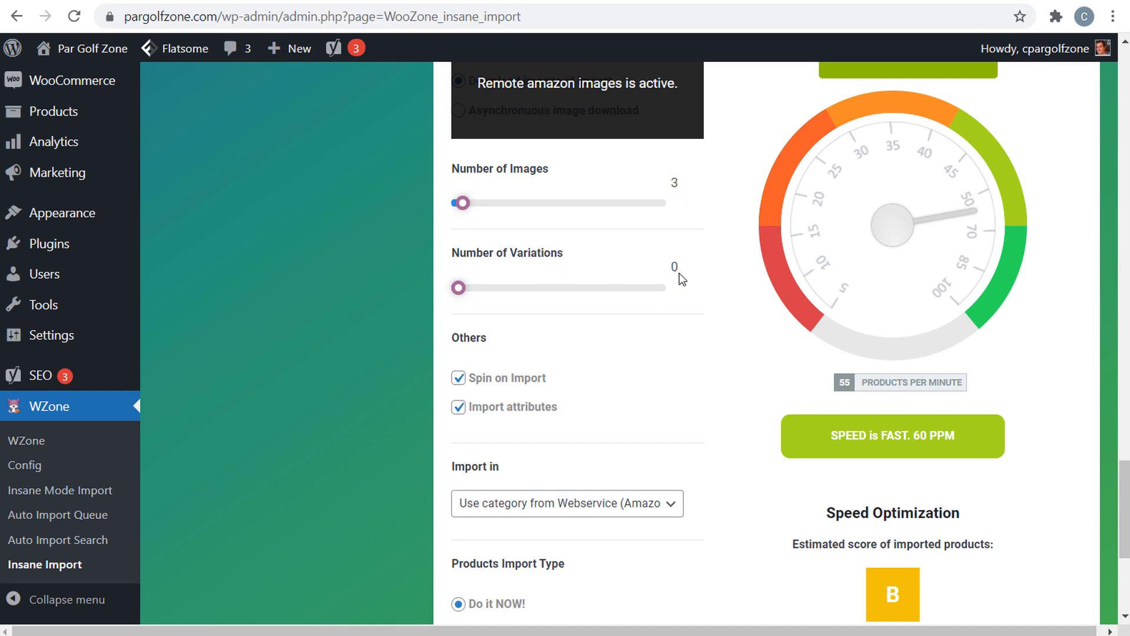
scroll(383, 332, "down", 5)
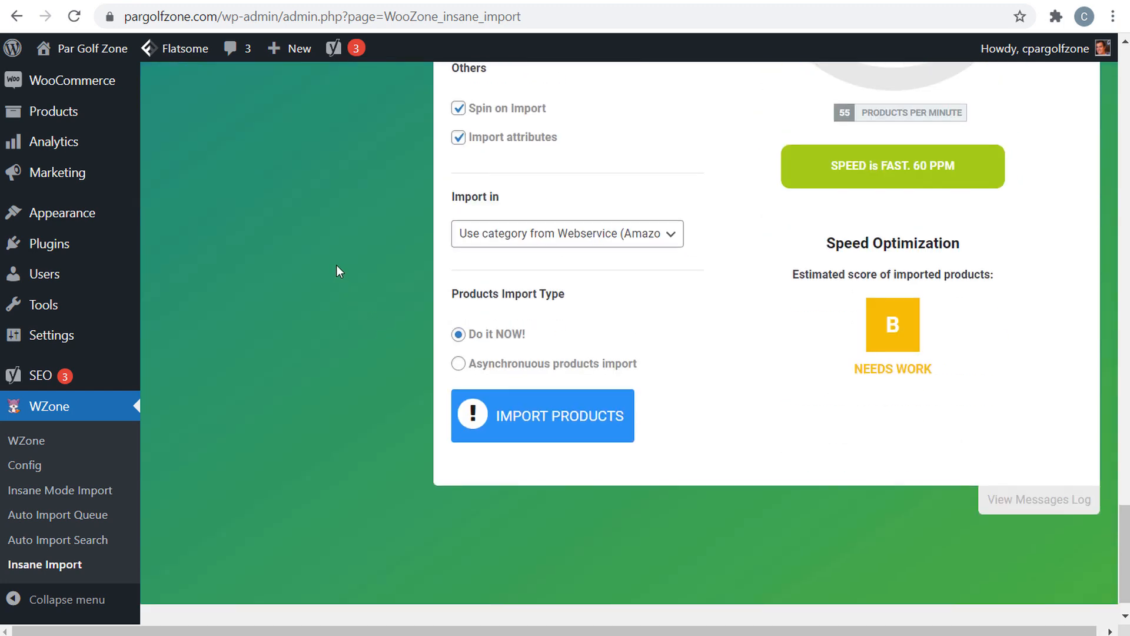
left_click(549, 233)
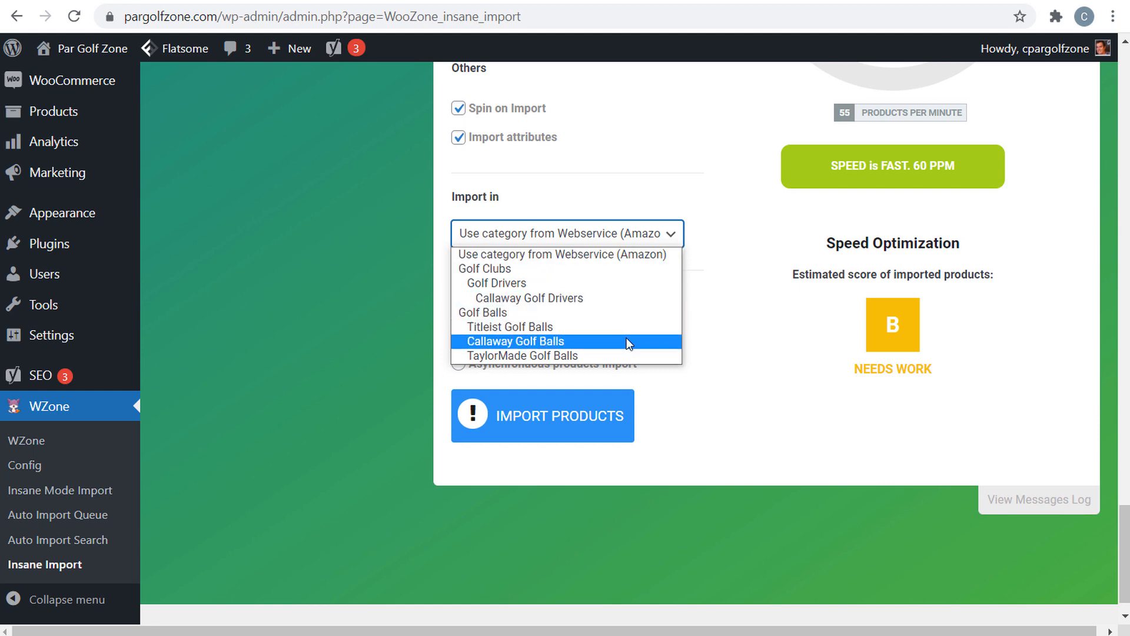
left_click(504, 343)
scroll(395, 295, "up", 3)
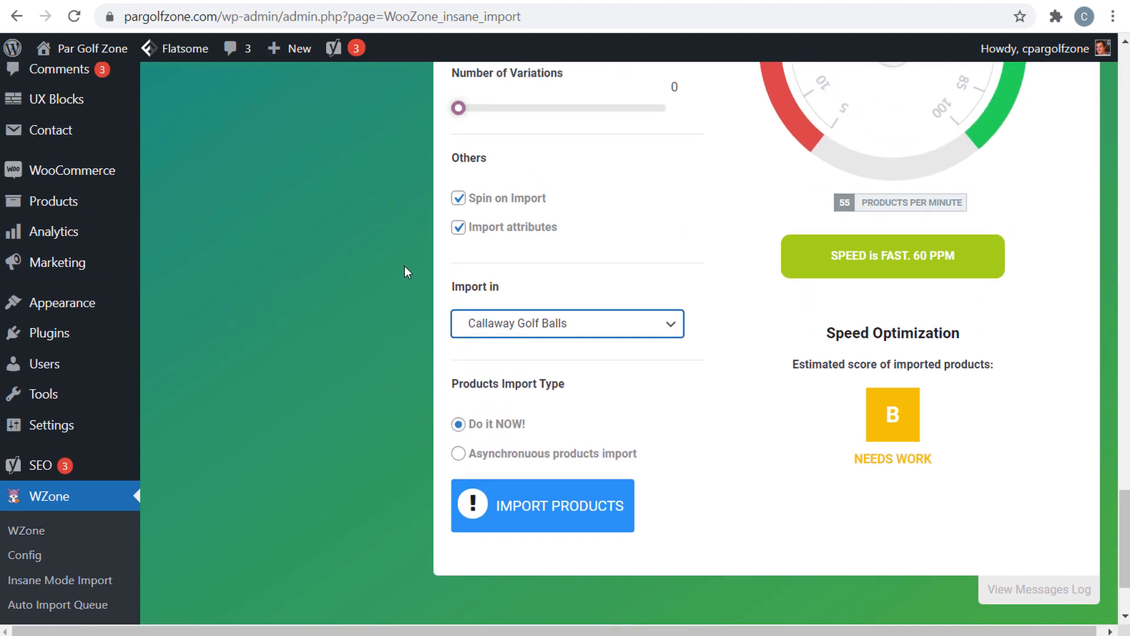
scroll(402, 298, "up", 4)
scroll(377, 289, "down", 7)
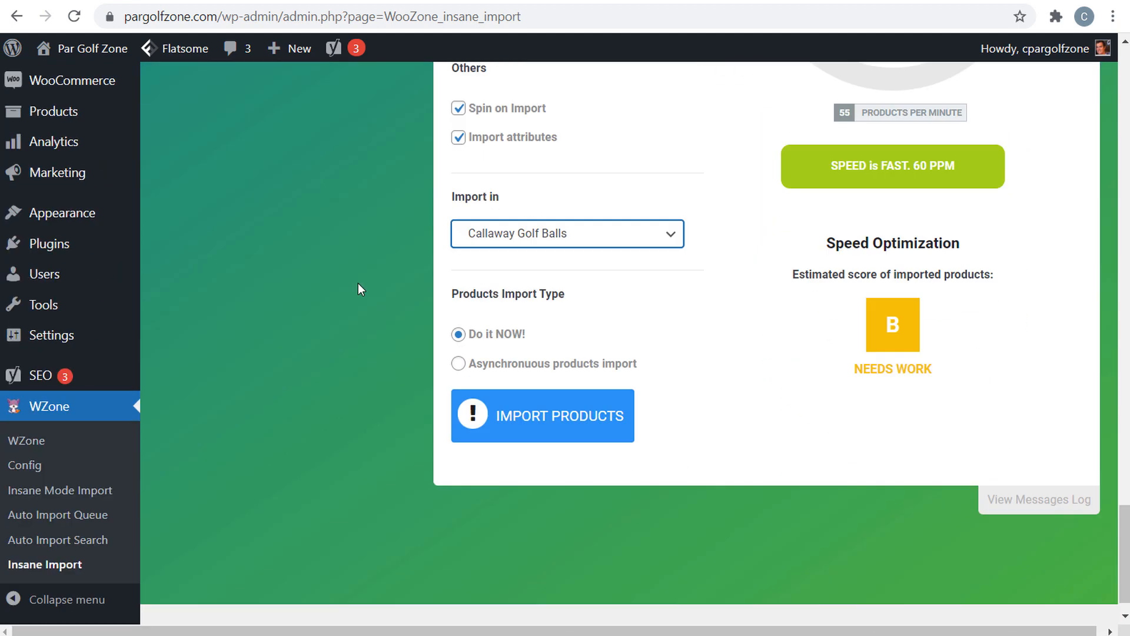
left_click(542, 432)
Step: Examine the import progress and read the import log entries for both Callaway products
scroll(371, 350, "up", 2)
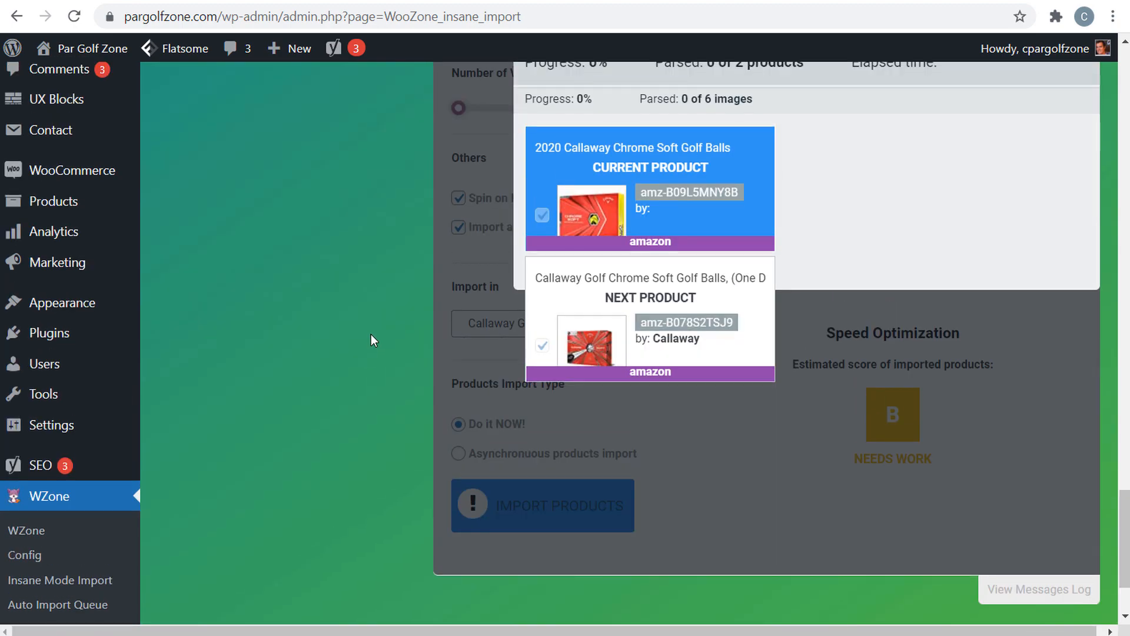
scroll(367, 348, "up", 1)
scroll(345, 306, "down", 14)
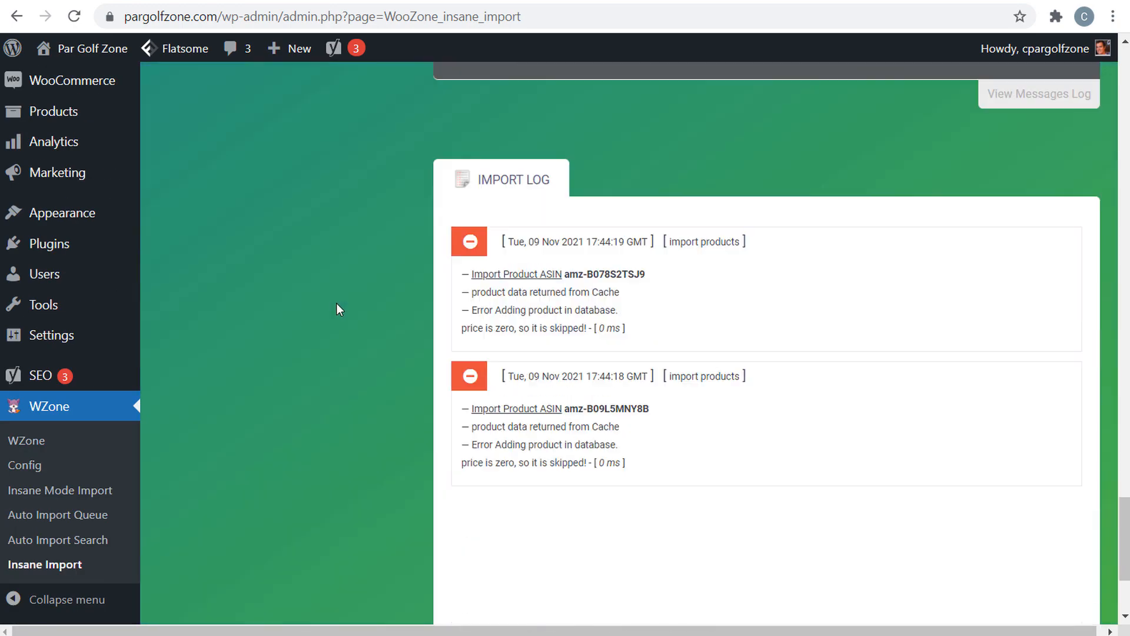
scroll(615, 396, "up", 2)
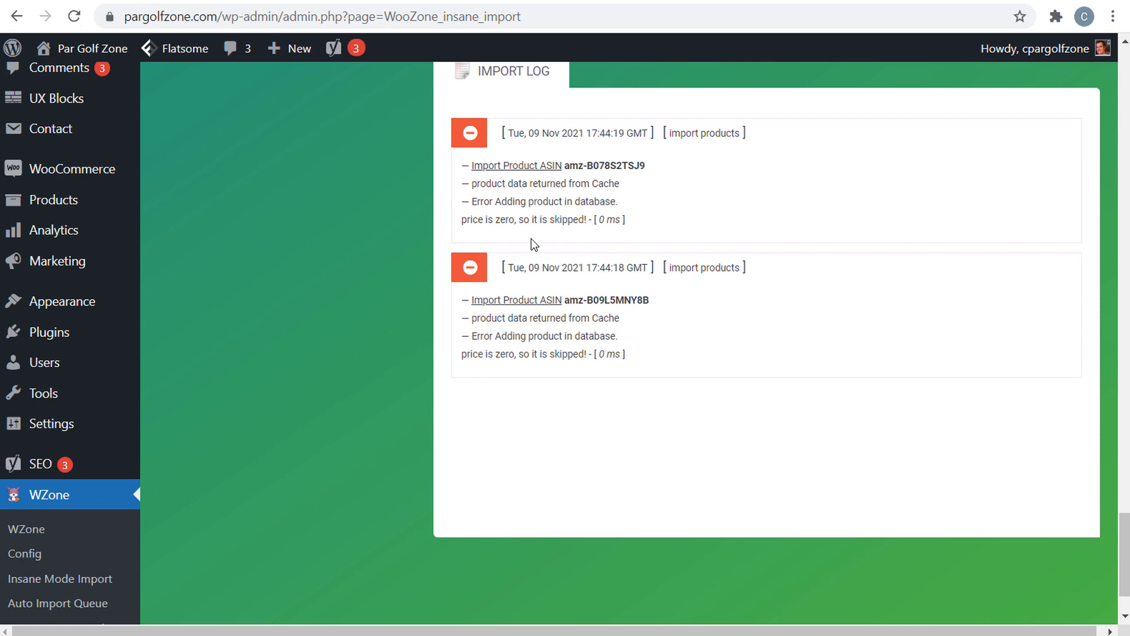
left_click_drag(462, 221, 590, 221)
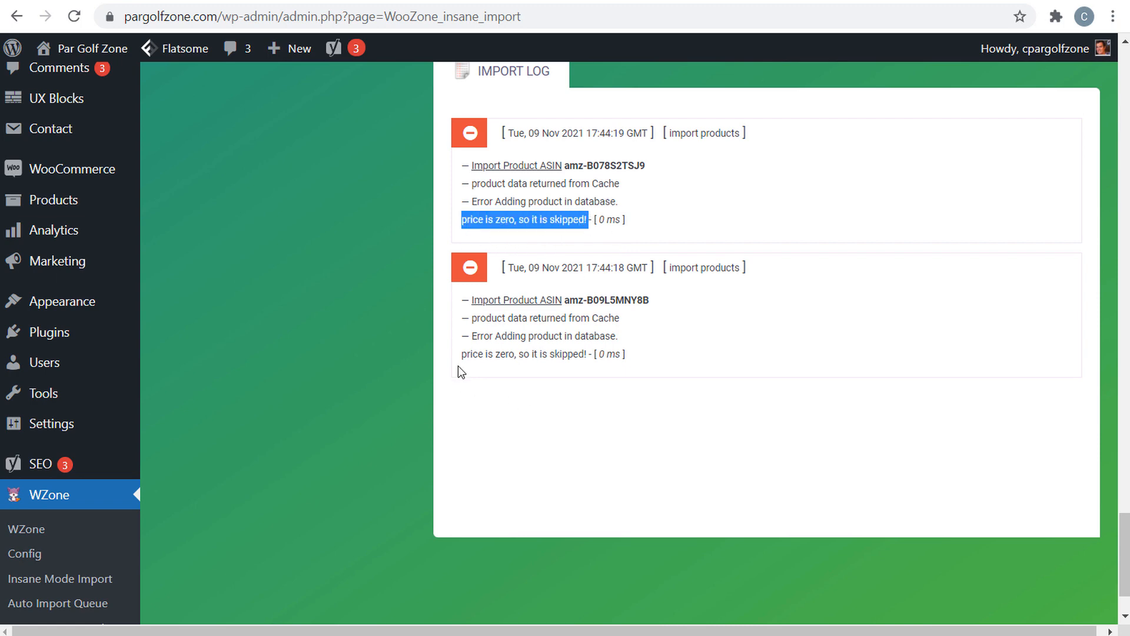
left_click_drag(459, 371, 592, 353)
left_click(772, 363)
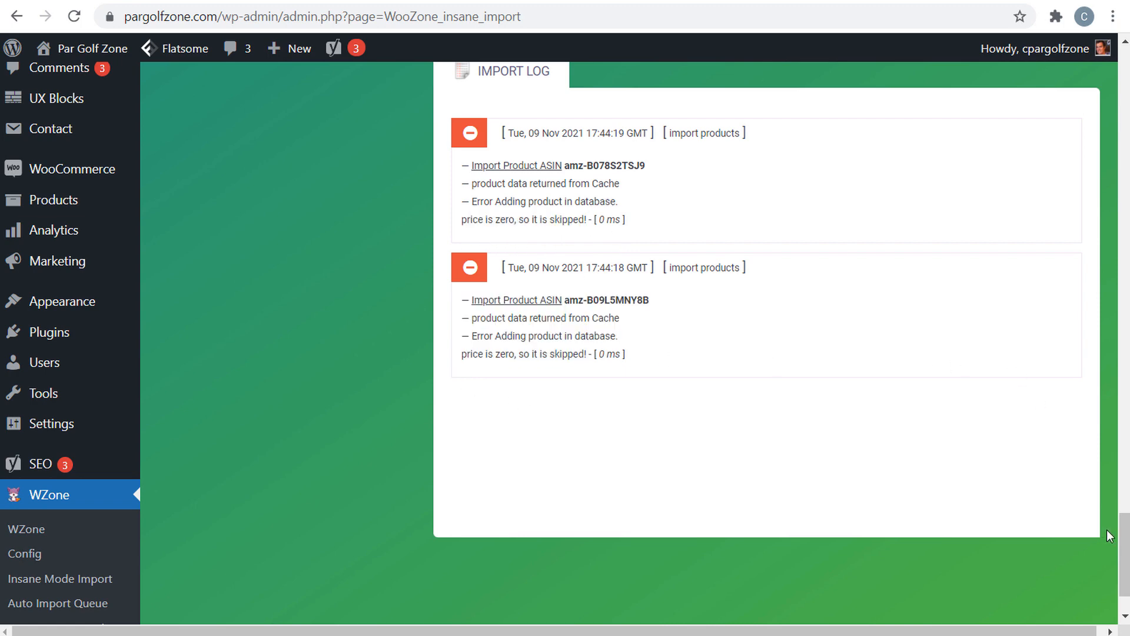
Step: Return to the WZone import navigation and reload Insane Import Mode for a fresh import
left_click_drag(1124, 536, 1122, 127)
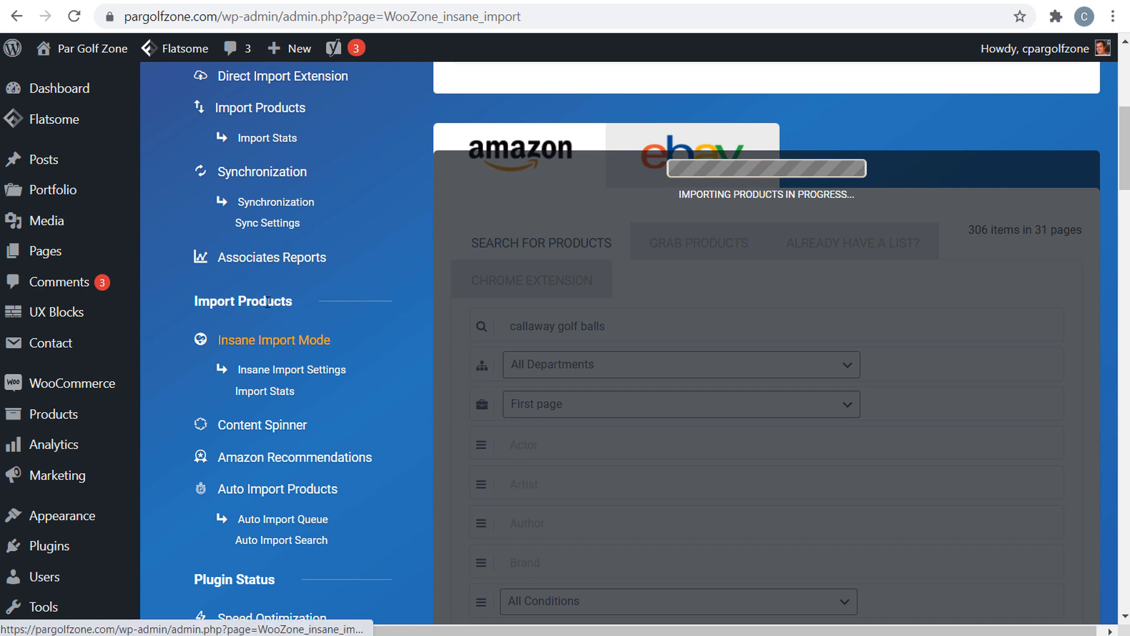
scroll(281, 200, "up", 2)
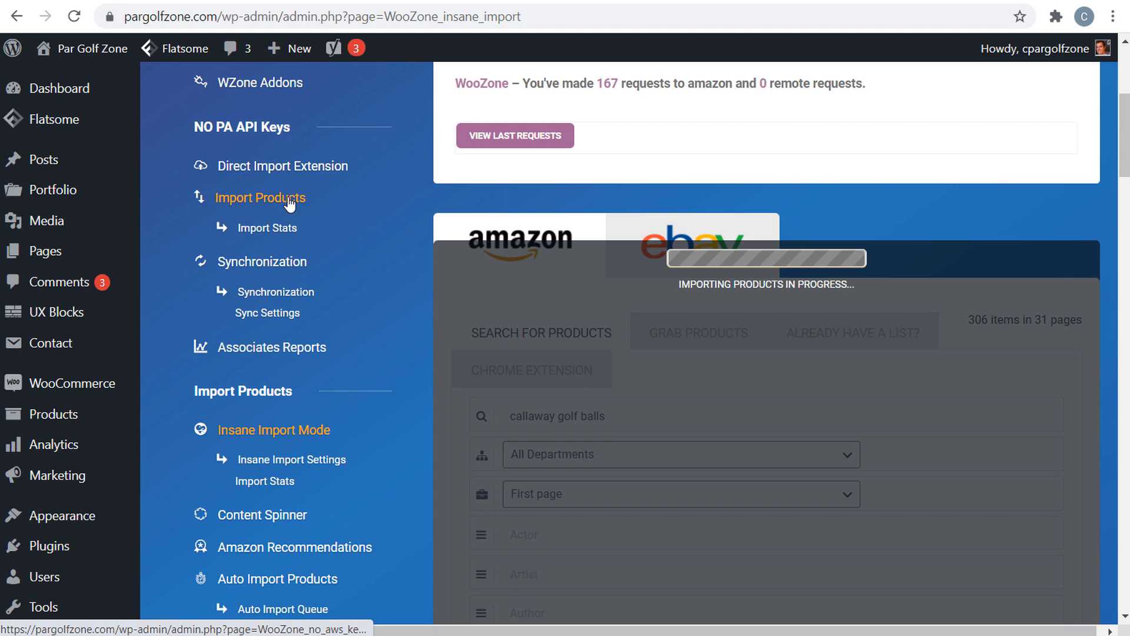
scroll(348, 320, "down", 3)
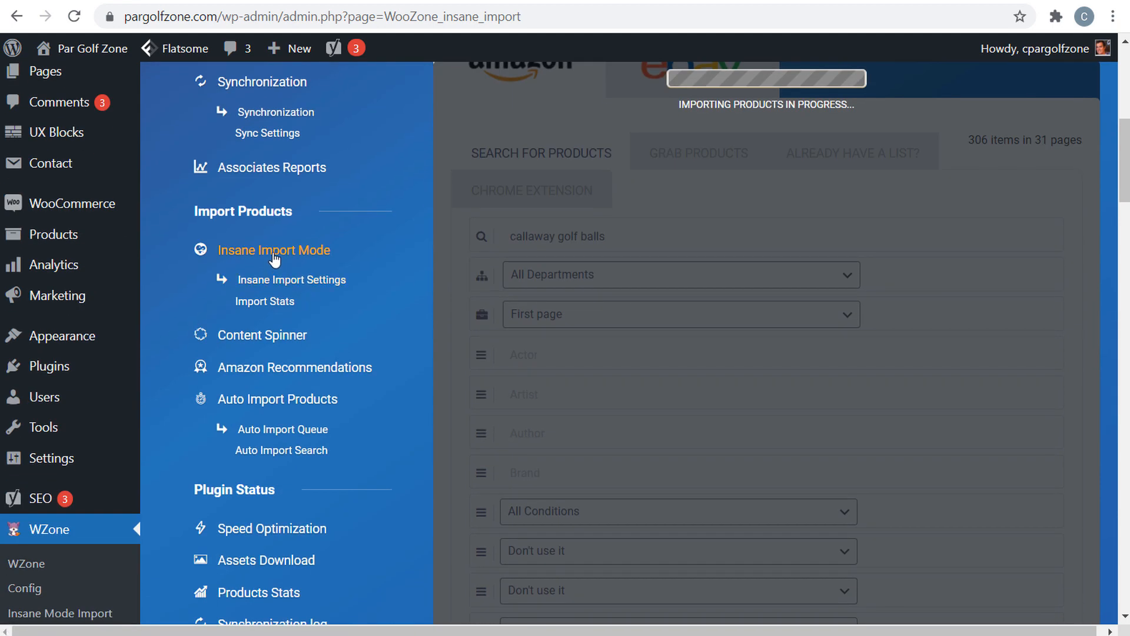
left_click(269, 253)
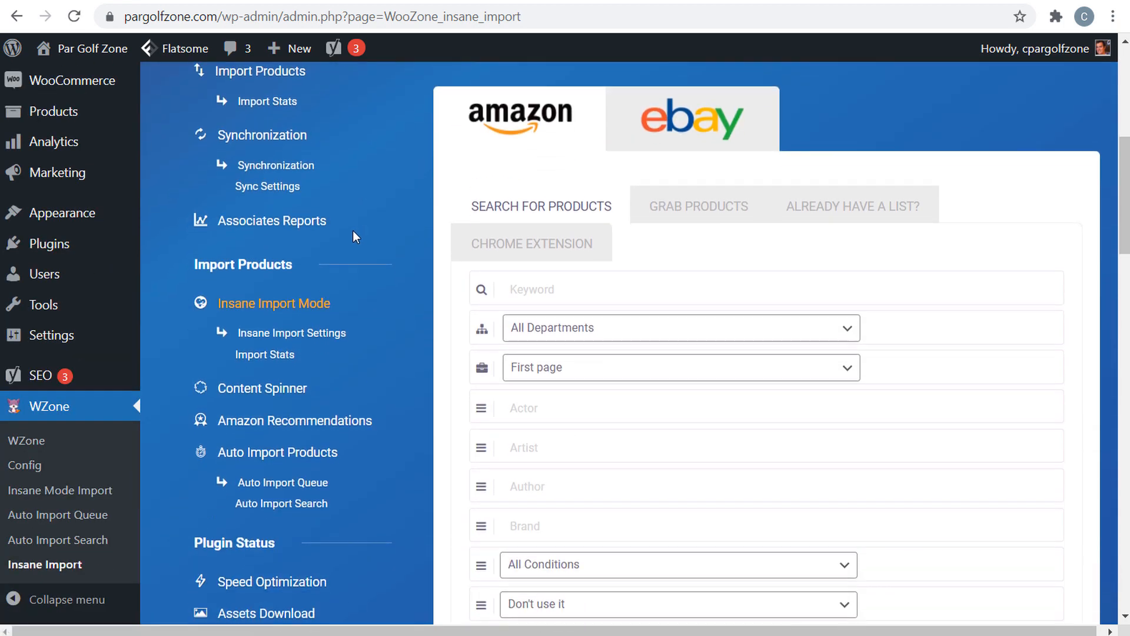
Step: Open Grab Products, review the available page types, and choose Best Sellers
left_click(670, 211)
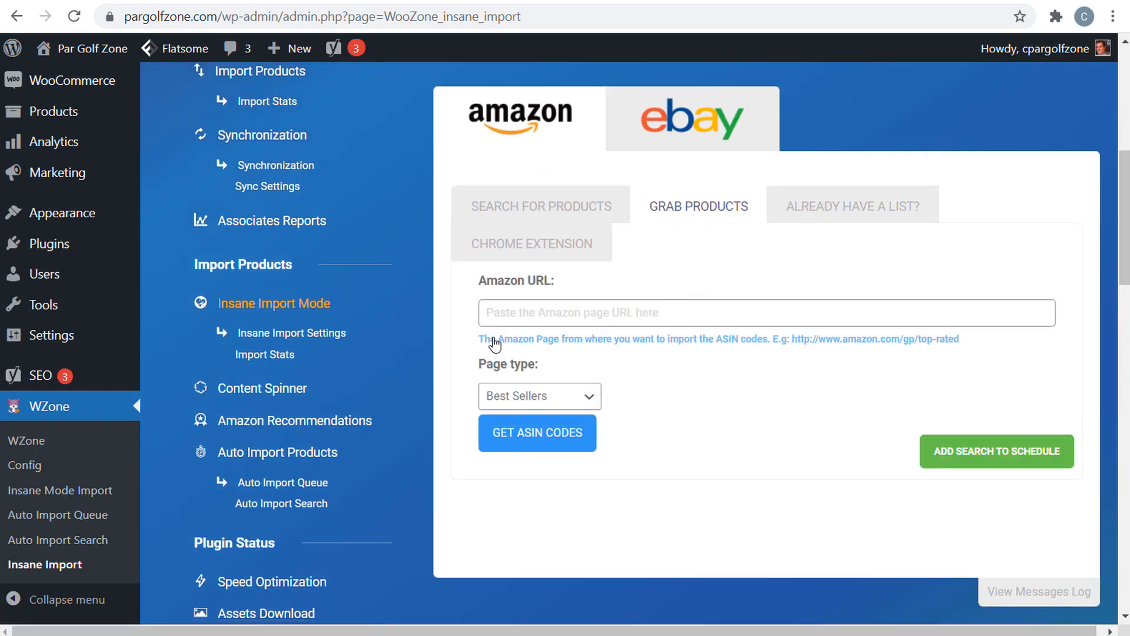
left_click(521, 401)
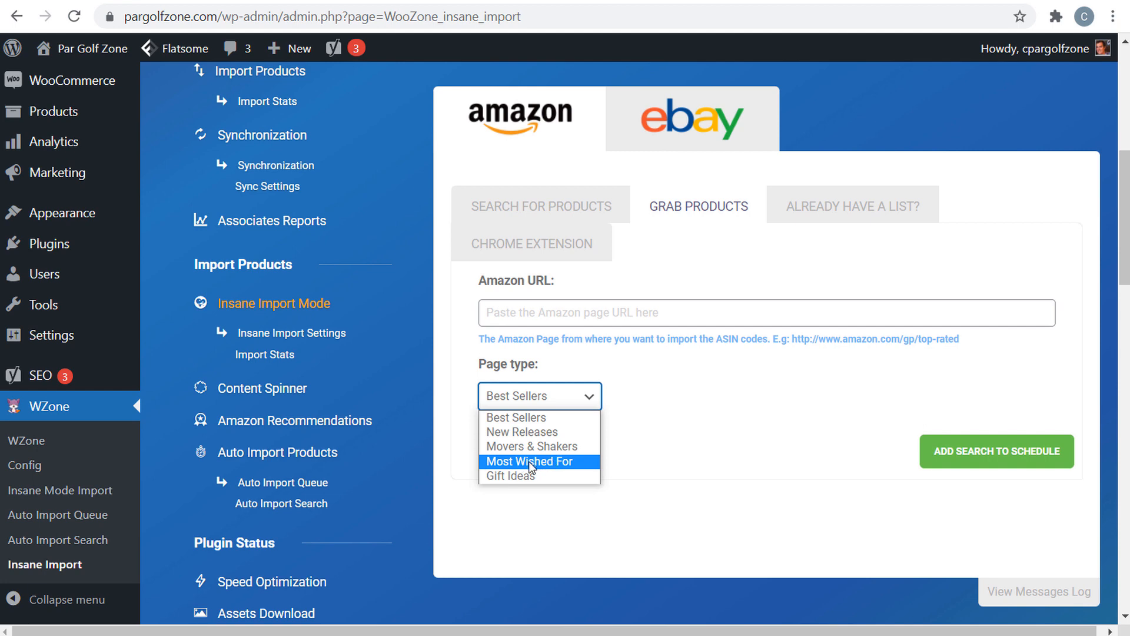
left_click(516, 418)
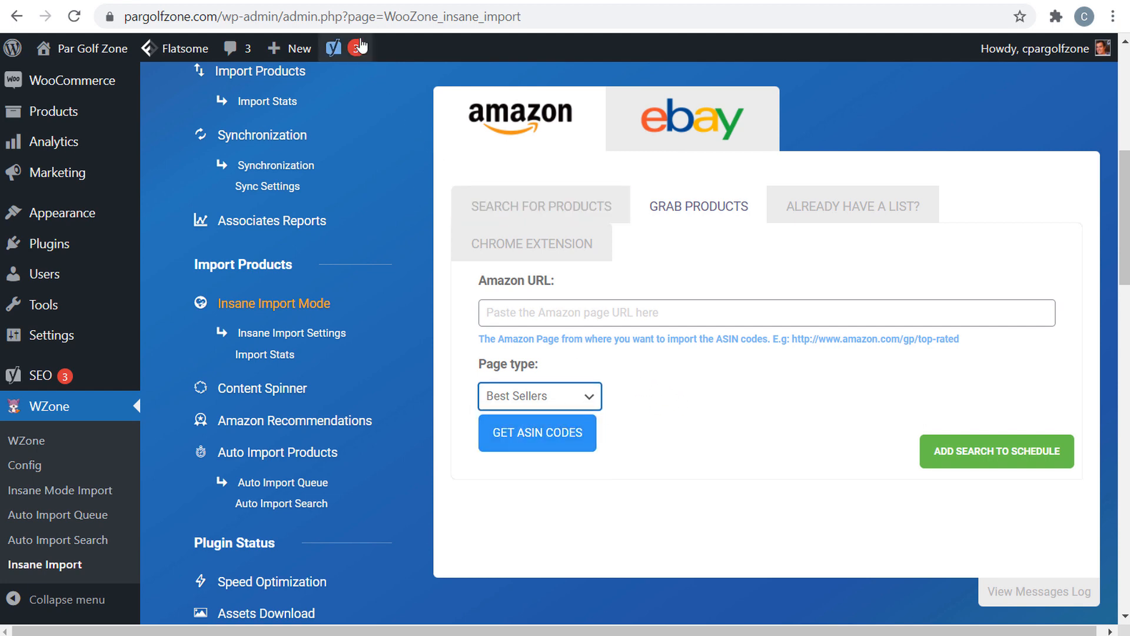
Step: Switch to Amazon, open the Best Sellers page for Sports & Outdoors, and copy its URL
left_click(343, 1)
scroll(334, 148, "up", 15)
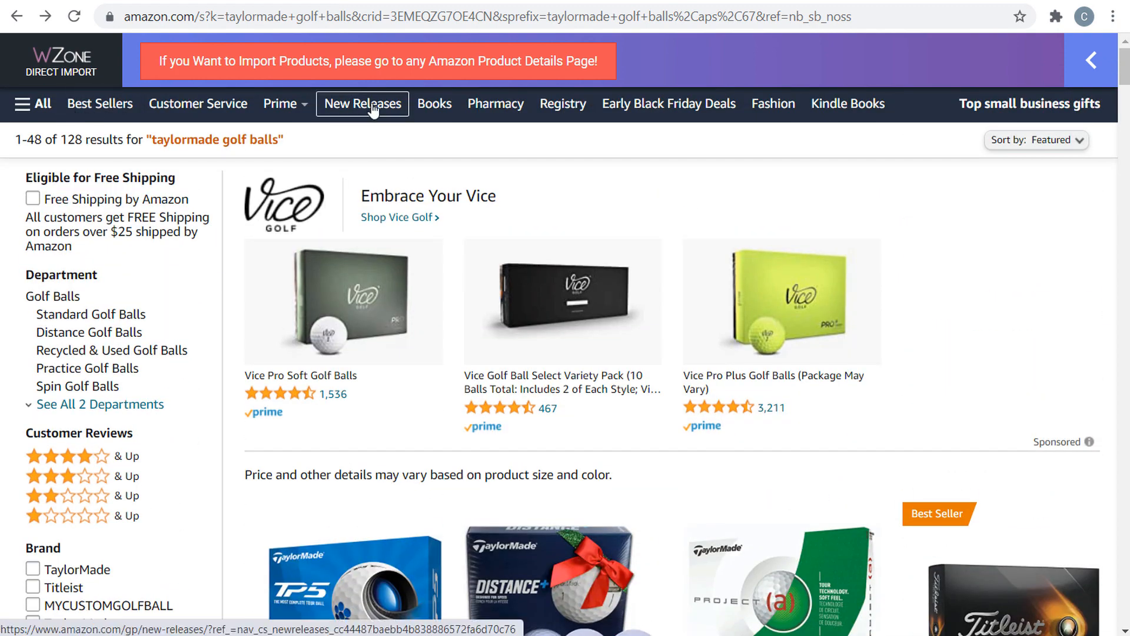
left_click(116, 113)
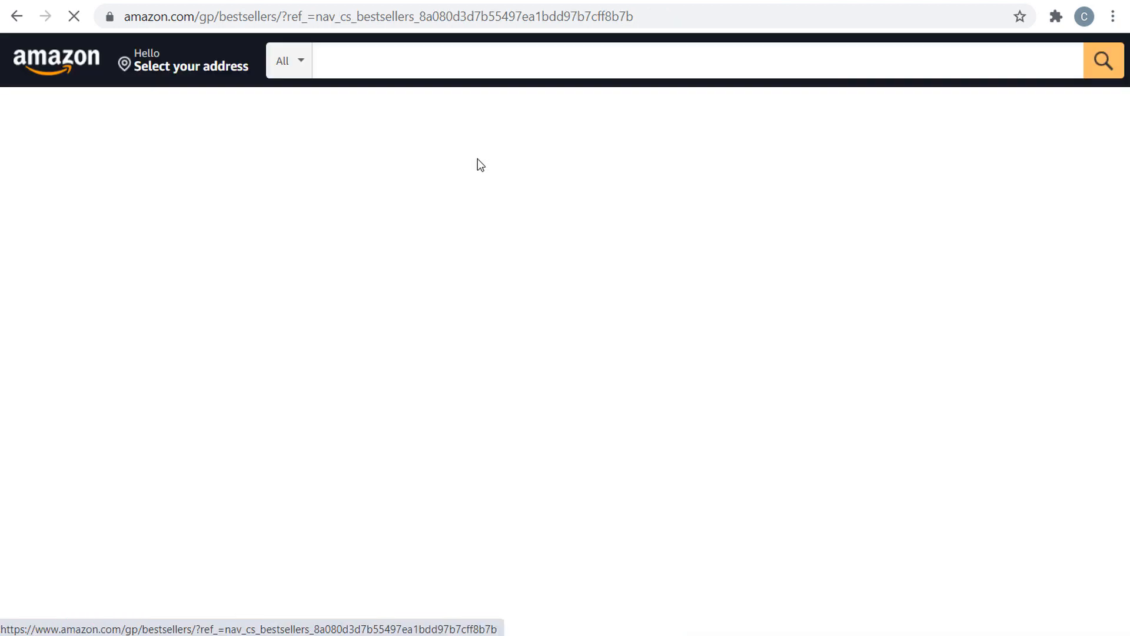
scroll(571, 195, "down", 1)
scroll(567, 189, "down", 10)
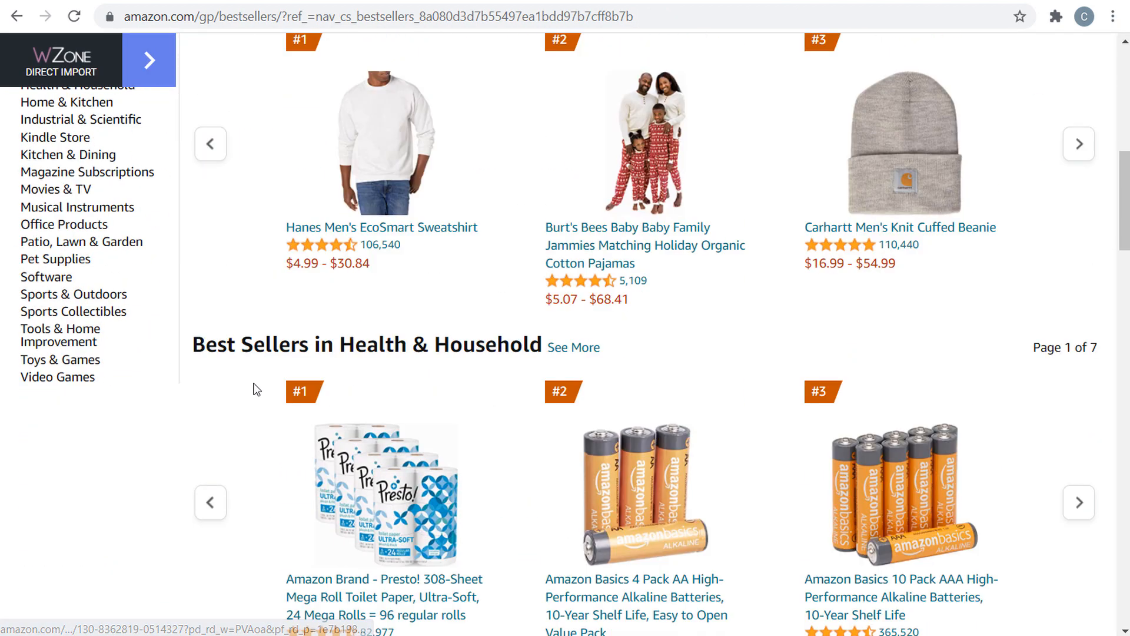
left_click(52, 295)
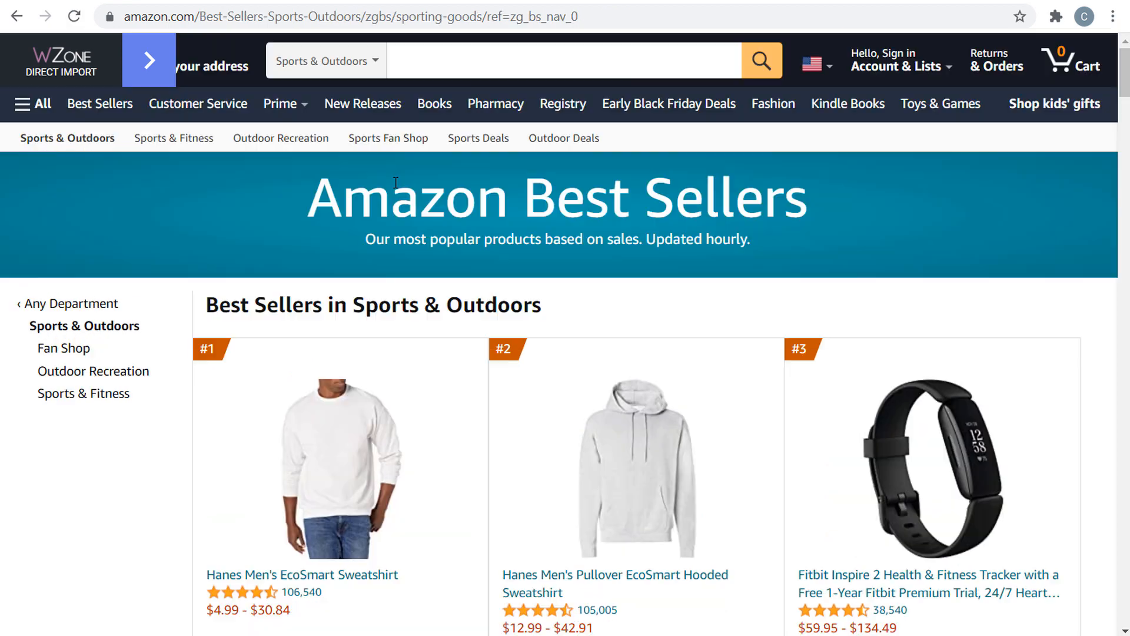
left_click(272, 17)
key("ctrl+c")
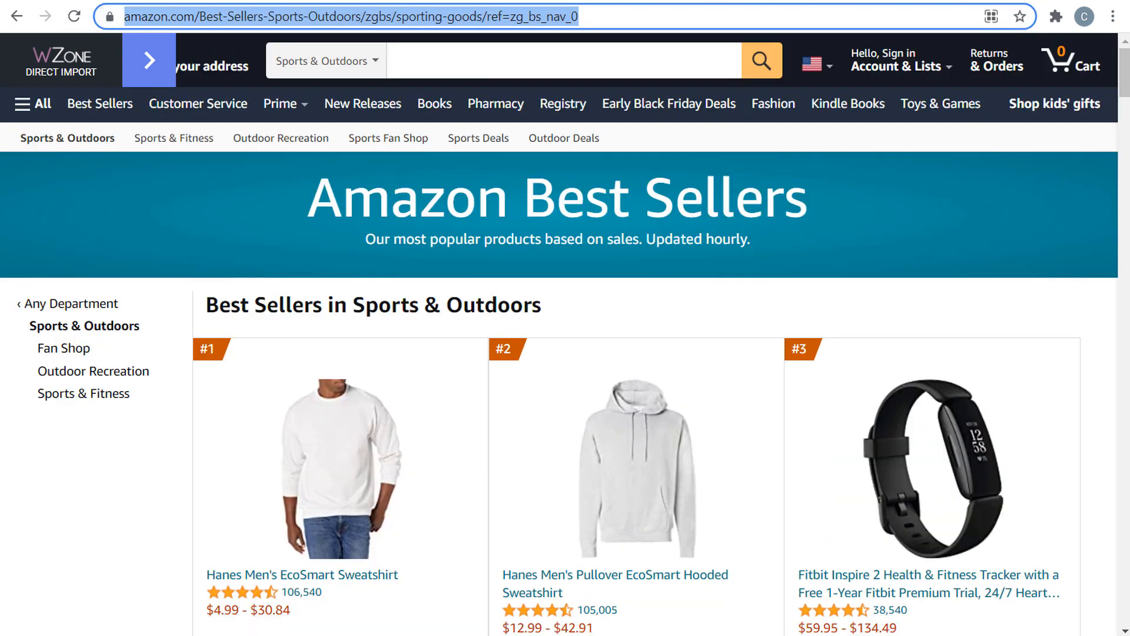
Step: Return to WZone, paste the Sports & Outdoors best sellers URL as the Amazon URL, and get its ASIN codes
left_click(47, 1)
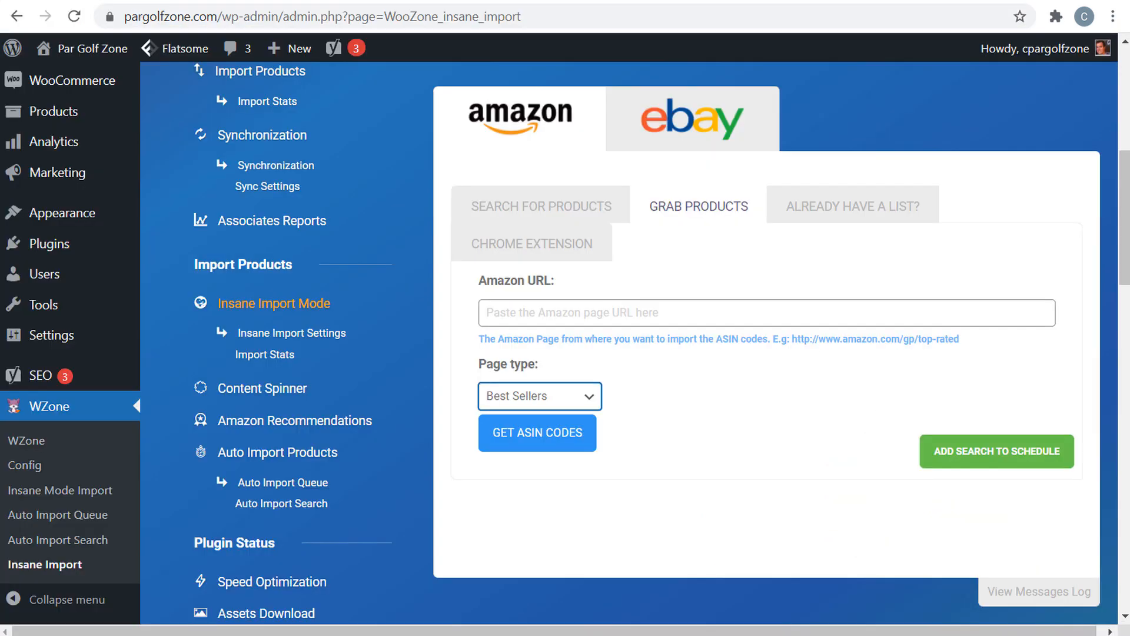
left_click(627, 306)
key("ctrl+v")
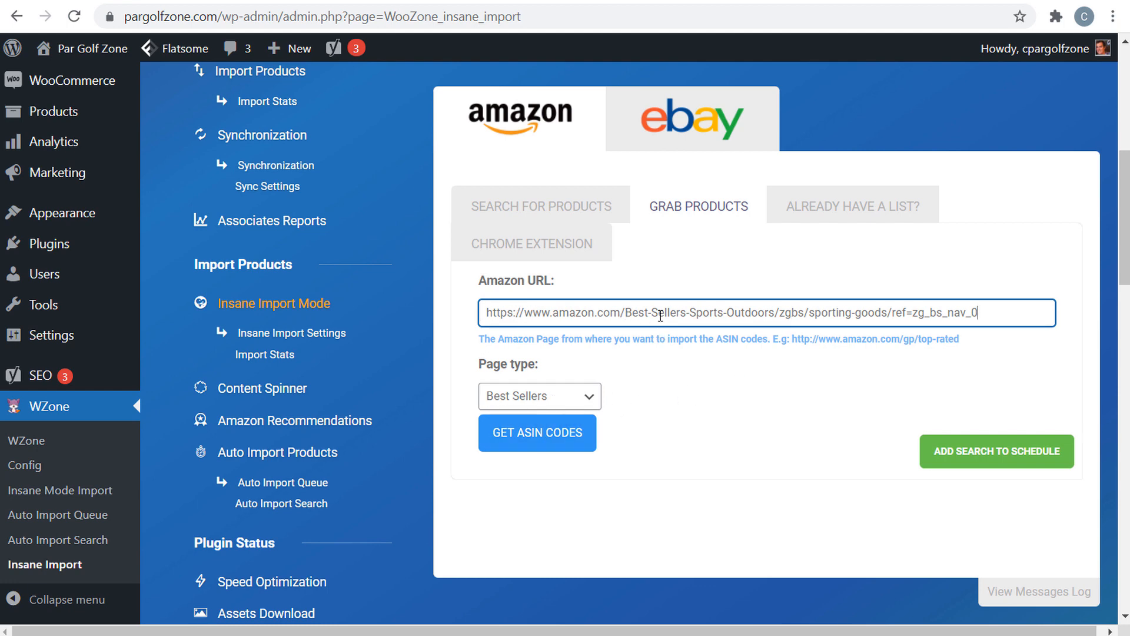
left_click(513, 436)
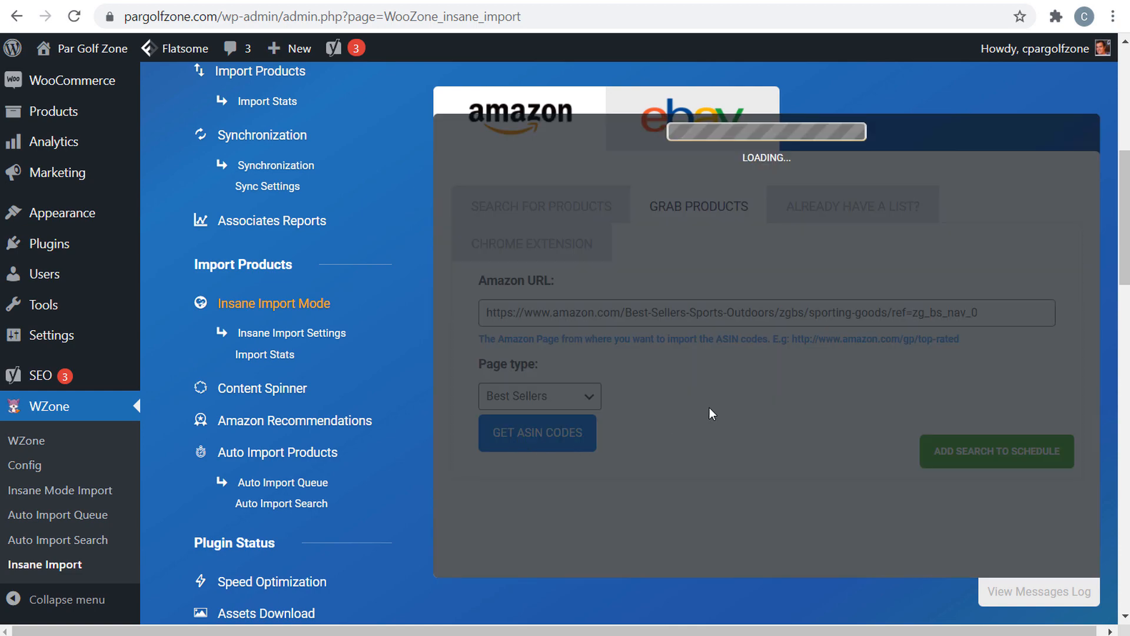
Step: Review the queued Sports & Outdoors best sellers and the Insane Mode import fine-tuning options
scroll(651, 260, "down", 9)
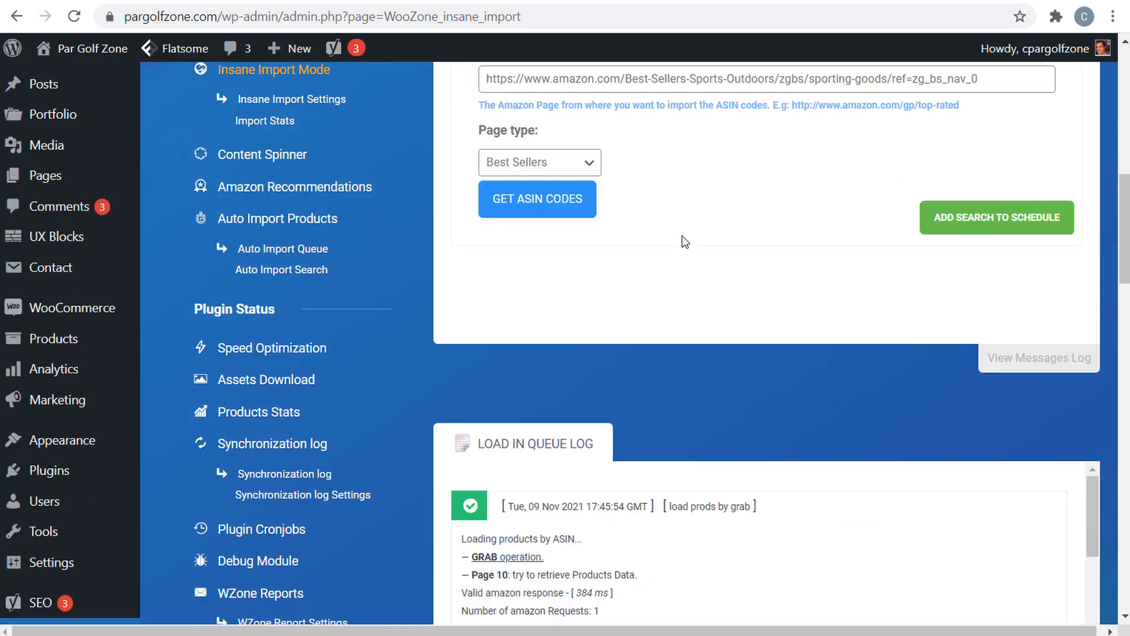
scroll(398, 419, "down", 10)
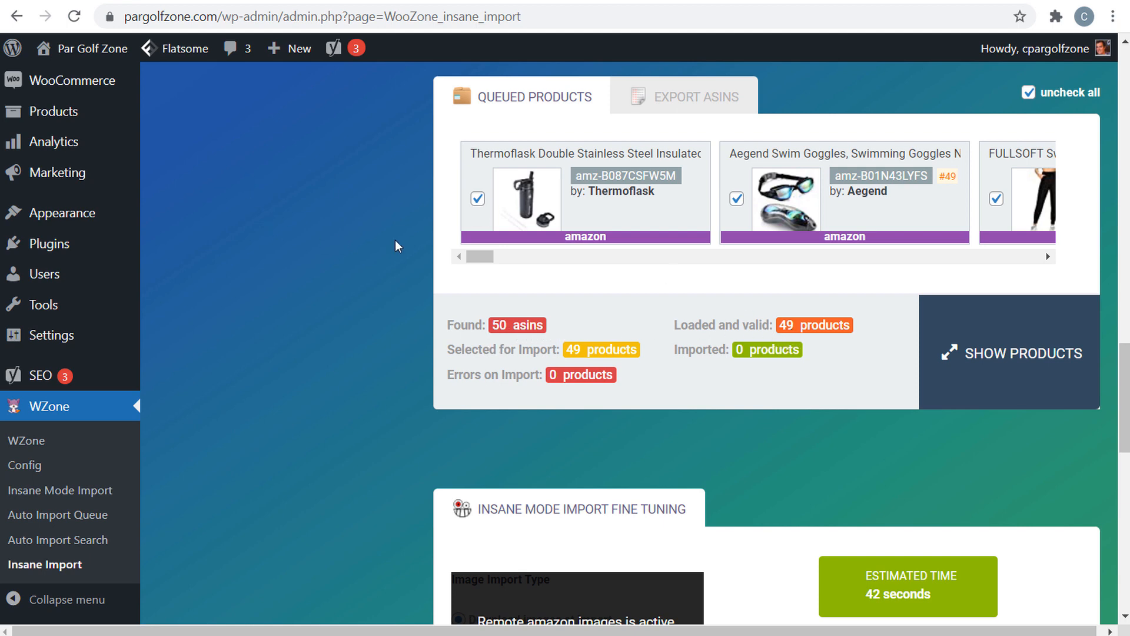
left_click_drag(470, 263, 574, 262)
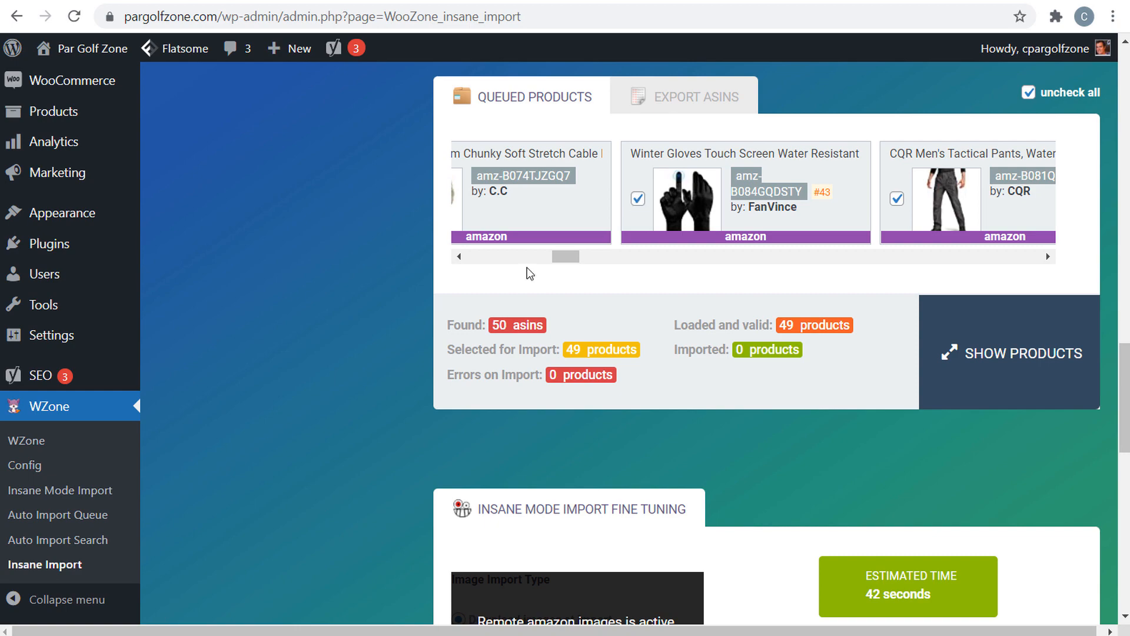
scroll(382, 330, "down", 8)
scroll(400, 365, "down", 5)
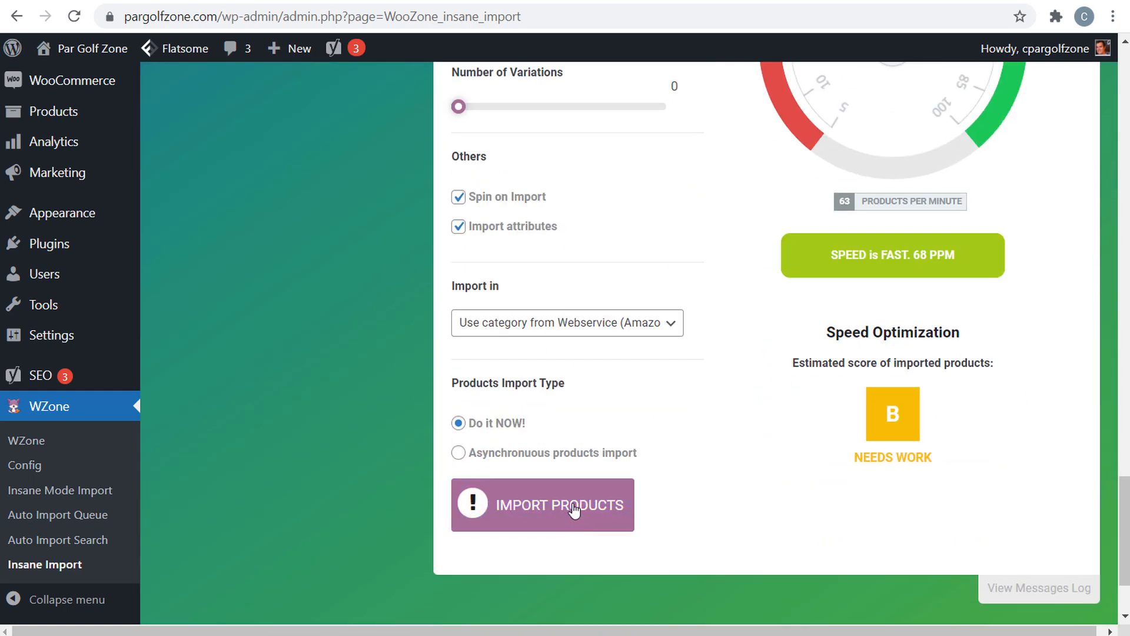
scroll(412, 294, "up", 6)
scroll(398, 263, "up", 12)
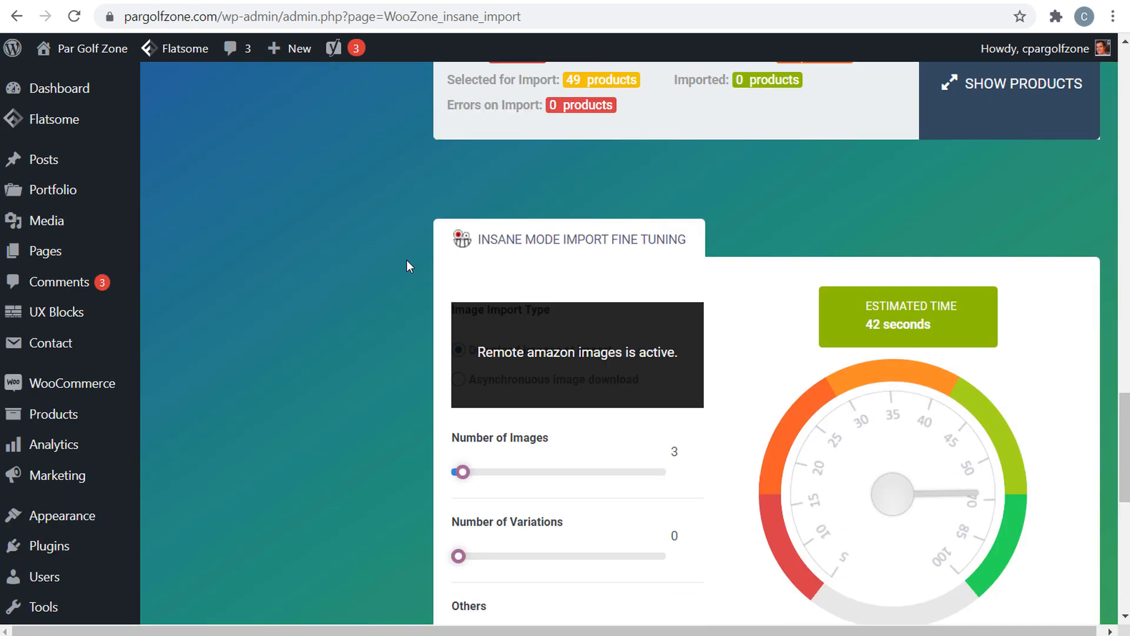
Step: Open the Already Have a List? import option and examine its ASIN codes field and delimiter choices
scroll(422, 241, "up", 15)
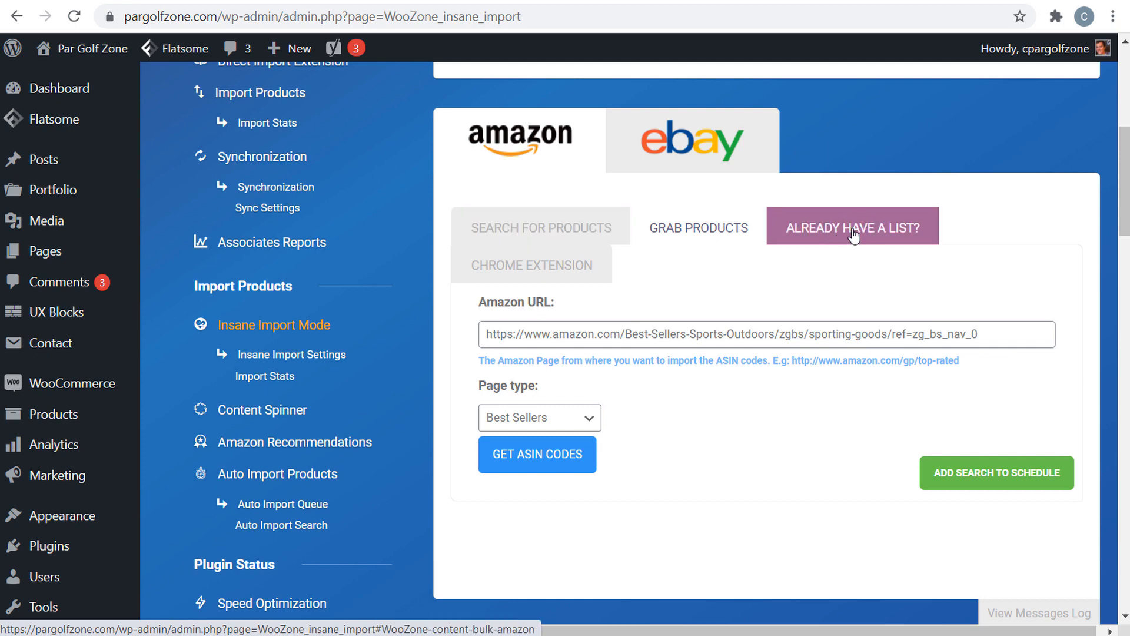
left_click(875, 229)
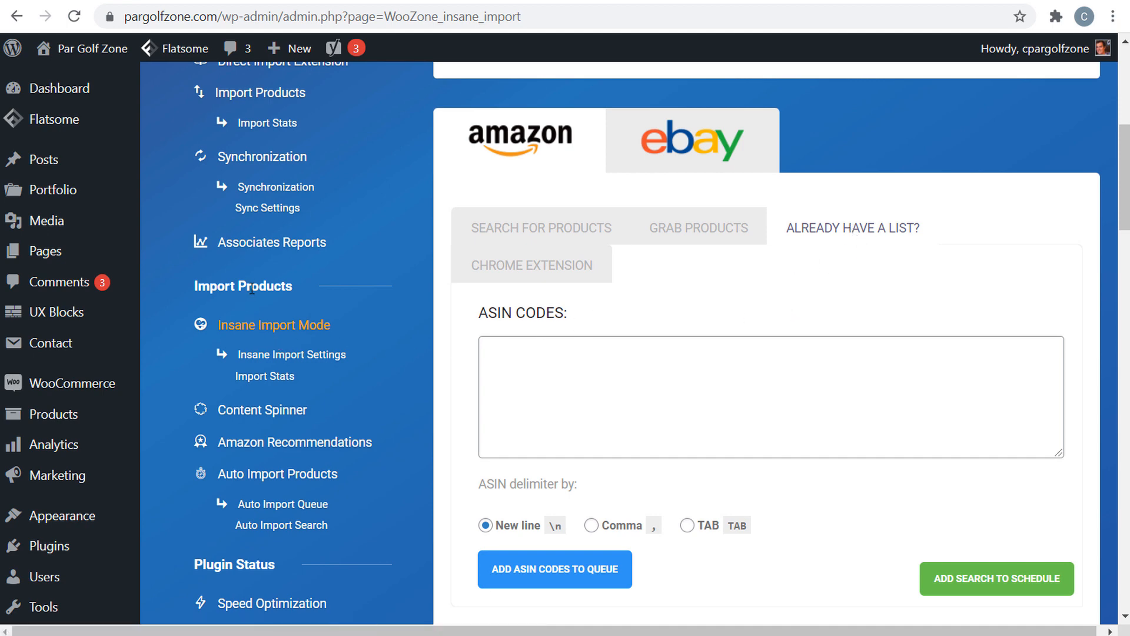
left_click(780, 287)
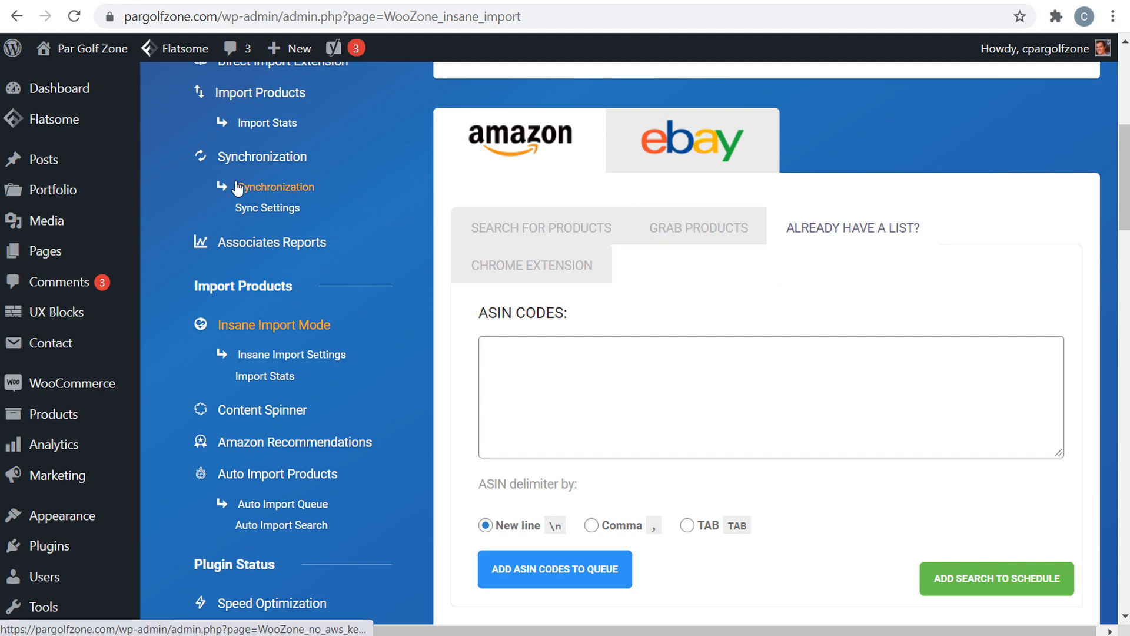
scroll(266, 131, "up", 2)
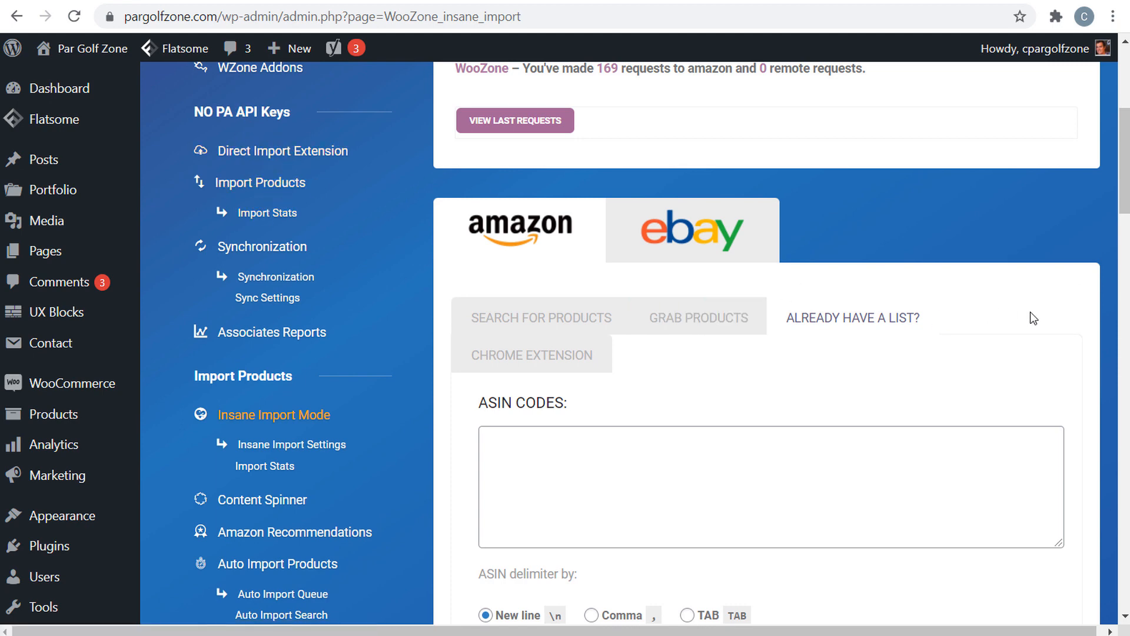
scroll(1013, 294, "down", 1)
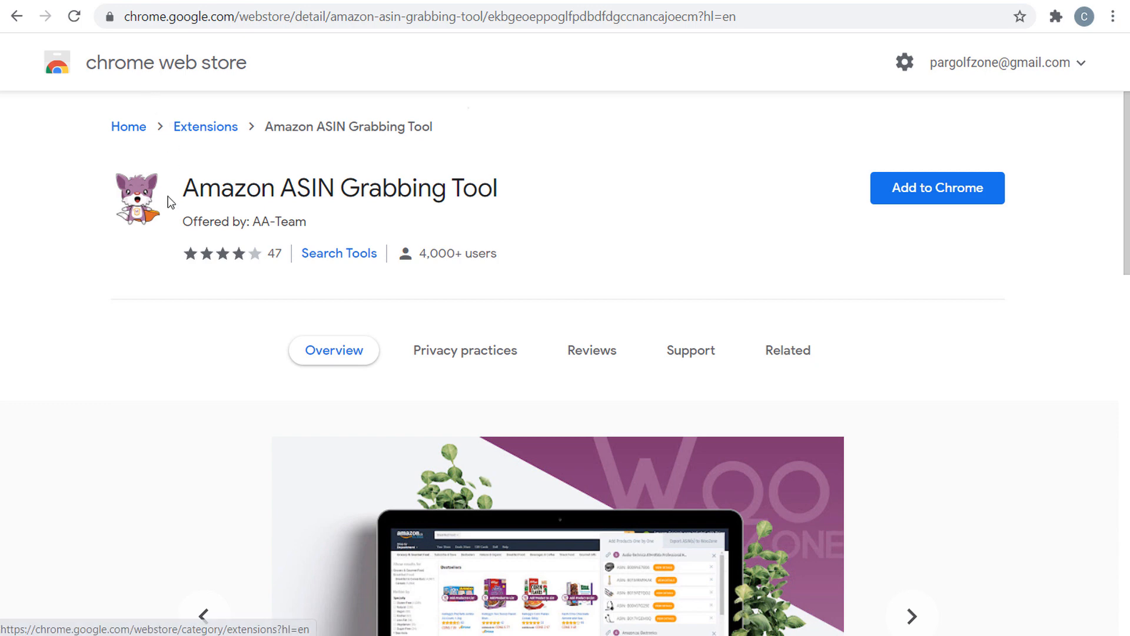
Step: Install the Amazon ASIN Grabbing Tool by AA-Team from the Chrome Web Store and dismiss the installation notice
left_click_drag(181, 188, 522, 190)
left_click(307, 189)
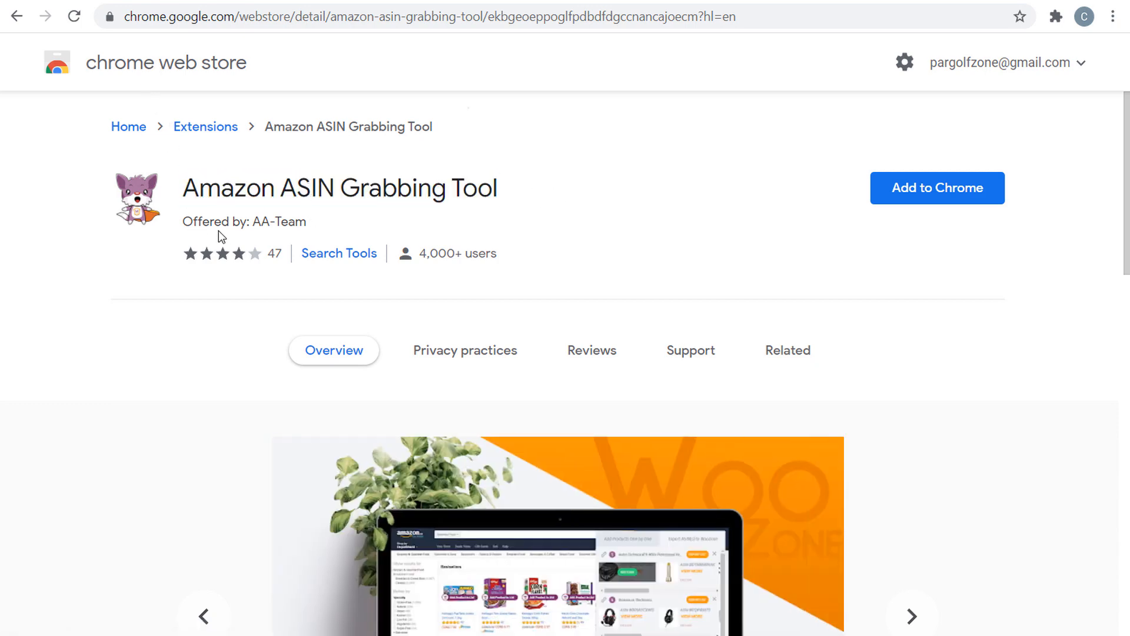
left_click_drag(187, 224, 305, 223)
left_click(163, 208)
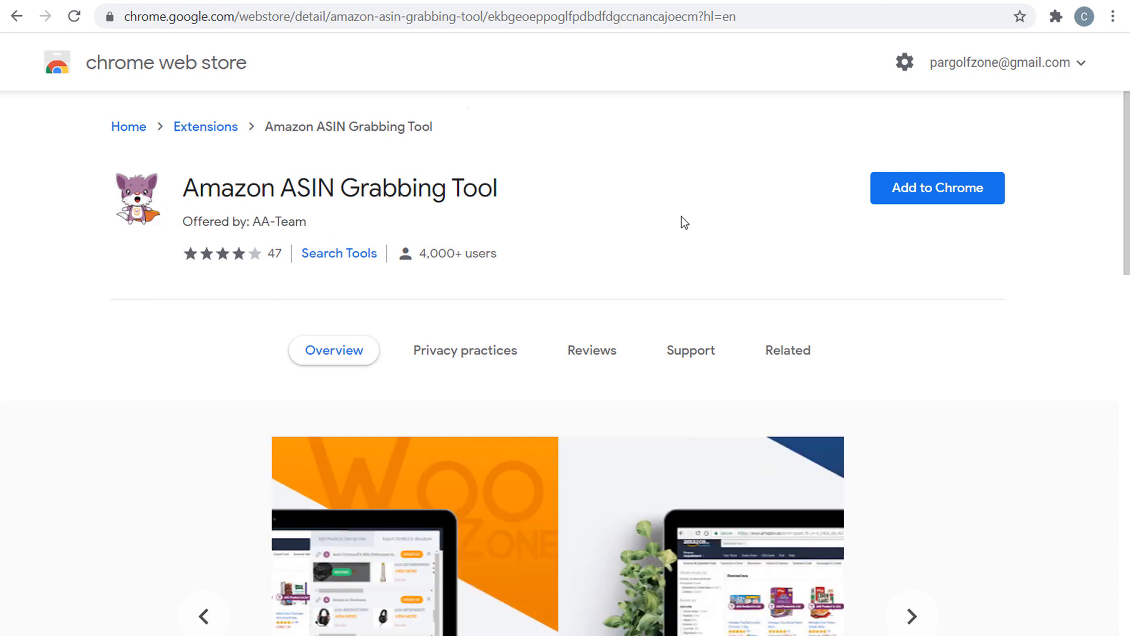
left_click(958, 195)
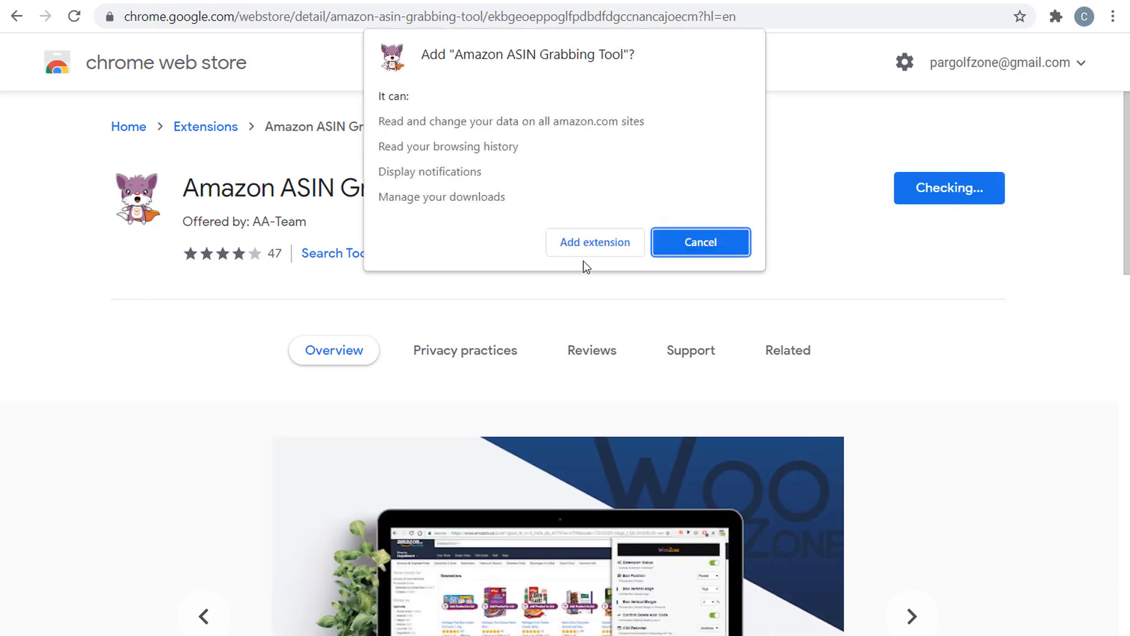
left_click(581, 252)
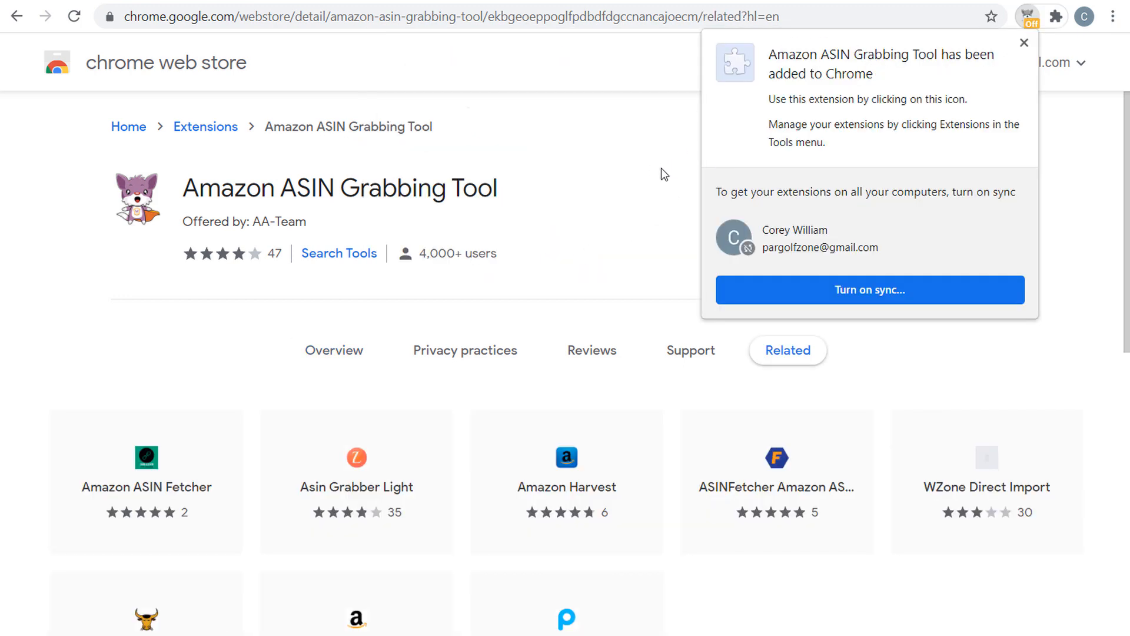
left_click(1024, 43)
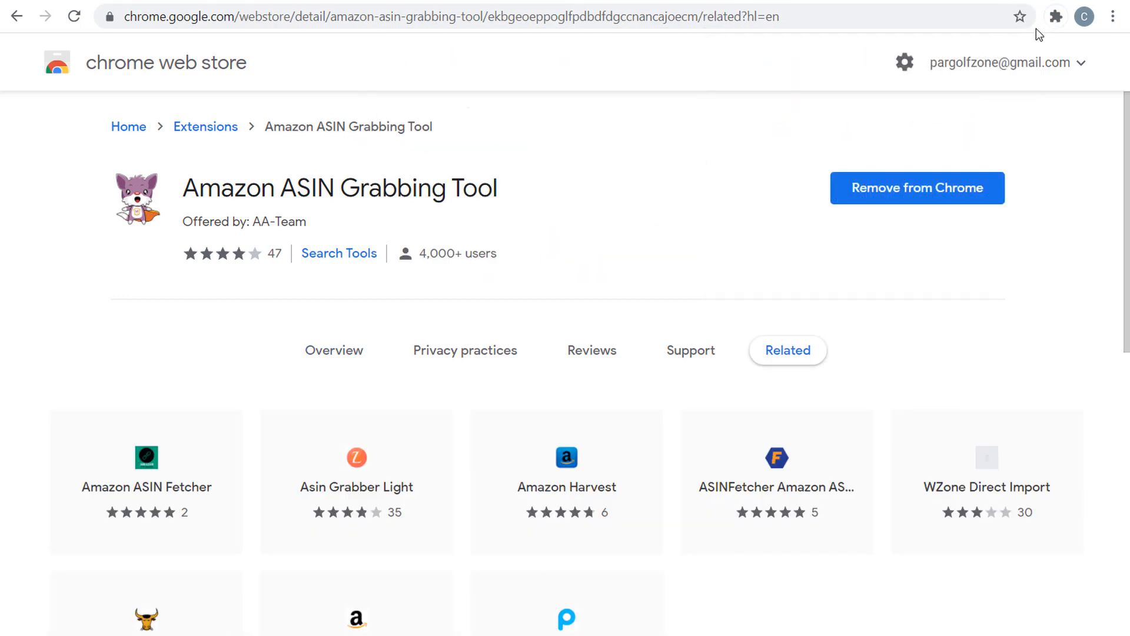
Step: Switch to the Amazon Best Sellers page and search Sports & Outdoors for "callaway golf balls"
left_click(478, 3)
left_click(428, 57)
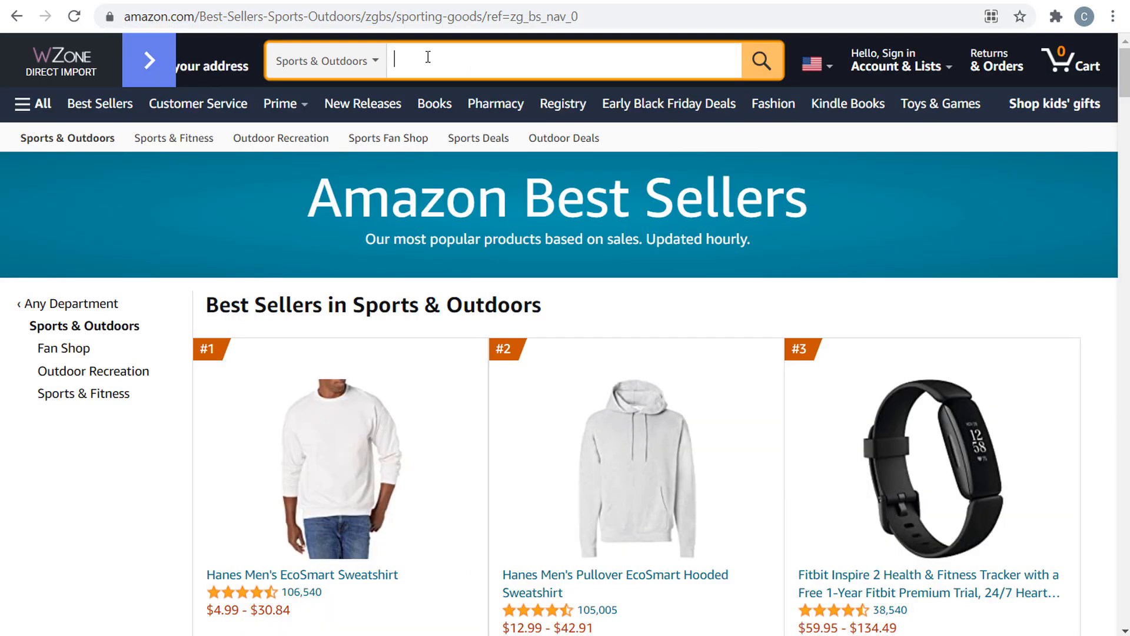
type("callaway golf balls")
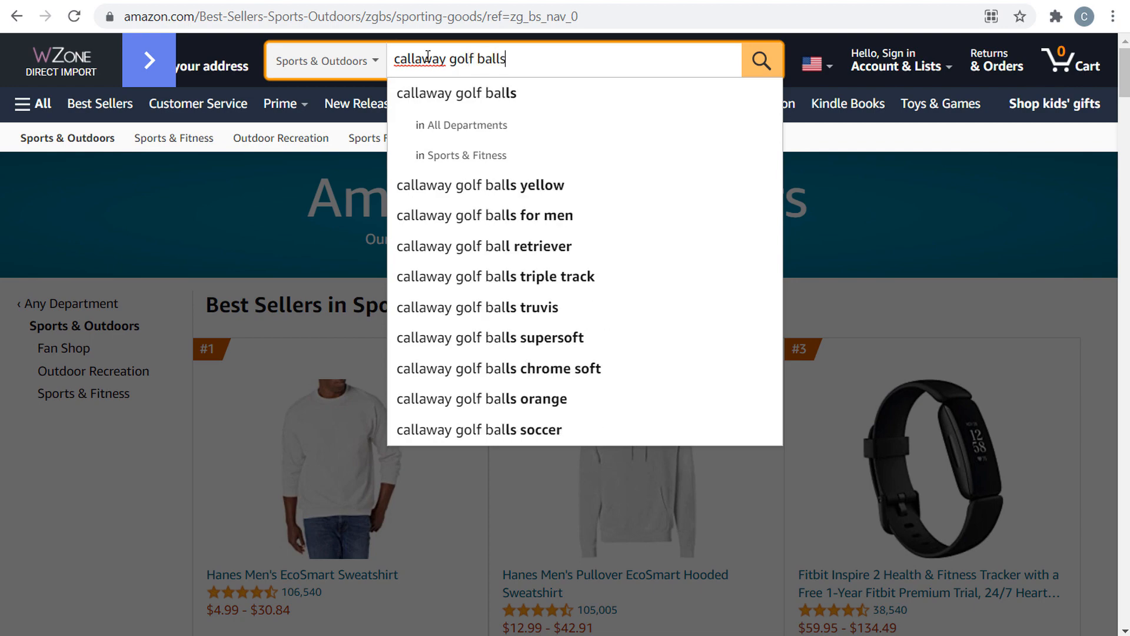
key("Return")
Step: Skip the WZone ASIN(s) Grabber introduction on the search results page and get started
scroll(892, 213, "down", 5)
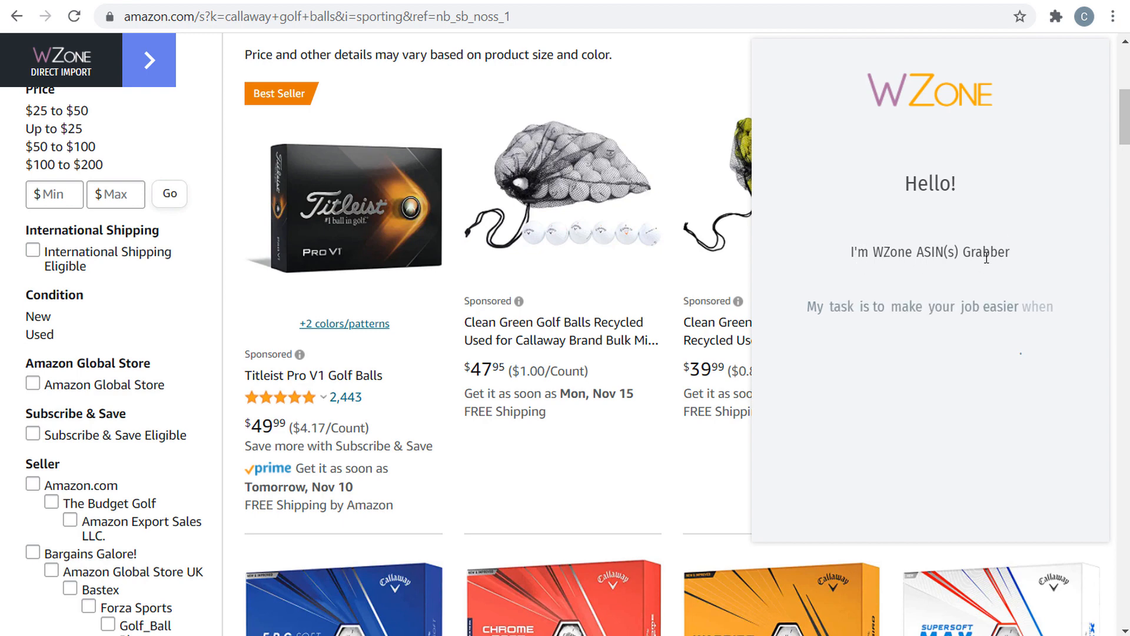
left_click_drag(925, 252, 949, 248)
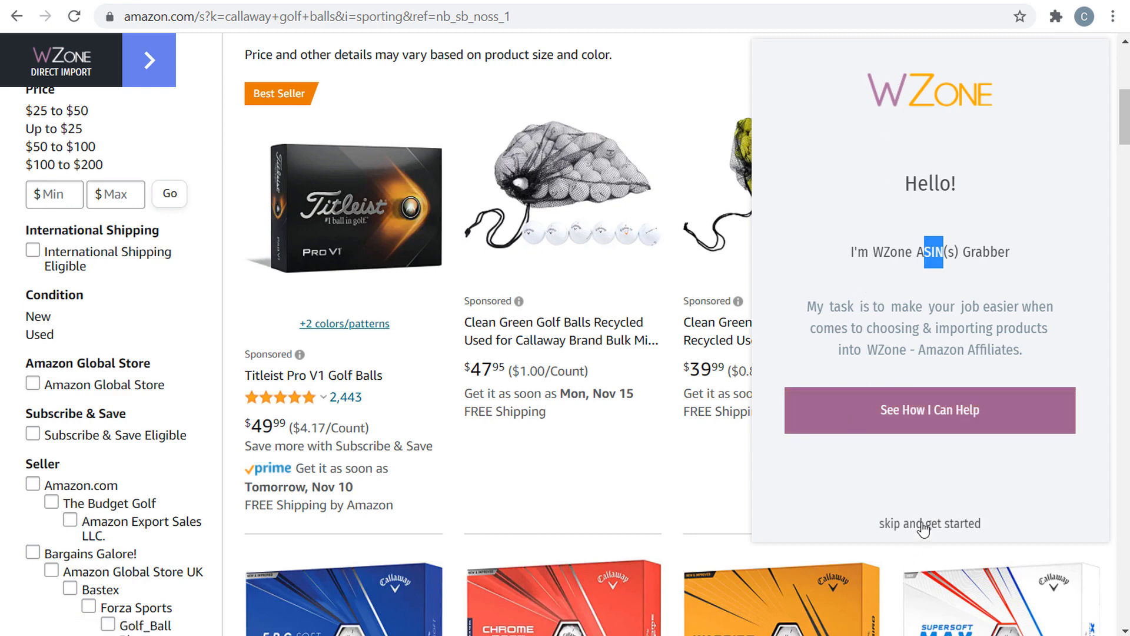
left_click(921, 524)
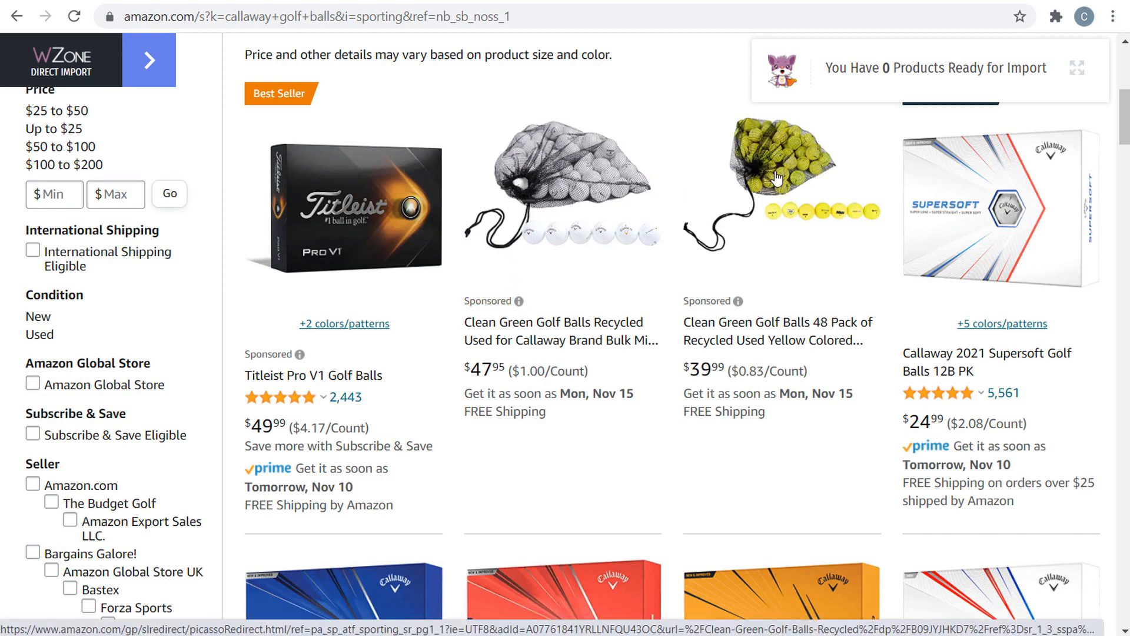
Step: Open the Callaway Supersoft, ERC Triple Track, Chrome Soft, Warbird, Supersoft Max and Hex Soft golf balls from the results, each in a new tab
right_click(983, 189)
scroll(370, 184, "down", 6)
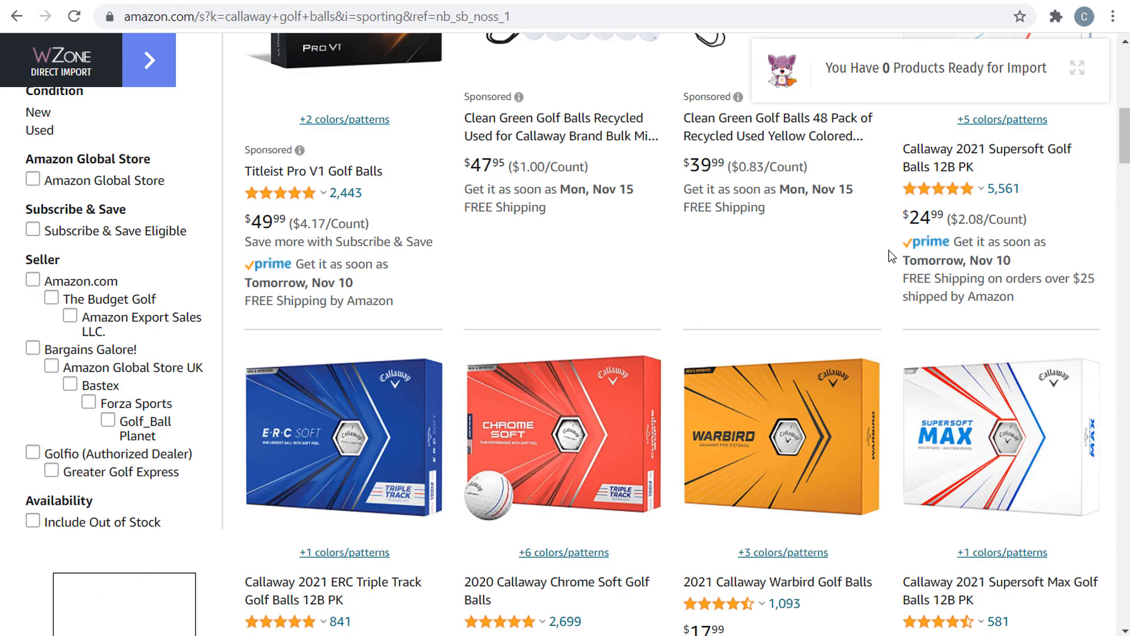
right_click(369, 184)
left_click(372, 181)
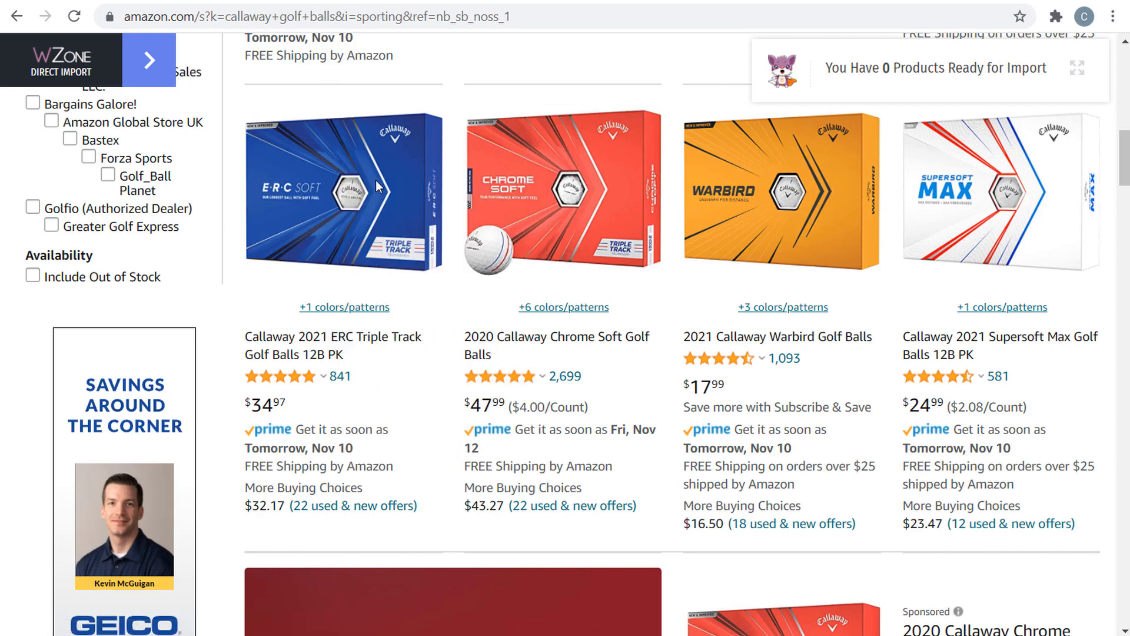
right_click(542, 170)
left_click(575, 178)
right_click(759, 172)
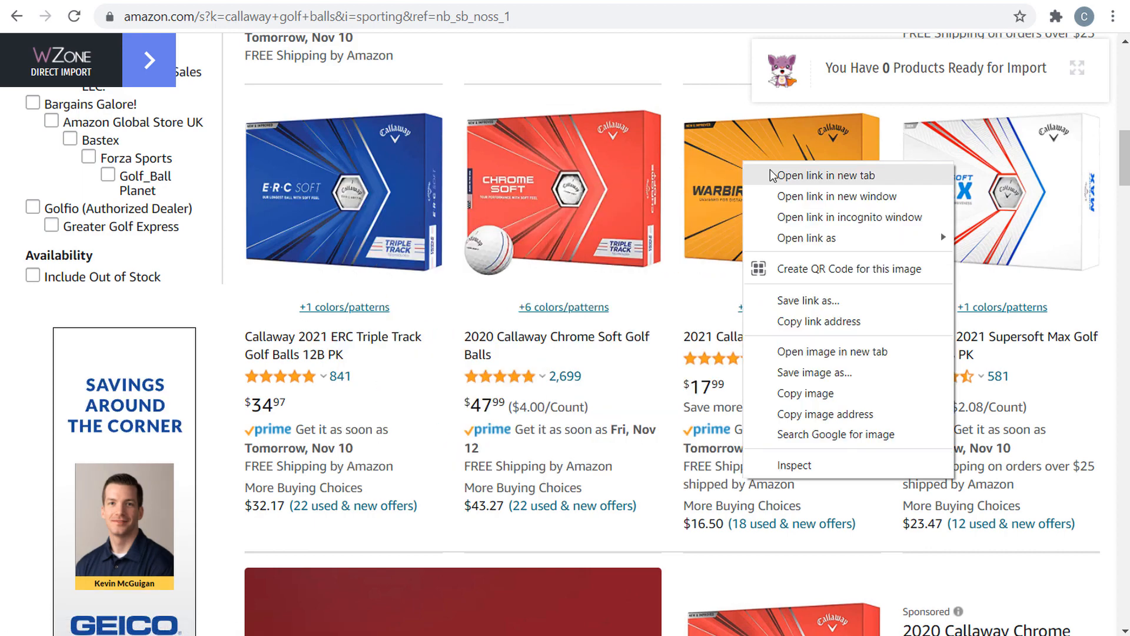
left_click(792, 175)
right_click(1008, 168)
left_click(1039, 174)
scroll(877, 210, "down", 4)
scroll(877, 210, "down", 6)
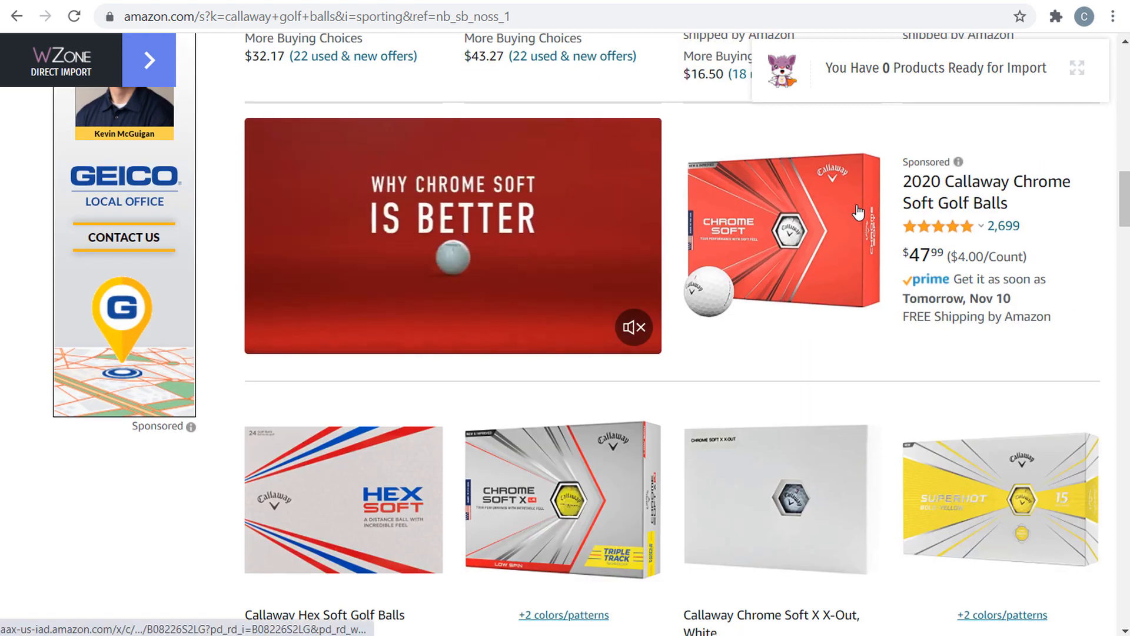
right_click(303, 292)
left_click(347, 315)
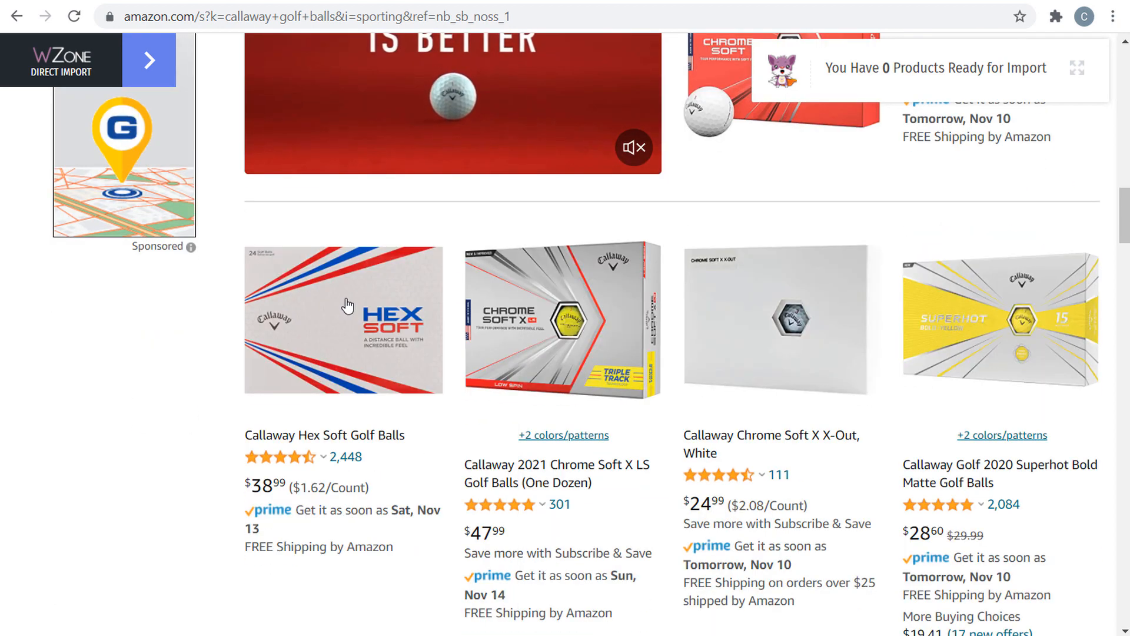
scroll(658, 179, "up", 10)
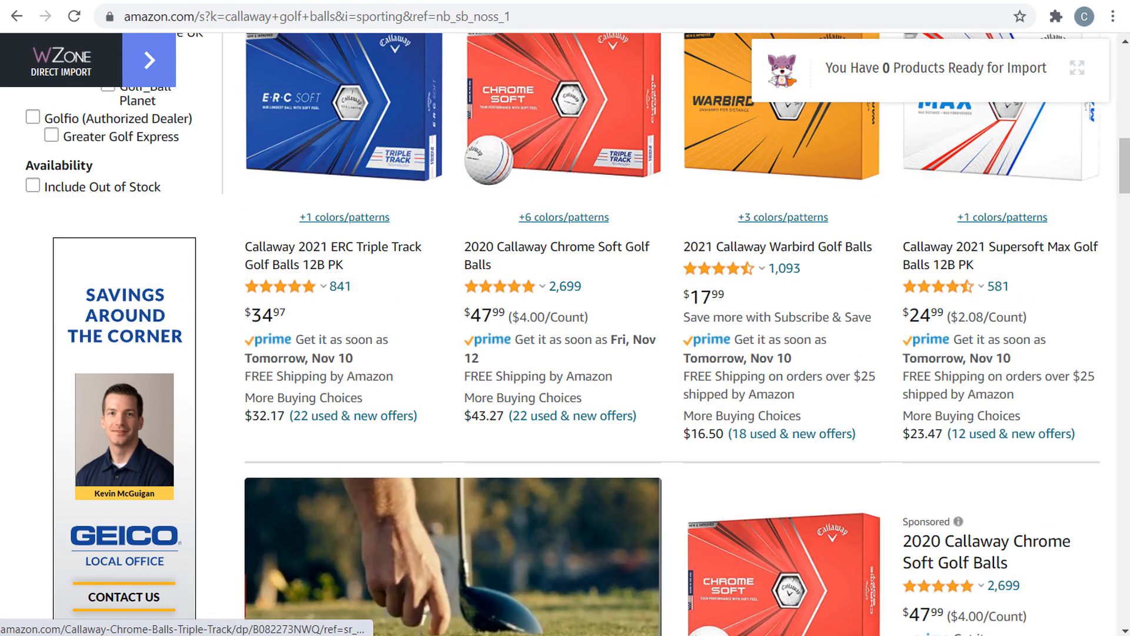
Step: Go through the six opened Callaway golf ball pages and add each product to the ASIN grabber's list
key("ctrl+Tab")
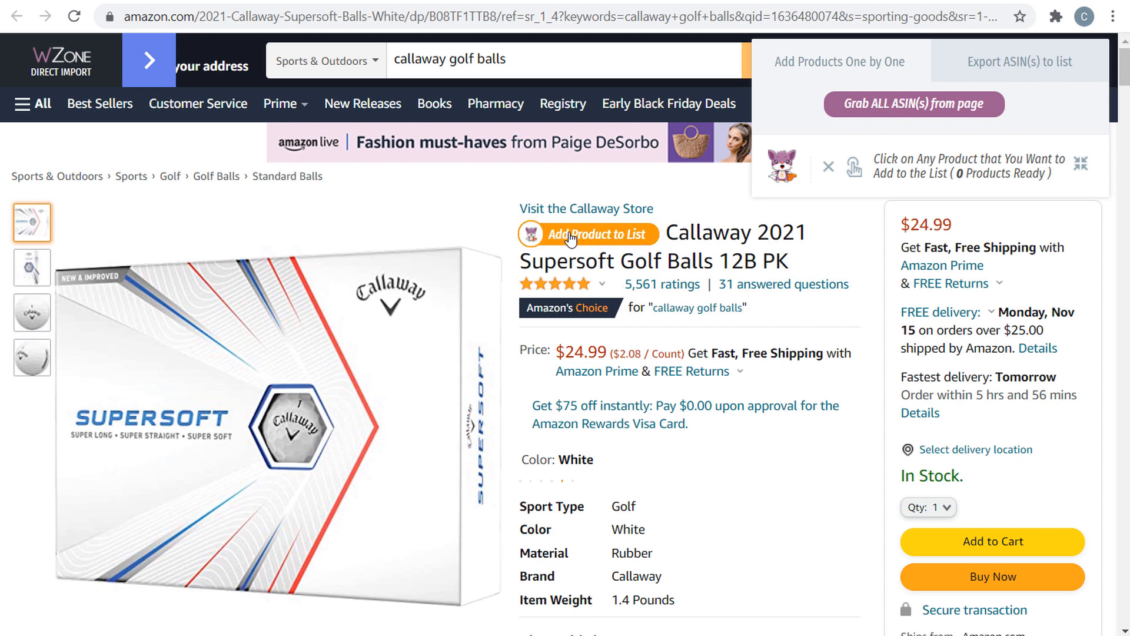
left_click(589, 238)
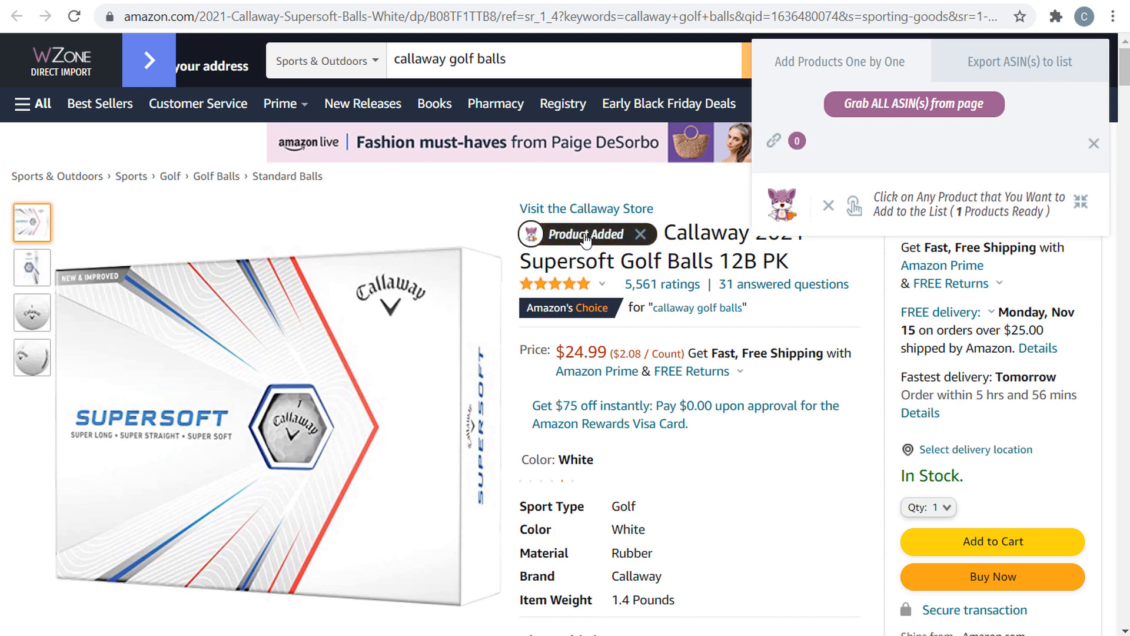
key("ctrl+Tab")
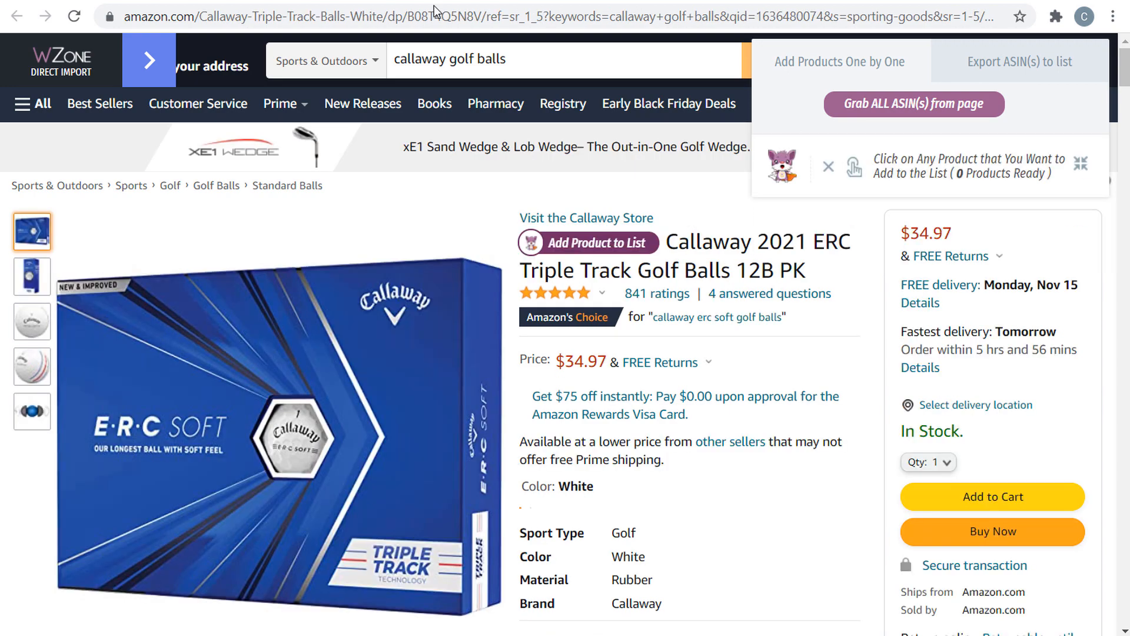
left_click(553, 239)
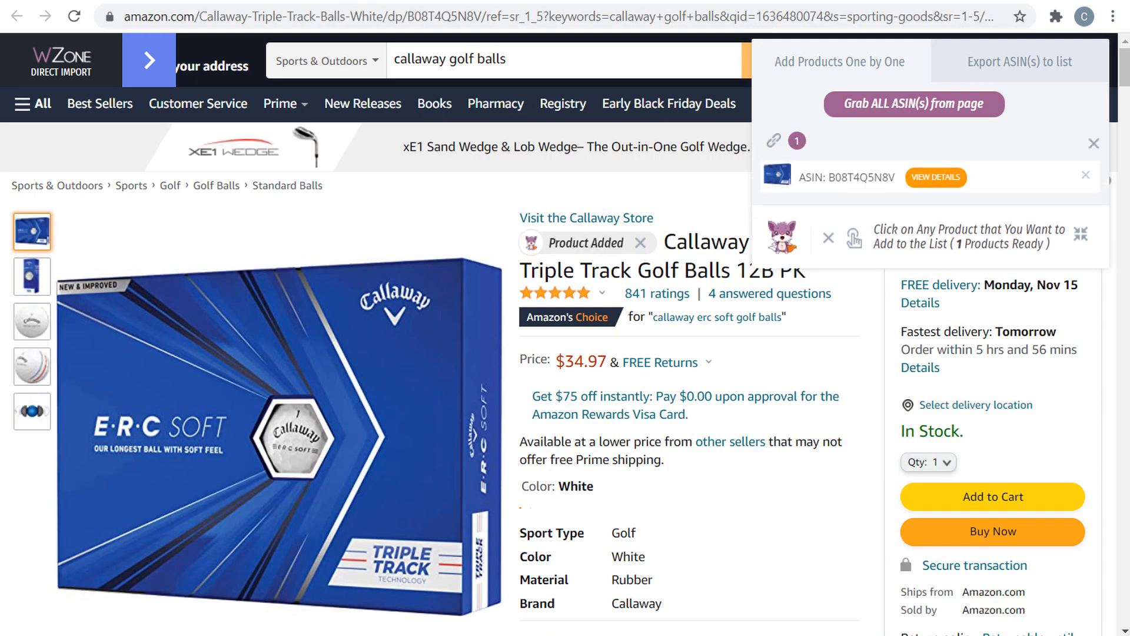
key("ctrl+Tab")
left_click(565, 243)
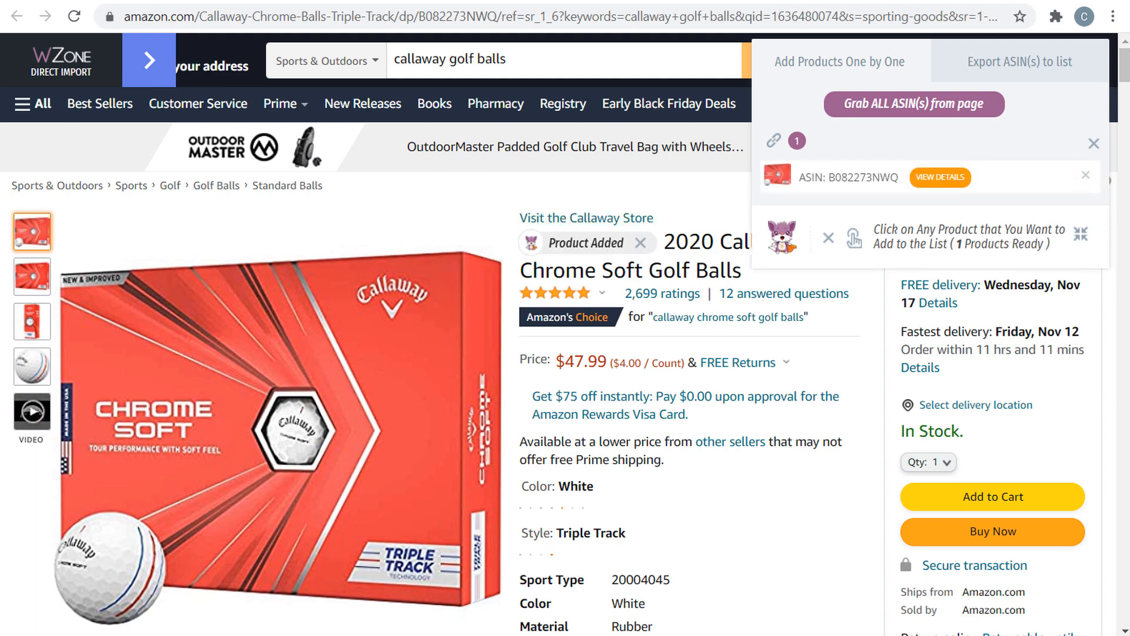
key("ctrl+Tab")
left_click(593, 235)
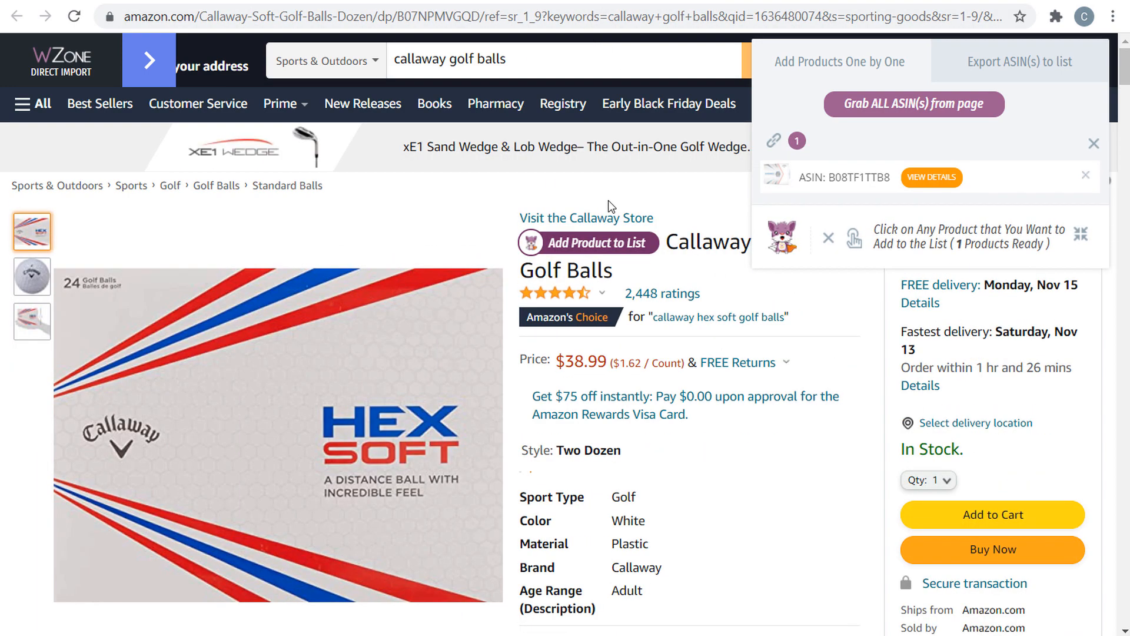
key("ctrl+Tab")
left_click(597, 247)
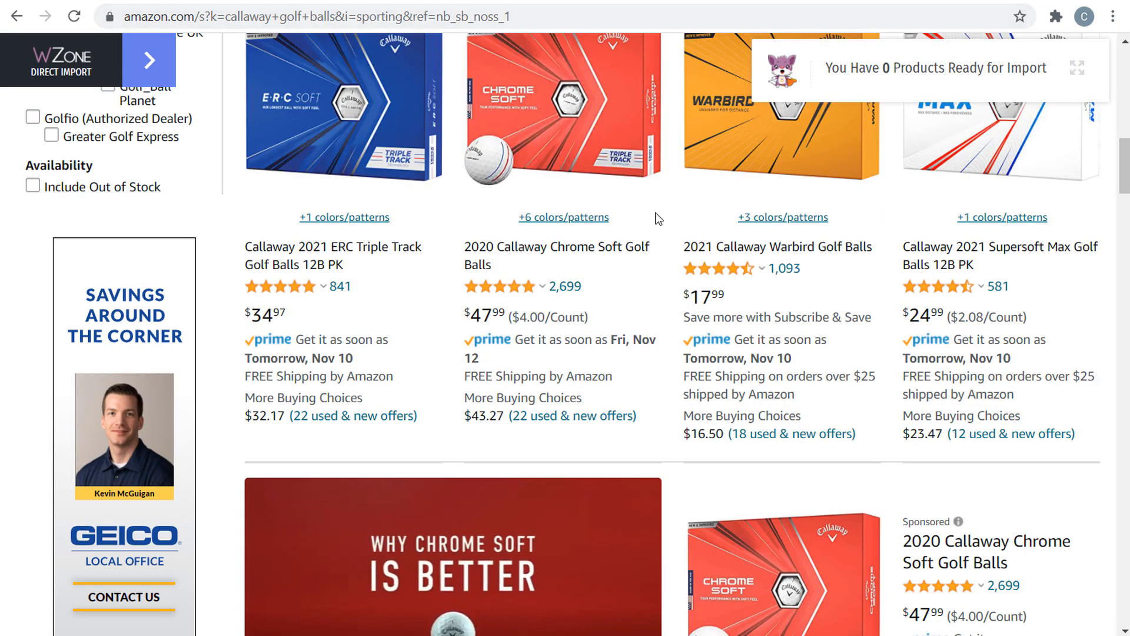
Step: Return to the Callaway golf balls search results and reload the page to refresh the ASIN grabber's product list
scroll(493, 238, "up", 5)
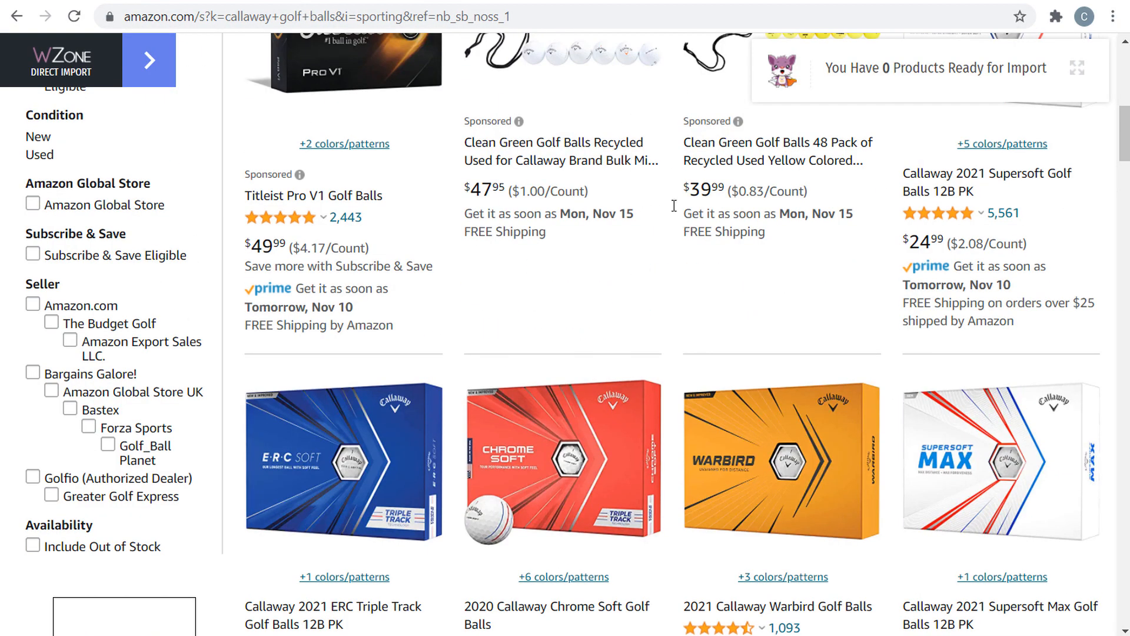
scroll(466, 189, "up", 3)
left_click(73, 16)
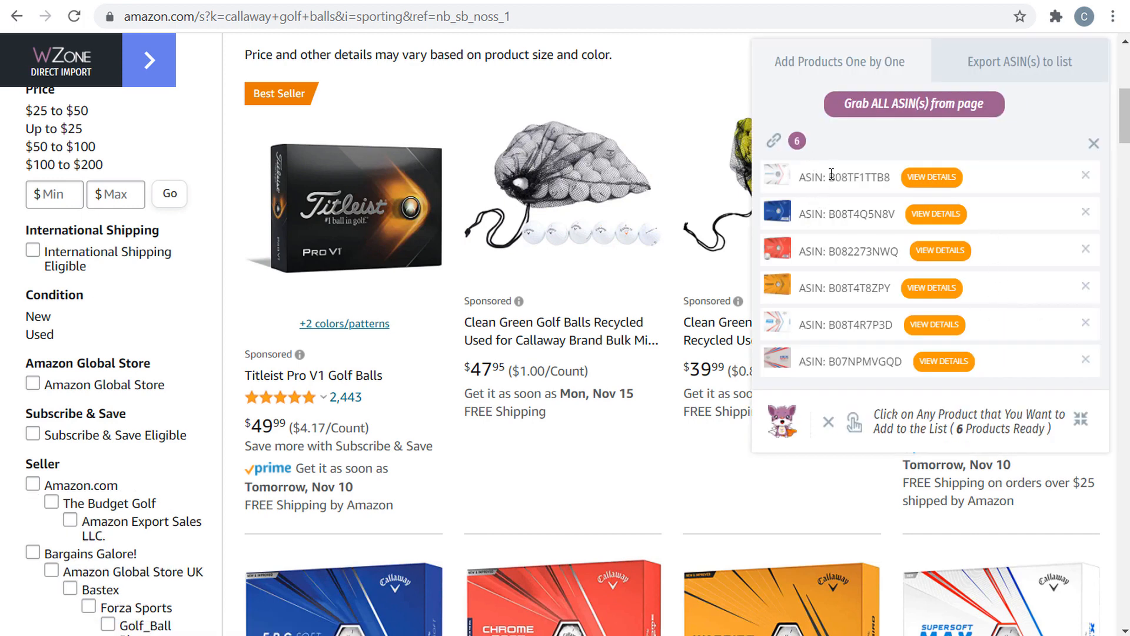
Step: Export the grabber's list of Callaway golf ball ASINs as copy/paste text and copy it
left_click(1025, 69)
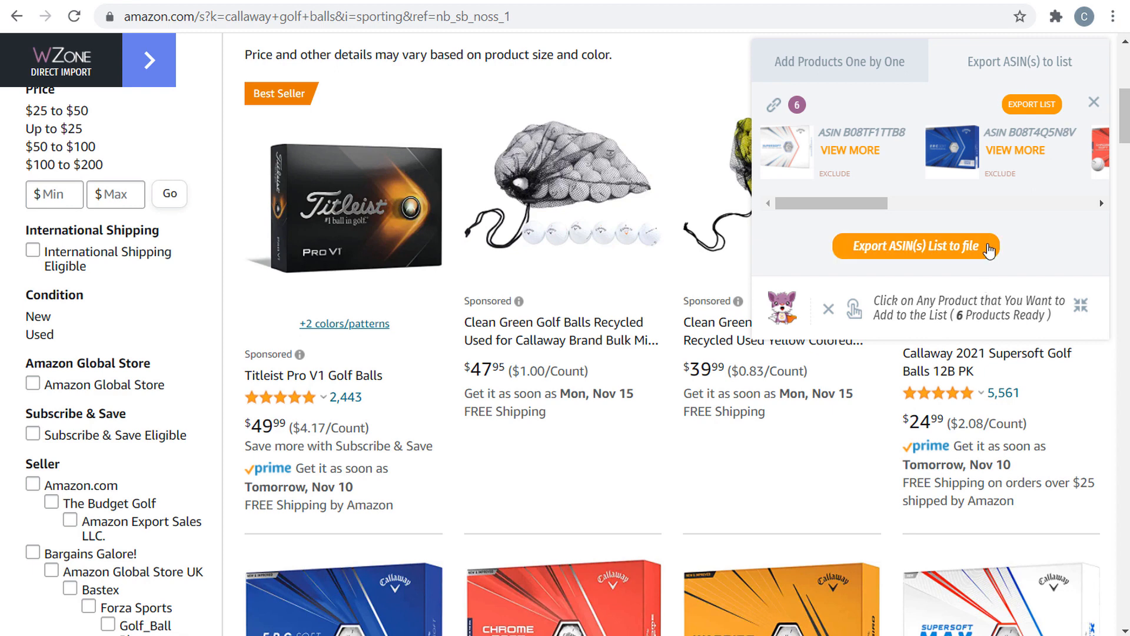
left_click(953, 250)
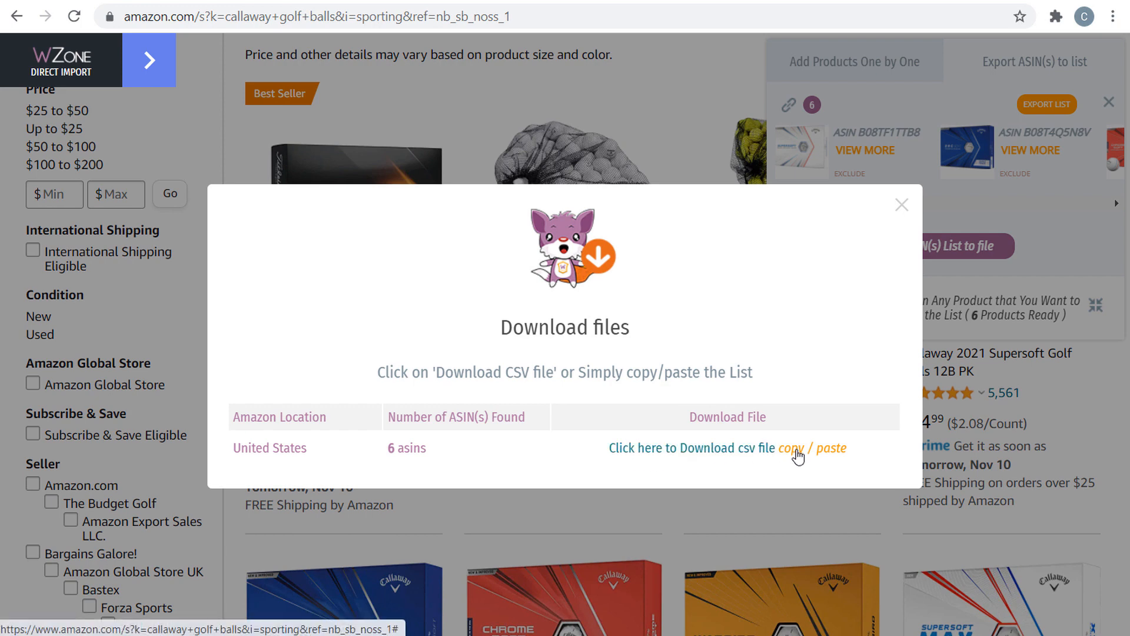
left_click(795, 458)
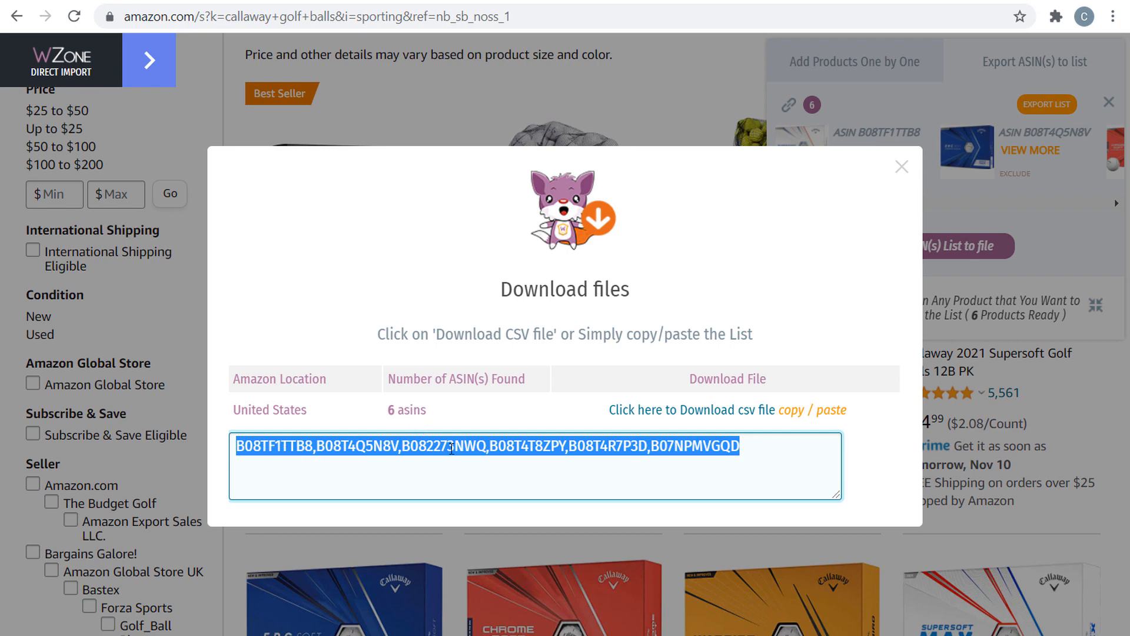
Step: Switch to WZone's Insane Import Mode, paste the copied ASIN codes, set the delimiter to Comma and add them to the queue
left_click(53, 1)
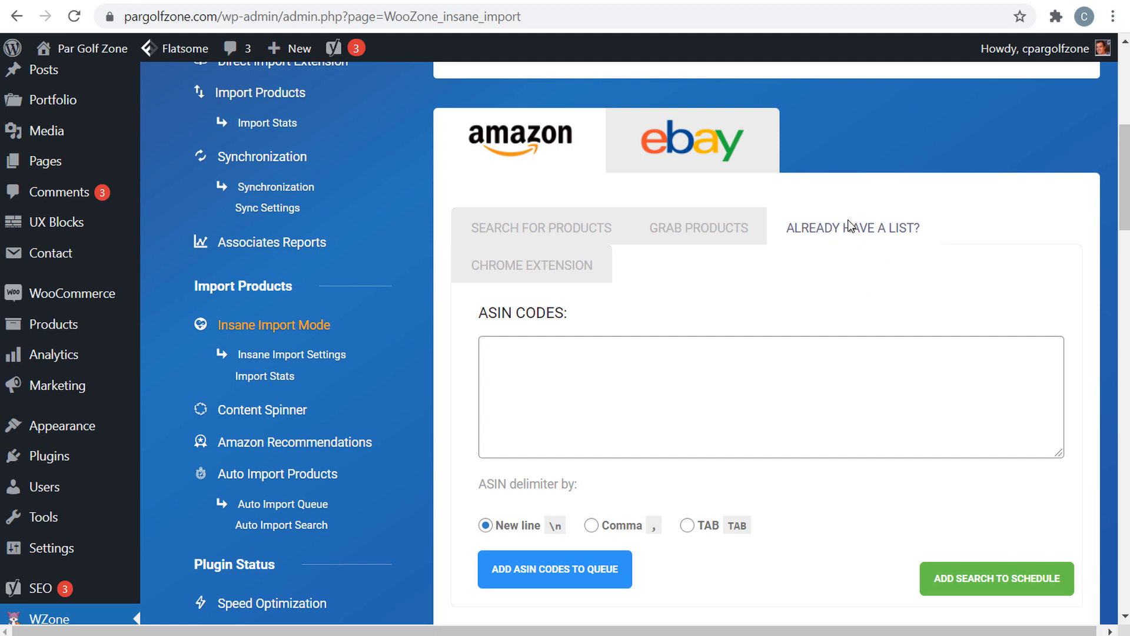
left_click(593, 359)
key("ctrl+v")
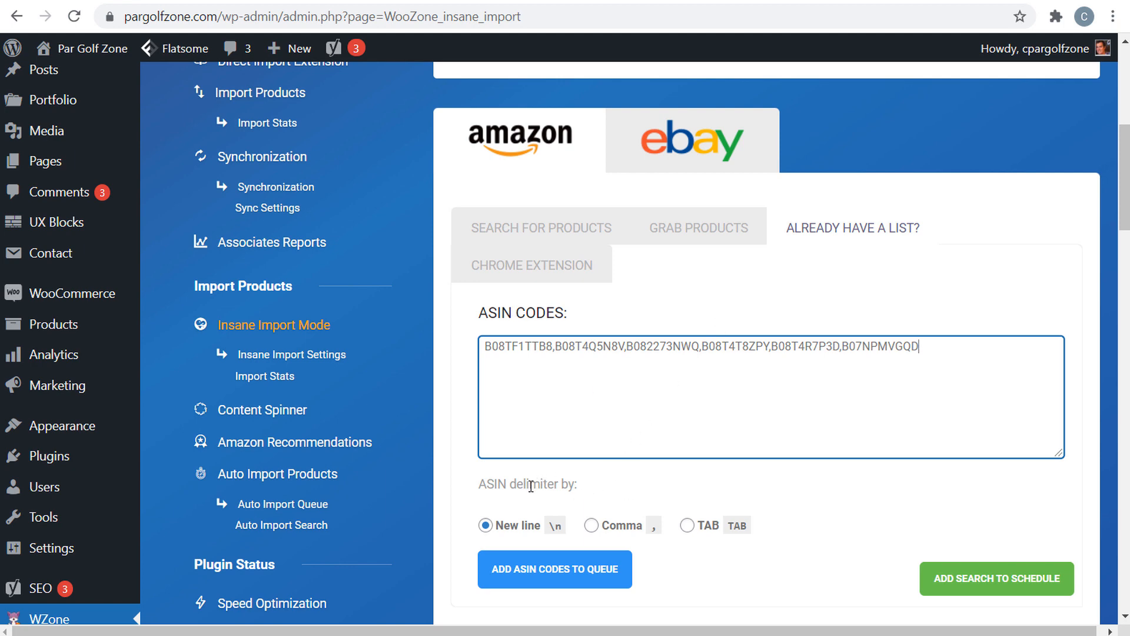
left_click(591, 526)
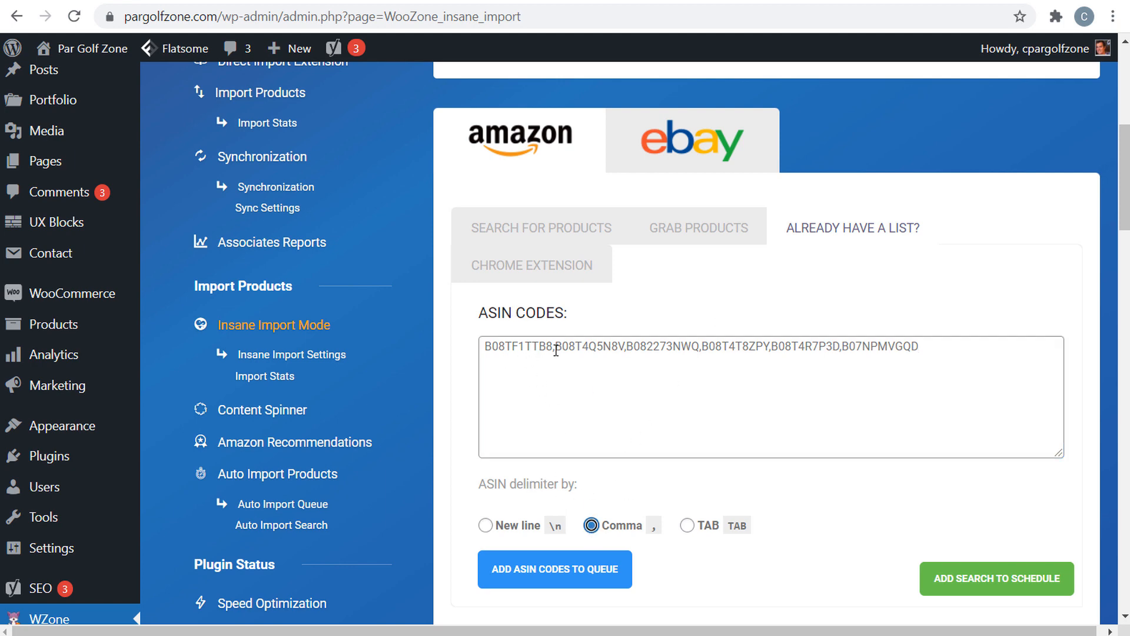
scroll(899, 422, "down", 1)
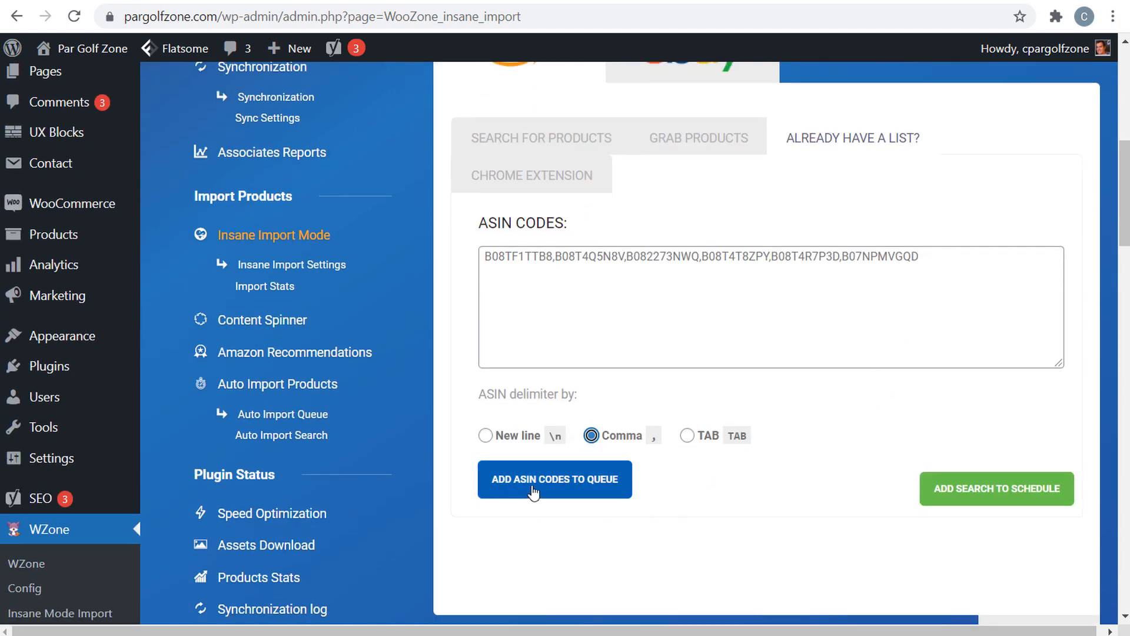
left_click(578, 492)
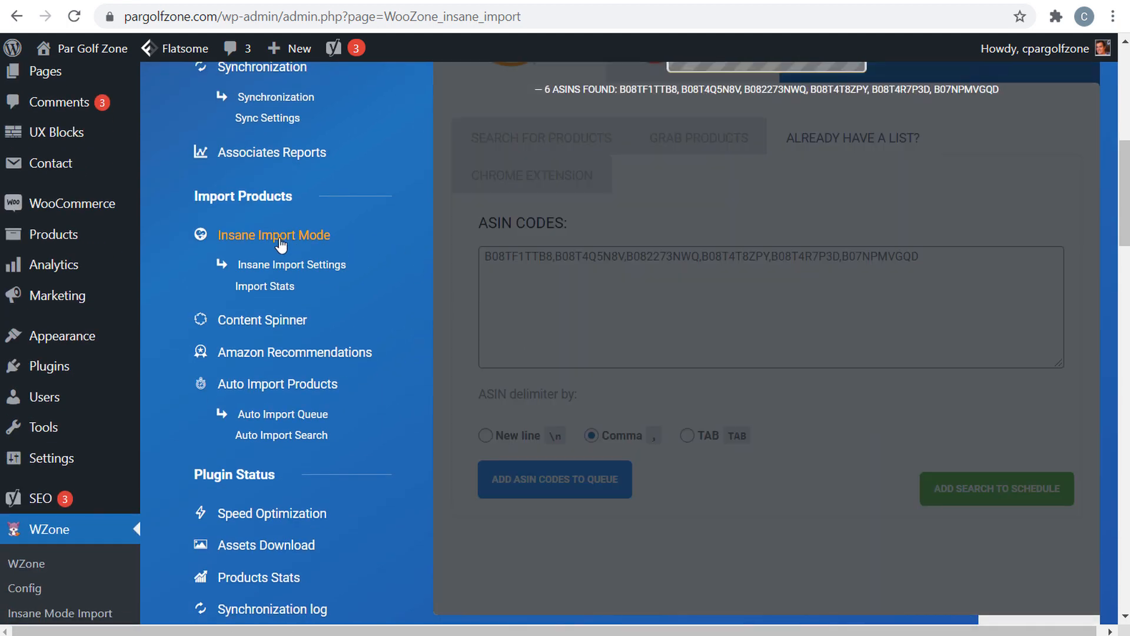
Step: In the queued products, deselect everything and select only the first three Callaway golf ball products for import
left_click(332, 235)
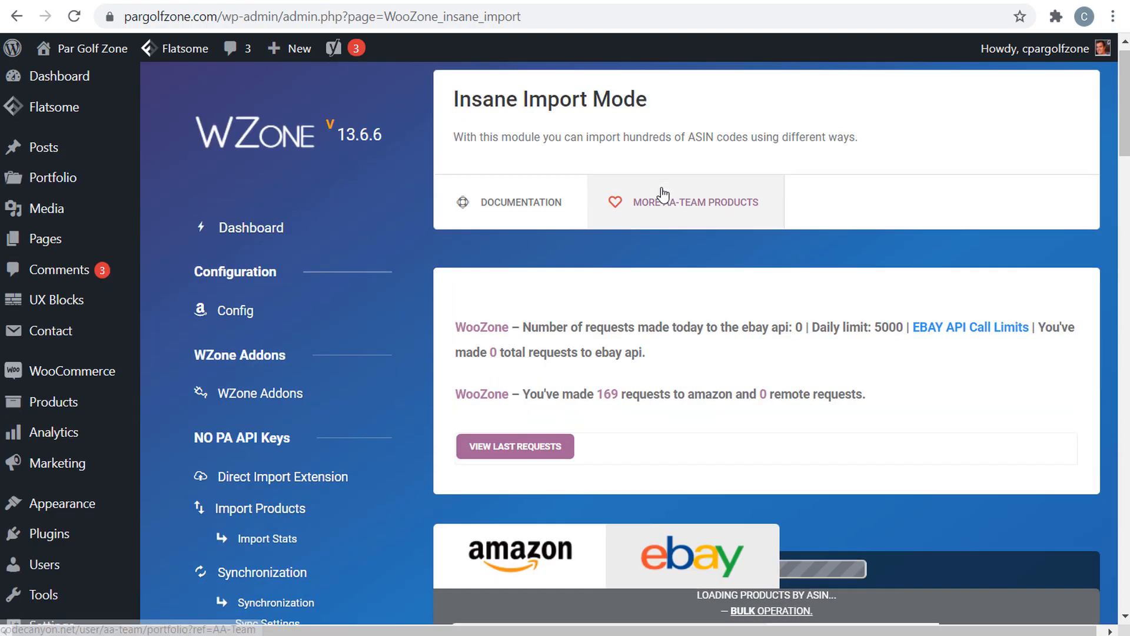
scroll(450, 274, "down", 12)
scroll(412, 353, "down", 6)
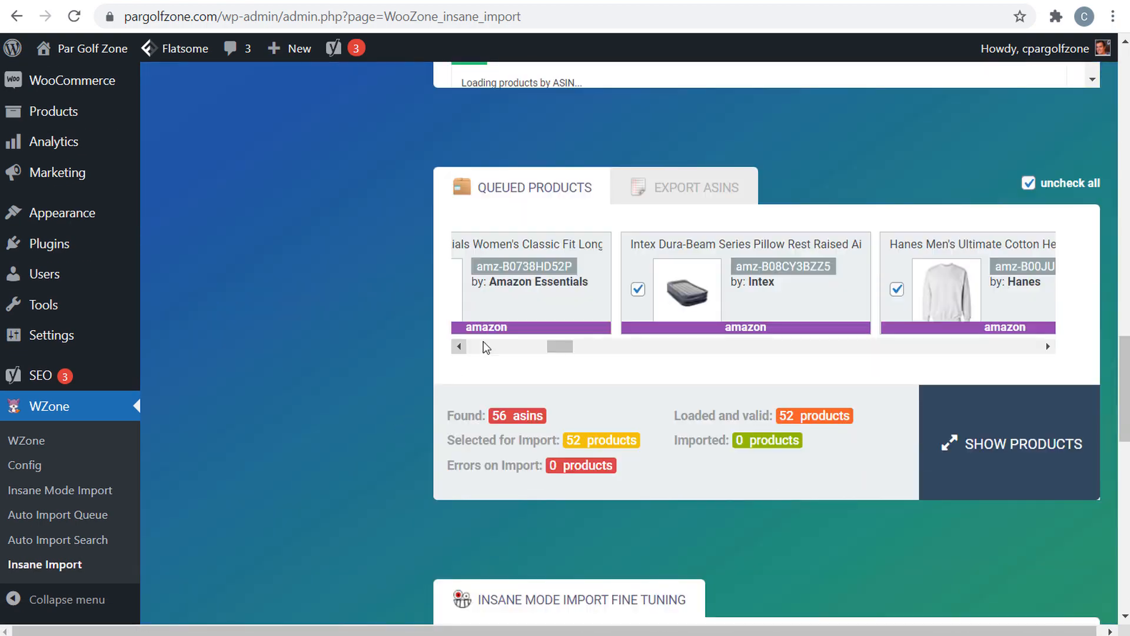
left_click_drag(564, 345, 439, 352)
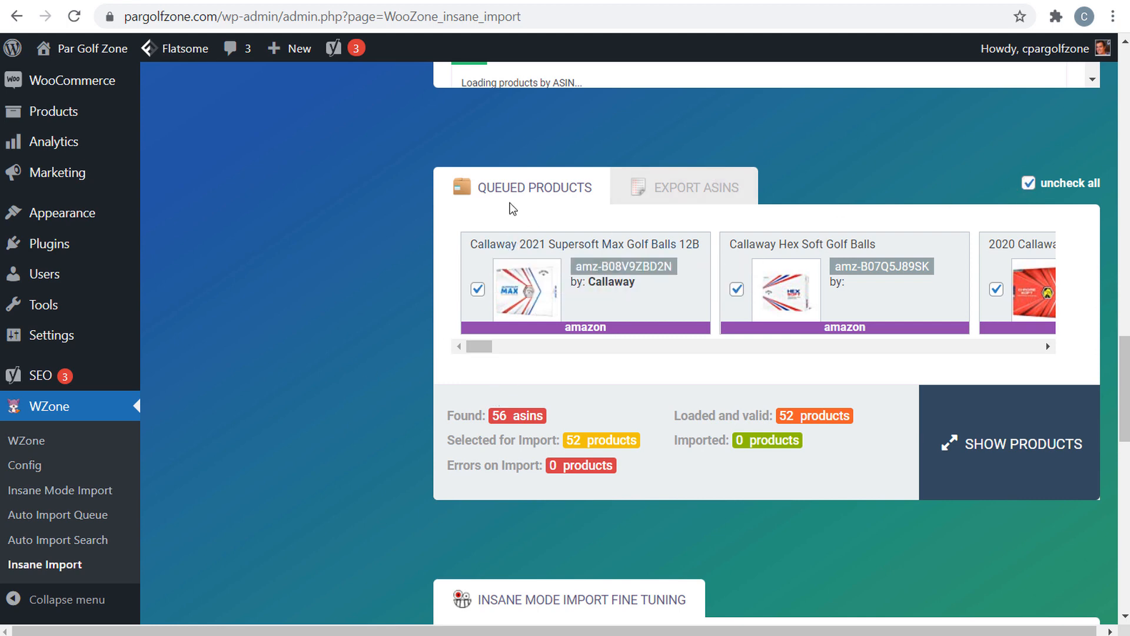
left_click(1028, 183)
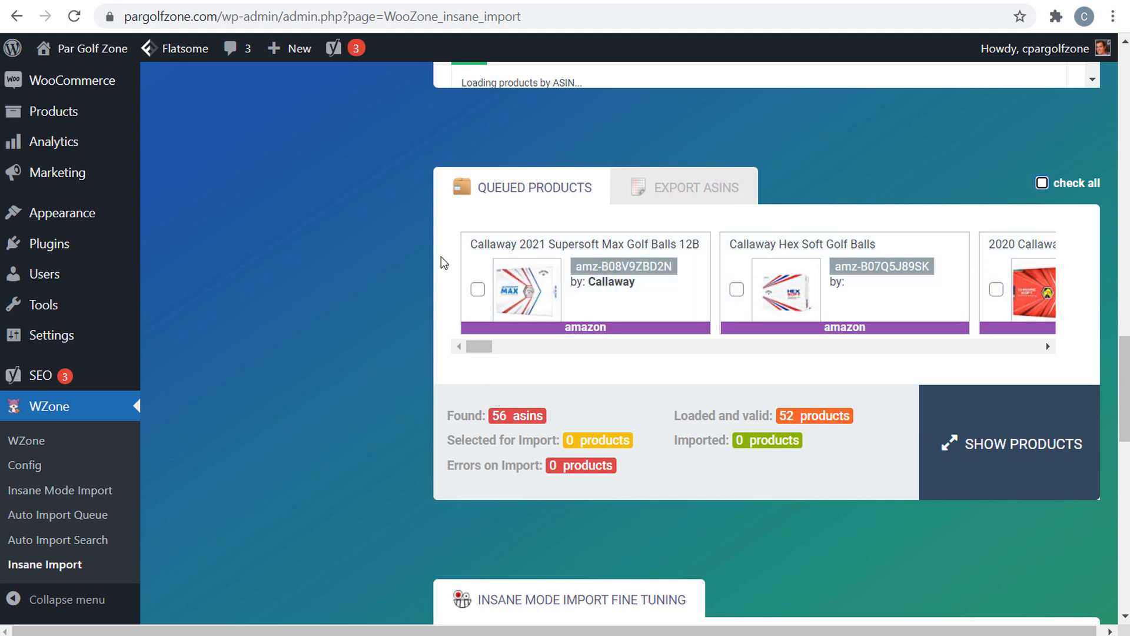
left_click(477, 289)
left_click(737, 289)
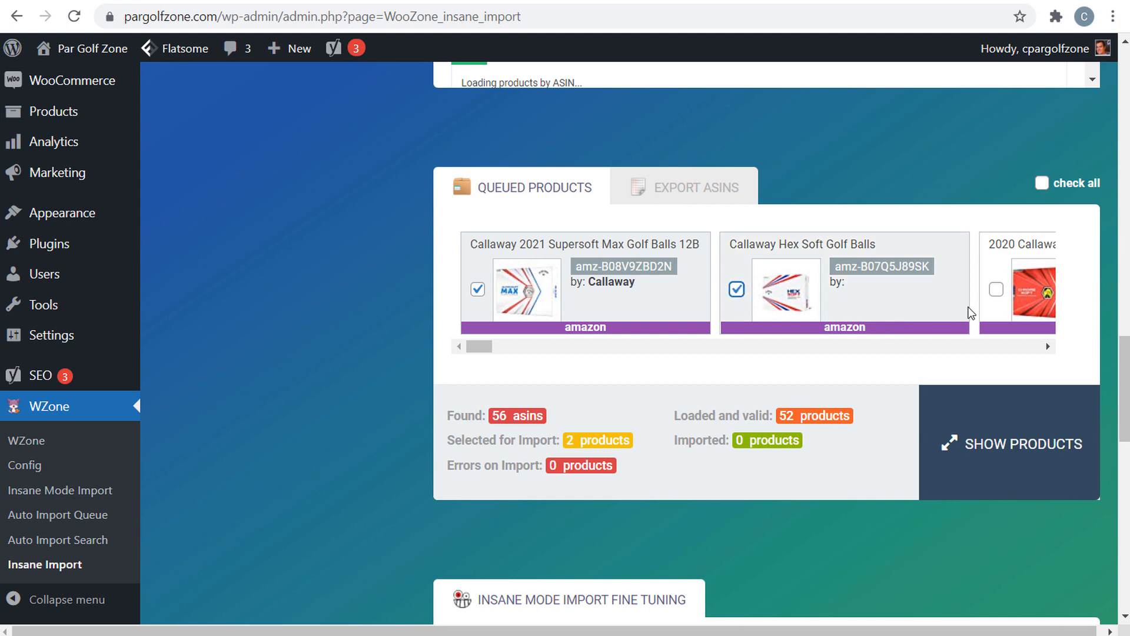
left_click(996, 289)
left_click_drag(486, 348, 478, 348)
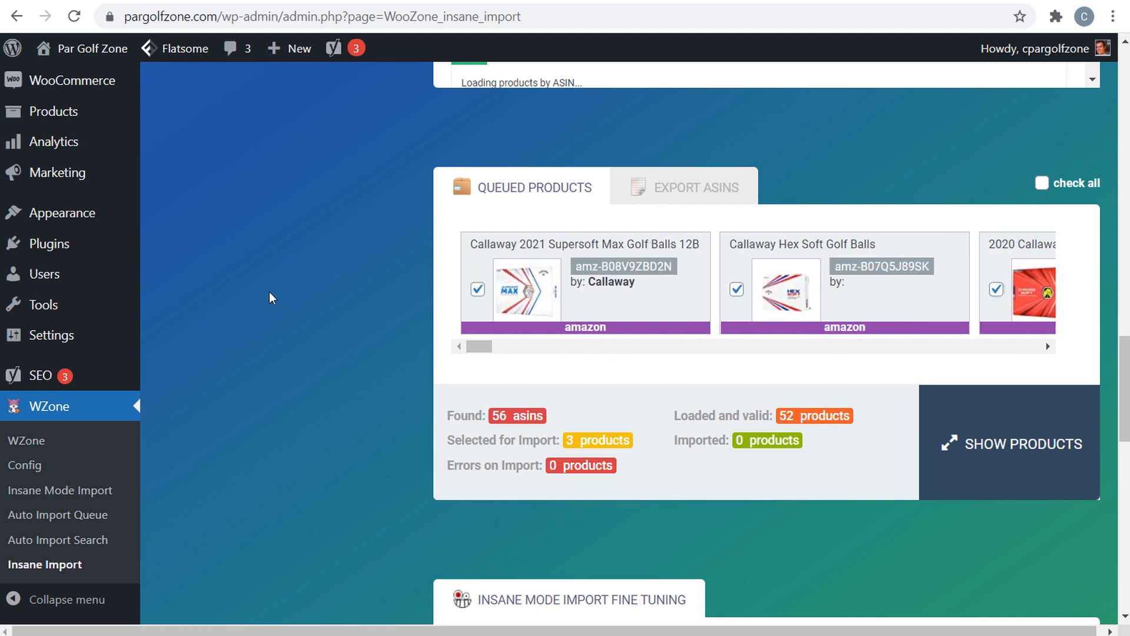
Step: Import the selected queued products into the Callaway Golf Balls category and check the import log
scroll(340, 297, "up", 10)
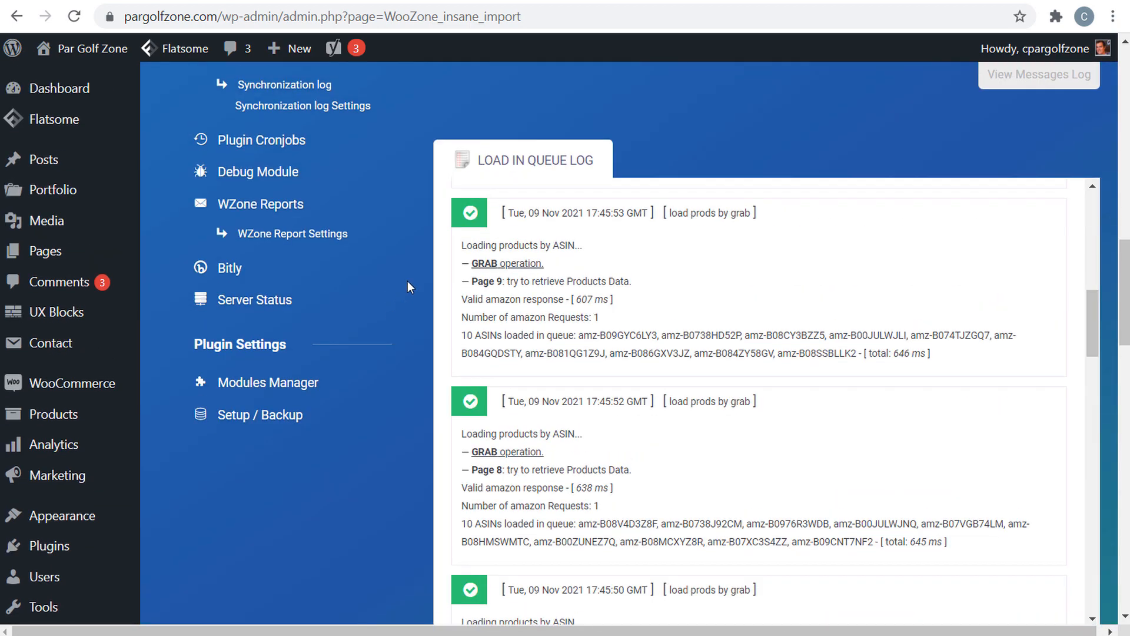
scroll(411, 287, "down", 10)
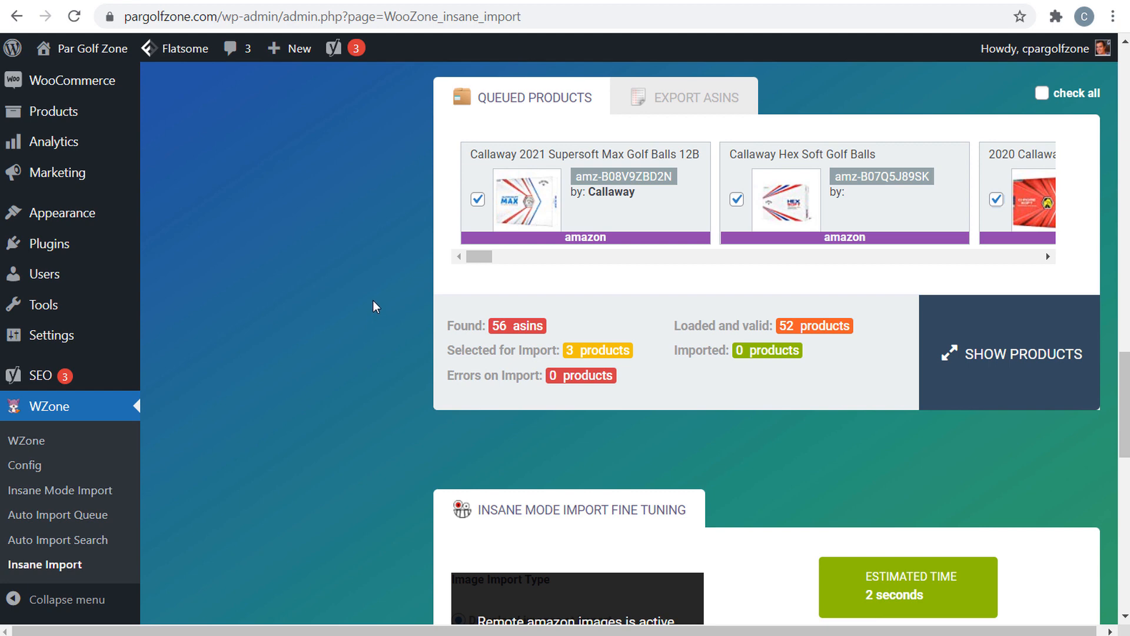
scroll(400, 263, "down", 8)
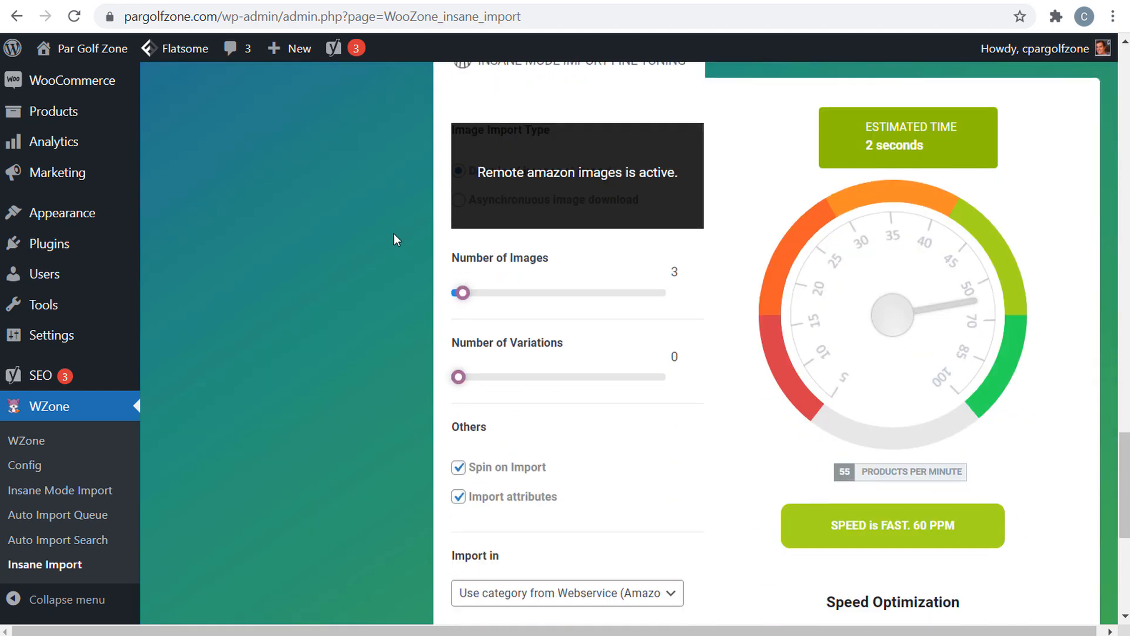
scroll(394, 233, "down", 3)
left_click(588, 414)
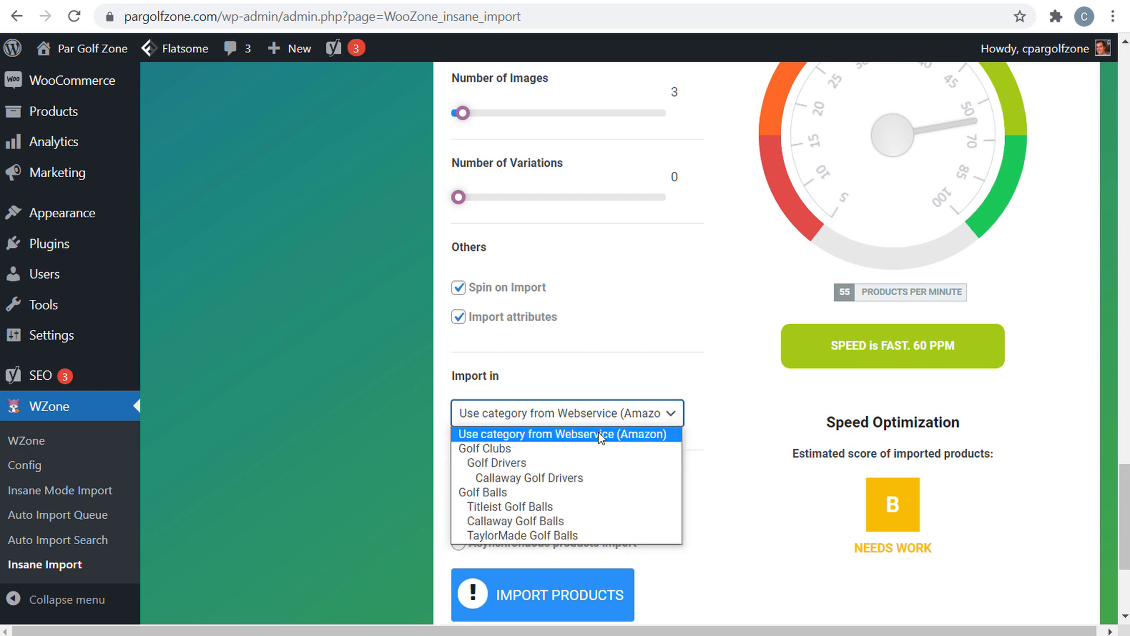
left_click(541, 521)
scroll(361, 343, "down", 3)
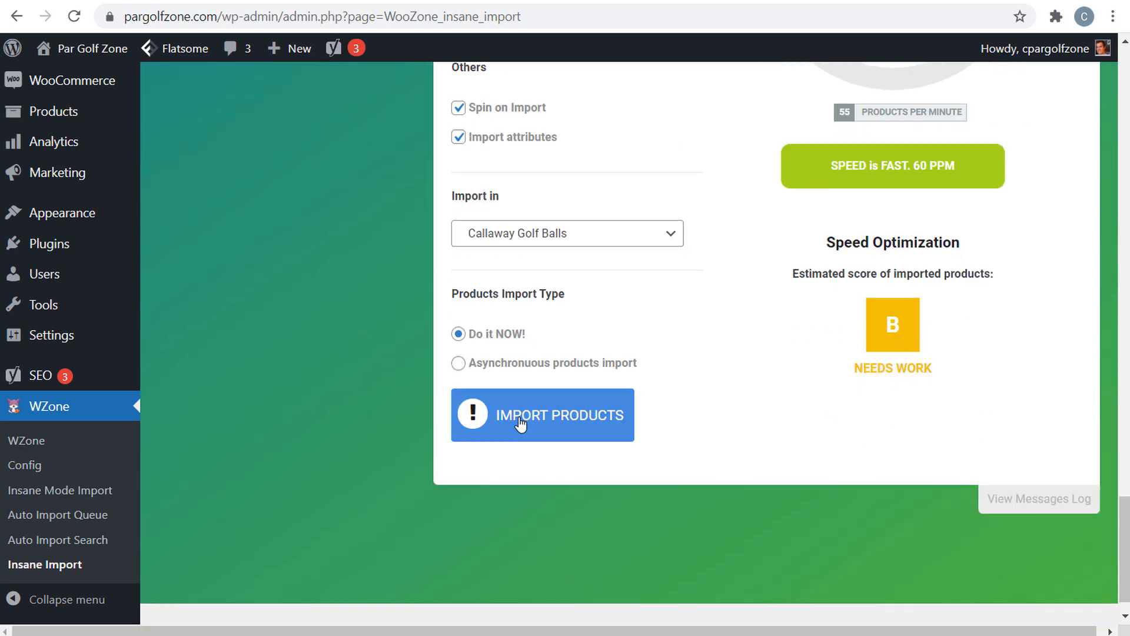
left_click(552, 419)
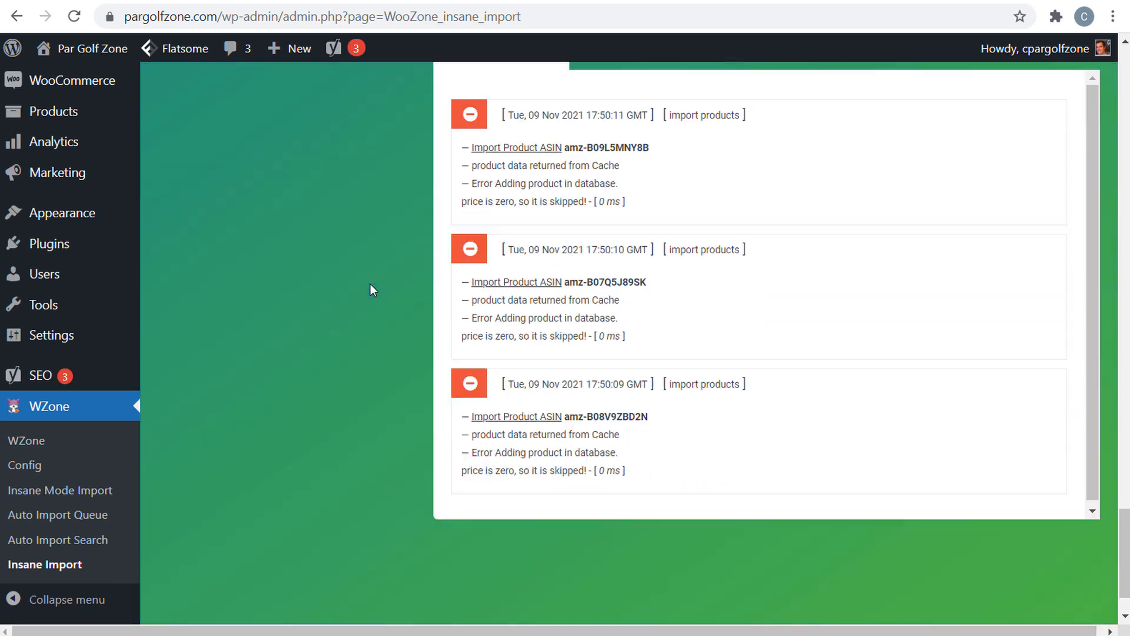
left_click_drag(474, 221, 575, 219)
left_click(574, 199)
scroll(403, 182, "up", 12)
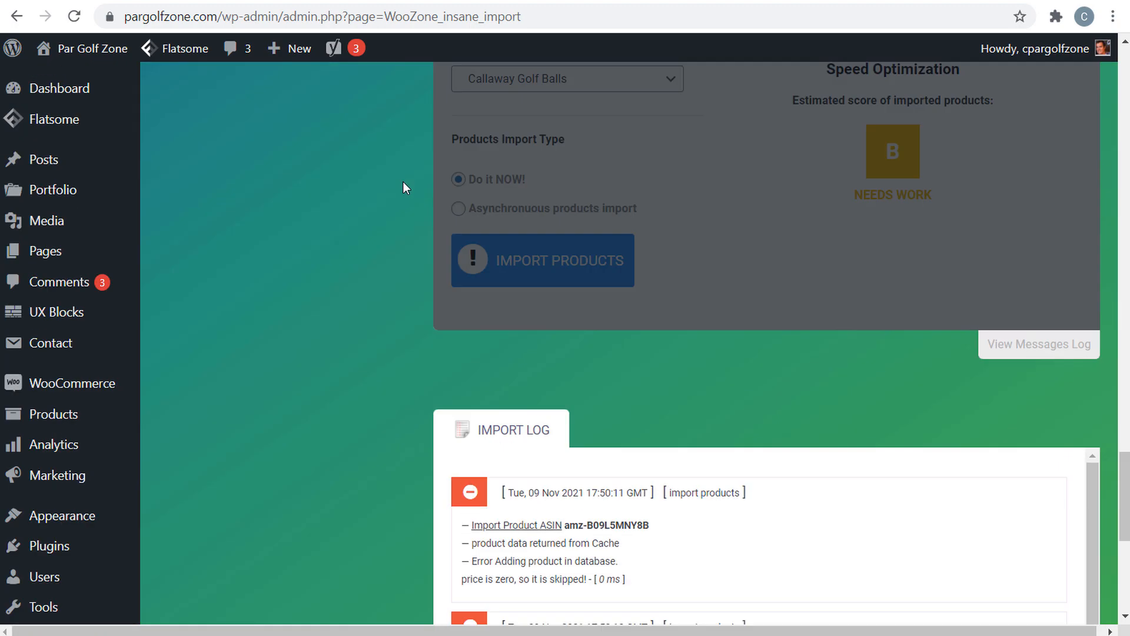
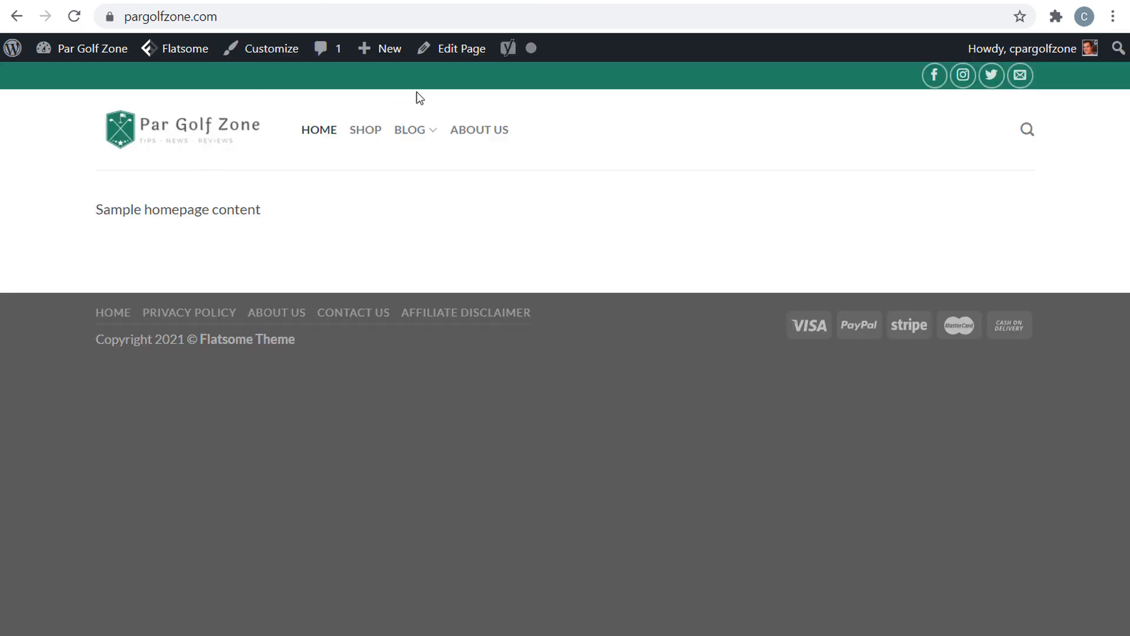
Step: Open the site's homepage for editing in a new tab and locate its sample homepage content on the page and in the editor
right_click(474, 47)
left_click(529, 55)
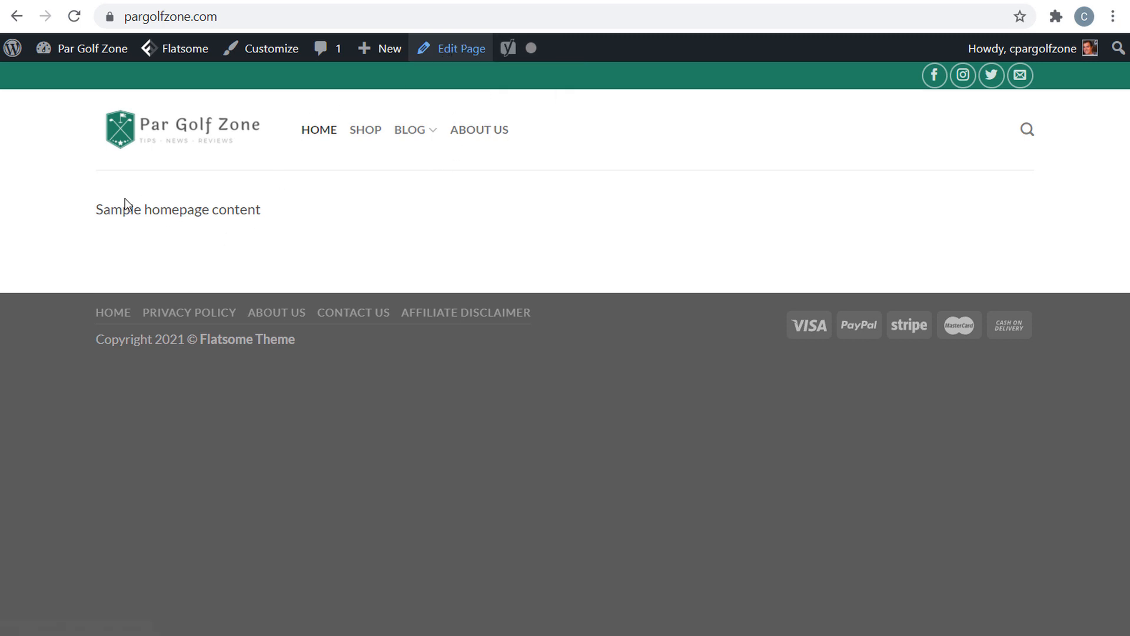
left_click_drag(101, 209, 368, 227)
left_click(377, 226)
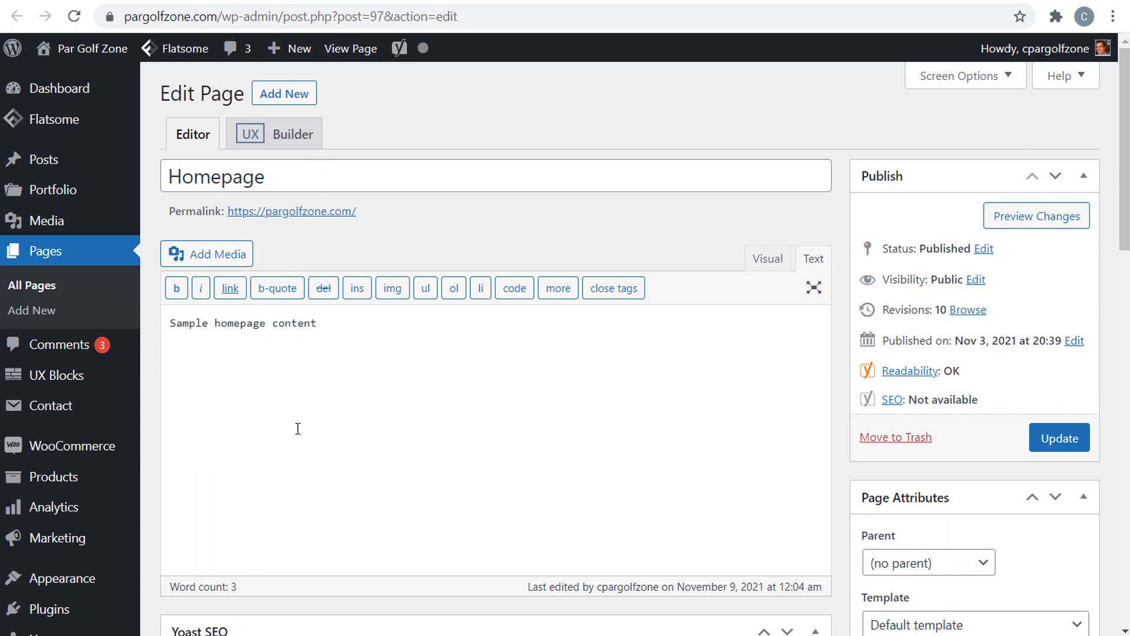
left_click_drag(170, 323, 390, 335)
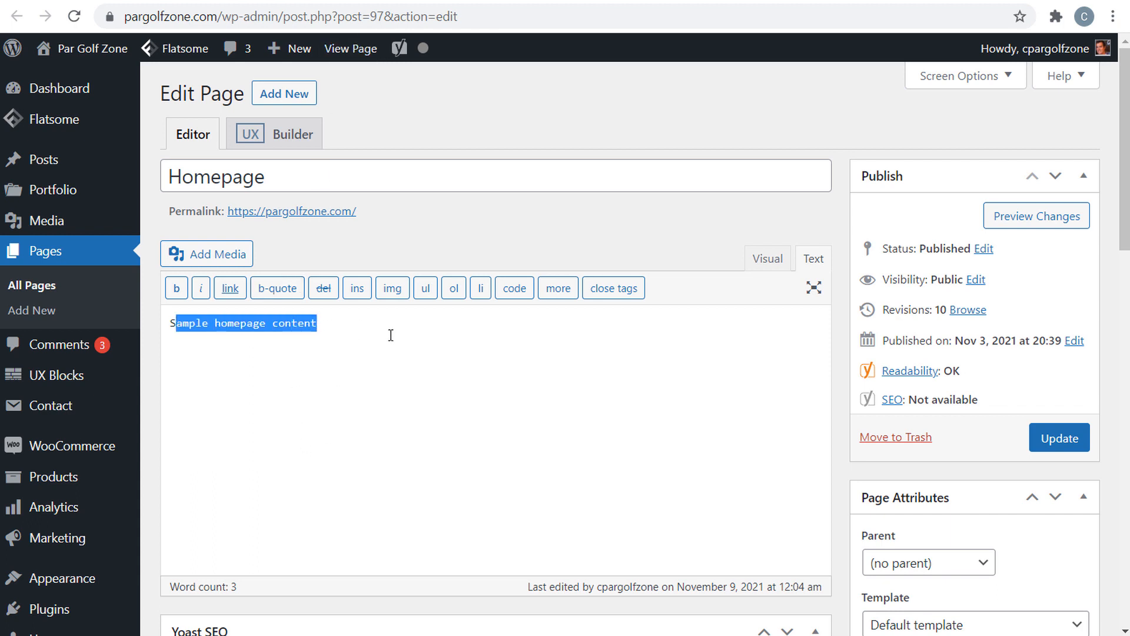
left_click(391, 336)
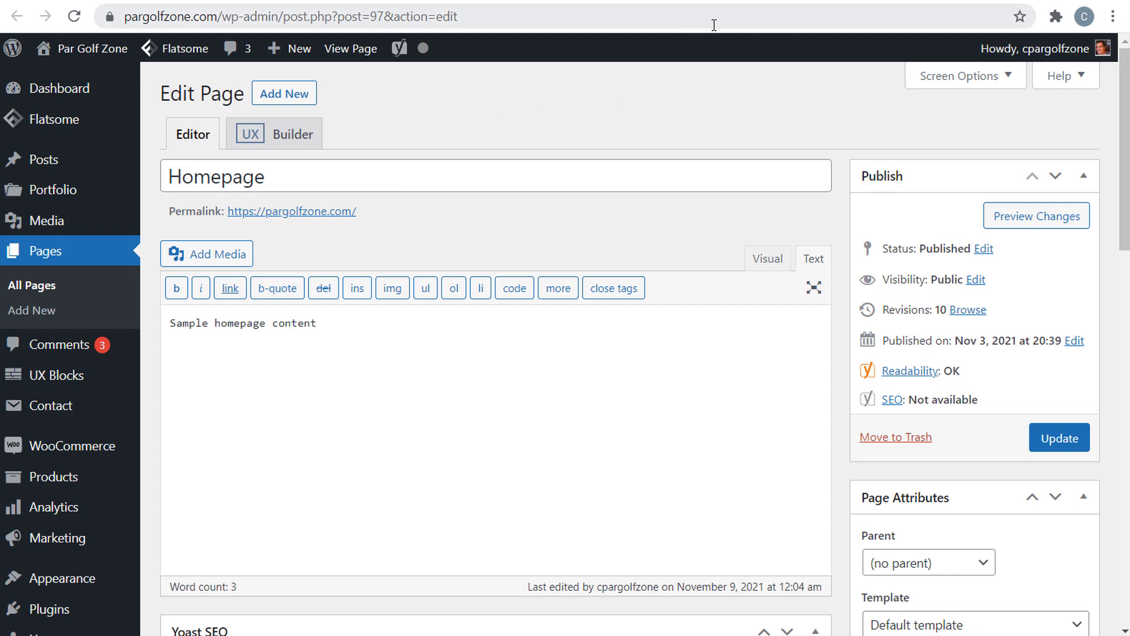
Step: Switch to WooCommerce's shortcodes documentation and examine the arguments section, highlighting the [add_to_cart] shortcode
left_click(728, 1)
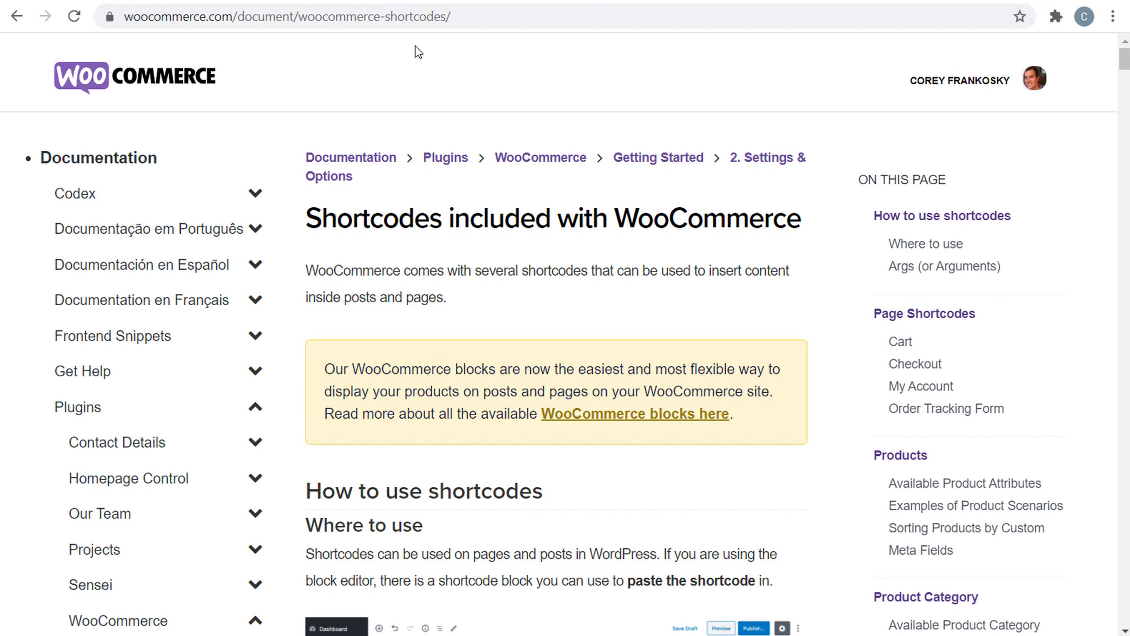
left_click(174, 10)
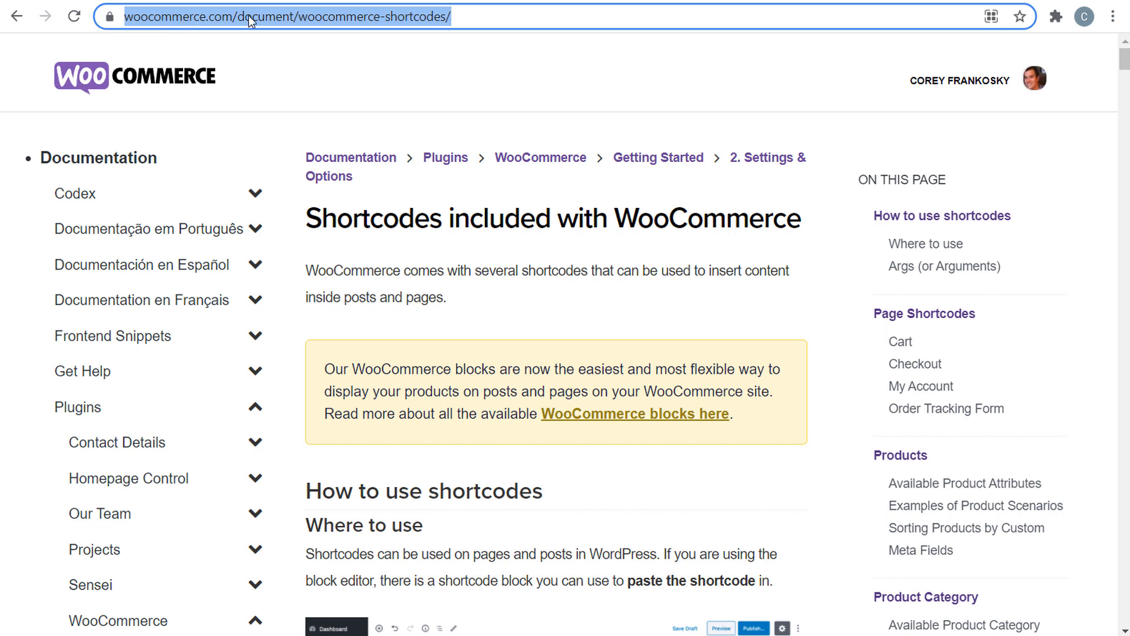
left_click(387, 228)
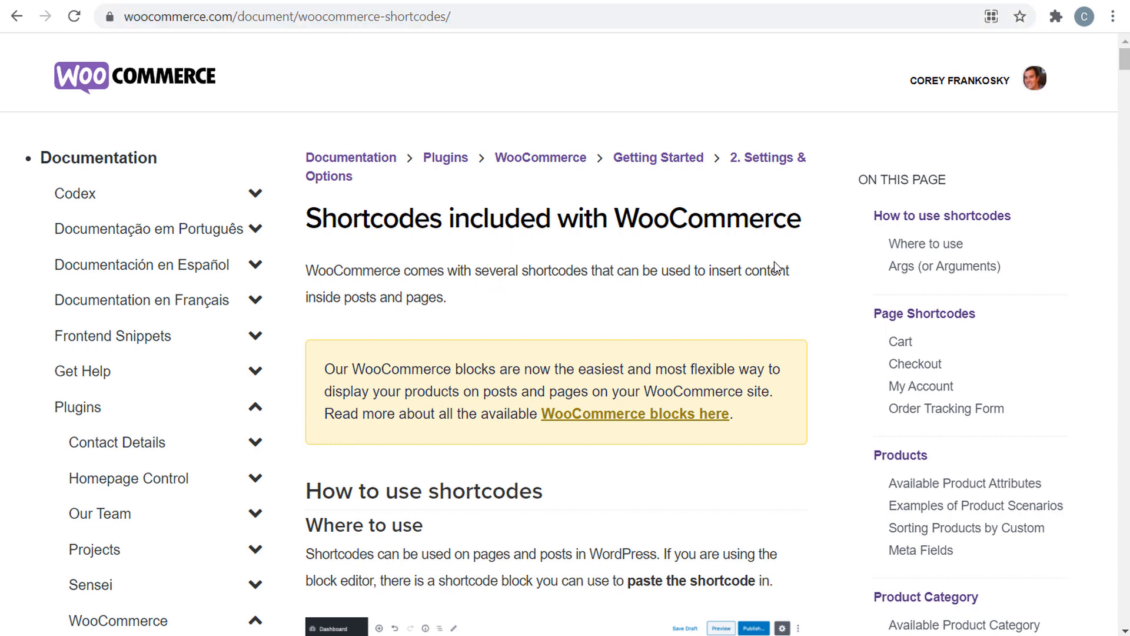
scroll(807, 270, "down", 12)
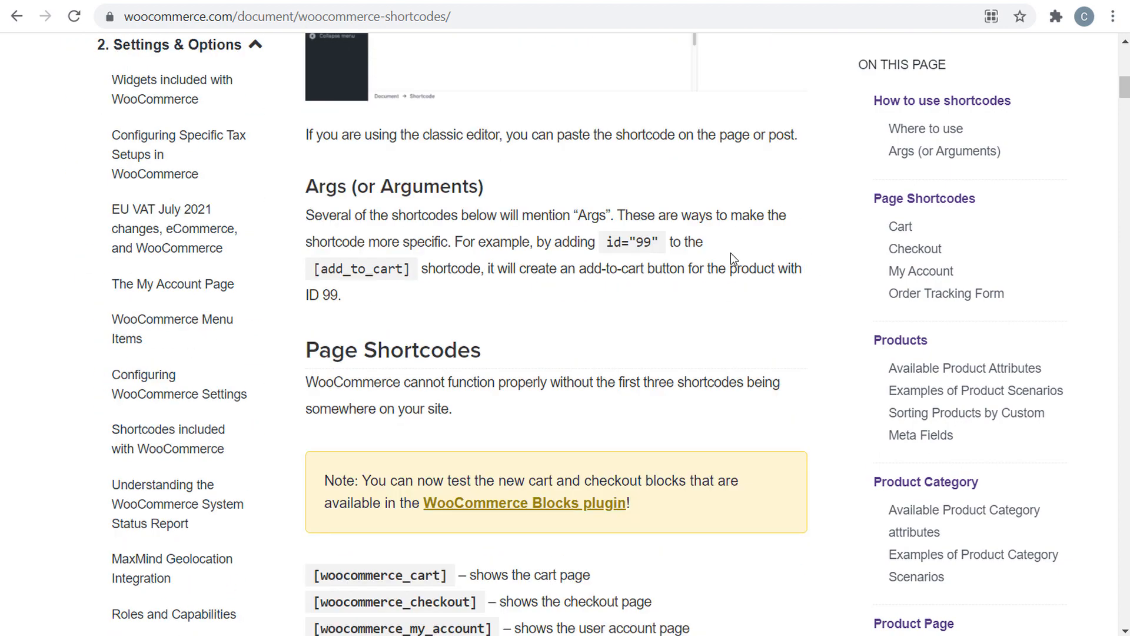
scroll(478, 248, "down", 2)
left_click_drag(412, 179, 316, 181)
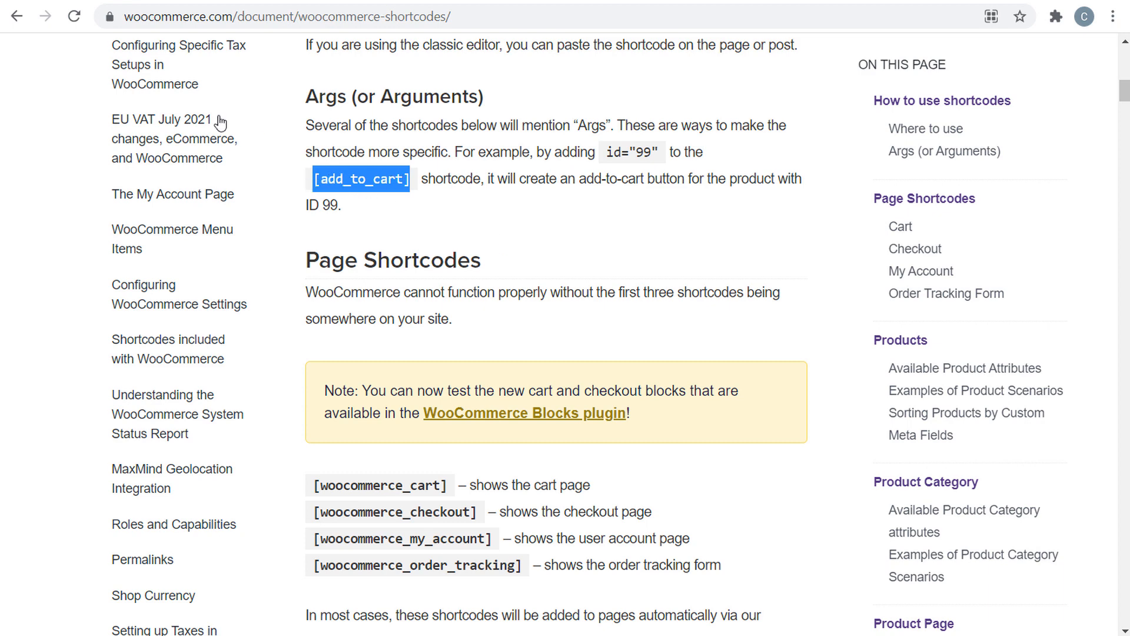
Step: Copy the [woocommerce_cart] shortcode from the documentation and insert it below the sample content on the Homepage page
left_click(323, 0)
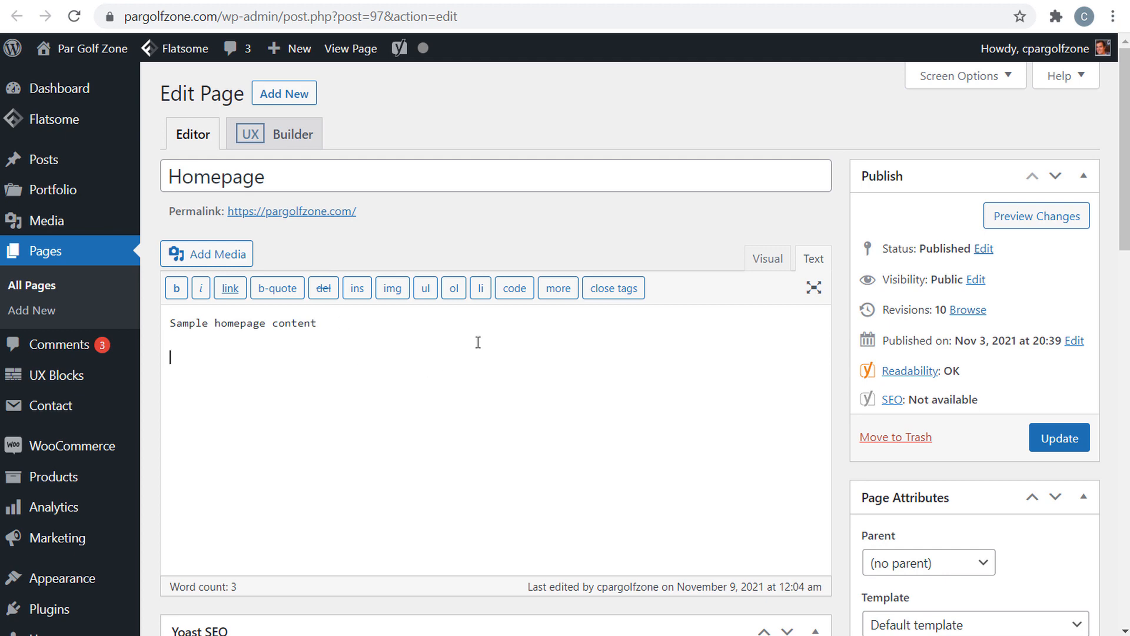
left_click(380, 1)
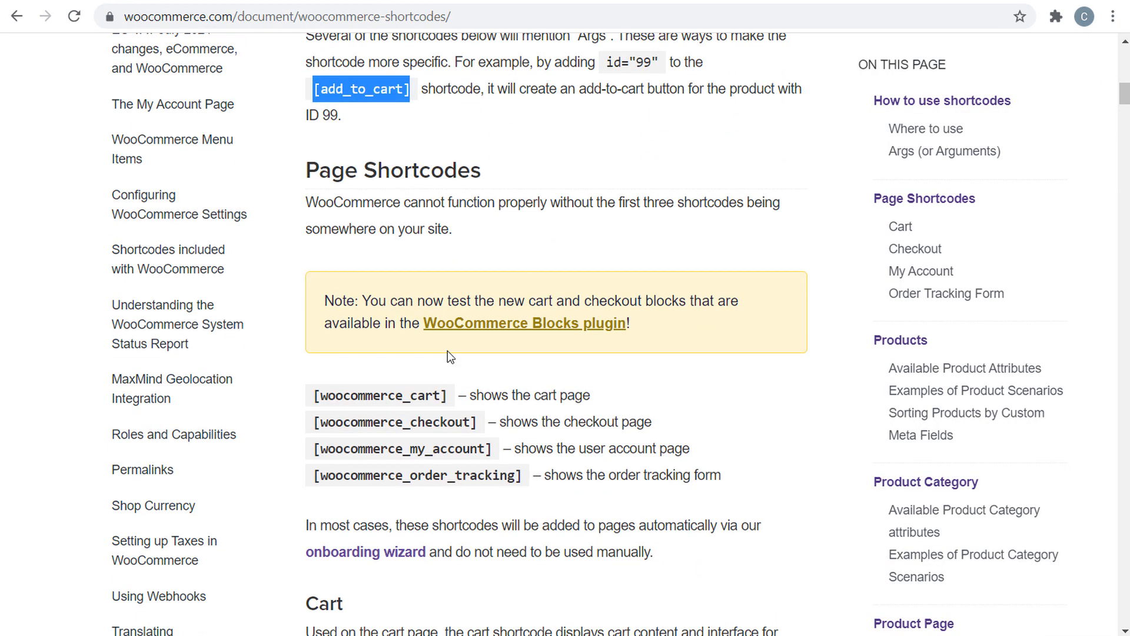
left_click_drag(452, 402, 317, 394)
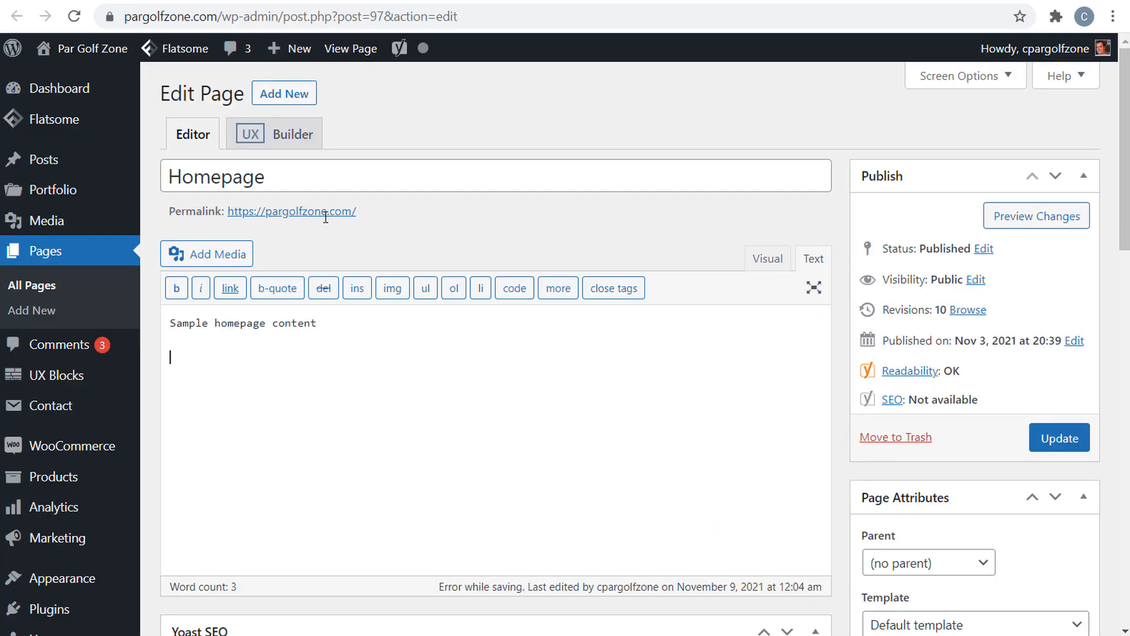
type("[woocommerce_cart]")
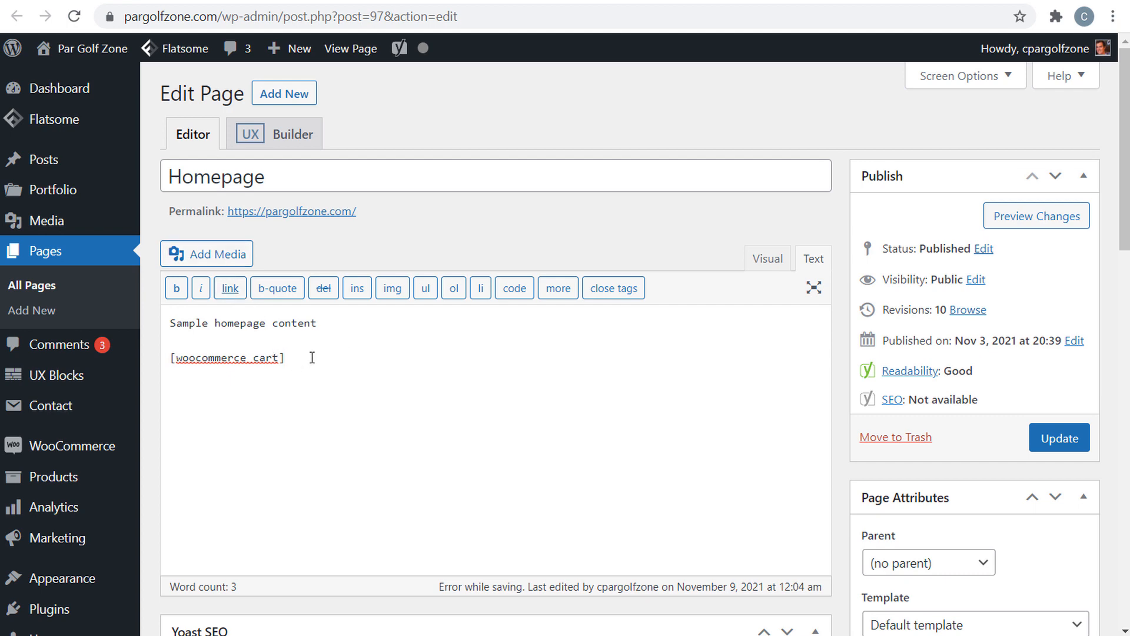
Step: Replace the cart shortcode and sample text on the Homepage page with centered h2 headings "Shop Golf Ball Brands" and "Shop Popular Golf Balls"
left_click_drag(310, 357, 169, 364)
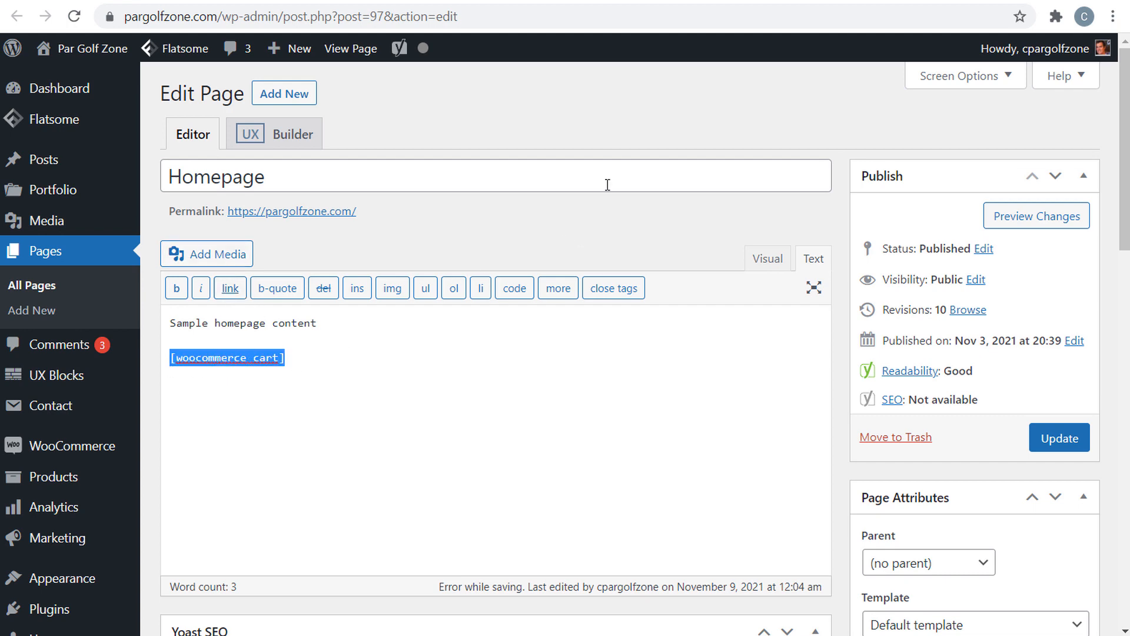
key("BackSpace")
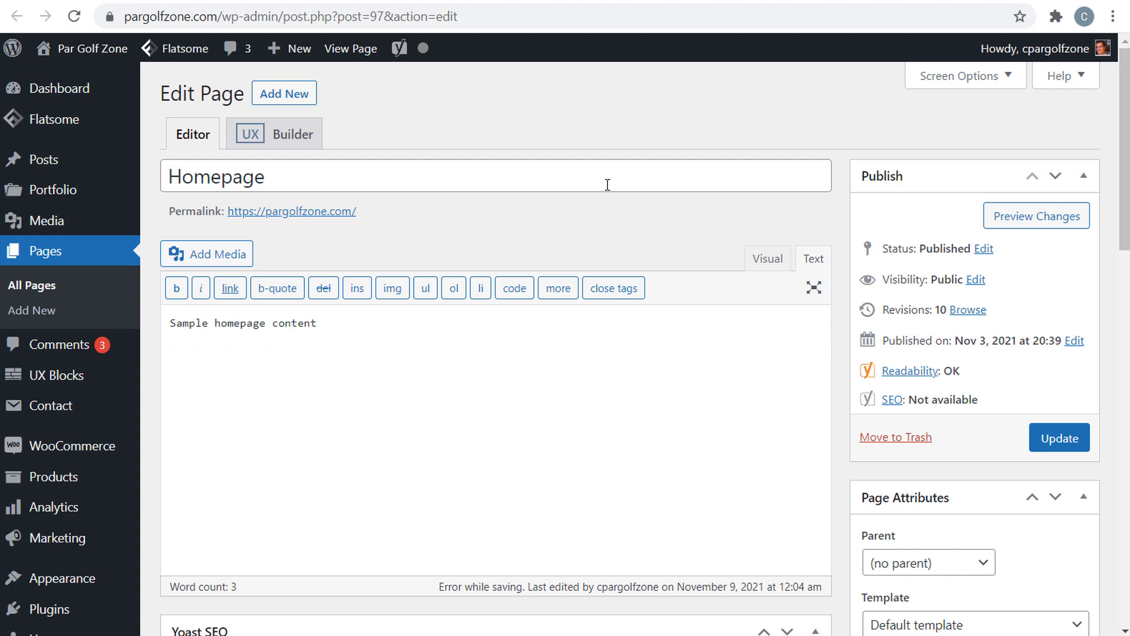
left_click_drag(352, 323, 152, 322)
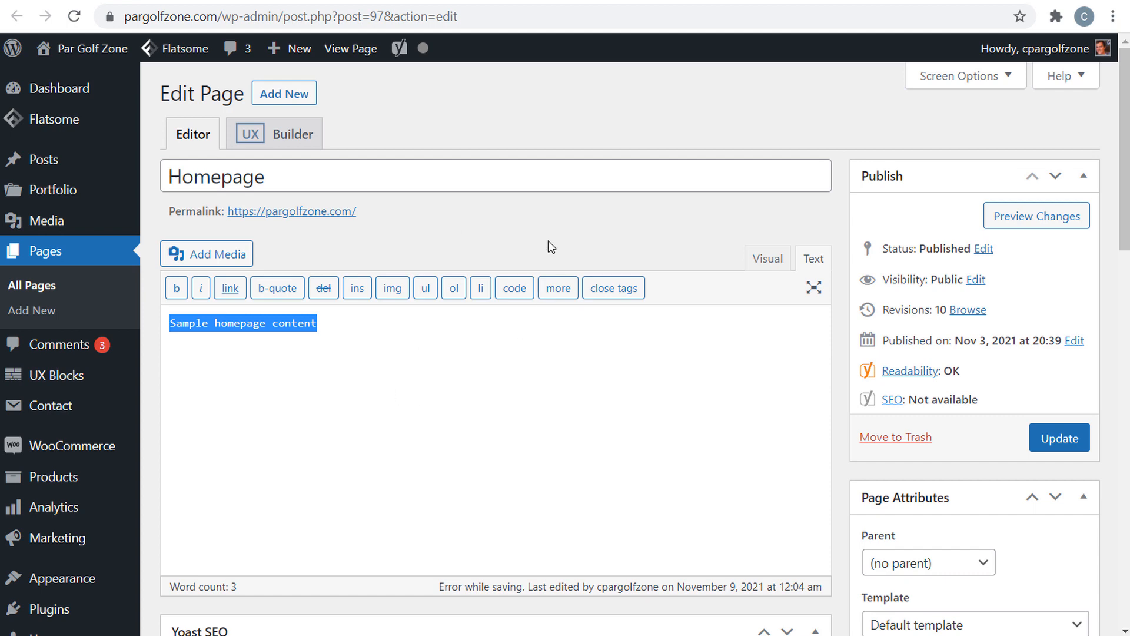
type("<h2 align=")
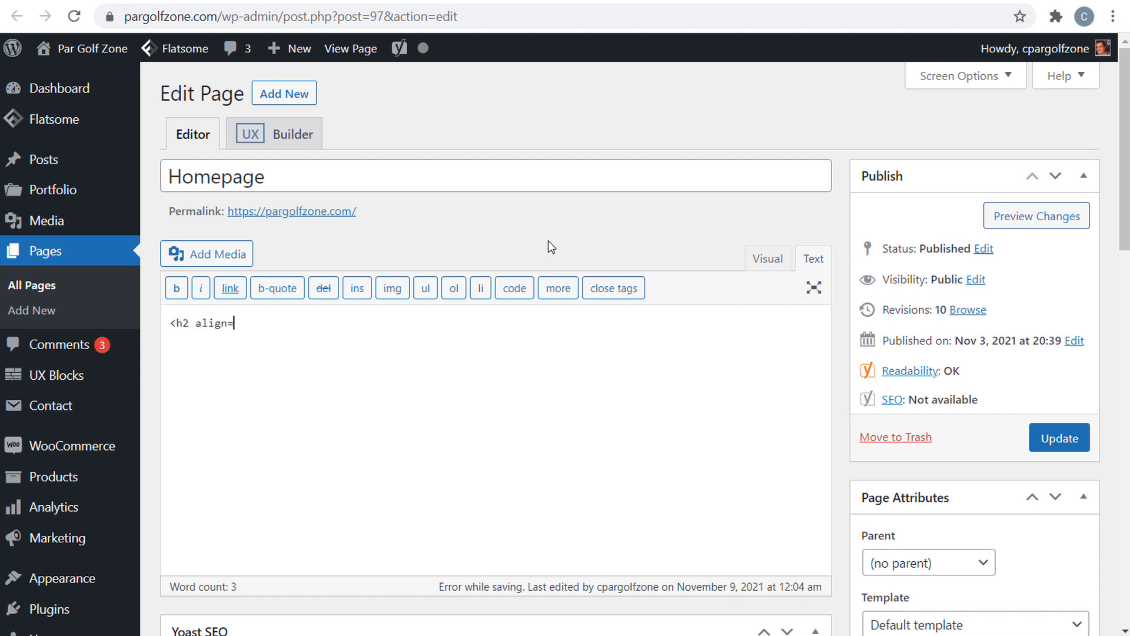
type("\"center\">Shop Golf Ball Brands</h2>    <h2 align=\"center\">Shop Popular Golf Balls</h2>")
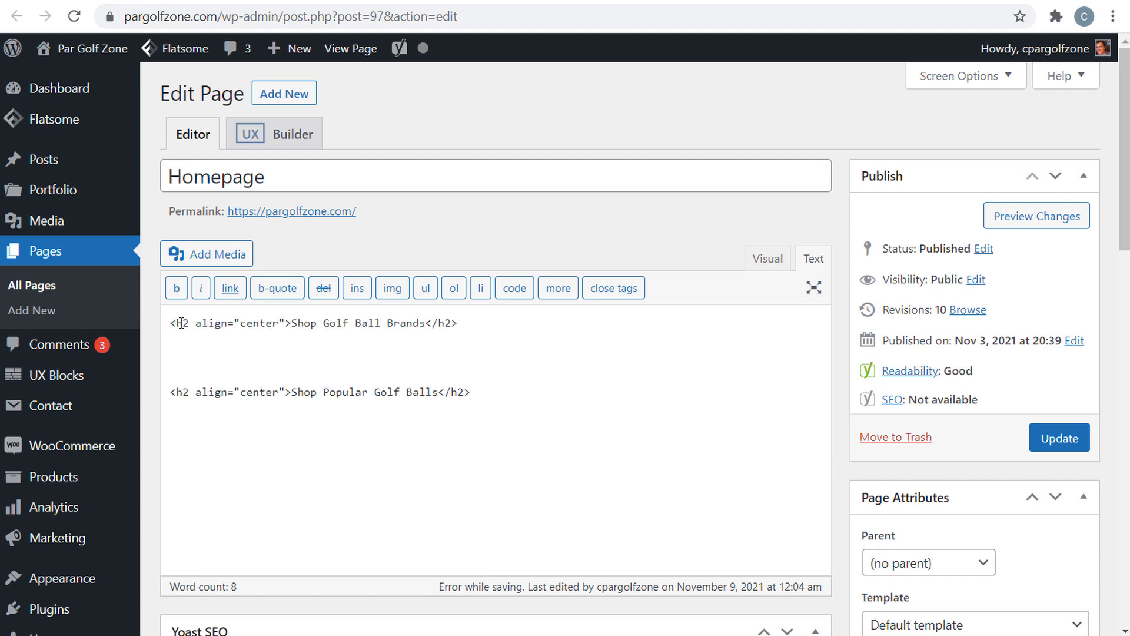
left_click_drag(182, 323, 322, 325)
left_click(349, 323)
Step: Copy the [product_categories] shortcode from the WooCommerce shortcodes documentation and insert it between the two headings on the Homepage page
left_click(383, 0)
scroll(552, 391, "down", 5)
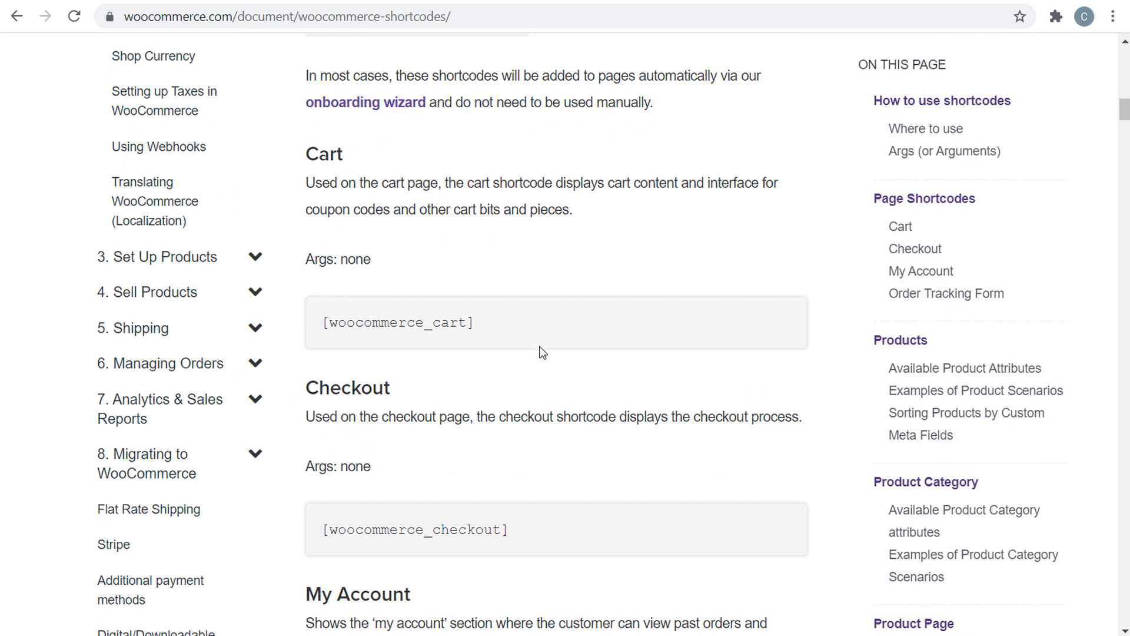
scroll(542, 352, "down", 15)
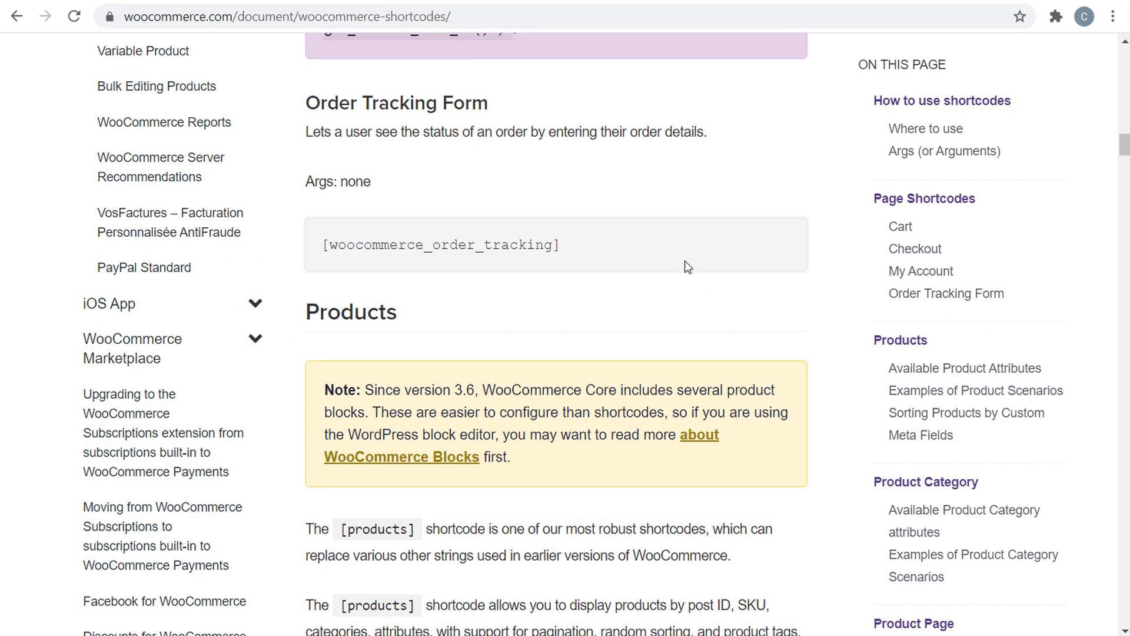
scroll(627, 251, "down", 5)
scroll(626, 254, "down", 20)
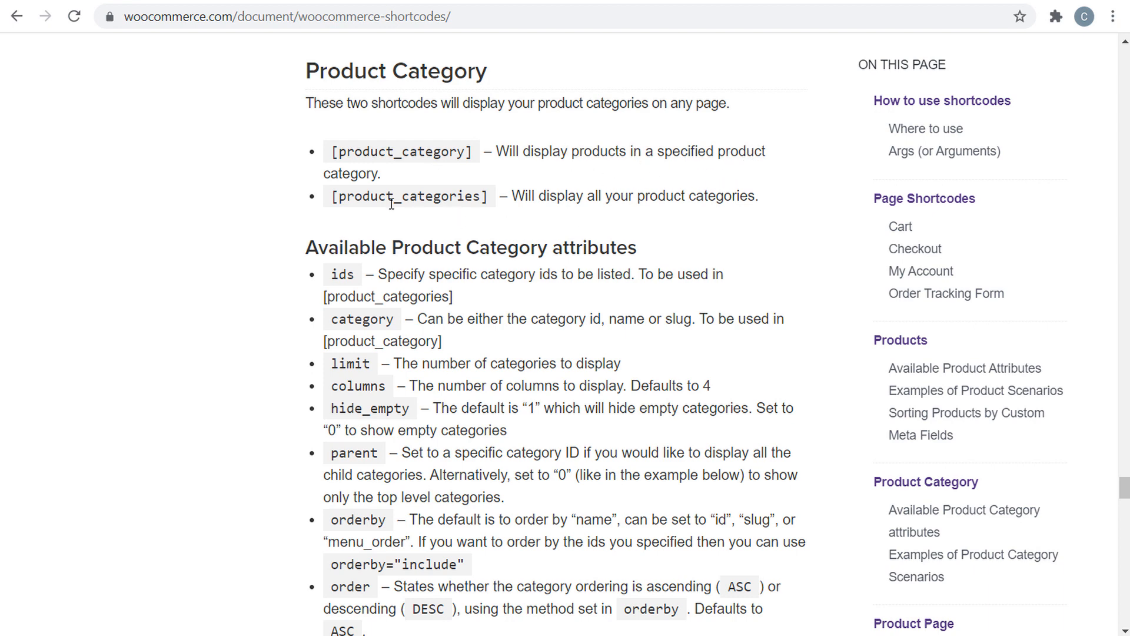
left_click_drag(484, 197, 465, 196)
left_click(492, 202)
left_click_drag(492, 201, 334, 198)
key("ctrl+c")
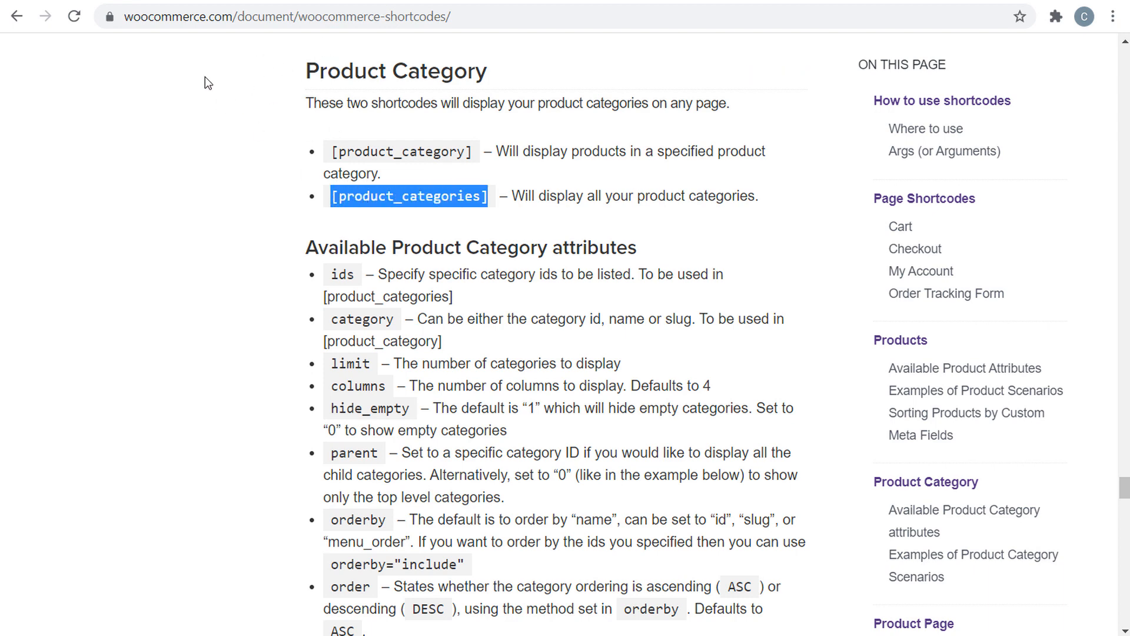
left_click(304, 5)
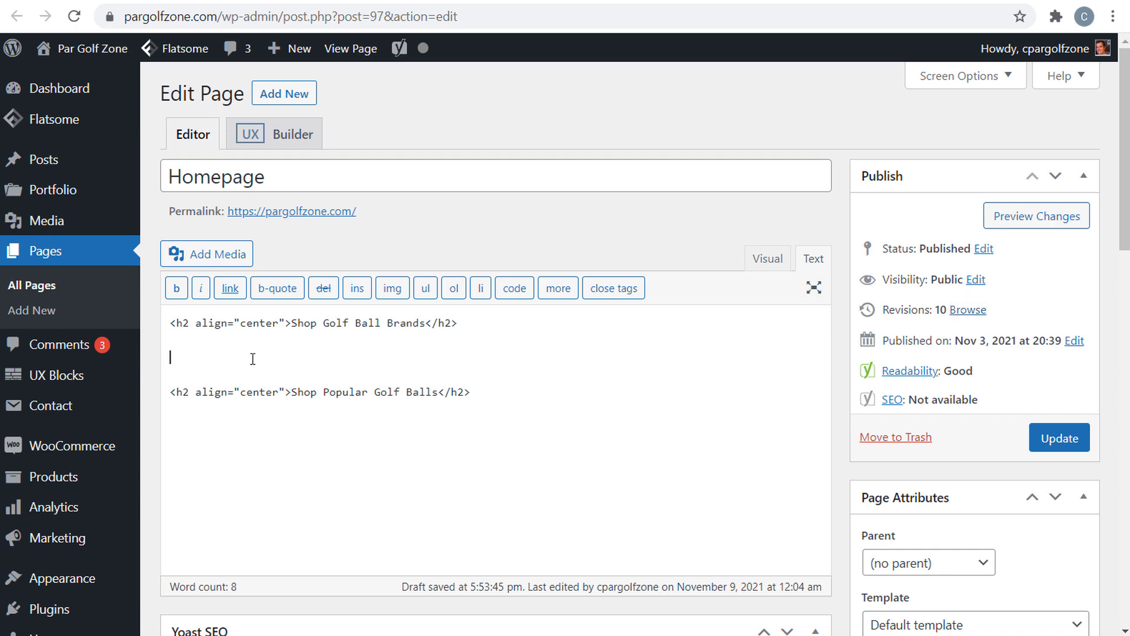
key("ctrl+v")
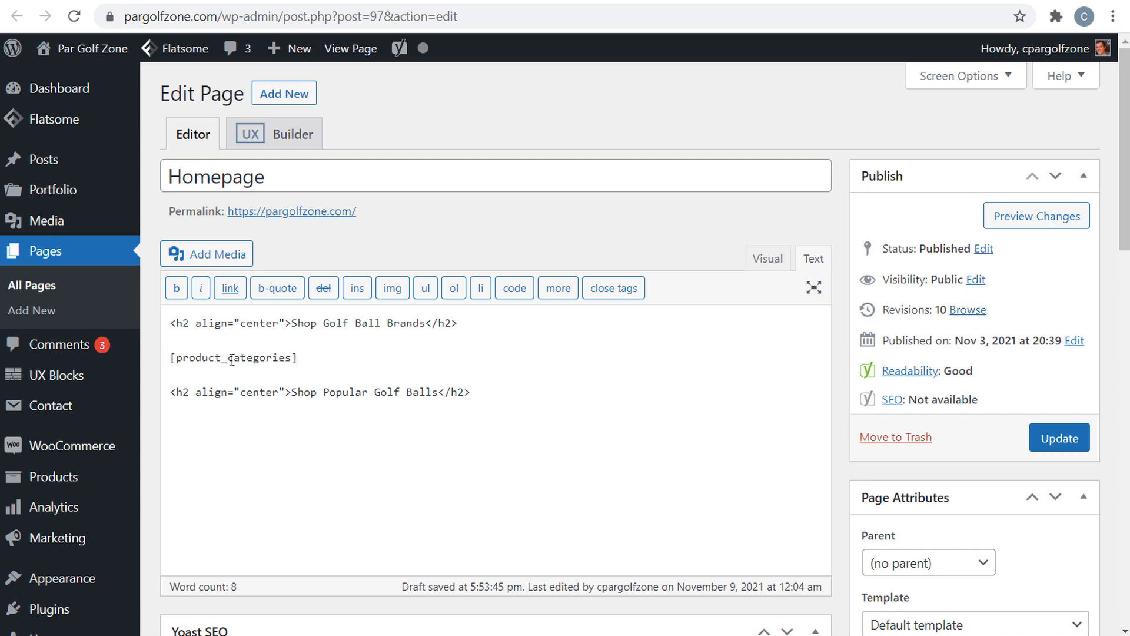
Step: Add an empty ids attribute, columns="3" and limit="3" to the product_categories shortcode
left_click(293, 357)
left_click(403, 1)
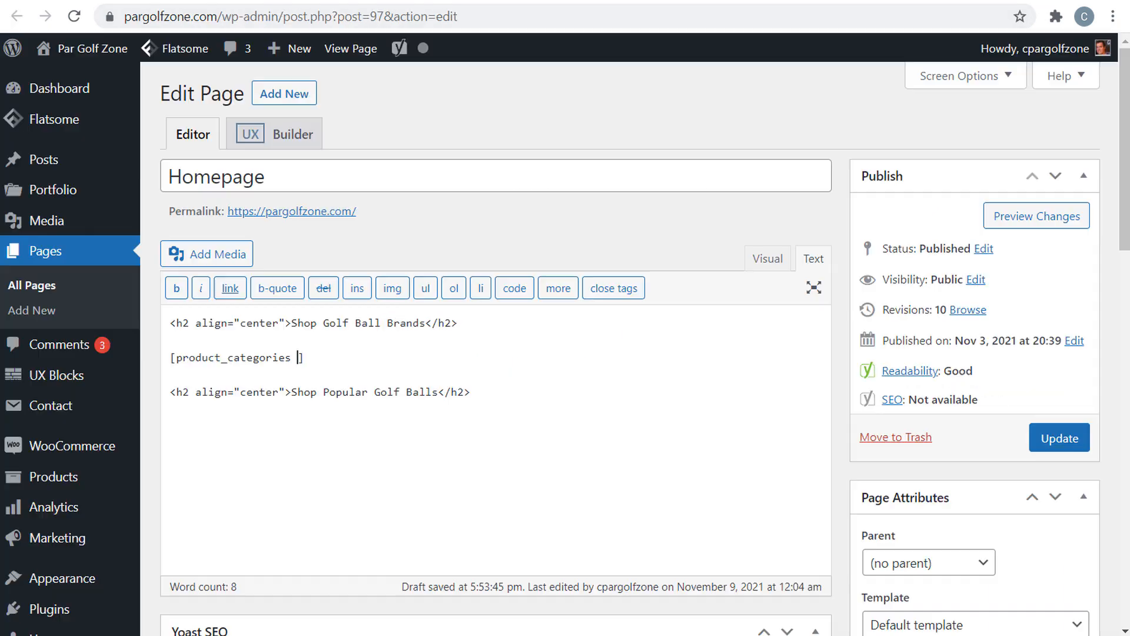
type("ids")
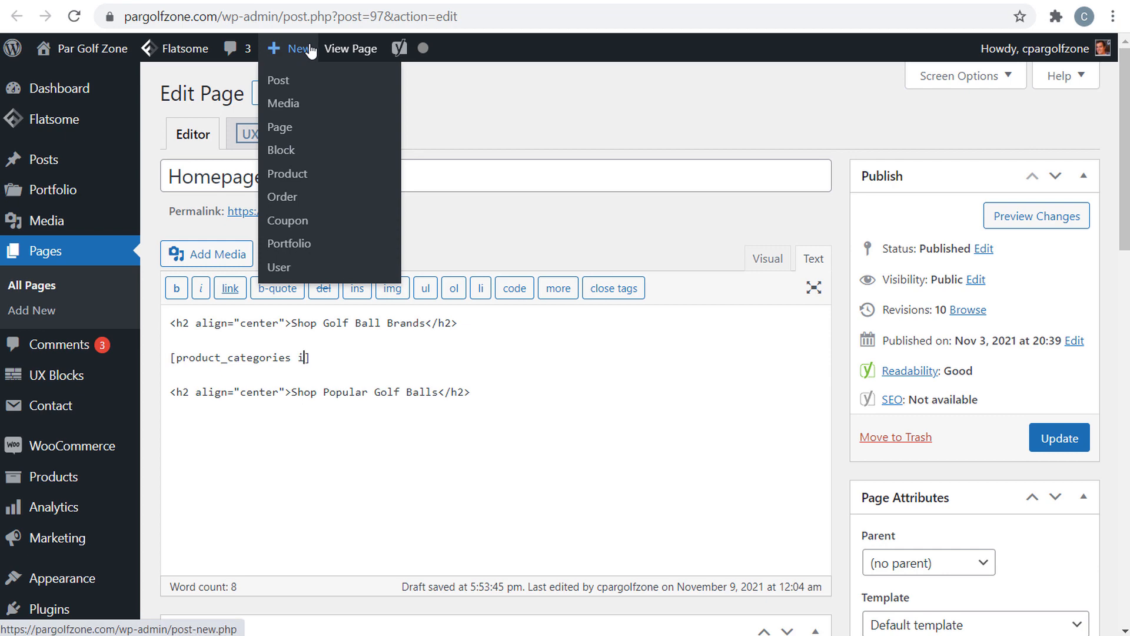
type("=")
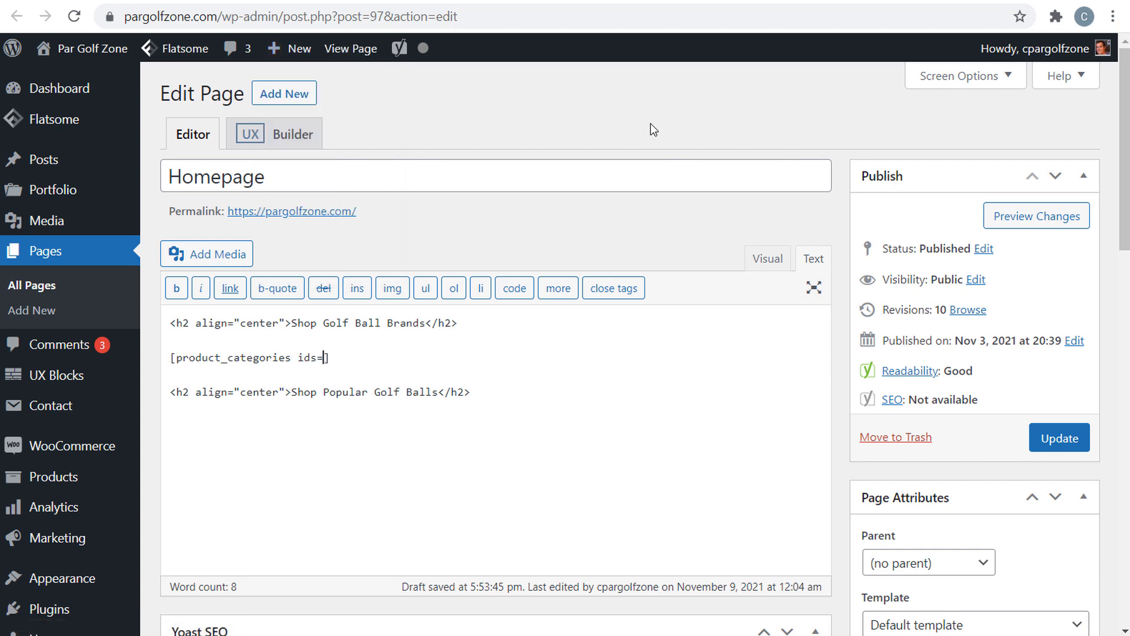
type("\"\" columns=\"3\" limit=\"3\"")
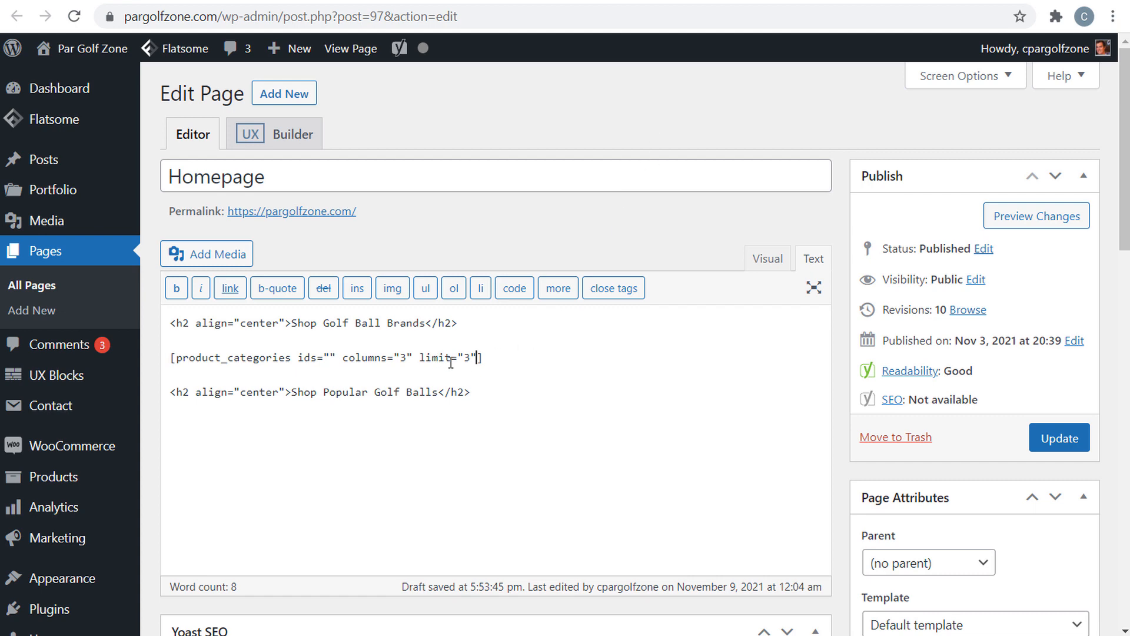
left_click(332, 357)
left_click(480, 361)
Step: Look up the golf ball brand category IDs in a new tab and set the shortcode's ids to "21, 65, 66"
mouse_move(82, 484)
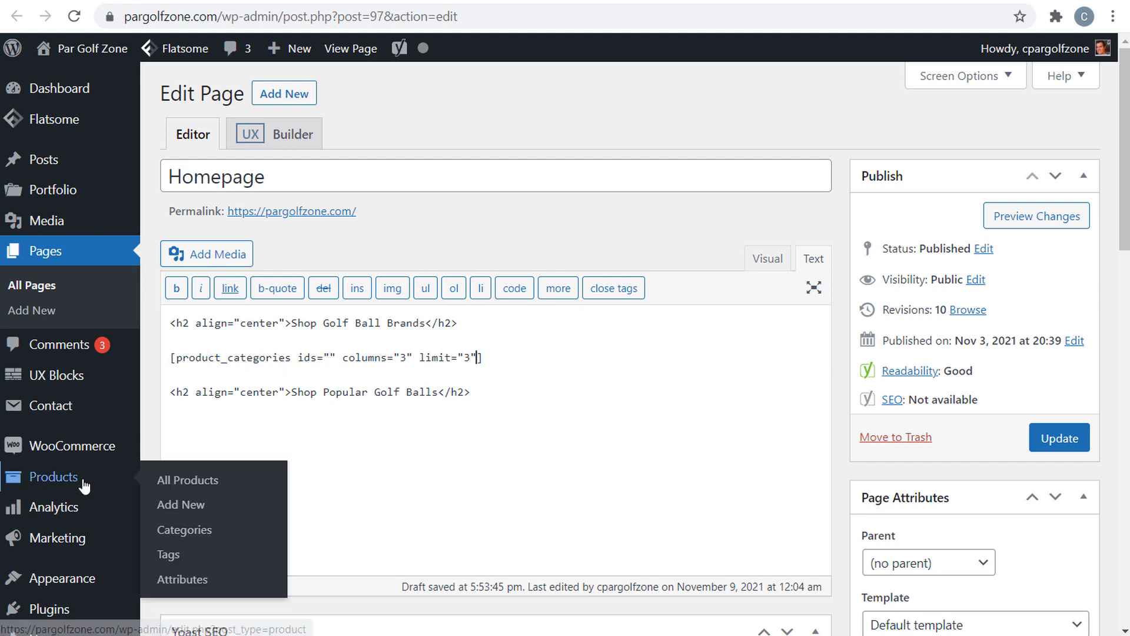
right_click(194, 530)
left_click(276, 377)
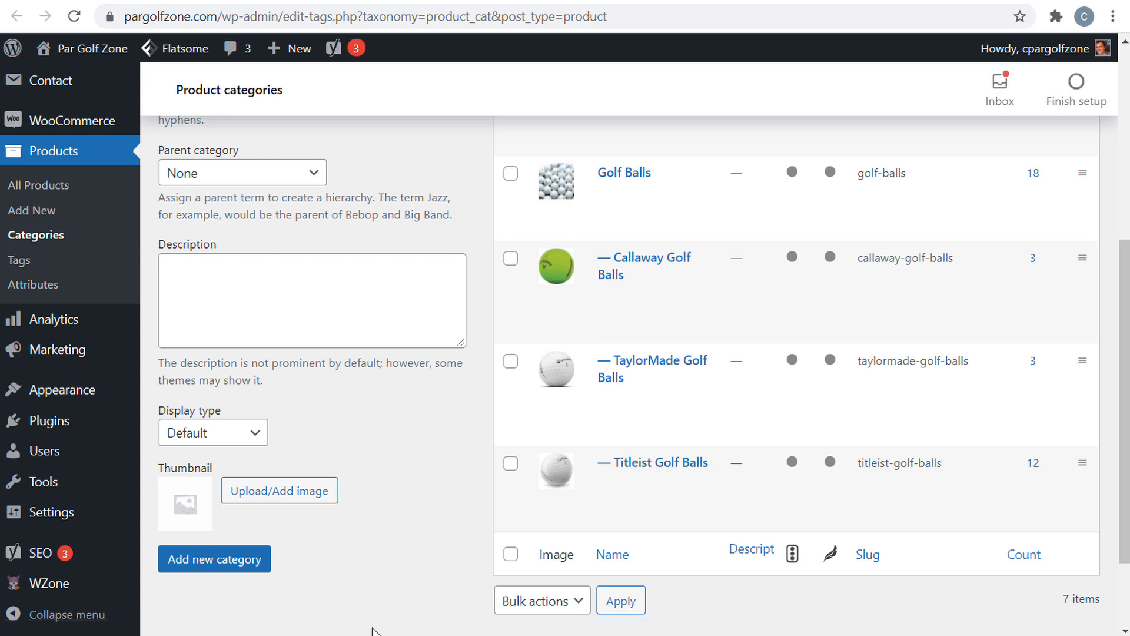
mouse_move(593, 309)
left_click(307, 0)
left_click(330, 356)
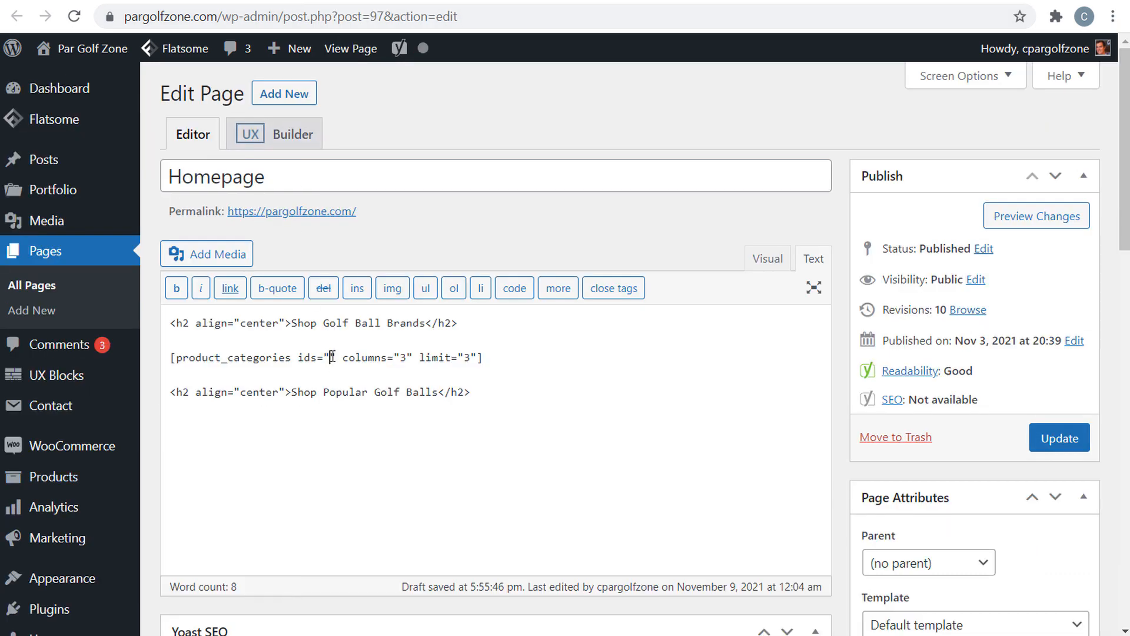
type("21, 65, 66")
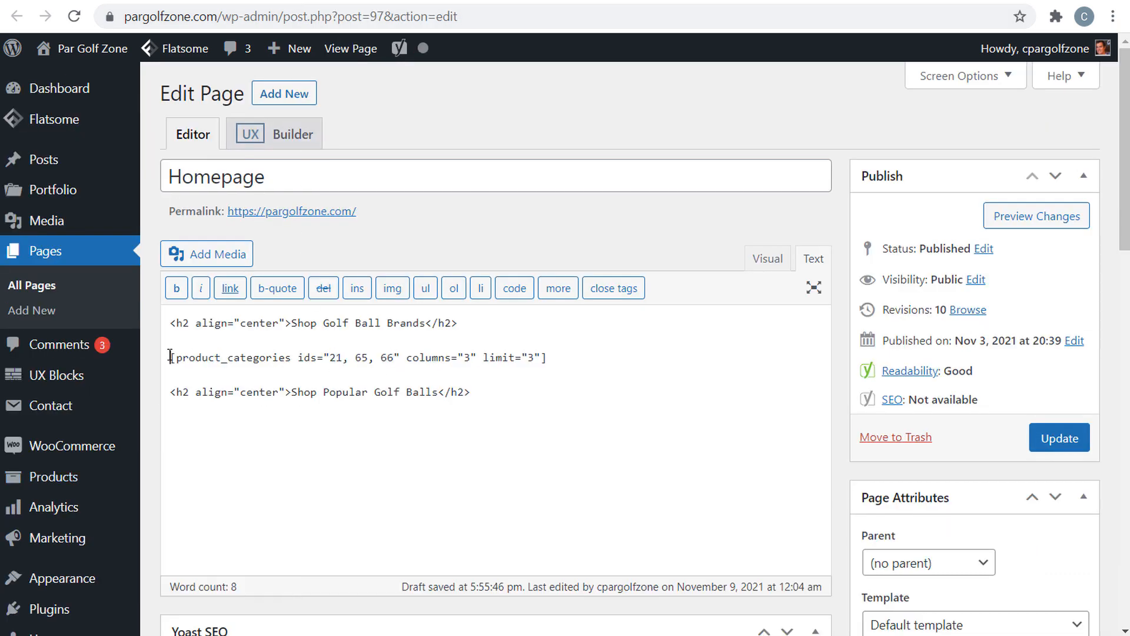
left_click_drag(170, 357, 570, 357)
left_click(589, 355)
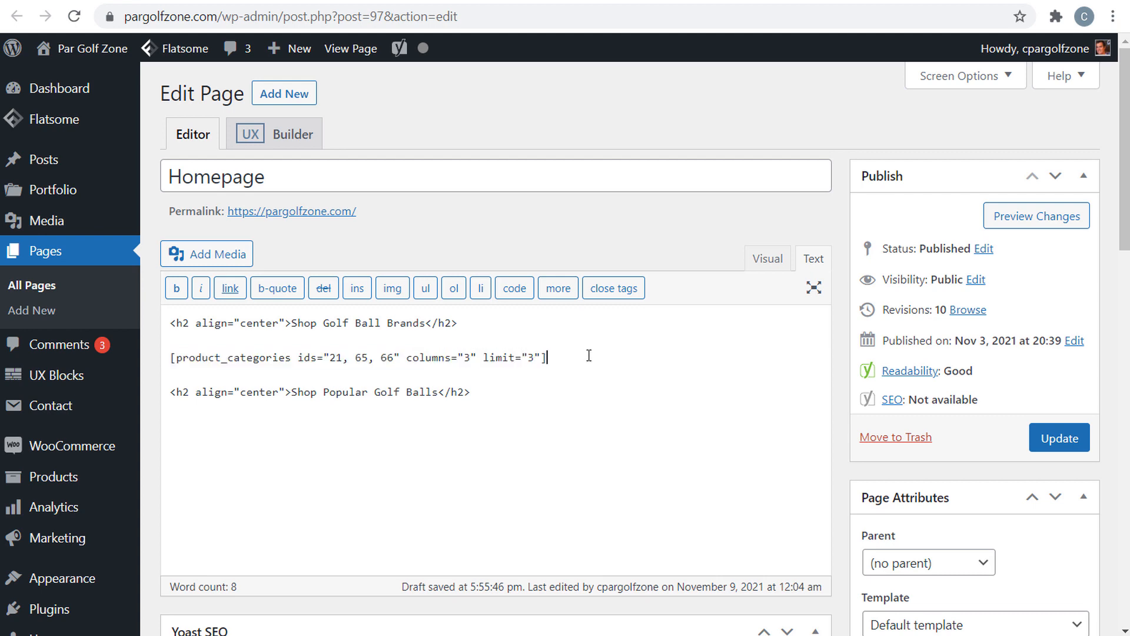
Step: Update the Homepage page and reload the live site homepage to load the new content
left_click(1073, 439)
left_click(351, 48)
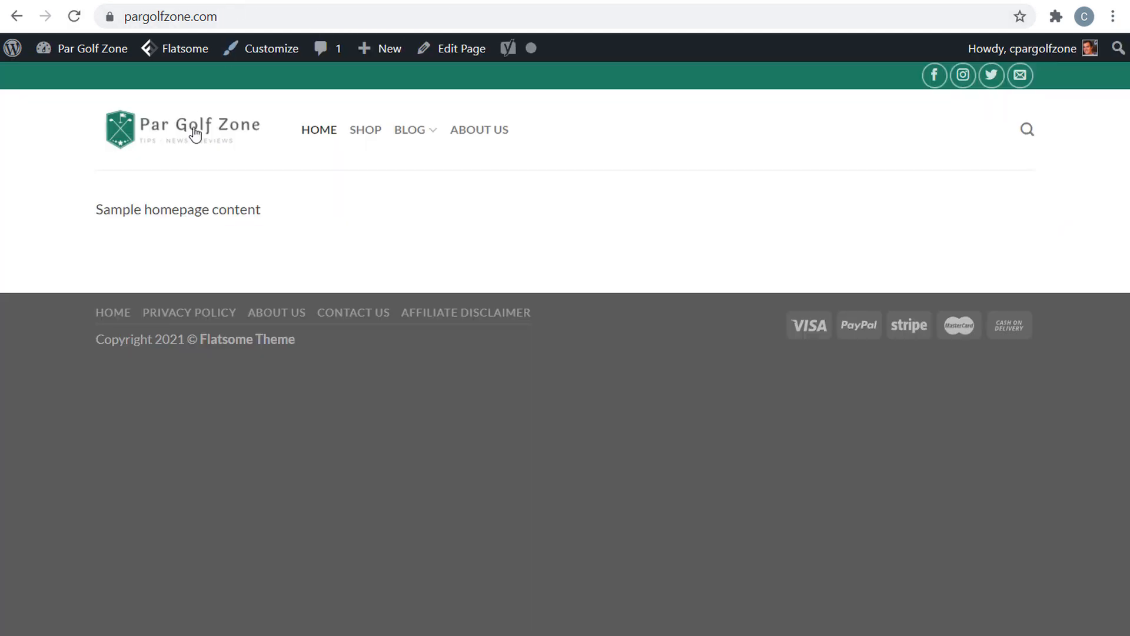
left_click_drag(96, 209, 441, 210)
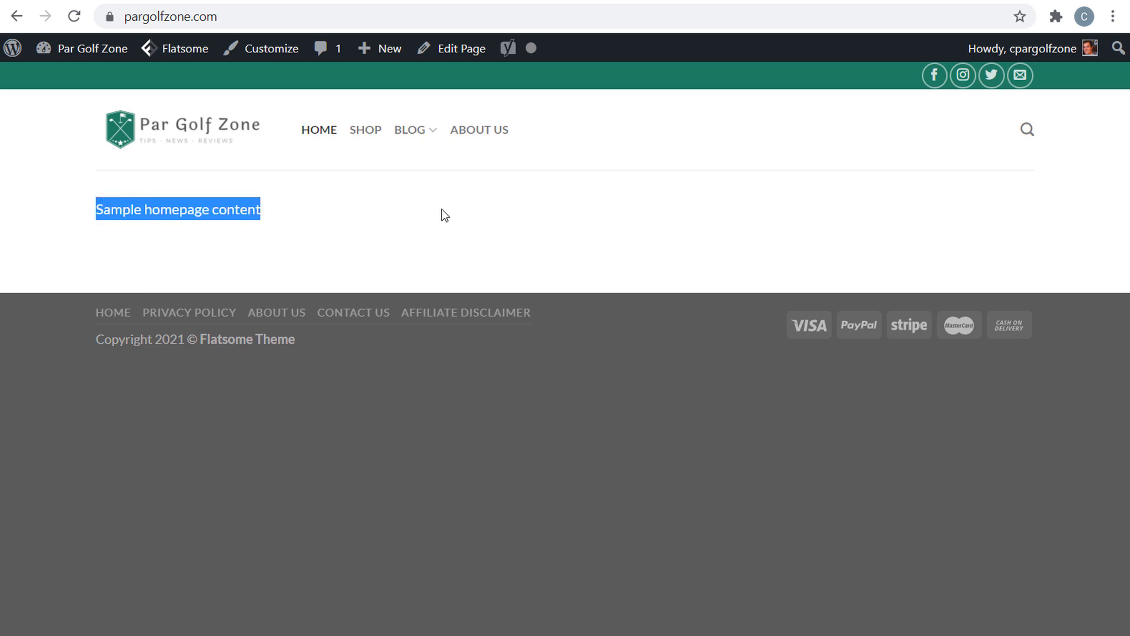
left_click(450, 207)
left_click(74, 17)
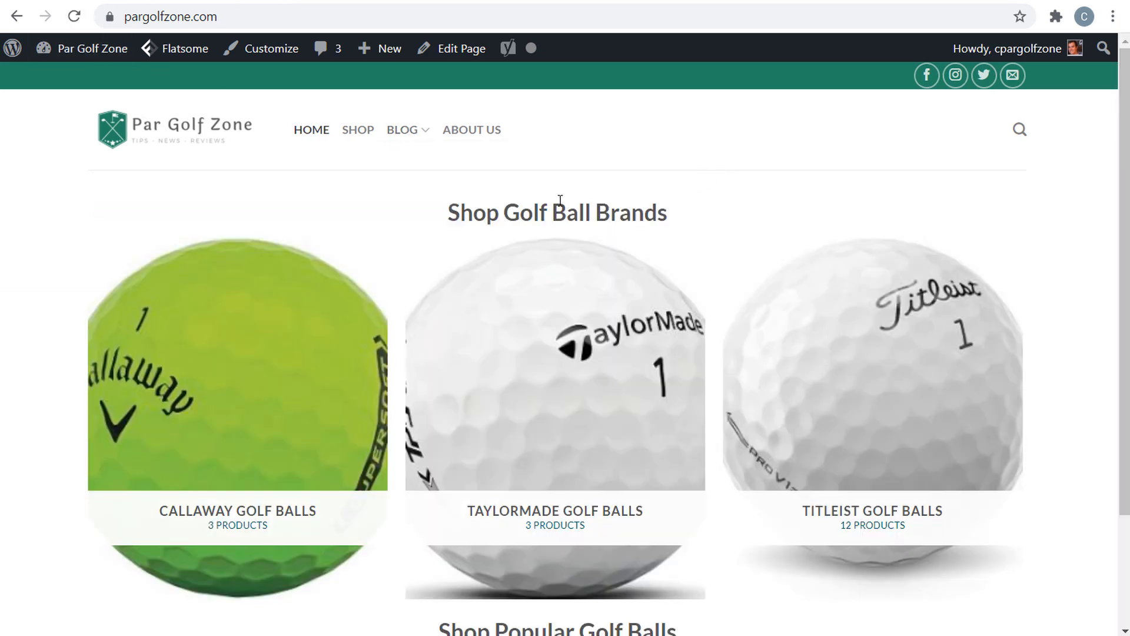
Step: Examine the golf ball brand categories under their heading and the Shop Popular Golf Balls heading on the live homepage
left_click_drag(448, 213, 703, 192)
left_click(705, 193)
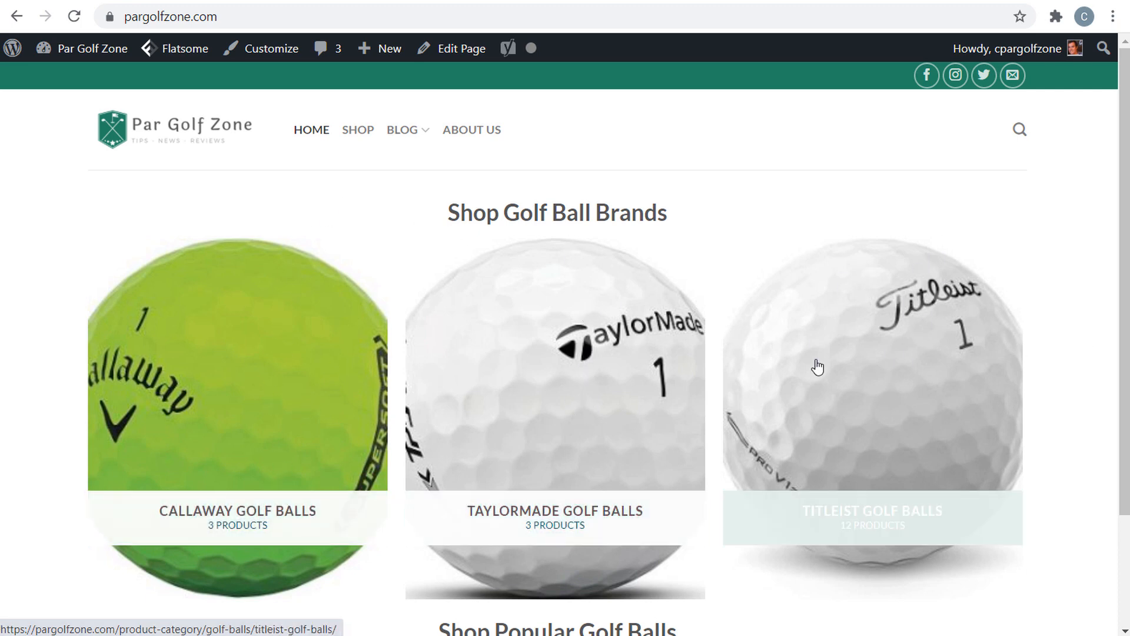
scroll(326, 352, "down", 2)
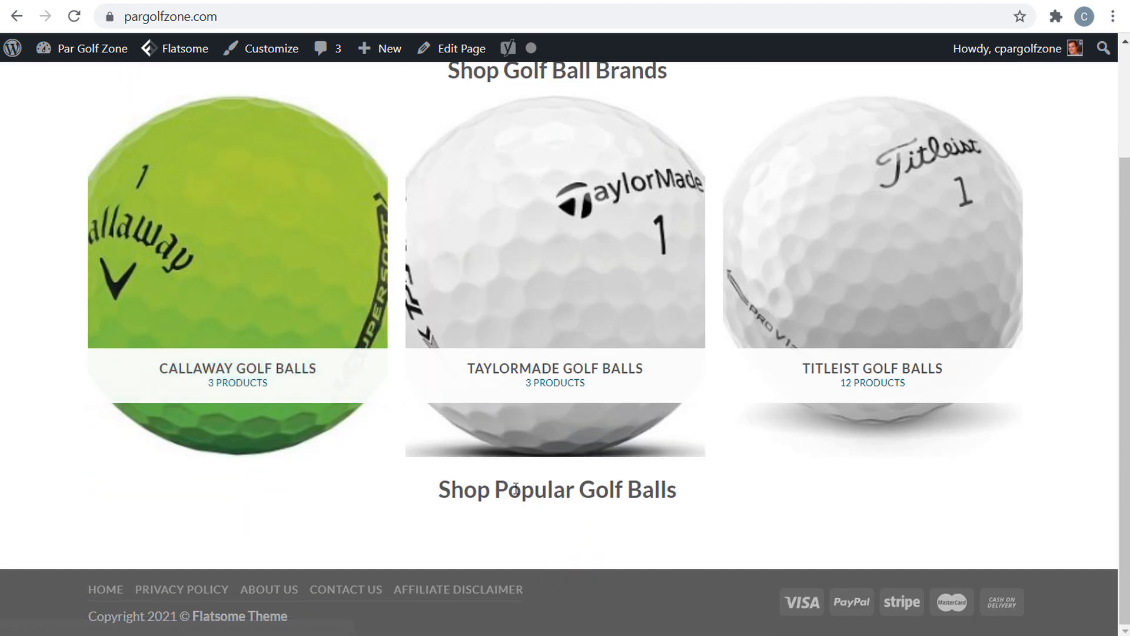
left_click_drag(439, 488, 709, 512)
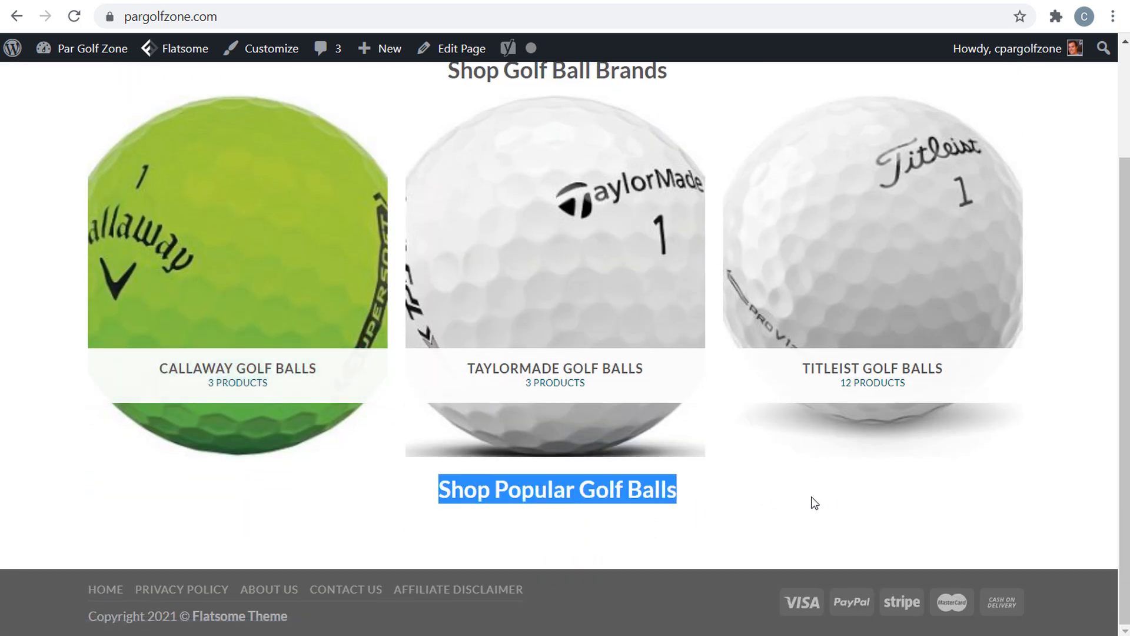
left_click(592, 490)
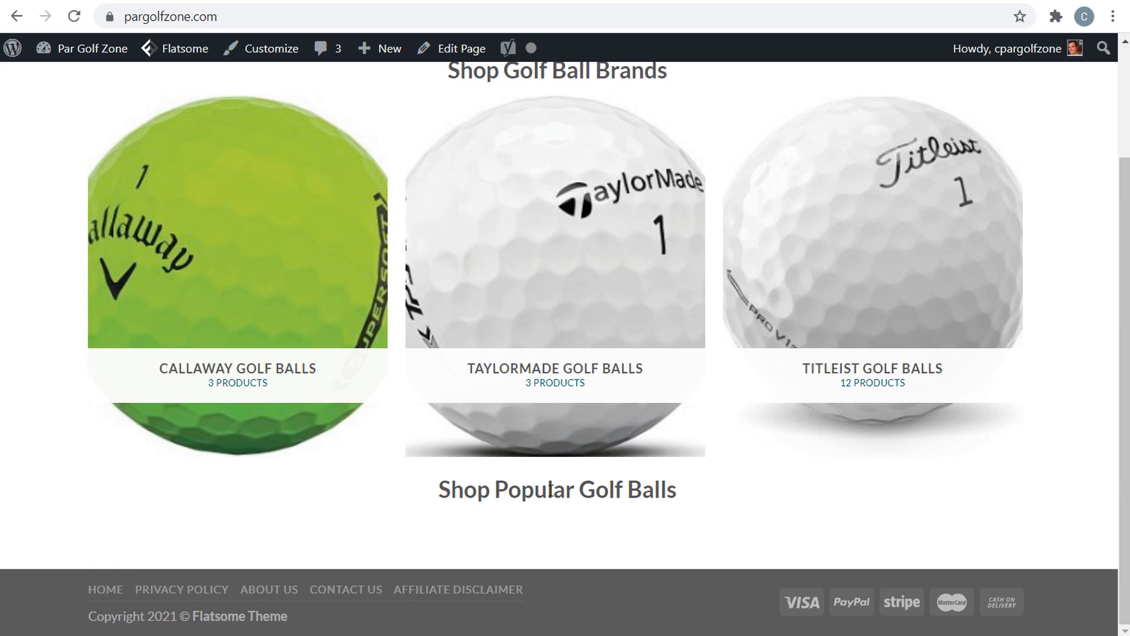
Step: Return to the shortcodes documentation and examine the Products section, highlighting [products], [featured_products], [best_selling_products] and [recent_products]
left_click(451, 49)
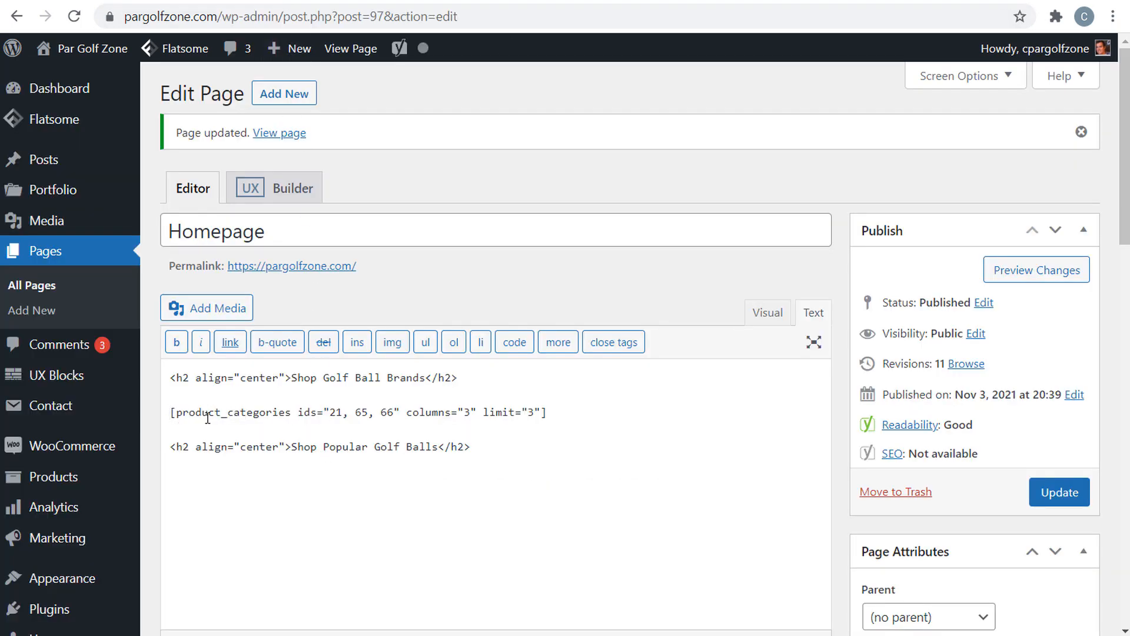
left_click(414, 0)
left_click_drag(284, 73, 502, 86)
left_click(460, 97)
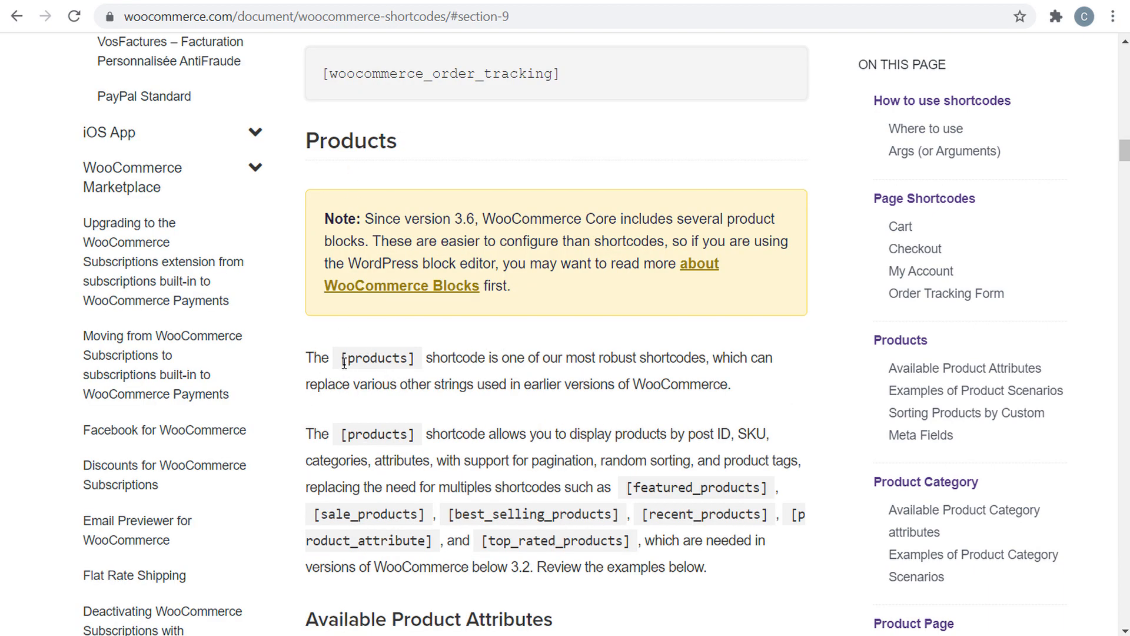
left_click_drag(342, 359, 496, 359)
left_click(483, 406)
left_click_drag(640, 490, 761, 487)
left_click_drag(476, 514, 562, 514)
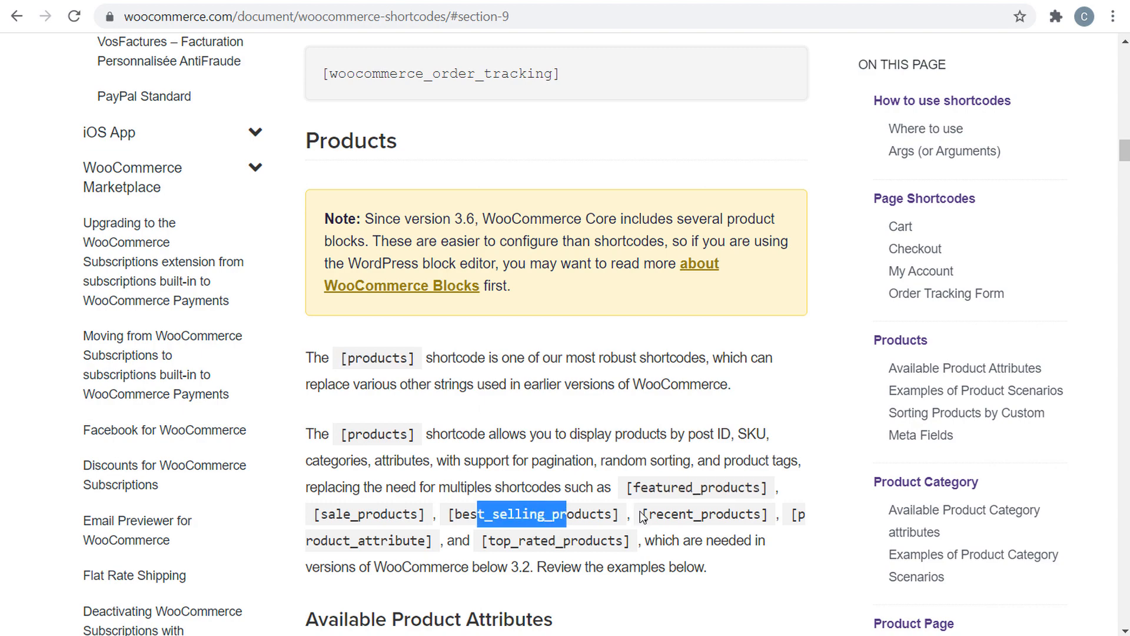
left_click_drag(640, 513, 734, 518)
left_click(643, 538)
scroll(572, 487, "down", 8)
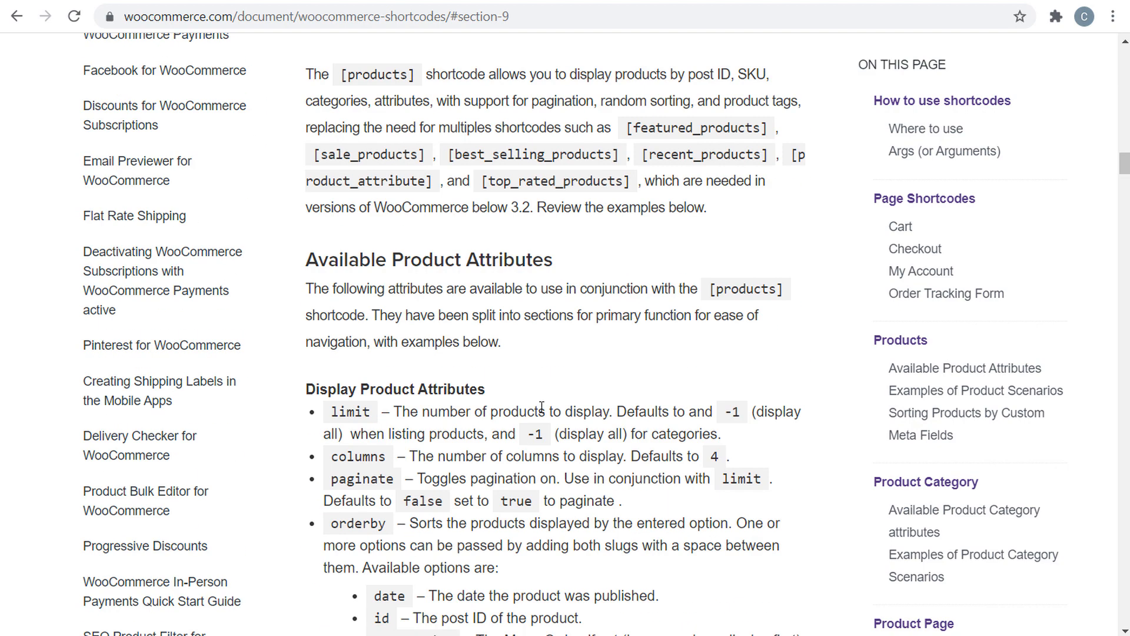
Step: Examine the available product attributes for the [products] shortcode, including limit, columns, orderby, category and best_selling
left_click_drag(299, 179, 527, 173)
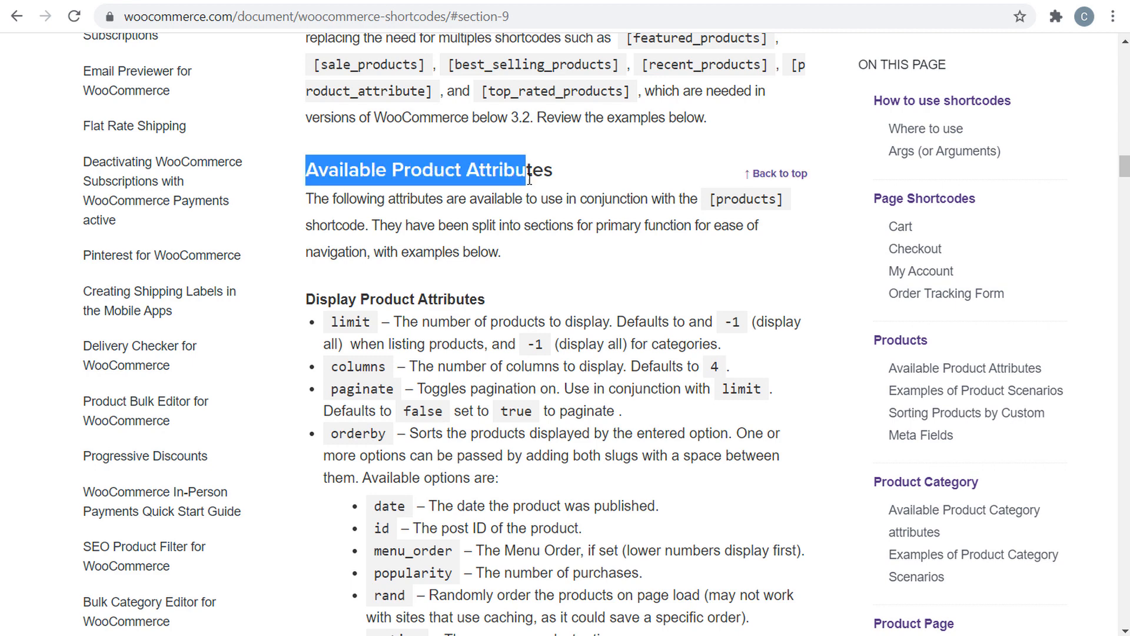
left_click(533, 190)
left_click_drag(398, 321, 591, 322)
left_click(591, 325)
scroll(590, 328, "down", 2)
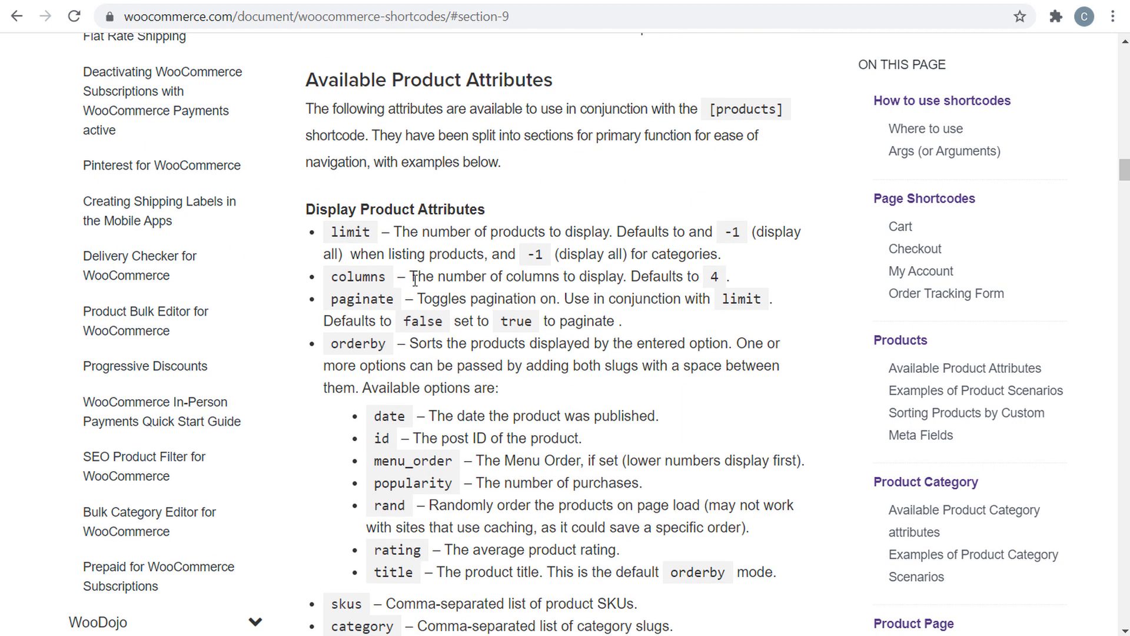
left_click_drag(411, 276, 595, 275)
left_click(628, 272)
scroll(627, 272, "down", 2)
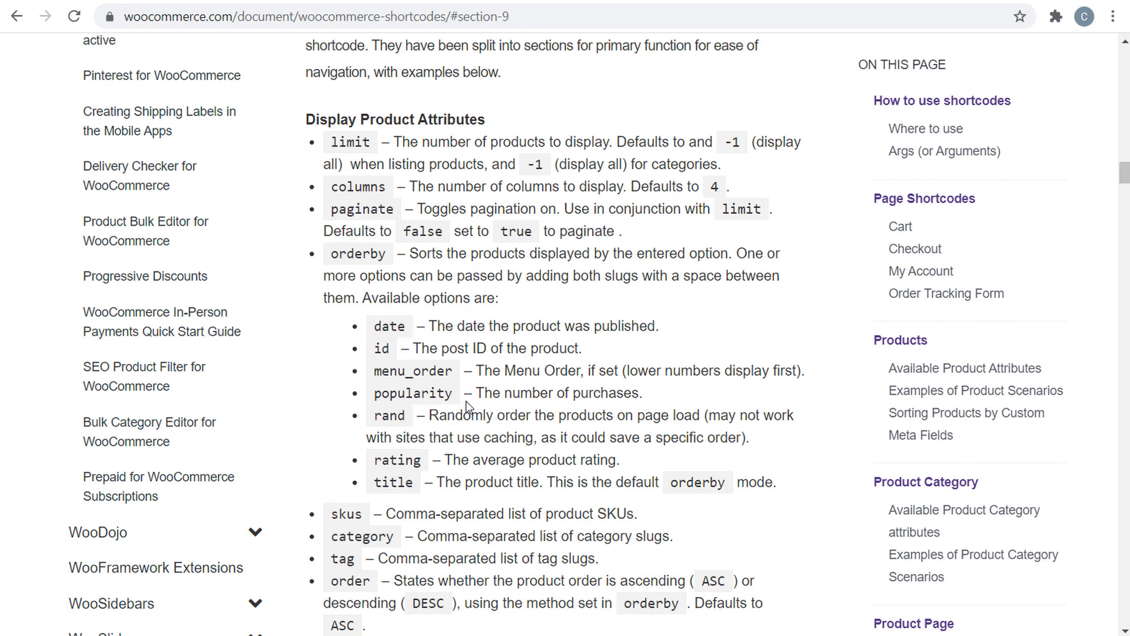
scroll(556, 380, "down", 2)
scroll(556, 379, "down", 3)
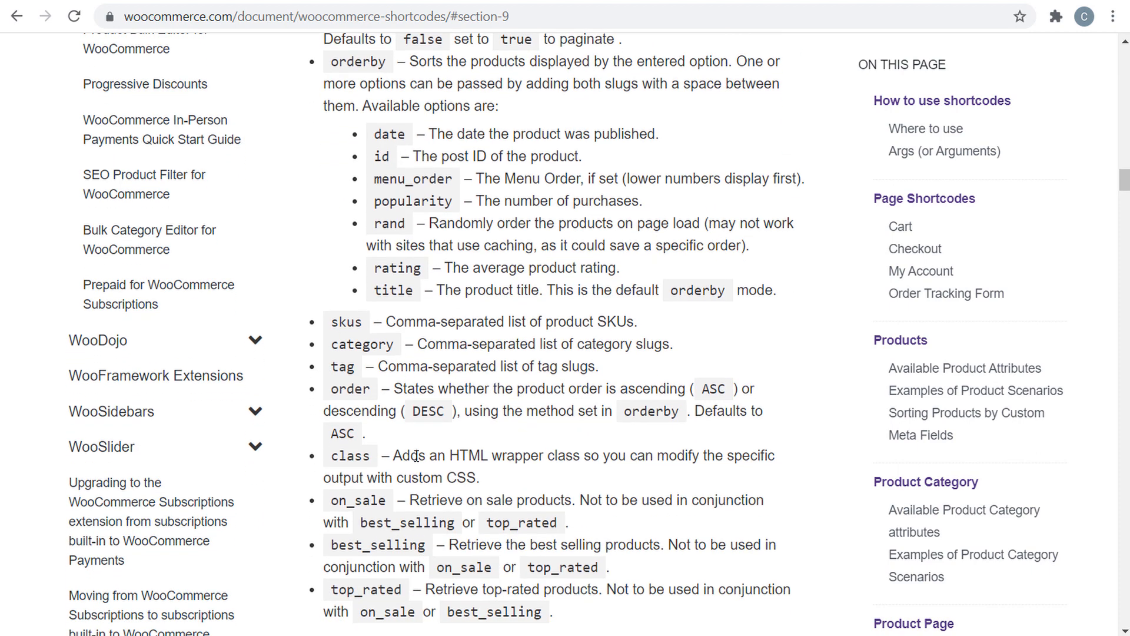
Step: Add a [products] shortcode under the Shop Popular Golf Balls heading with category="", columns="4", limit="8", orderby="popularity" and order="desc"
scroll(487, 399, "up", 5)
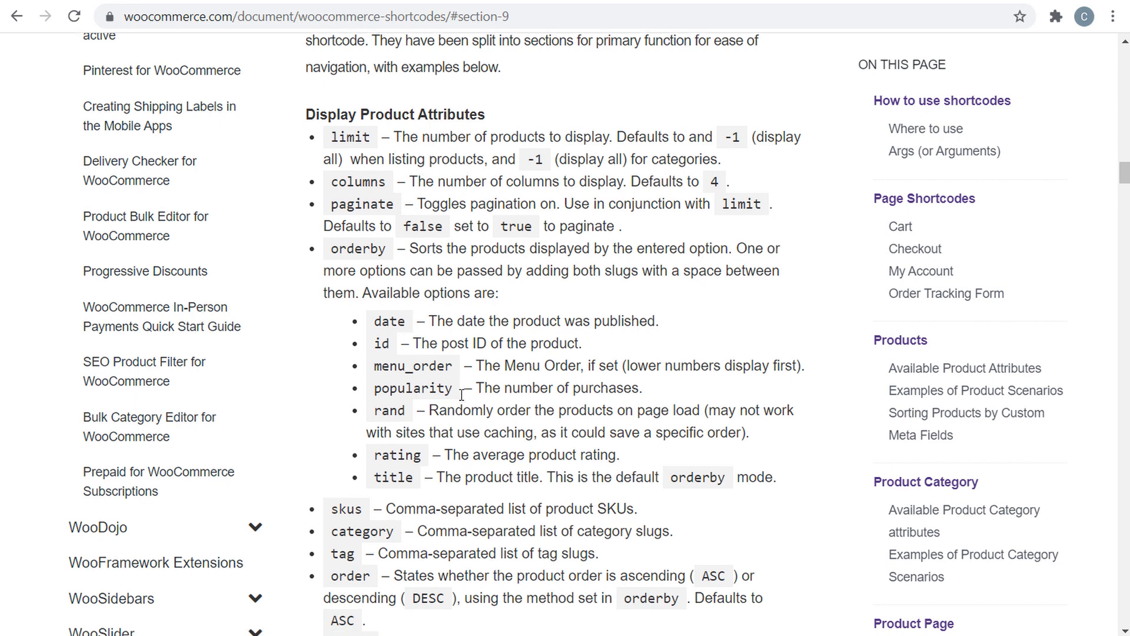
scroll(449, 391, "down", 2)
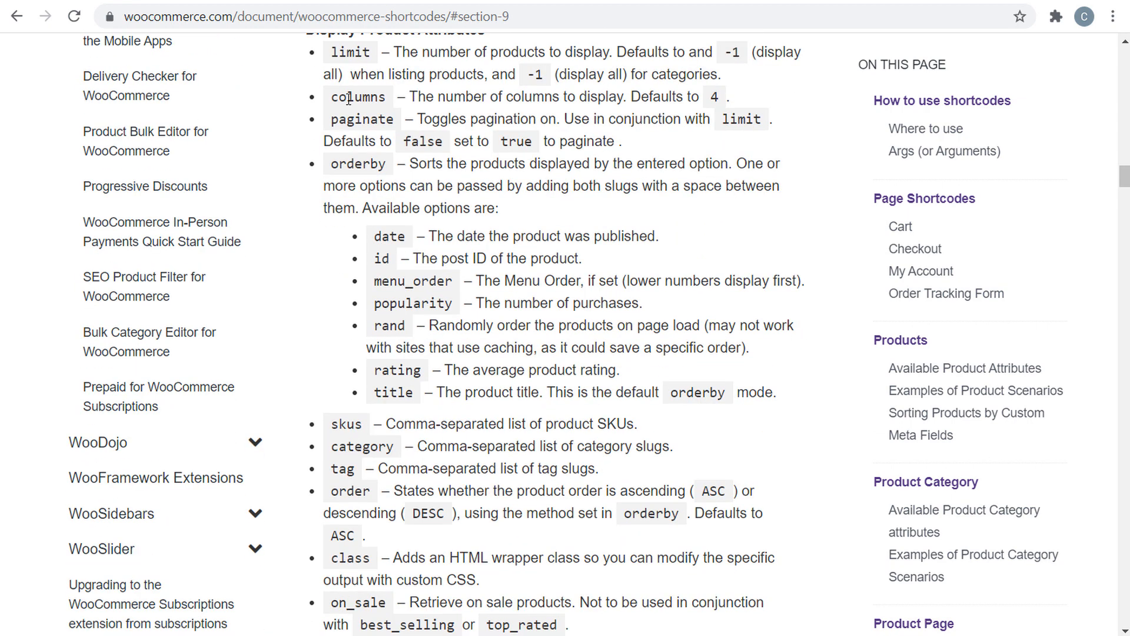
left_click(306, 1)
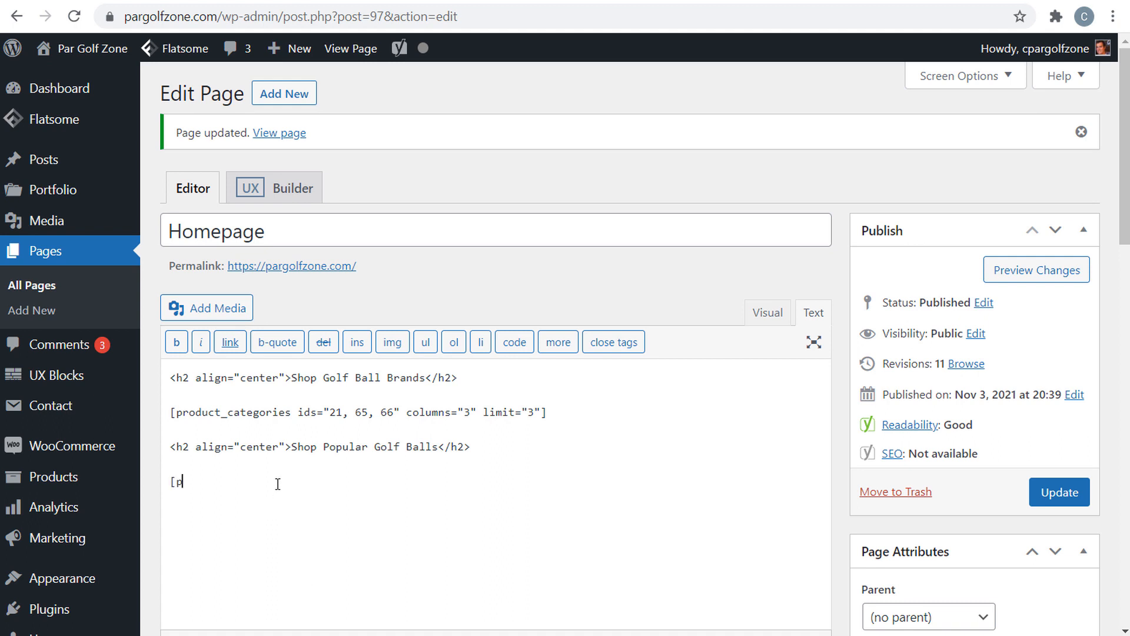
type("roducts category=\"\" columns=\"4\"")
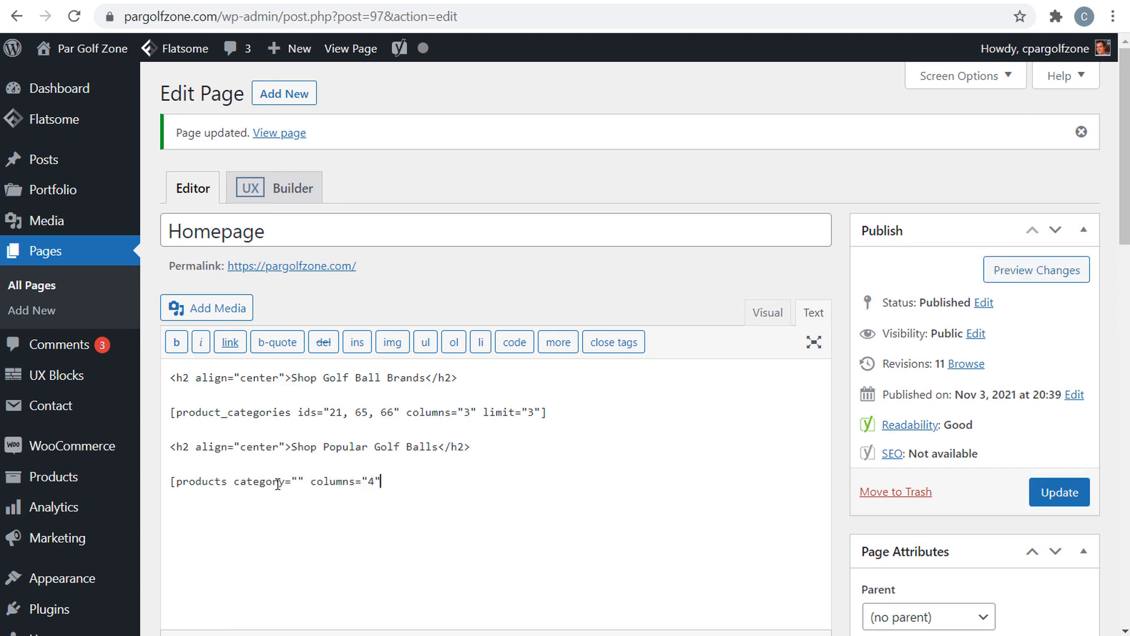
type(" limit=\"8\" orderby=\"popu")
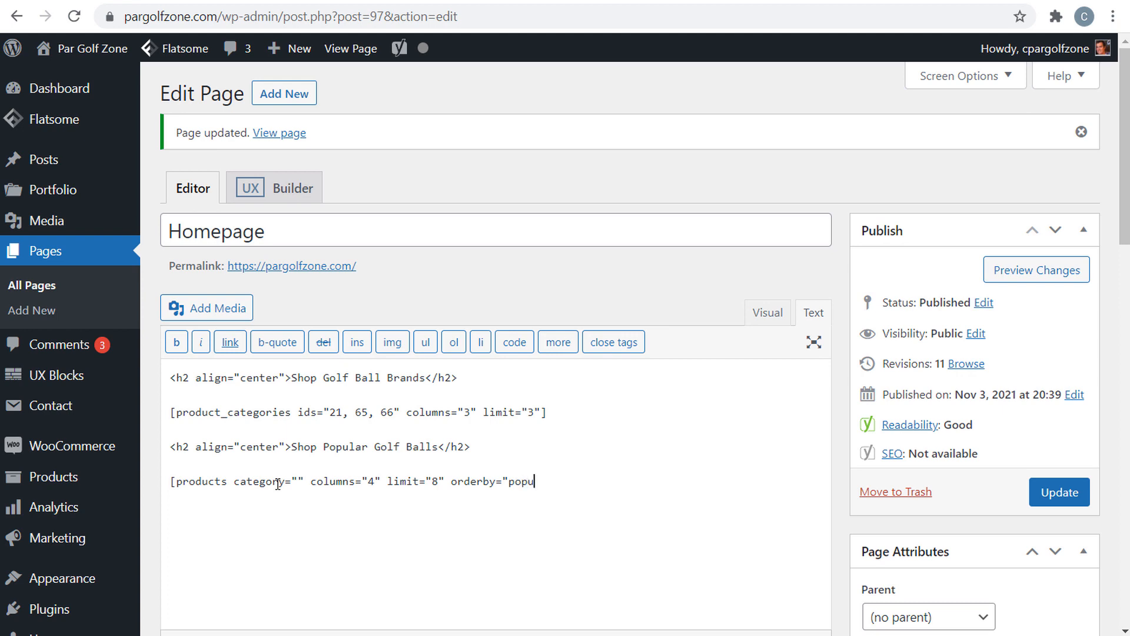
type("larity\" order=\"desc\"")
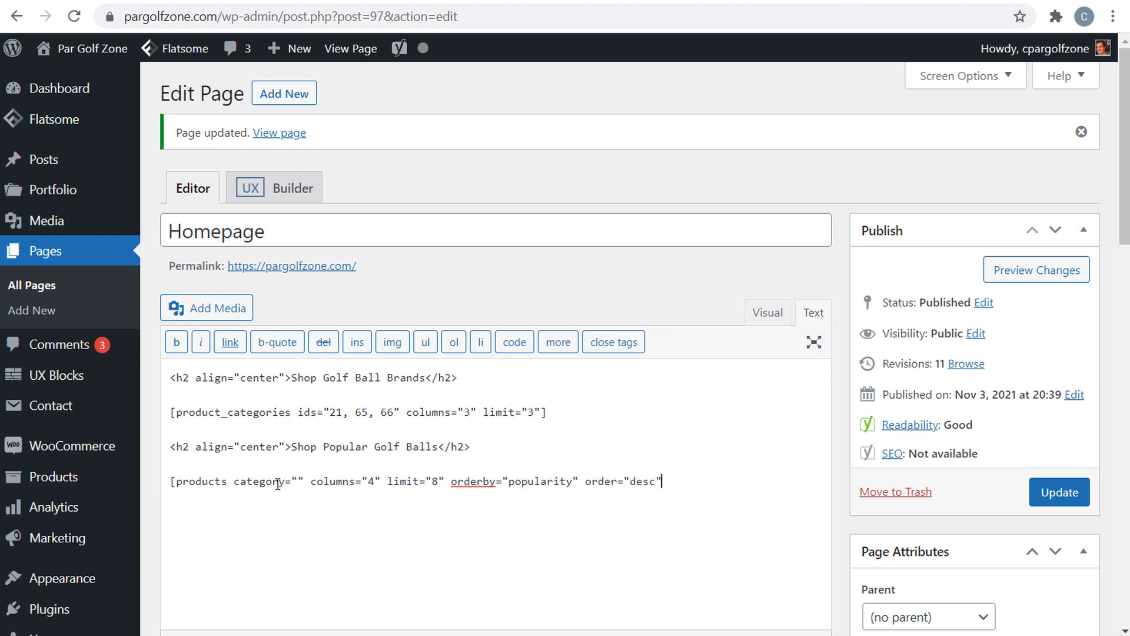
type("]")
Step: Examine the orderby options popularity, rand and title in the shortcodes documentation
left_click(430, 0)
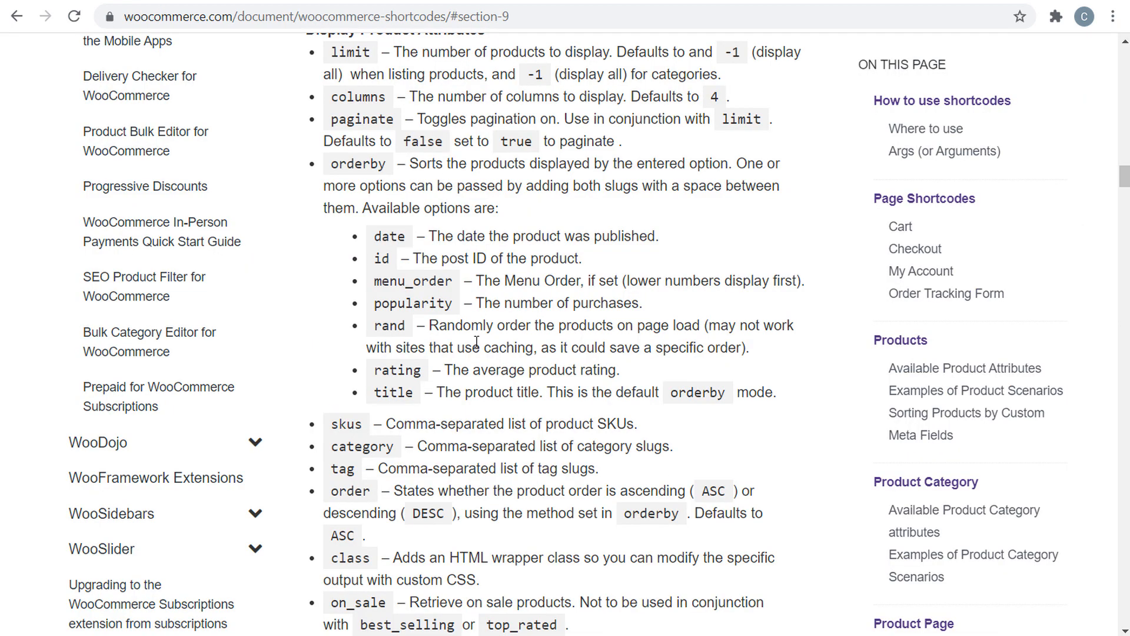
left_click_drag(330, 164, 387, 166)
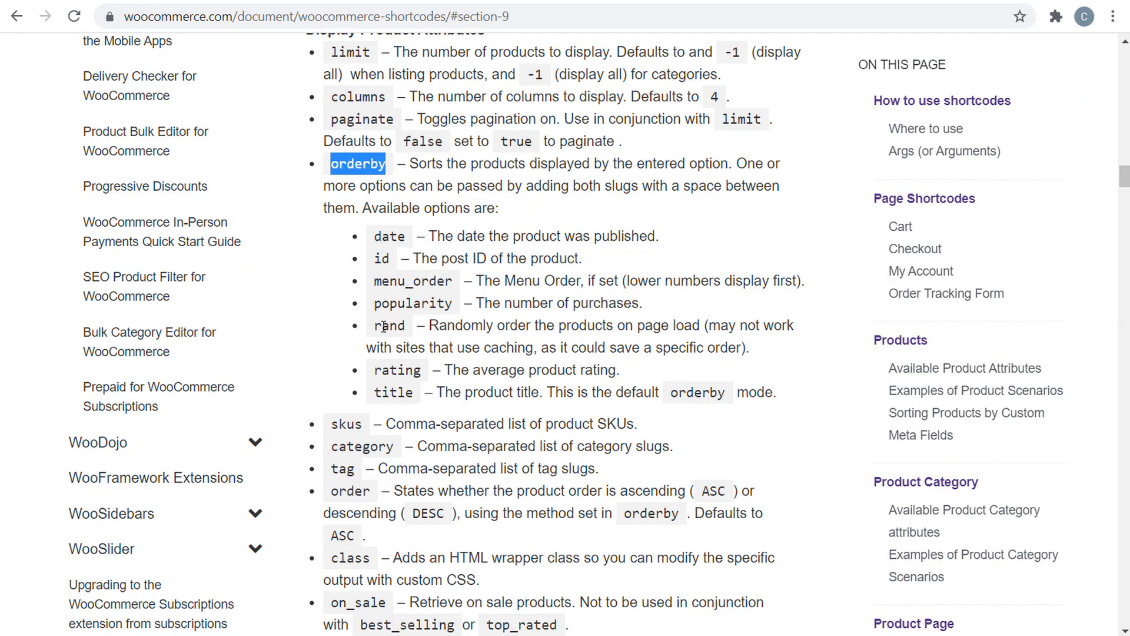
left_click_drag(374, 303, 455, 304)
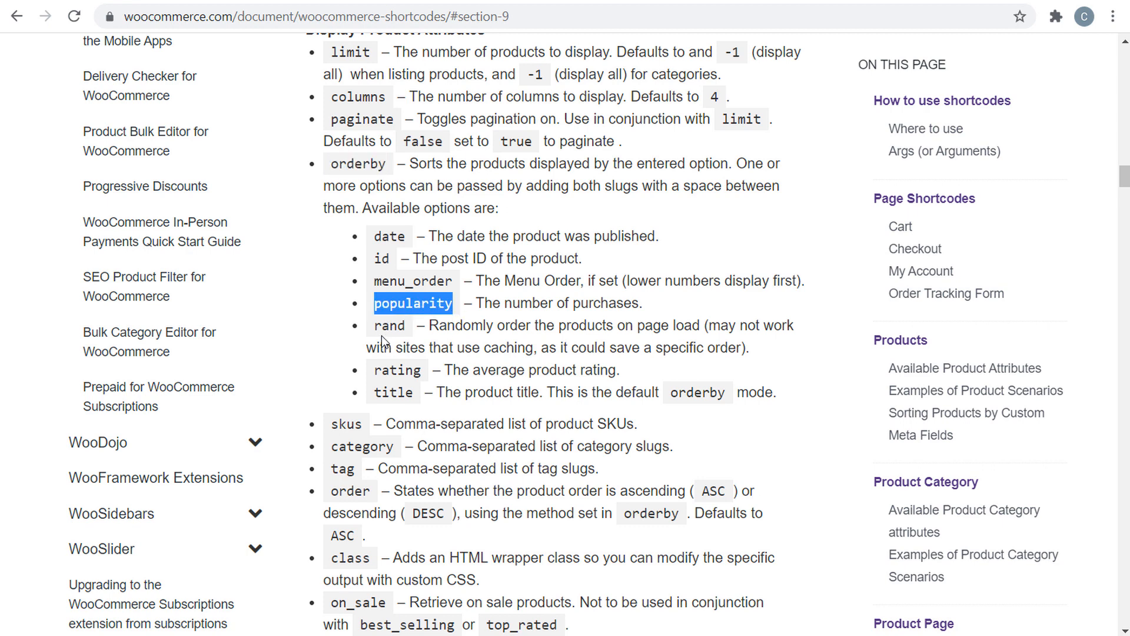
left_click_drag(374, 326, 449, 330)
left_click(449, 331)
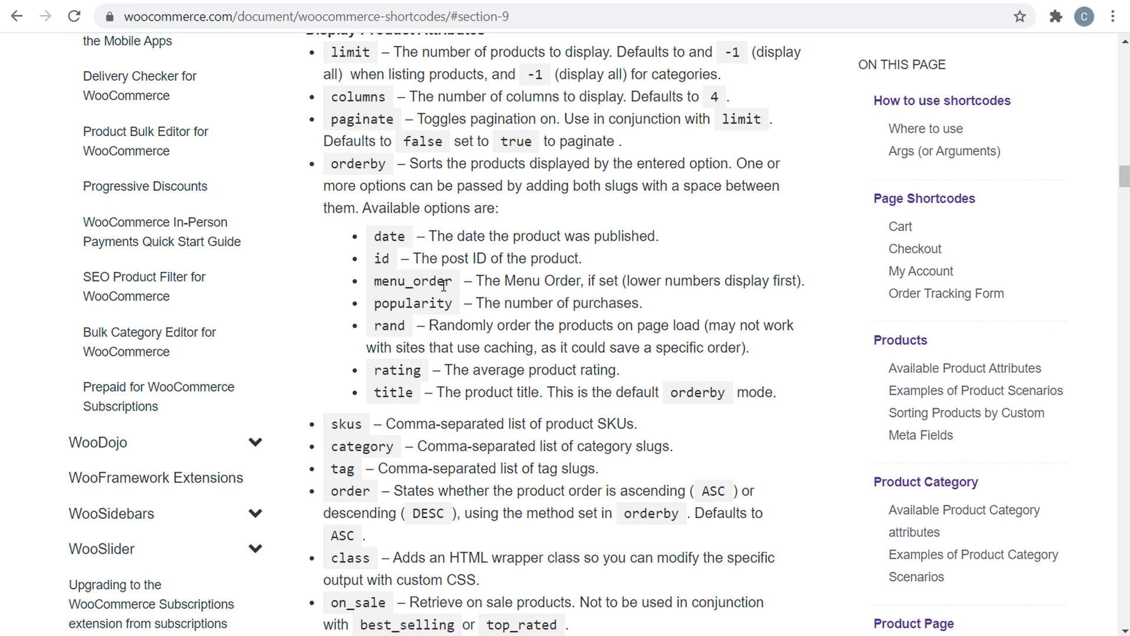
double_click(380, 394)
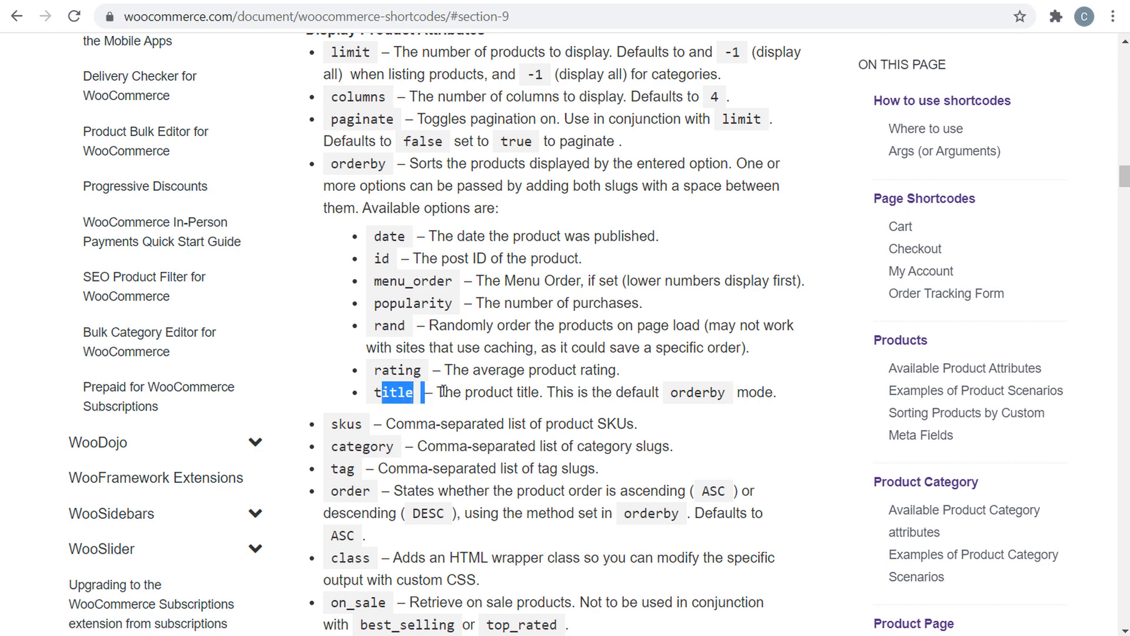
left_click(585, 400)
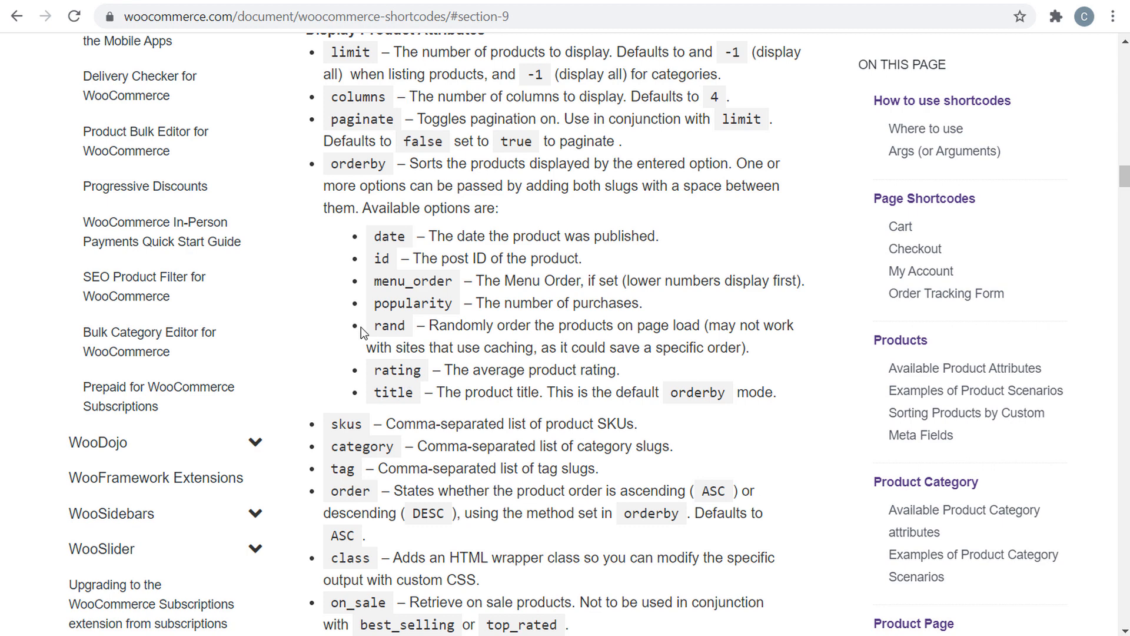
Step: Find the slugs in the product categories list and copy the Golf Balls category's slug, golf-balls
left_click(313, 1)
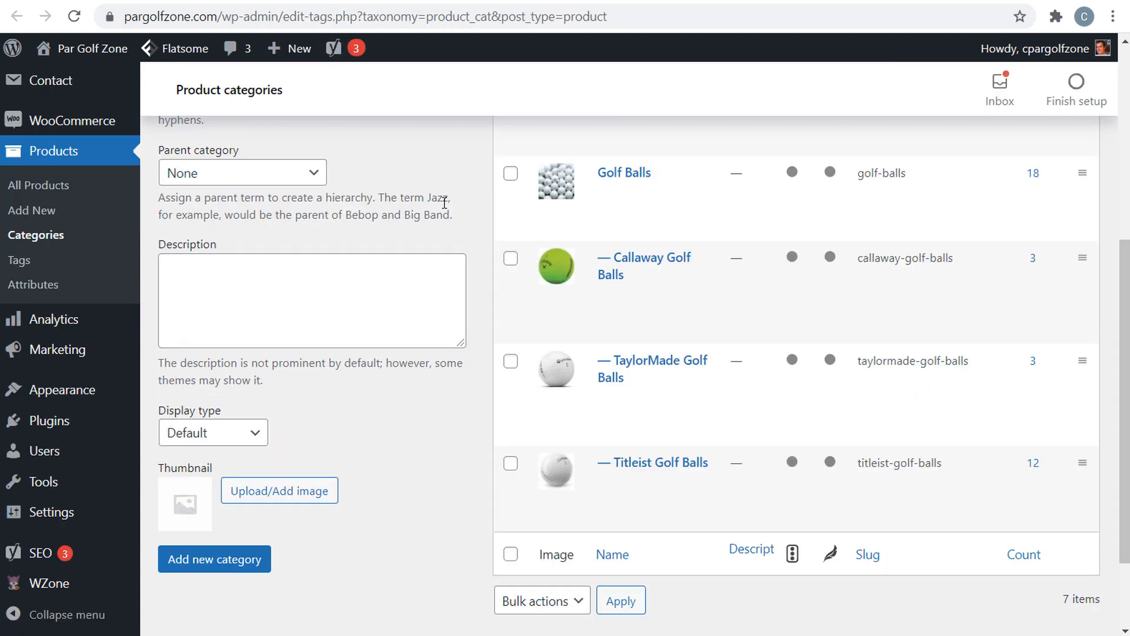
scroll(479, 196, "up", 2)
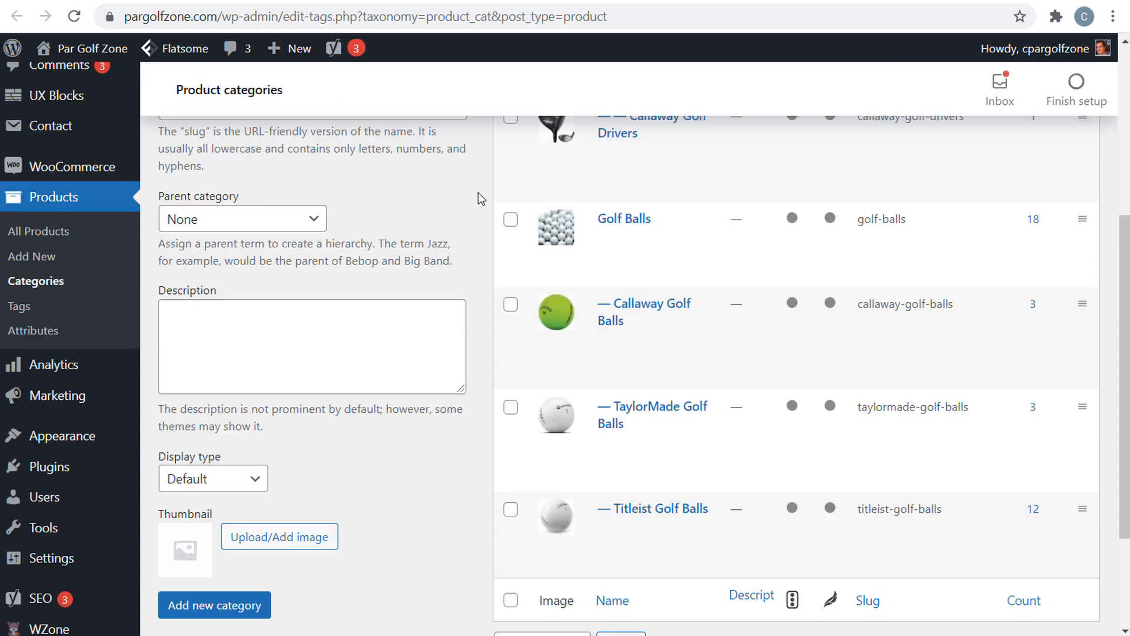
left_click_drag(912, 263, 857, 263)
scroll(878, 266, "down", 2)
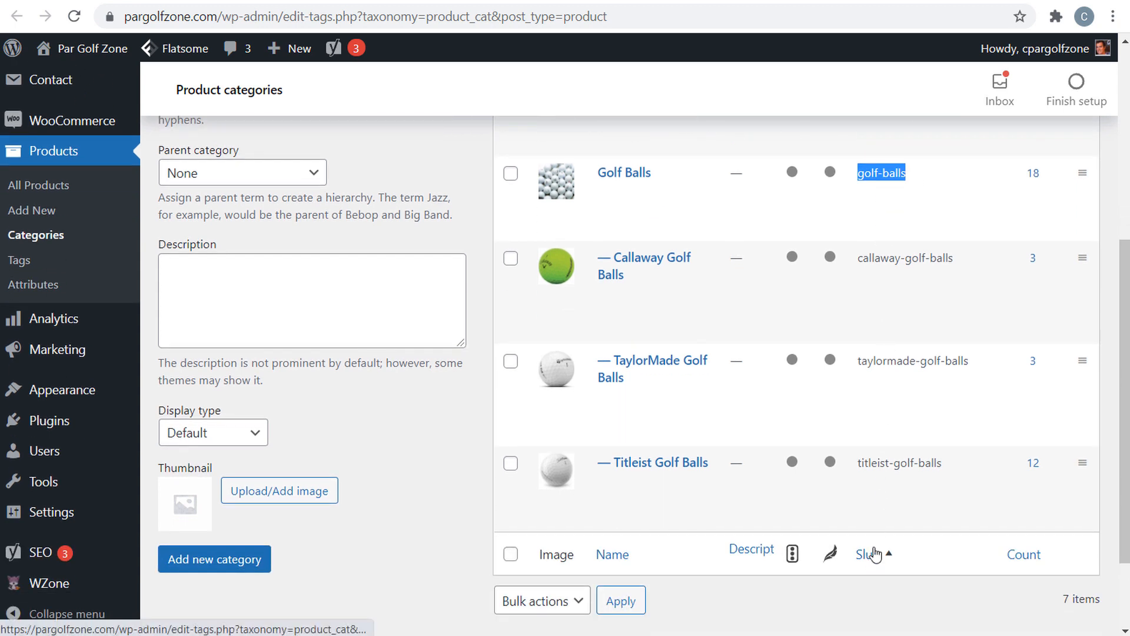
left_click_drag(944, 464, 857, 464)
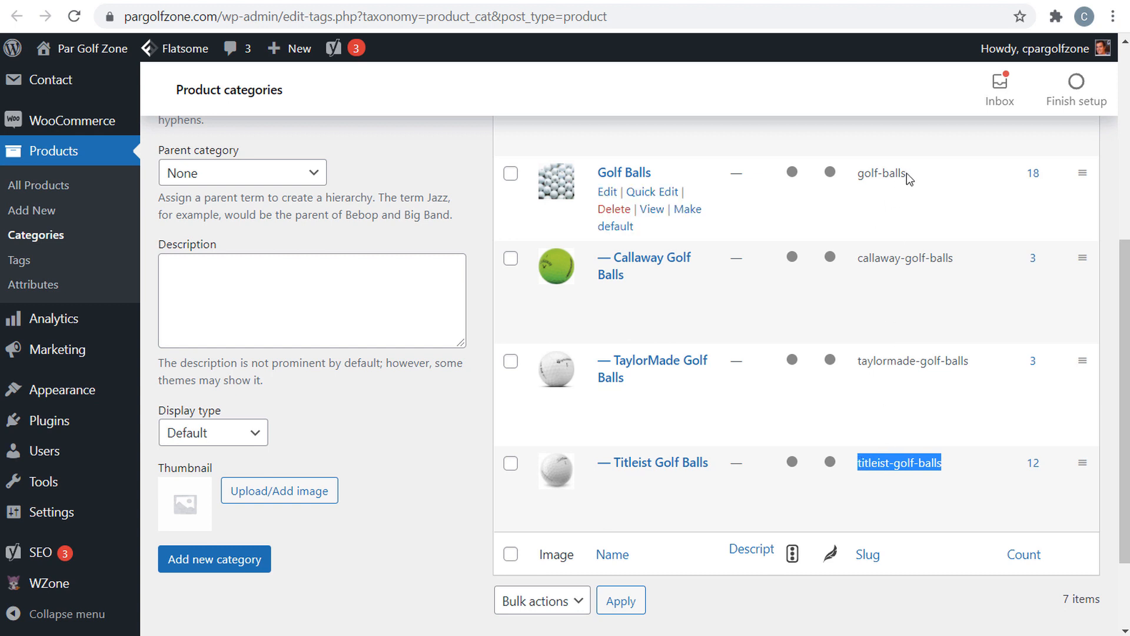
left_click_drag(906, 173, 862, 174)
key("ctrl+c")
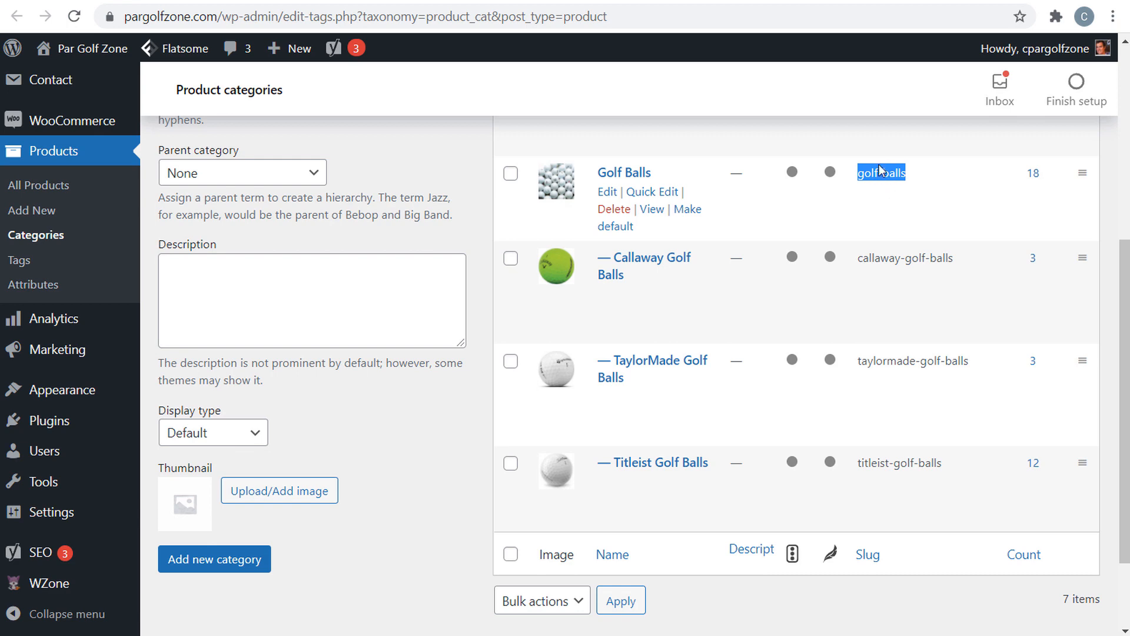
Step: Set the category attribute of the [products] shortcode on the Homepage page to the copied golf-balls slug
left_click(250, 0)
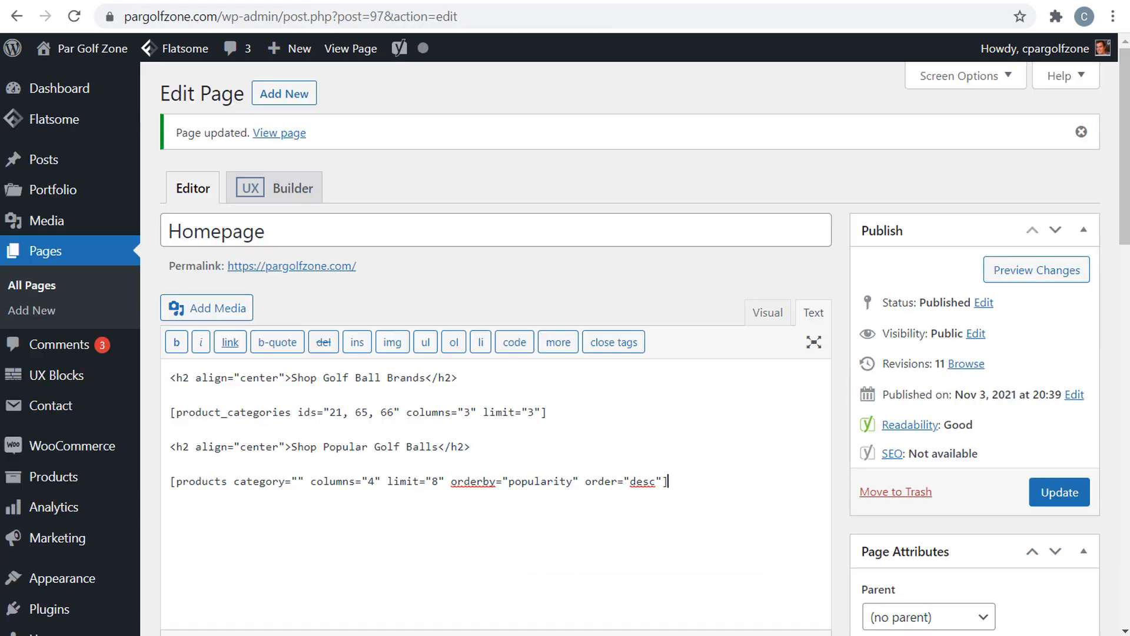
left_click(300, 482)
key("ctrl+v")
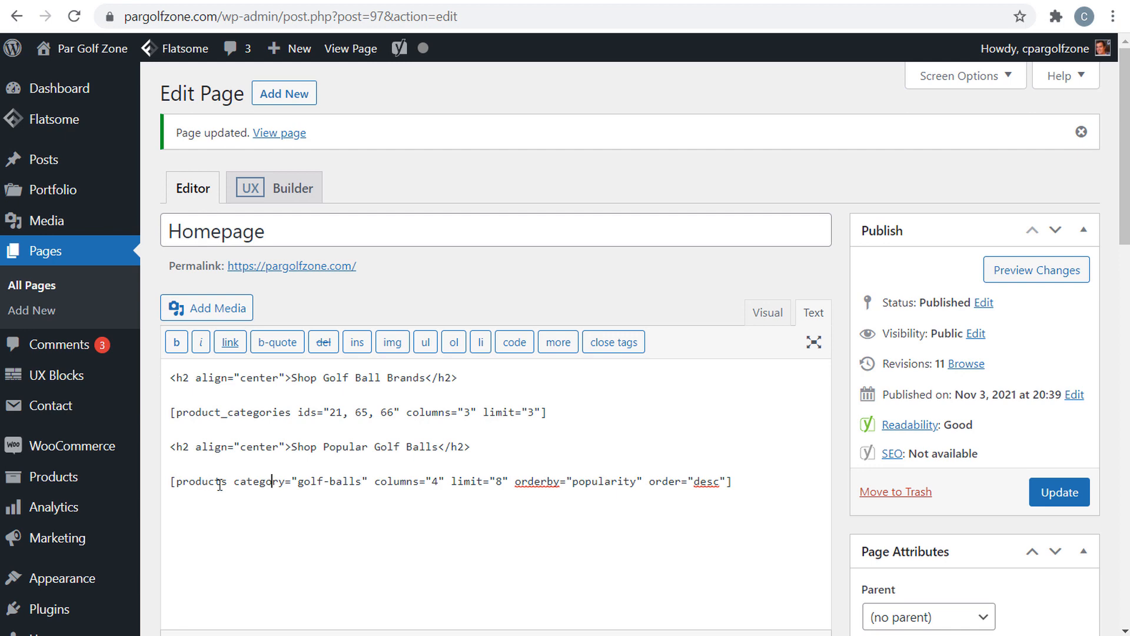
left_click_drag(298, 481, 503, 481)
left_click(666, 463)
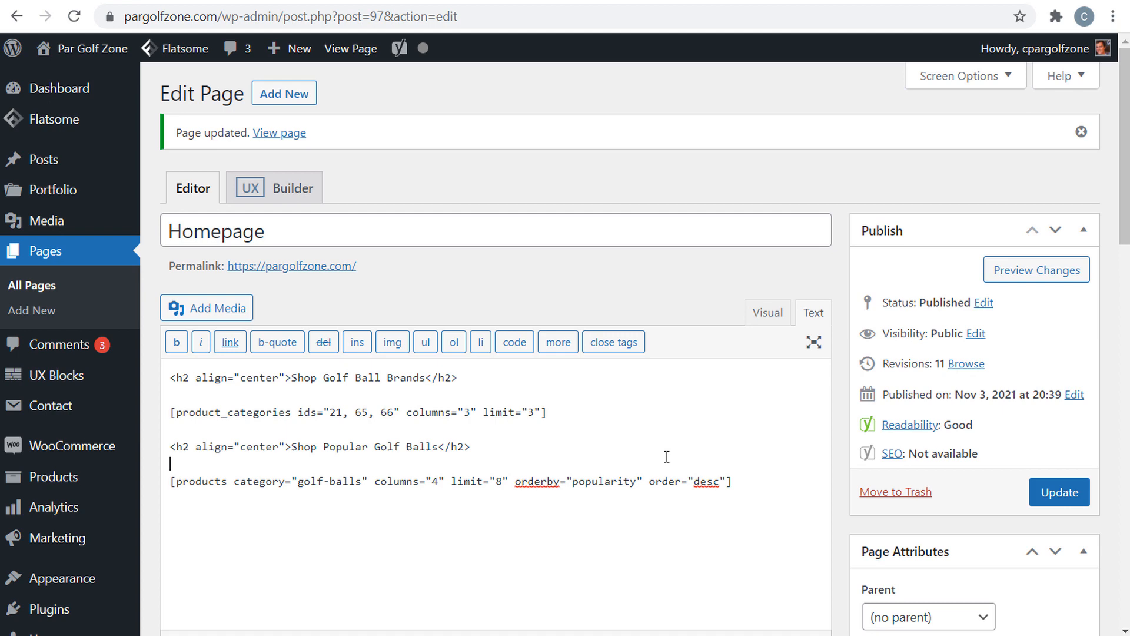
Step: Update the Homepage page and reload the live homepage to load the popular products shortcode
left_click(1058, 492)
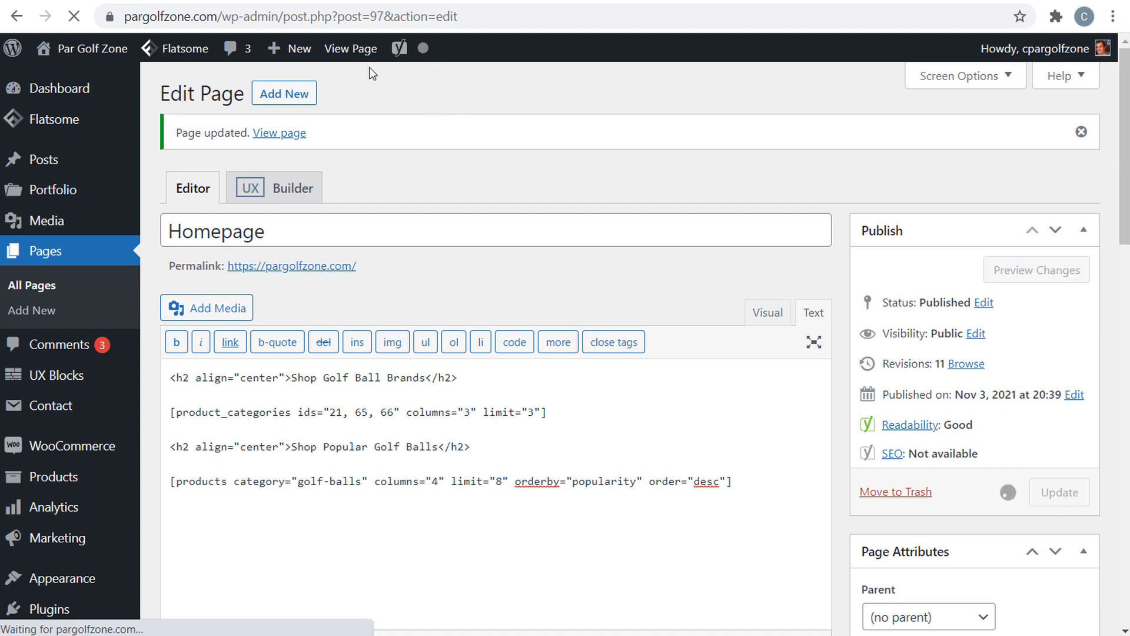
left_click(261, 2)
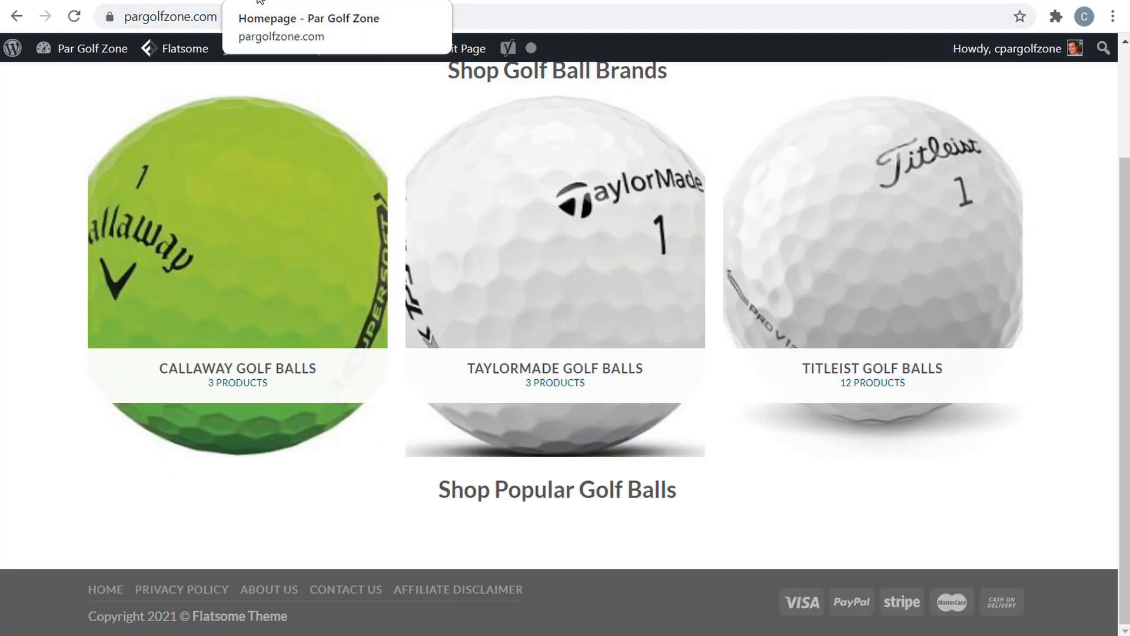
left_click(75, 18)
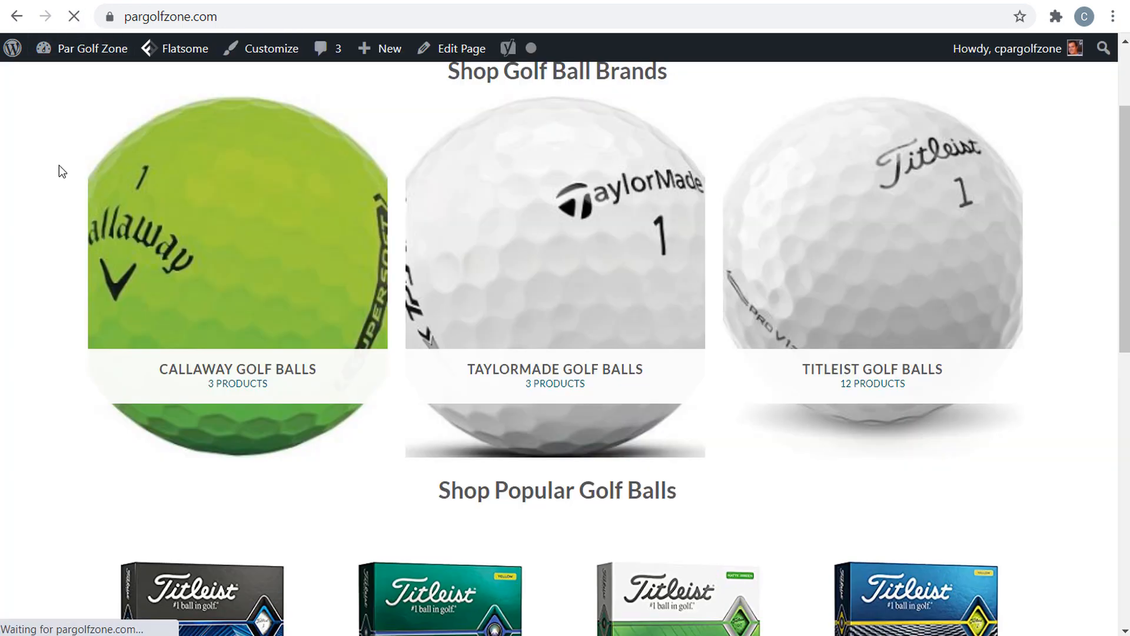
Step: Examine the Shop Golf Ball Brands and Shop Popular Golf Balls sections and their product grid on the live homepage
left_click_drag(449, 72, 664, 71)
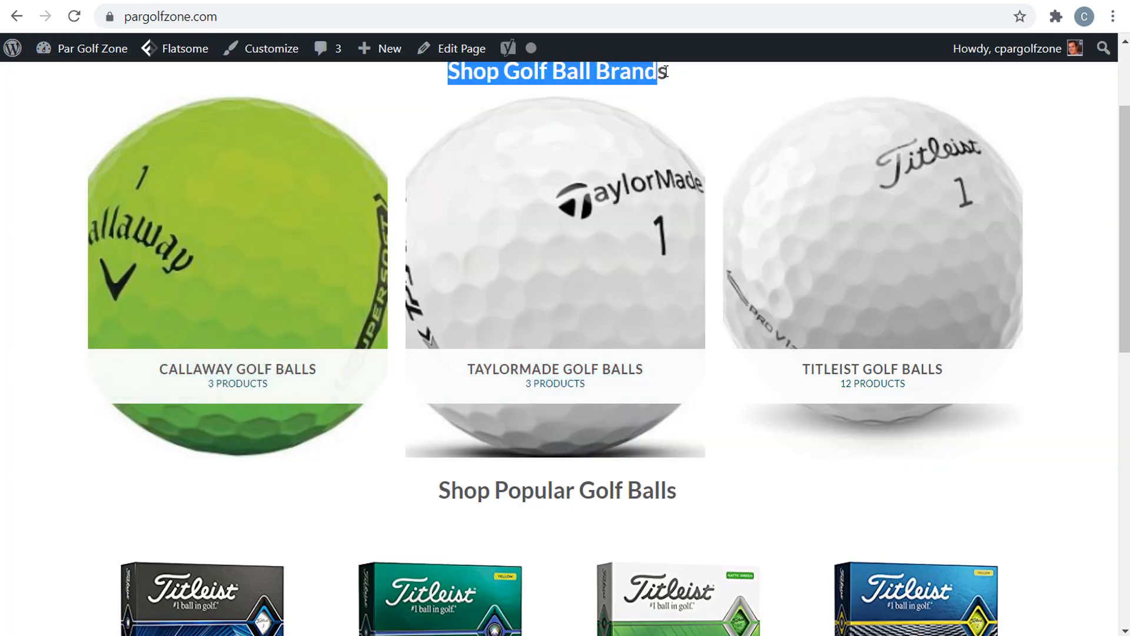
left_click(665, 71)
scroll(665, 71, "down", 3)
left_click_drag(447, 308, 658, 310)
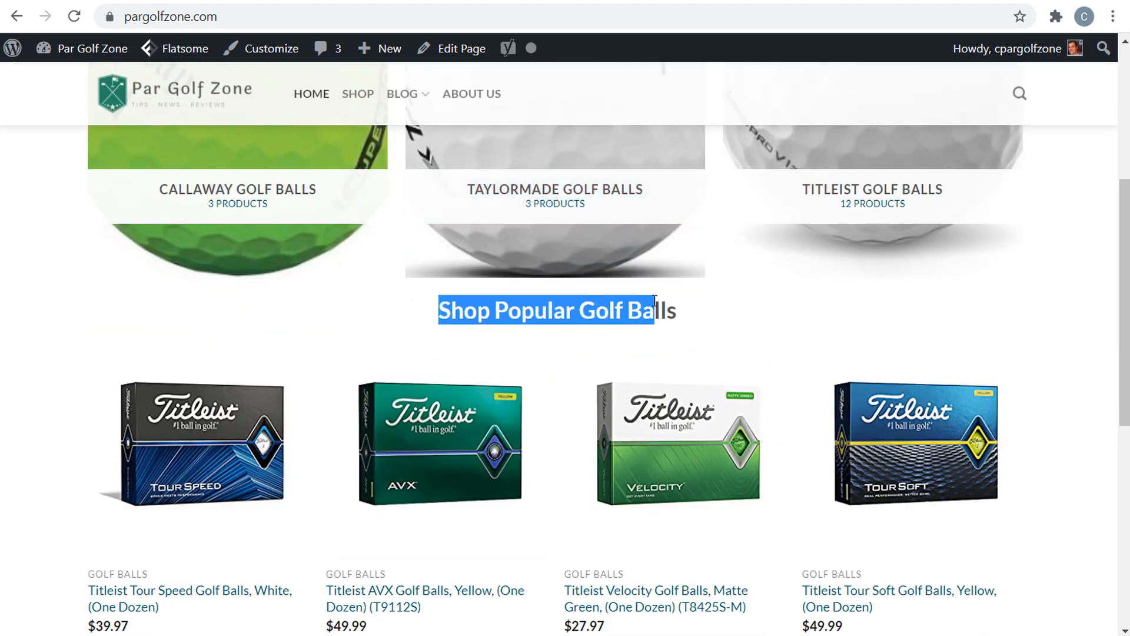
scroll(774, 249, "down", 4)
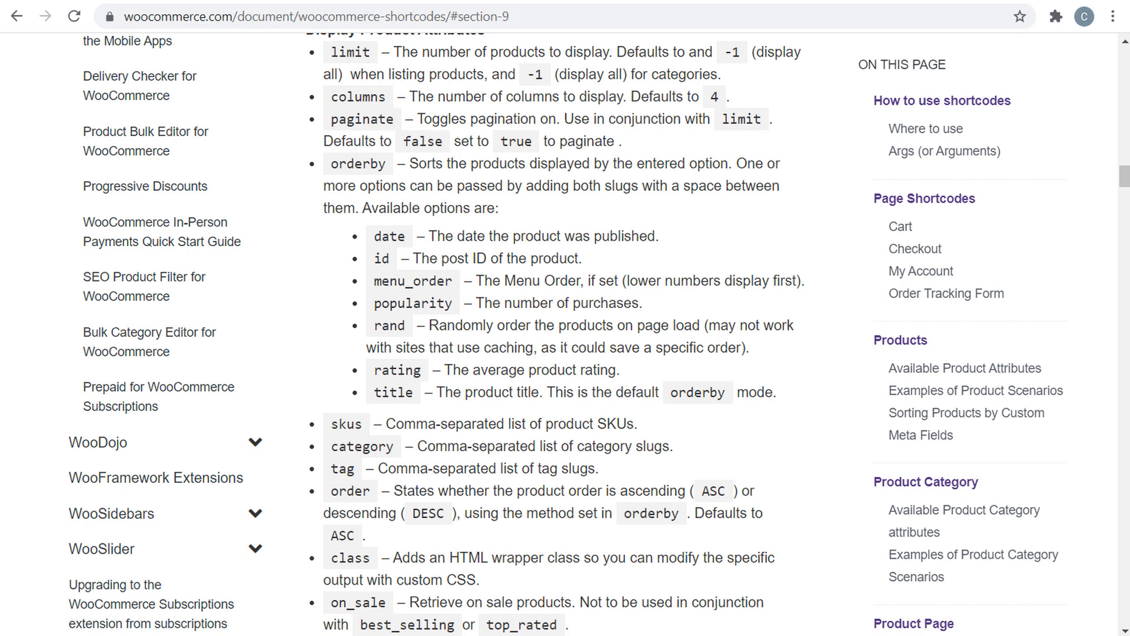
left_click(275, 1)
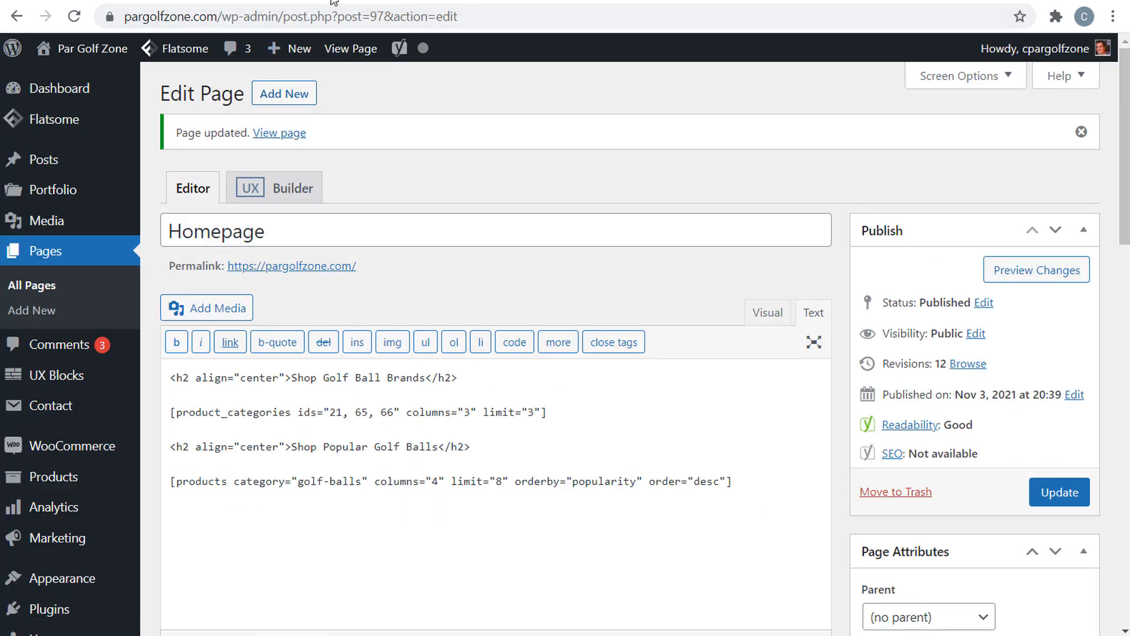
left_click(259, 3)
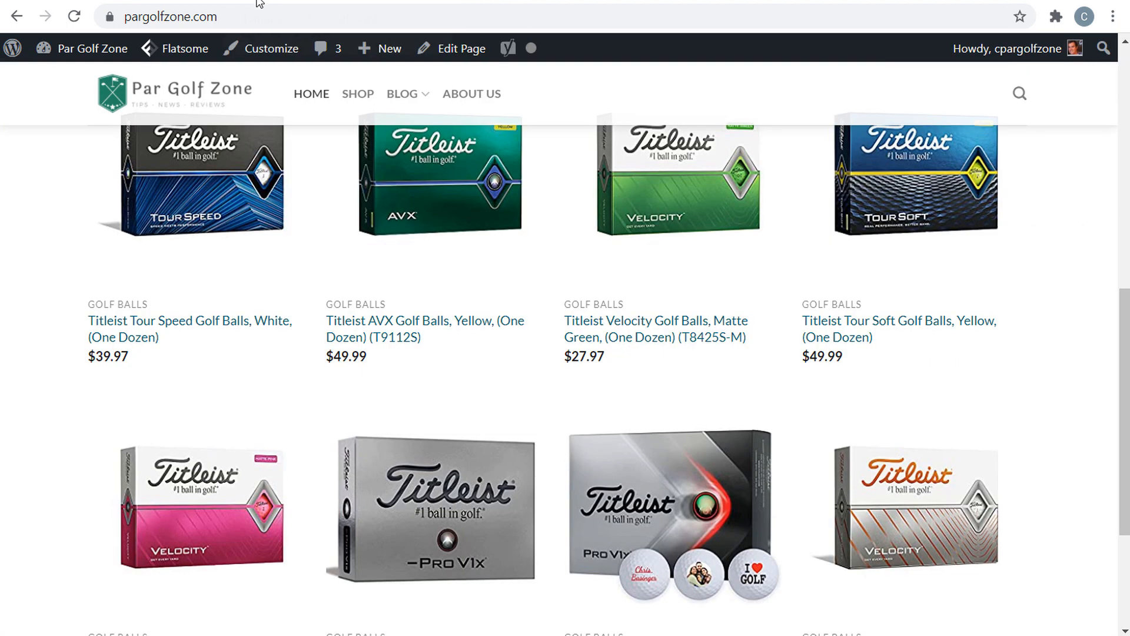
scroll(57, 236, "up", 3)
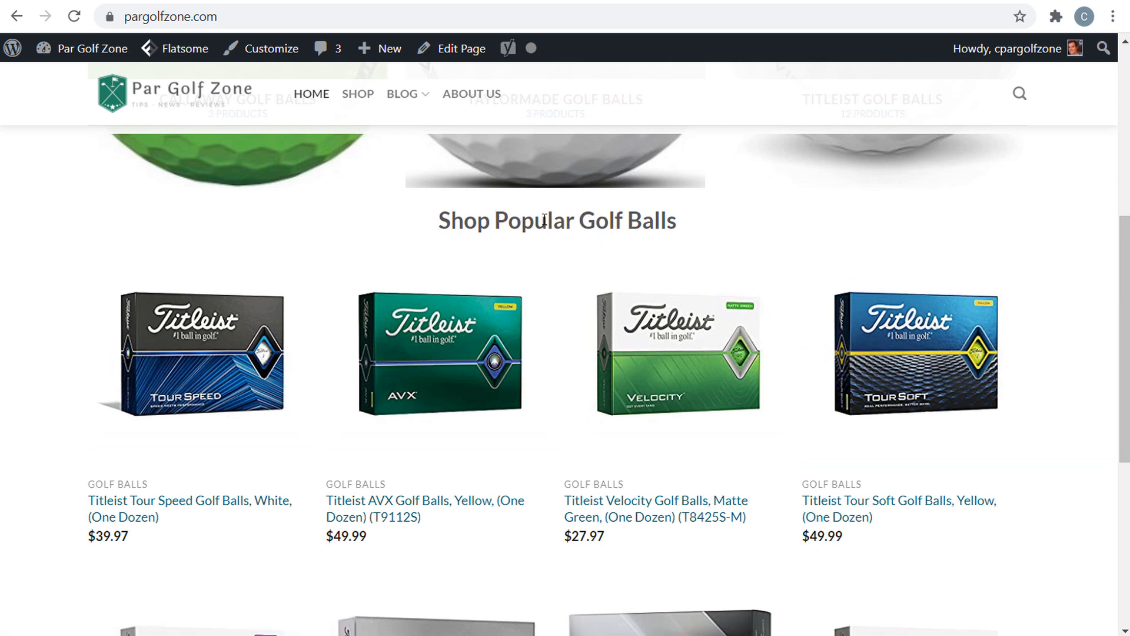
Step: Change the category attribute of the [products] shortcode to ids and select its golf-balls value
left_click(286, 1)
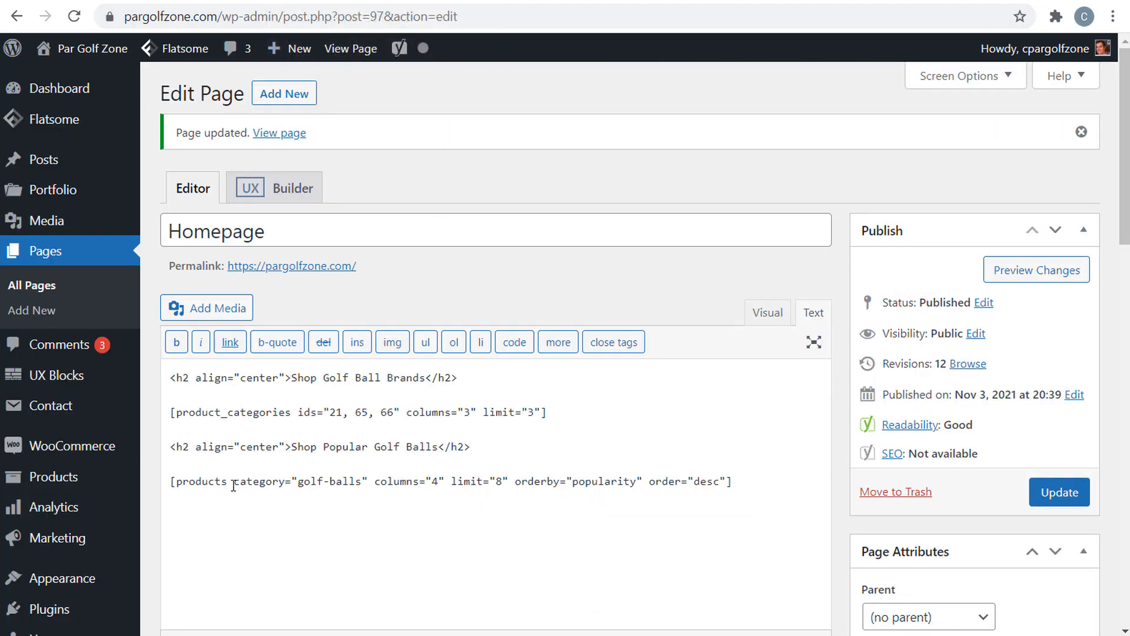
left_click_drag(233, 485, 288, 488)
type("ids")
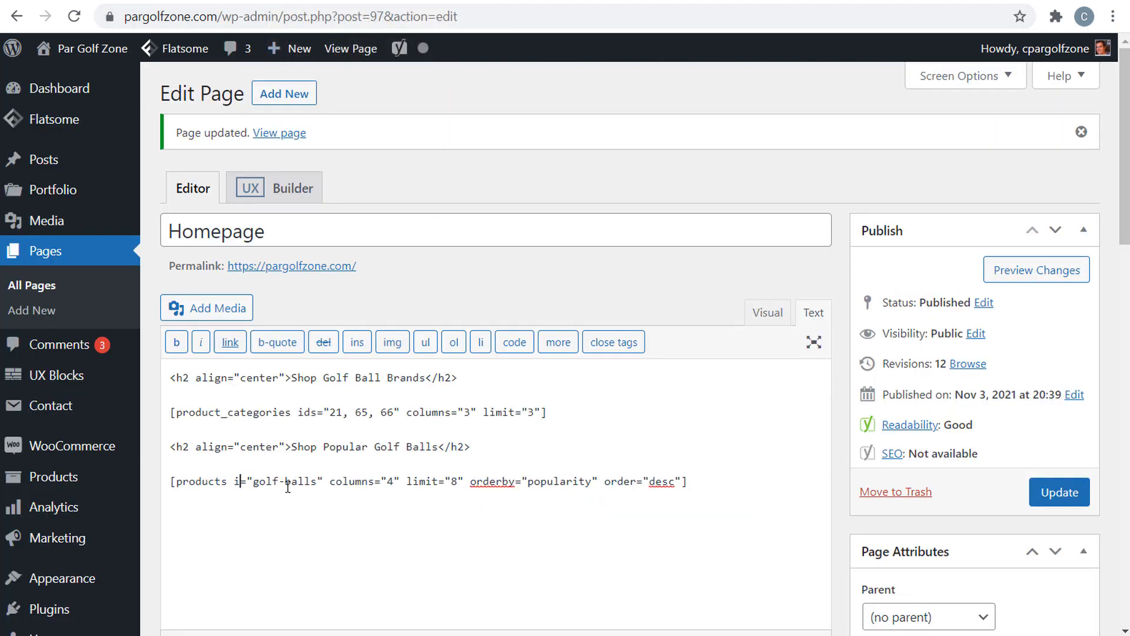
left_click_drag(265, 483, 330, 486)
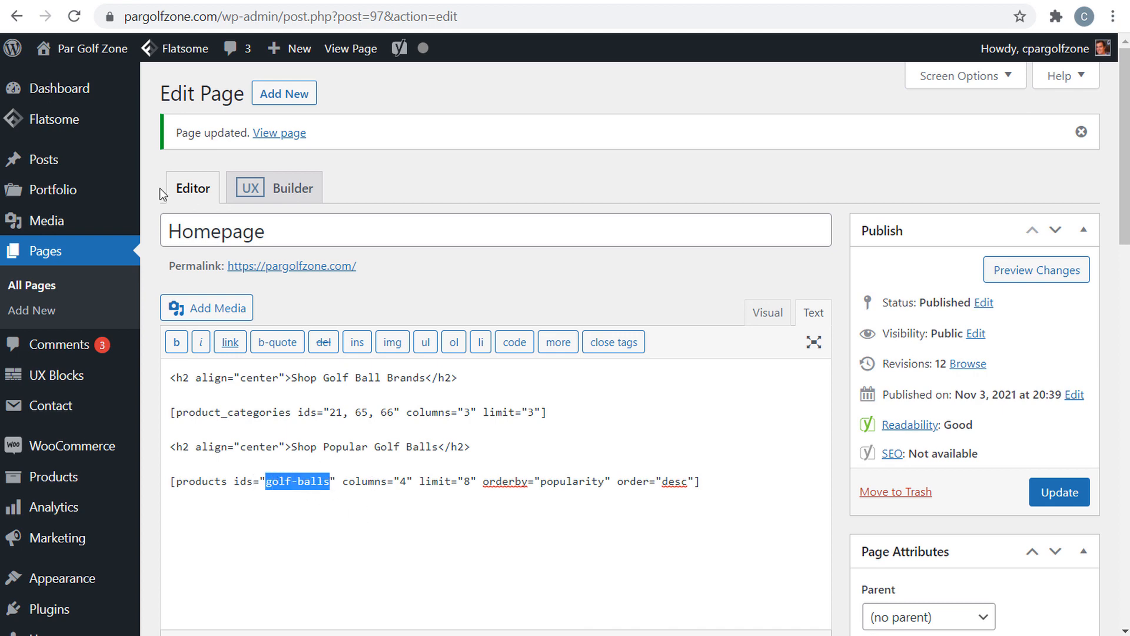
Step: Look up the IDs of the TaylorMade Distance golf ball products in the product list and return to the Homepage editor
left_click(185, 2)
mouse_move(304, 331)
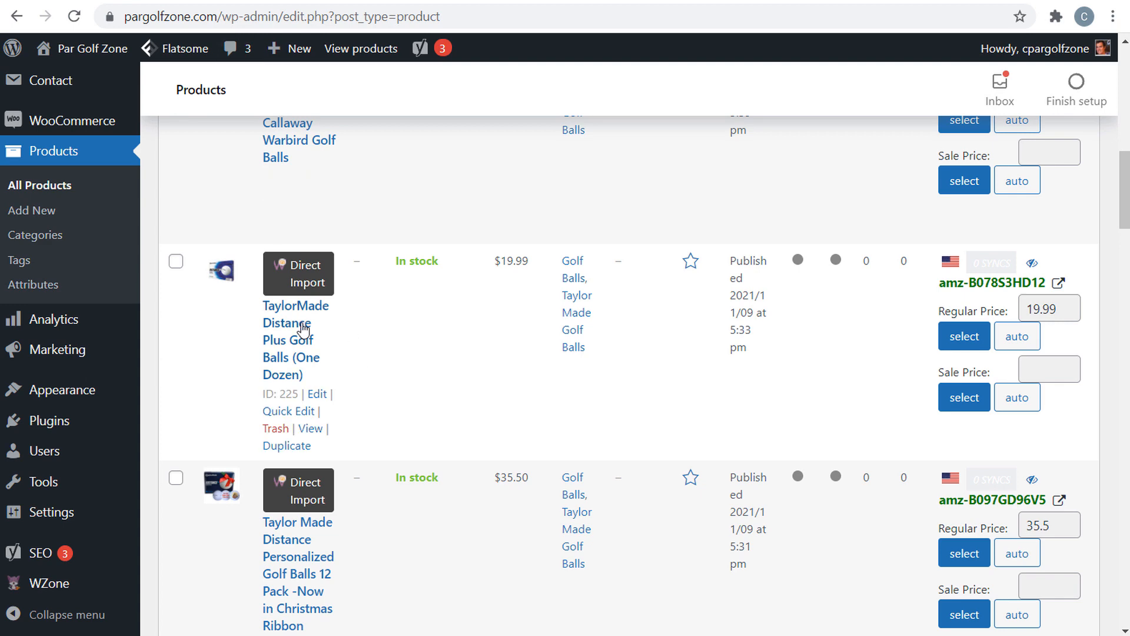
double_click(293, 394)
scroll(346, 497, "down", 3)
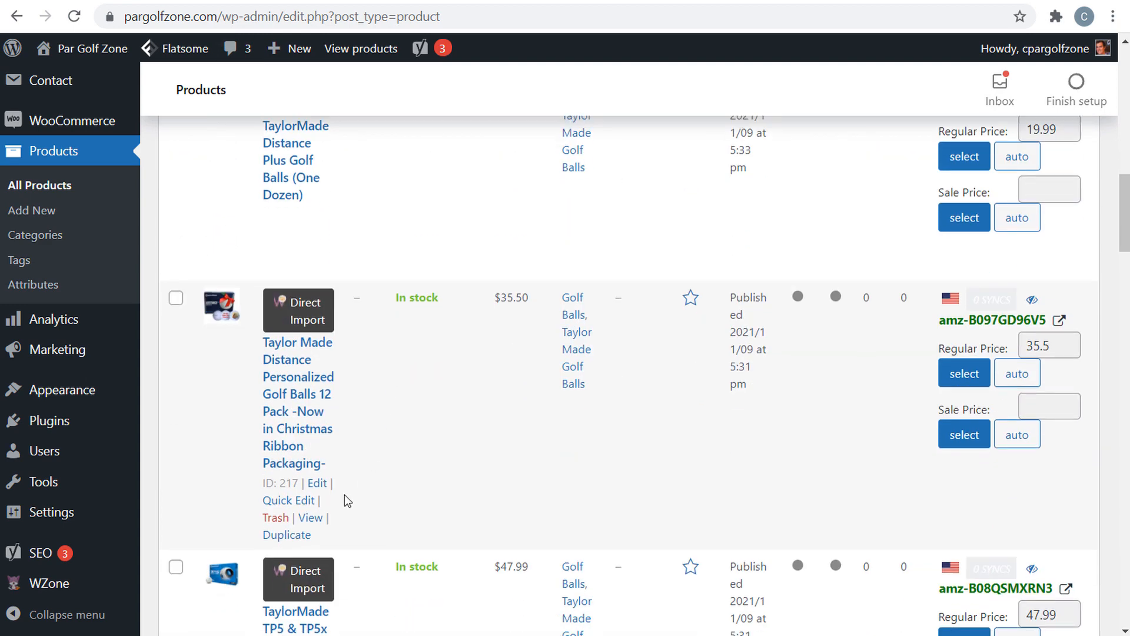
left_click(290, 5)
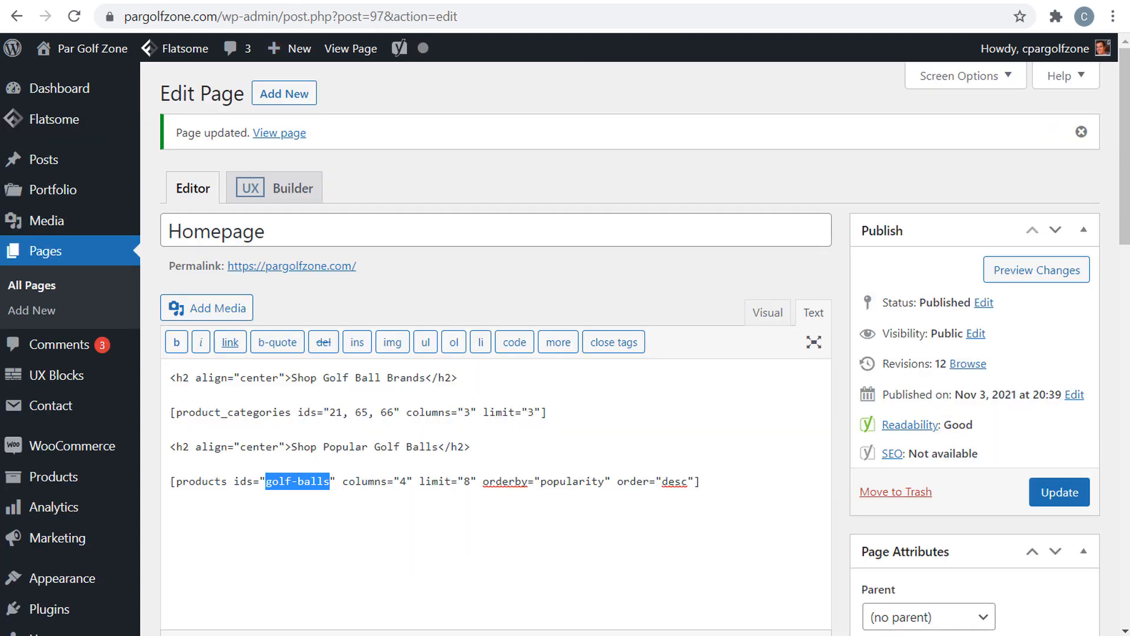
Step: Replace the selected golf-balls value in the [products] shortcode's ids attribute with the product IDs 217, 225
type("217,")
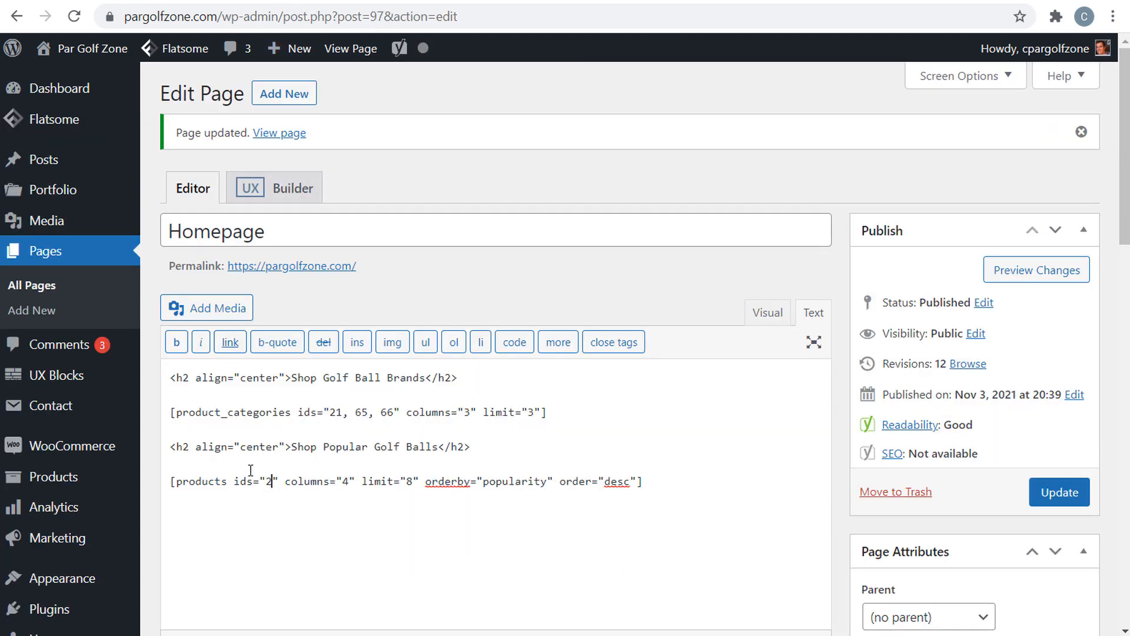
type(" 3223")
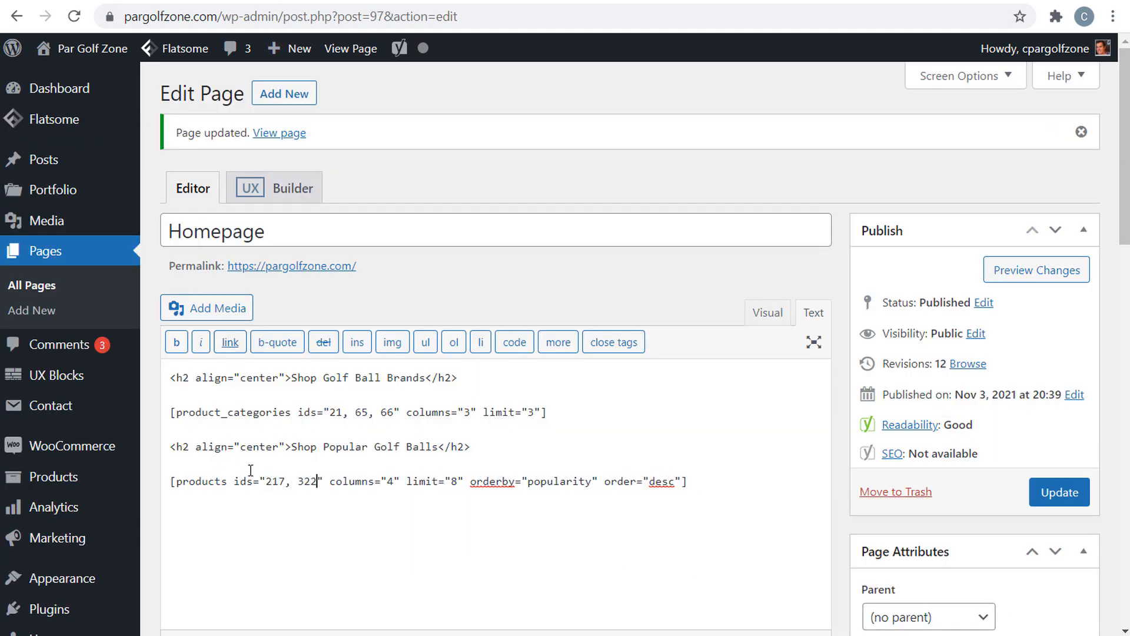
key("BackSpace")
key("BackSpace")
key("BackSpace")
key("BackSpace")
type("225")
Step: Open the WooCommerce Product Catalog settings in the theme customizer from the live homepage
mouse_move(75, 174)
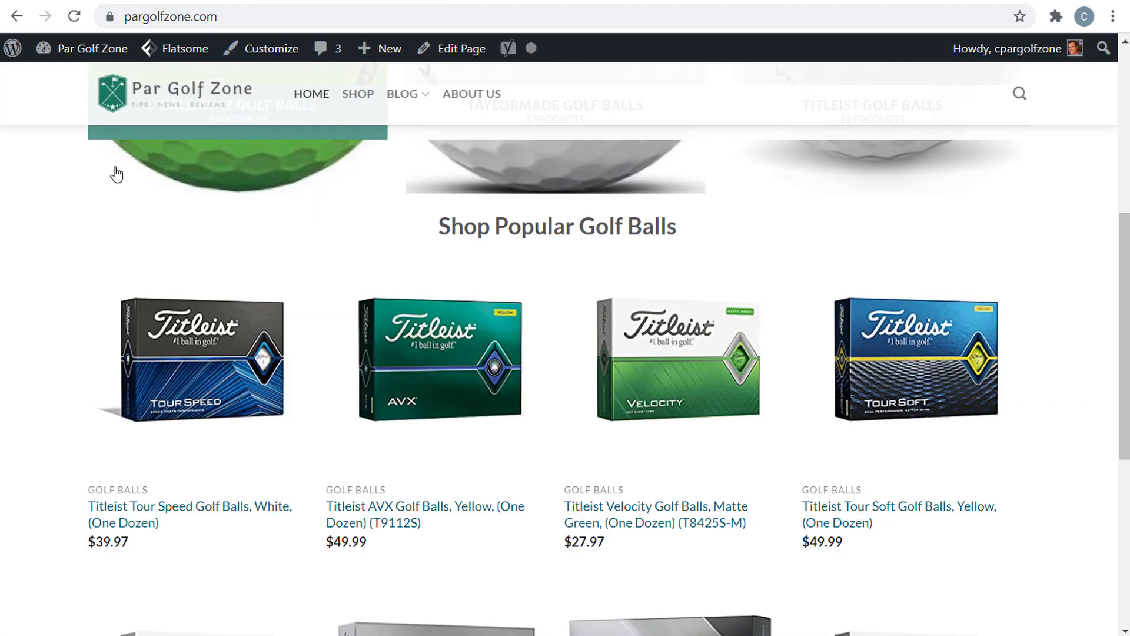
scroll(95, 241, "up", 7)
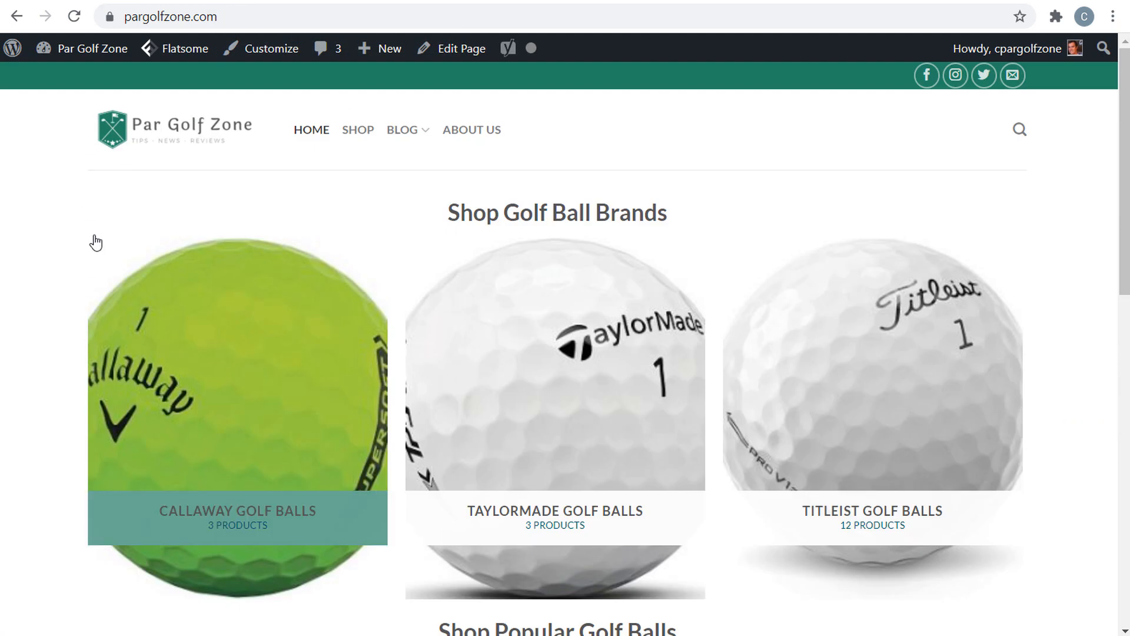
left_click(268, 55)
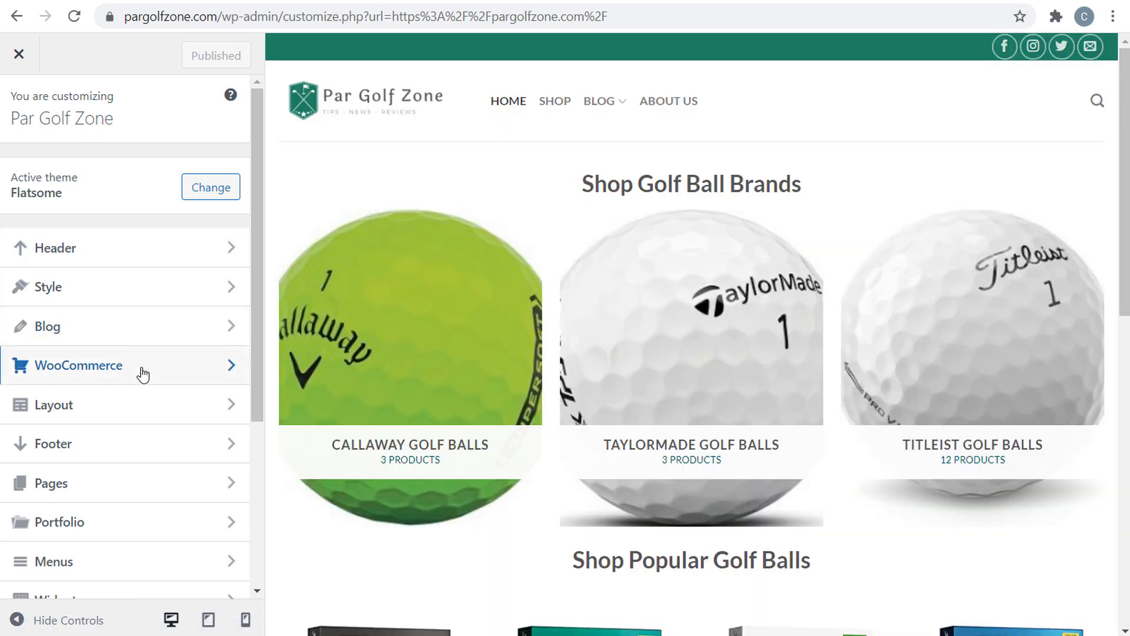
left_click(141, 369)
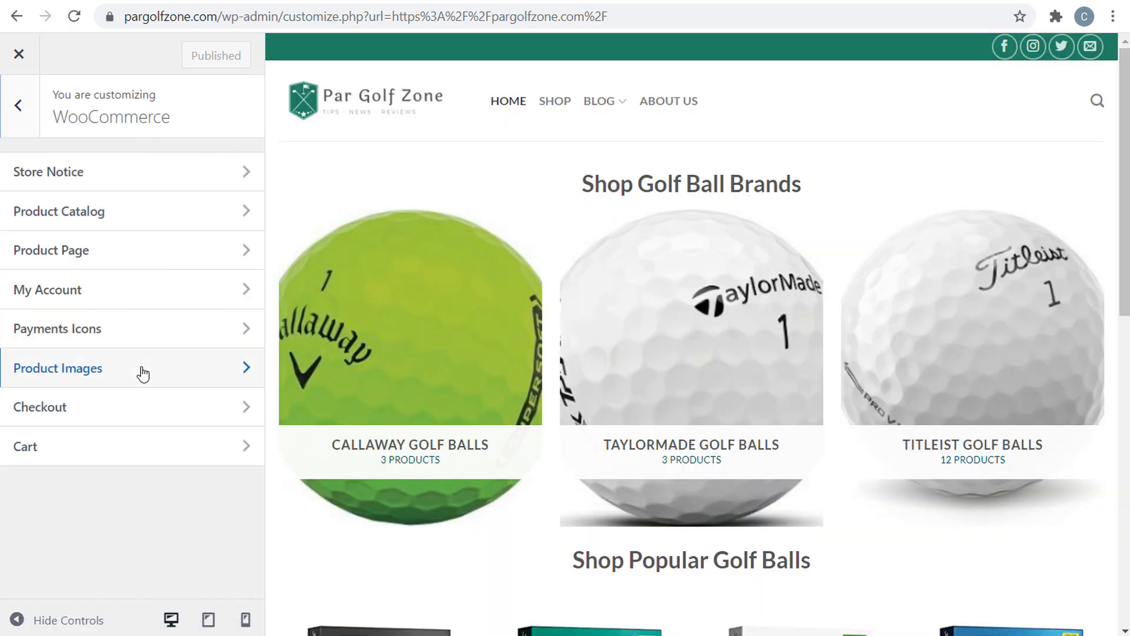
left_click(109, 217)
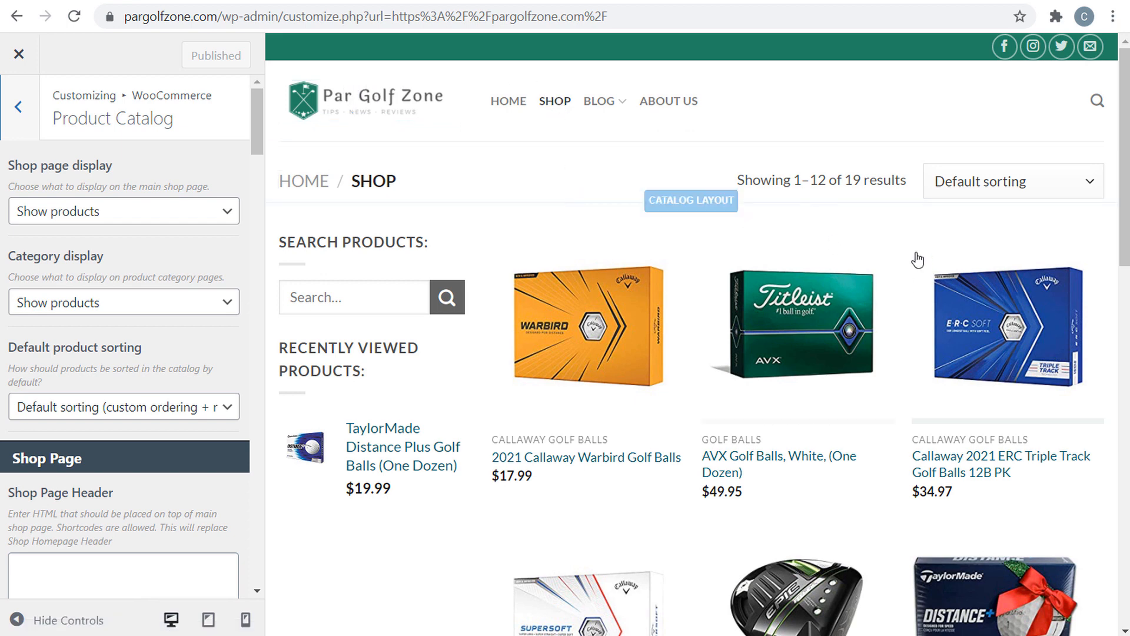
Step: Set the shop page display to Show categories & products and the category display to Show subcategories & products
scroll(919, 257, "down", 3)
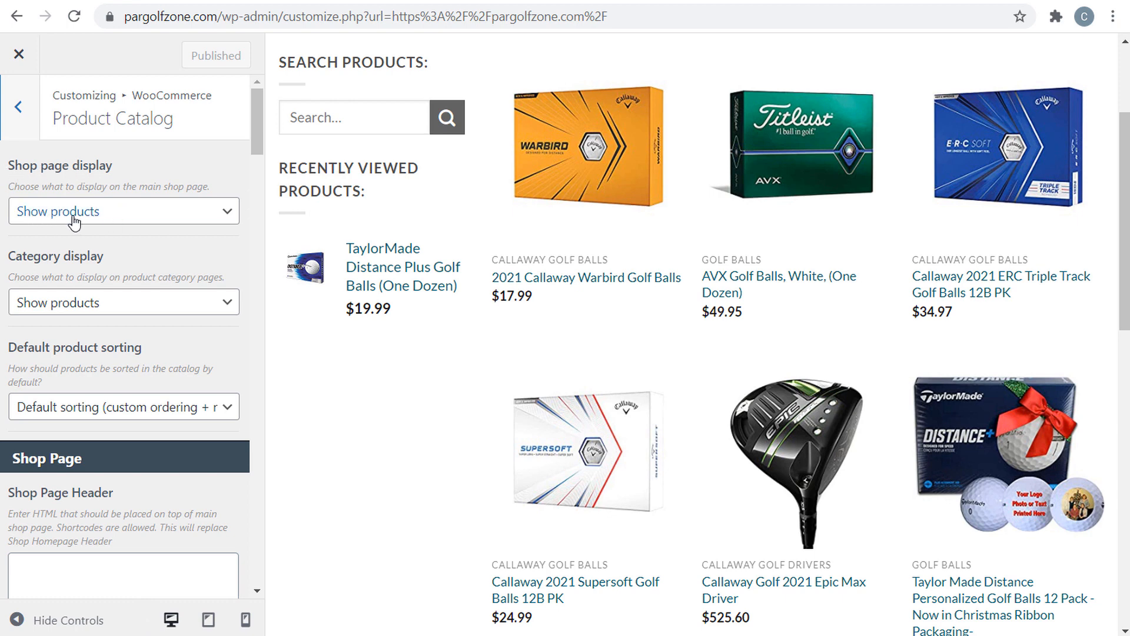
left_click(139, 212)
left_click(109, 272)
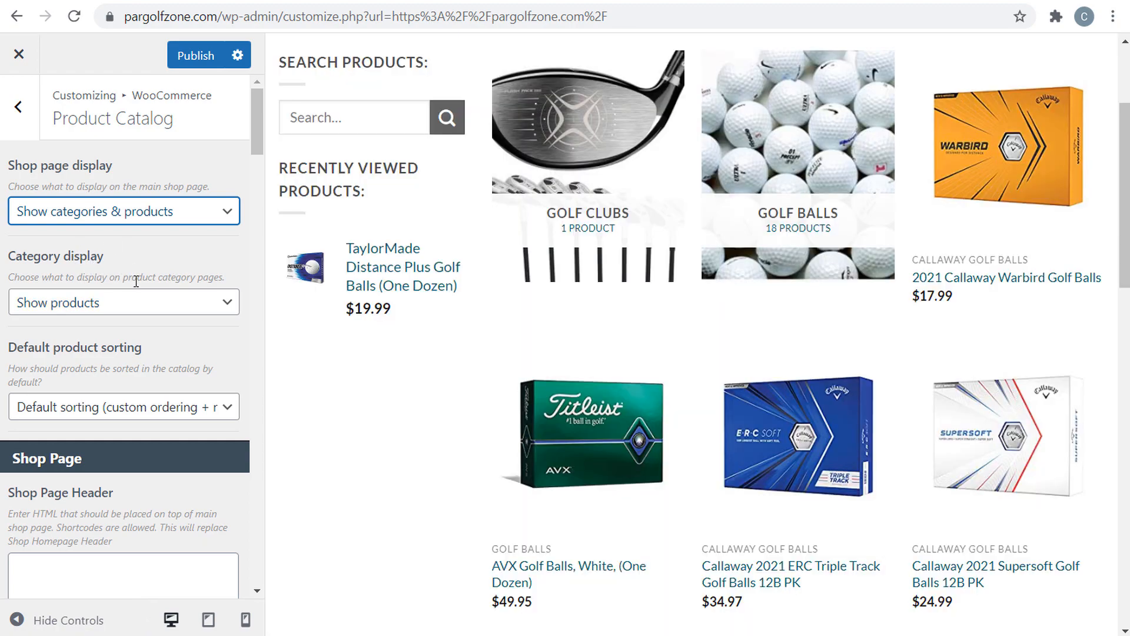
left_click(151, 303)
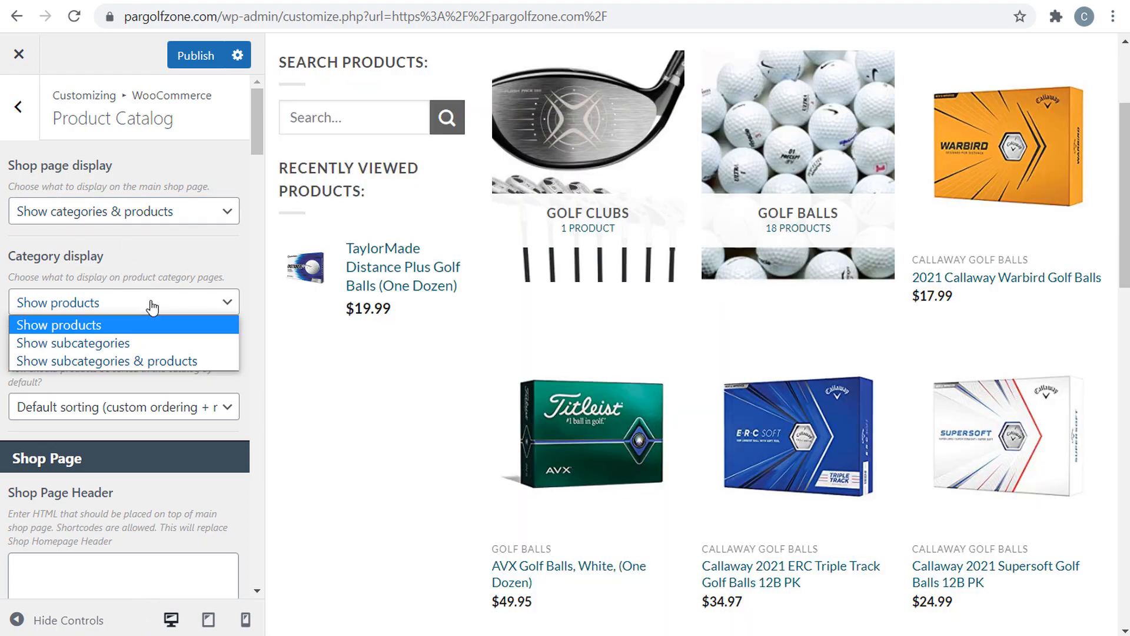
left_click(133, 361)
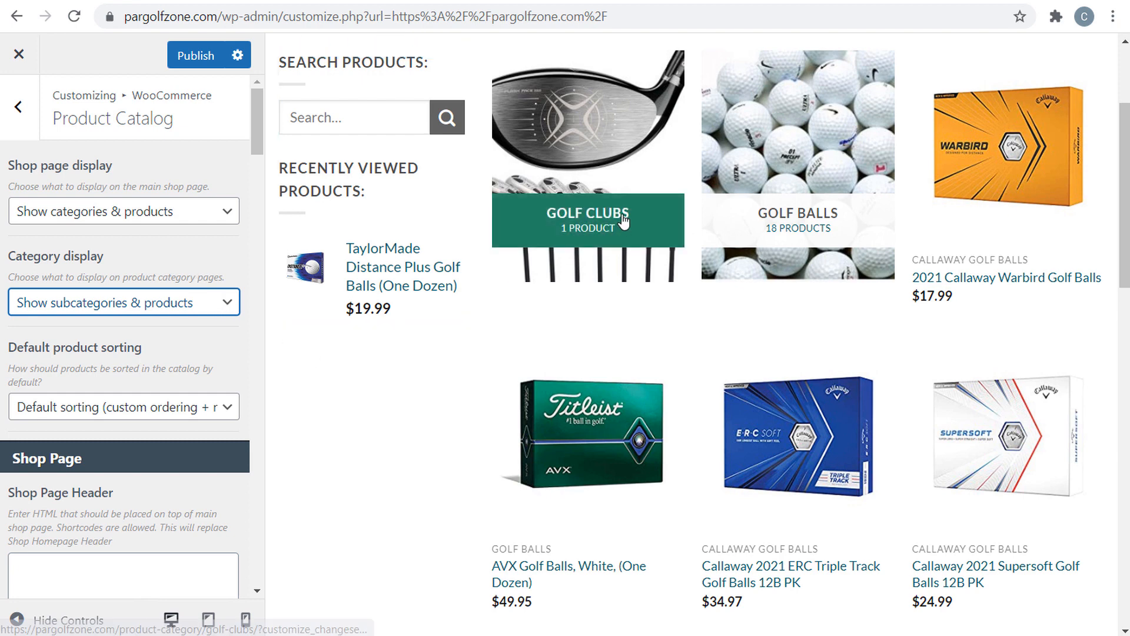
mouse_move(939, 168)
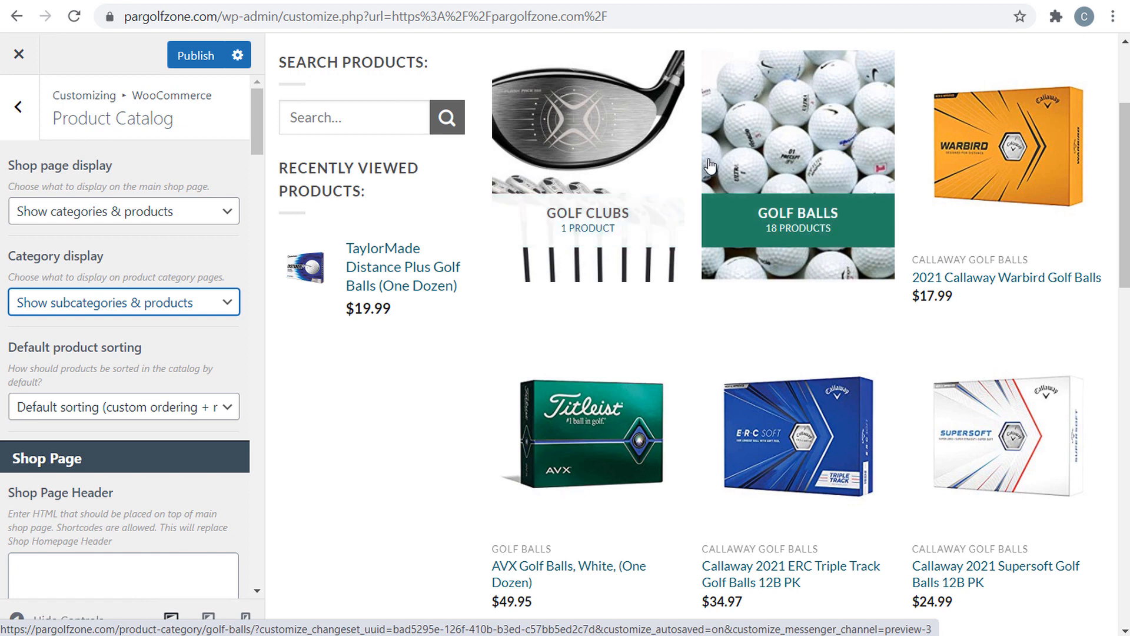
Step: Review the default product sorting options and keep Default sorting (custom ordering + name)
scroll(29, 290, "down", 2)
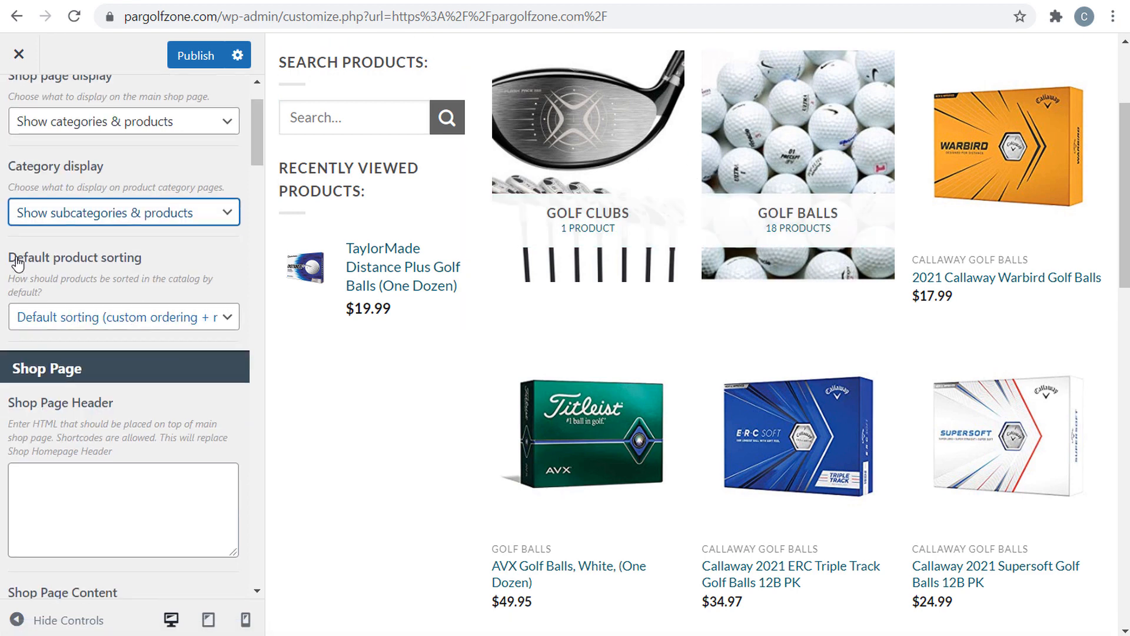
left_click(203, 307)
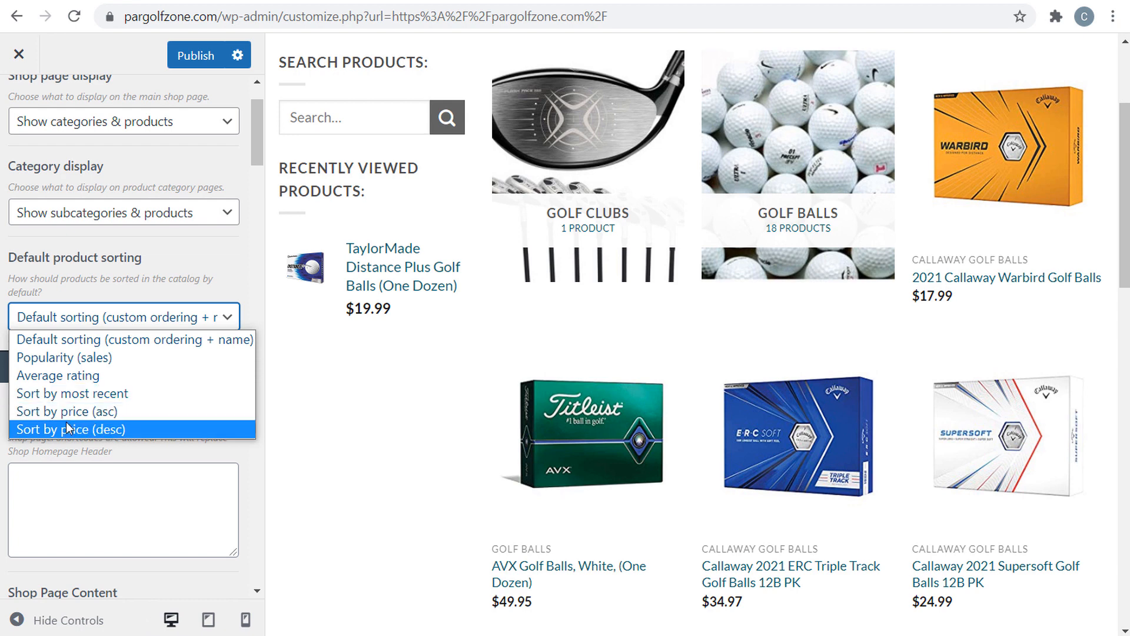
left_click(117, 341)
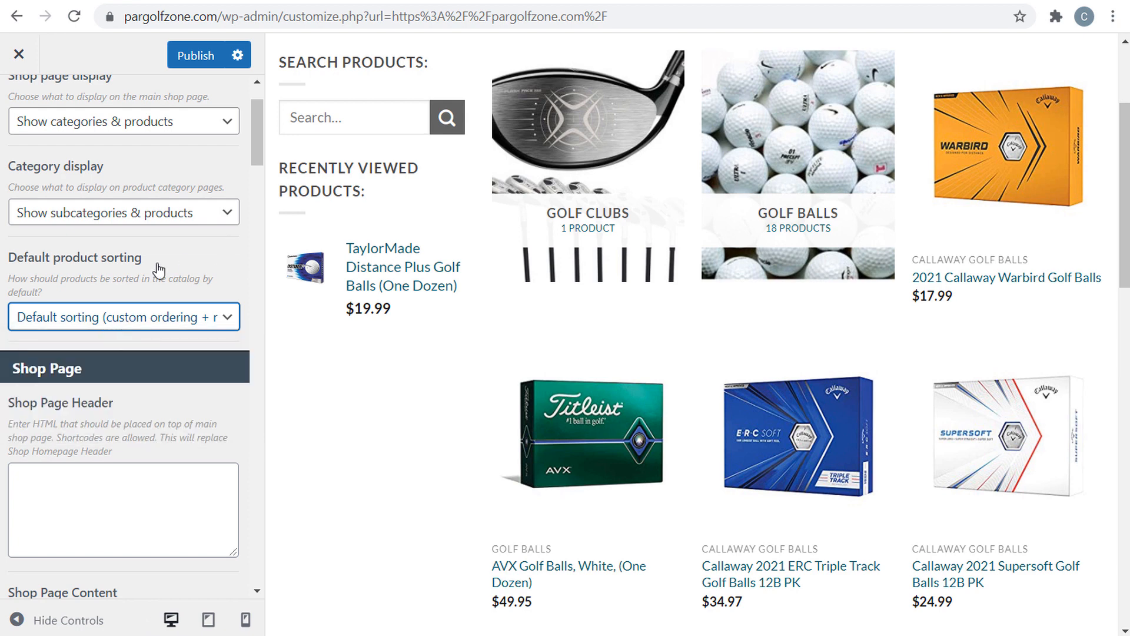
Step: Set the catalog layout's Products per Page to 48
scroll(159, 277, "down", 12)
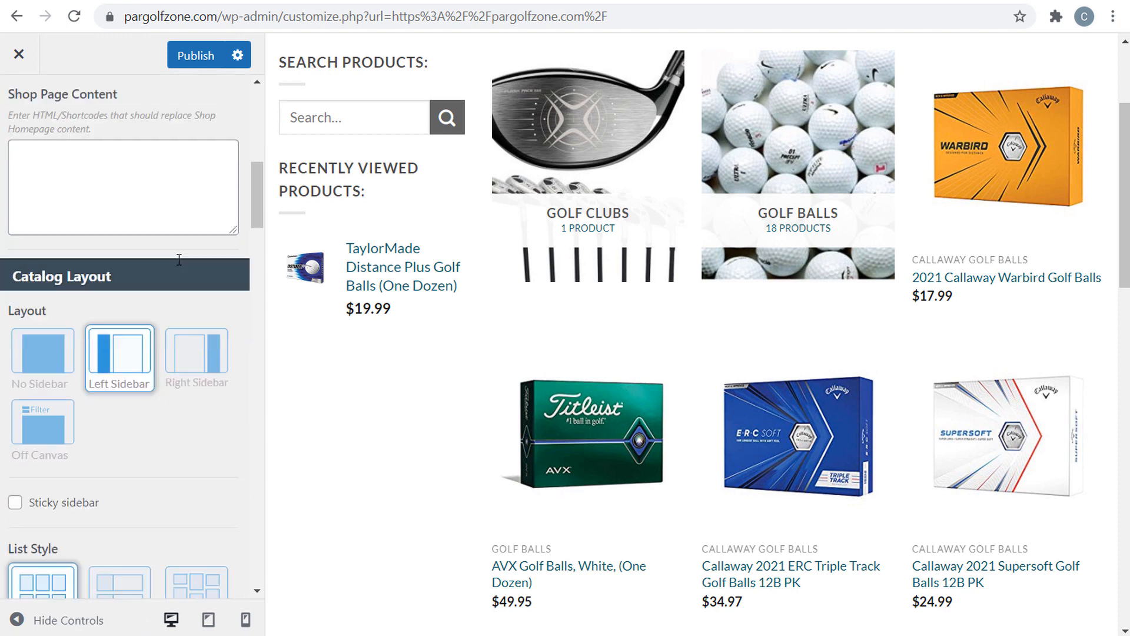
scroll(118, 177, "up", 1)
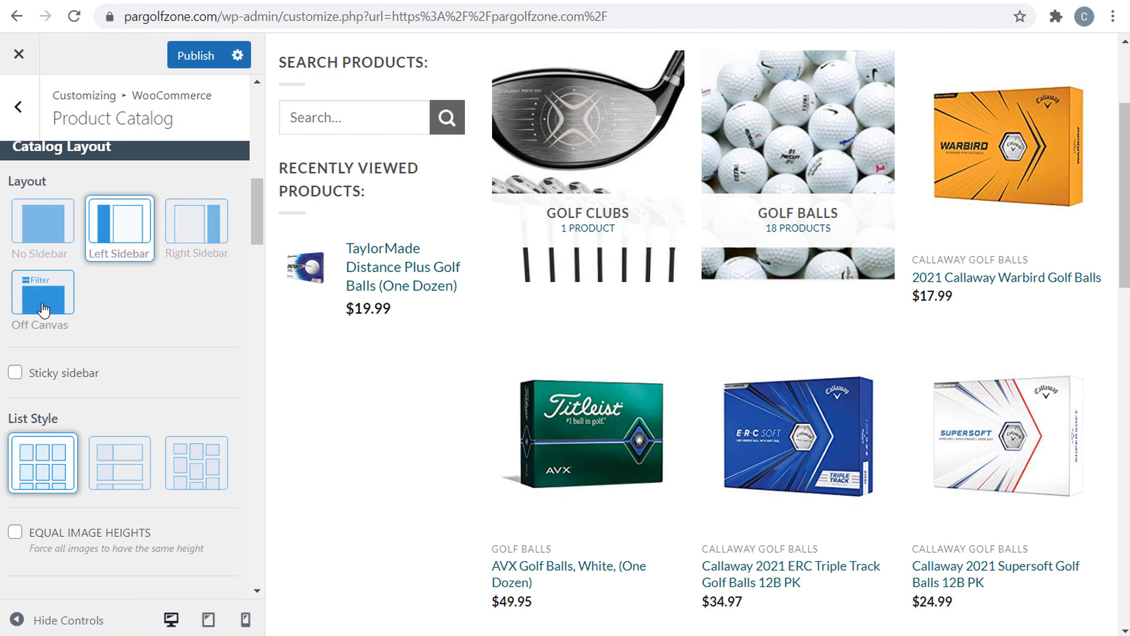
scroll(151, 320, "down", 5)
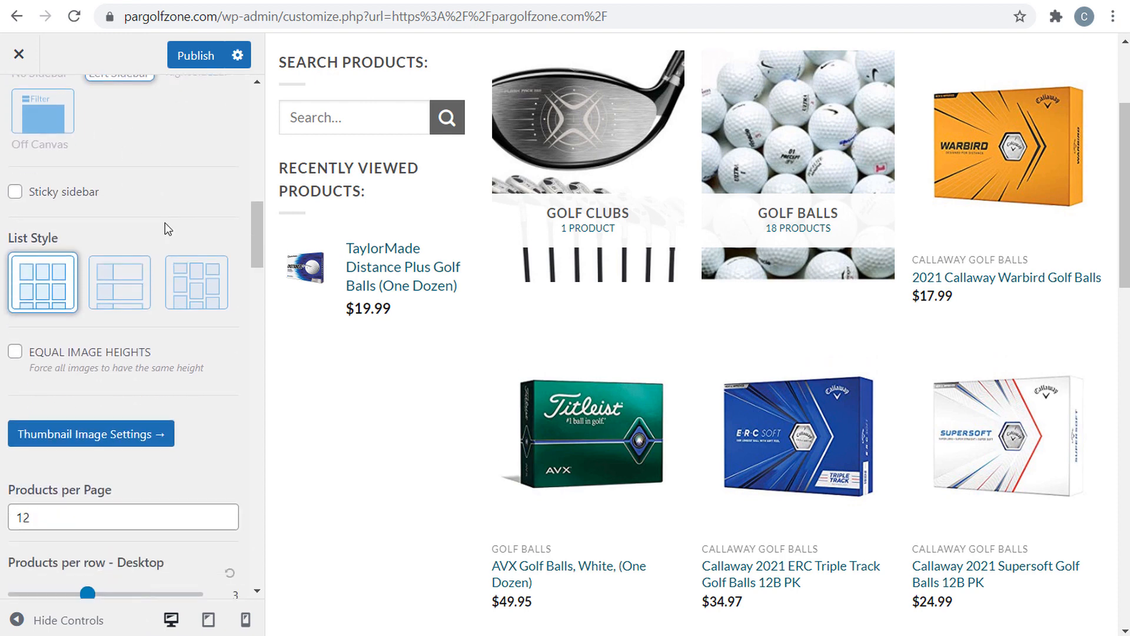
scroll(171, 223, "down", 3)
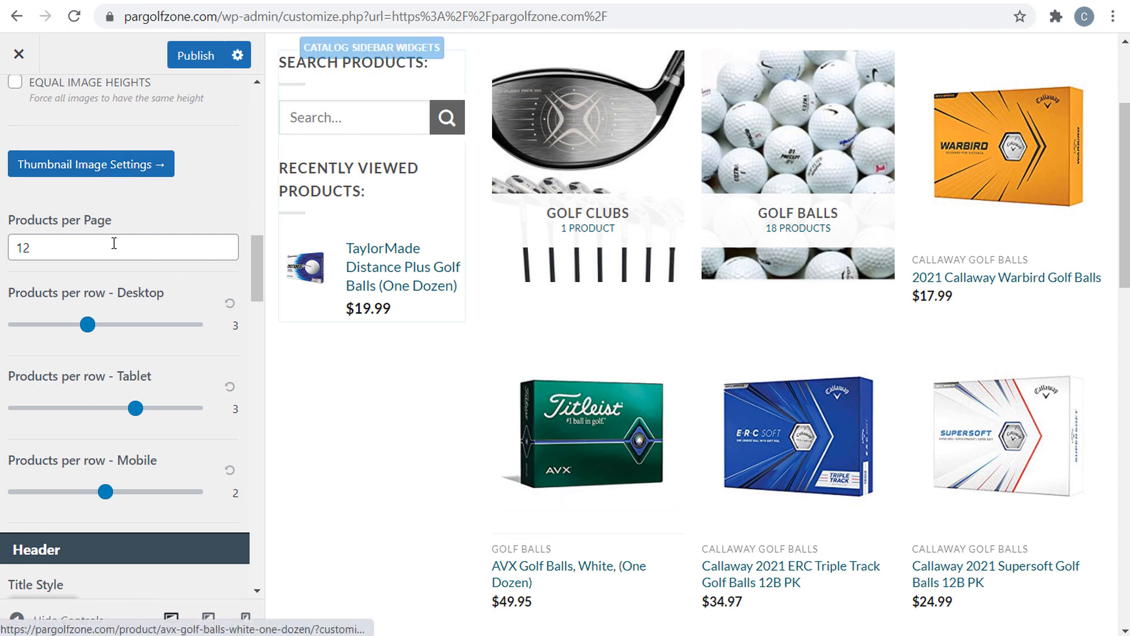
scroll(114, 243, "down", 2)
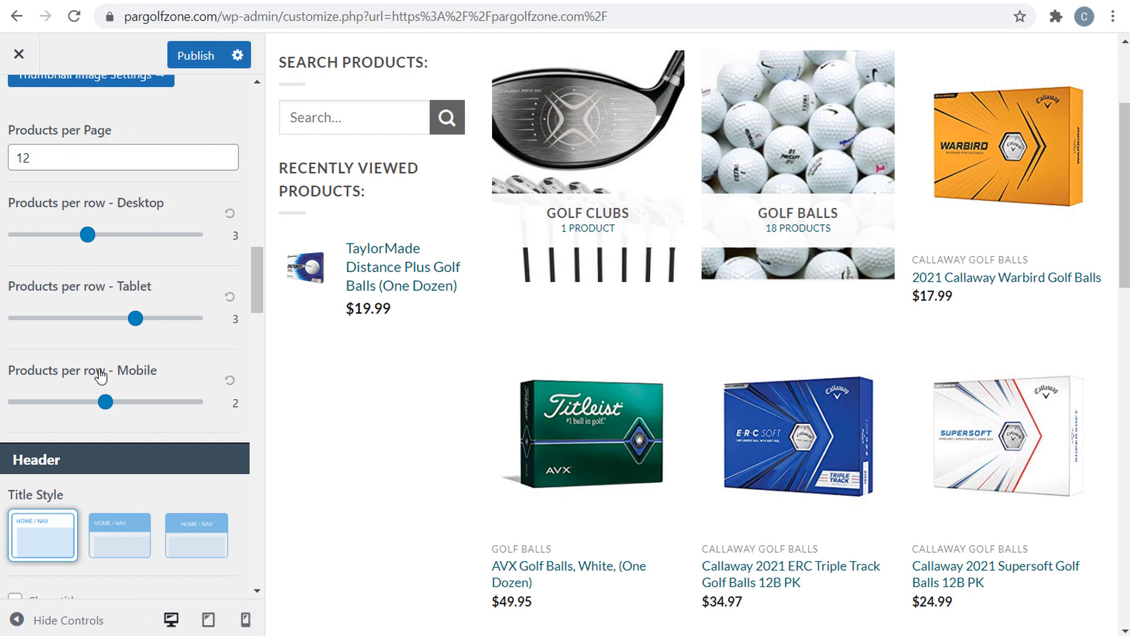
scroll(114, 271, "down", 1)
scroll(52, 201, "up", 2)
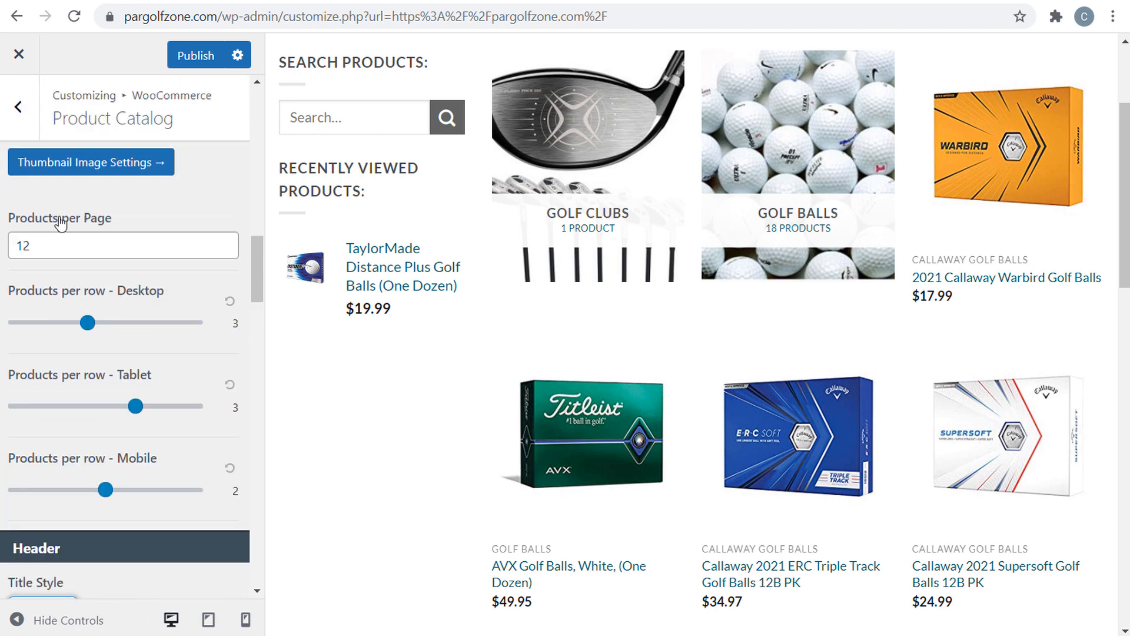
scroll(53, 218, "up", 1)
double_click(47, 246)
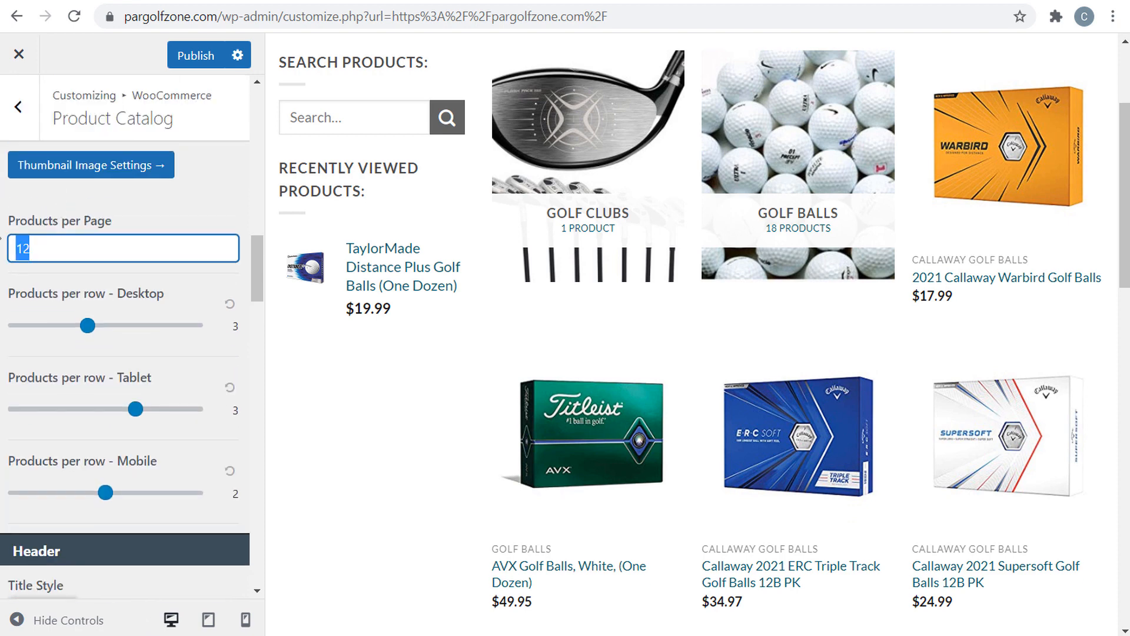
type("48")
left_click(169, 207)
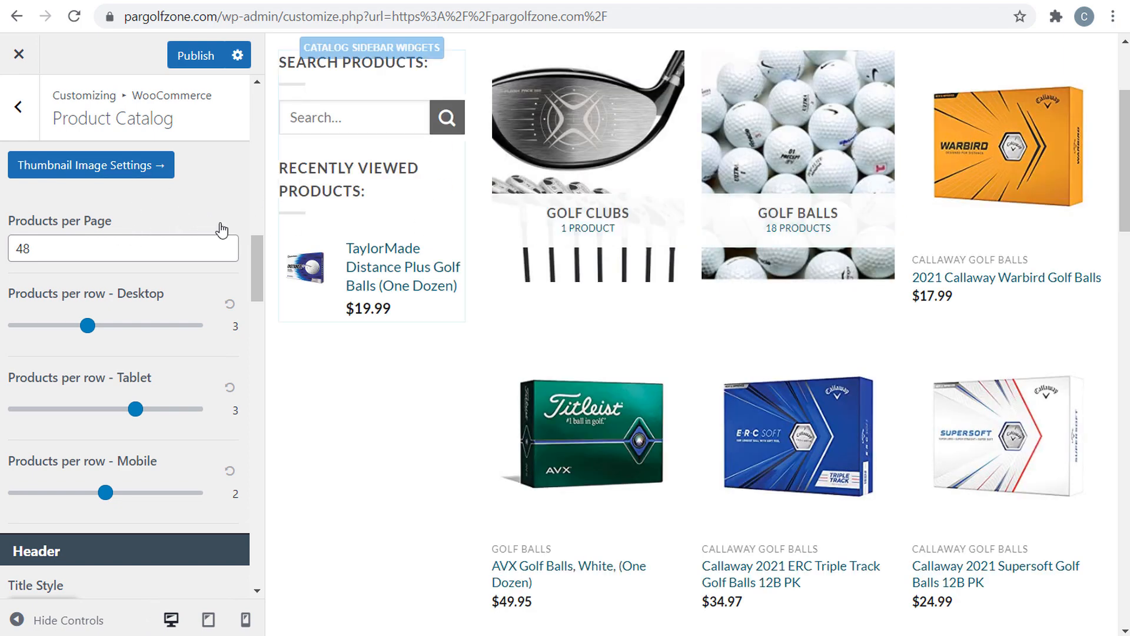
Step: Compare the label-below and shaded category box styles, and choose the style with a small label box over the image
scroll(135, 227, "down", 3)
scroll(134, 227, "down", 3)
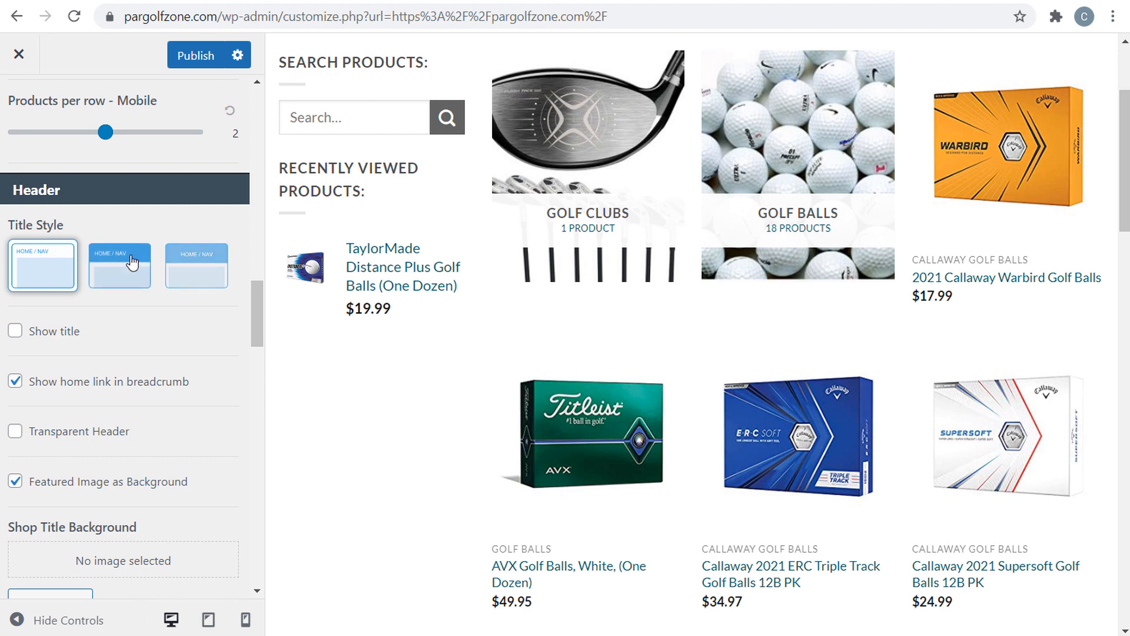
scroll(173, 214, "down", 2)
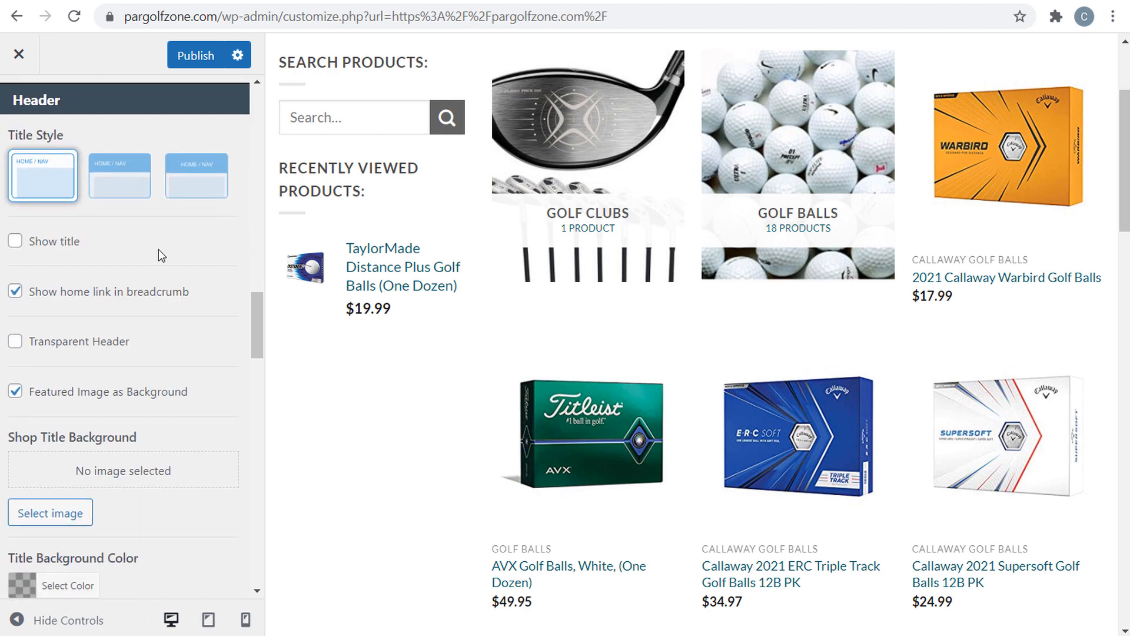
scroll(161, 235, "down", 2)
scroll(149, 241, "down", 6)
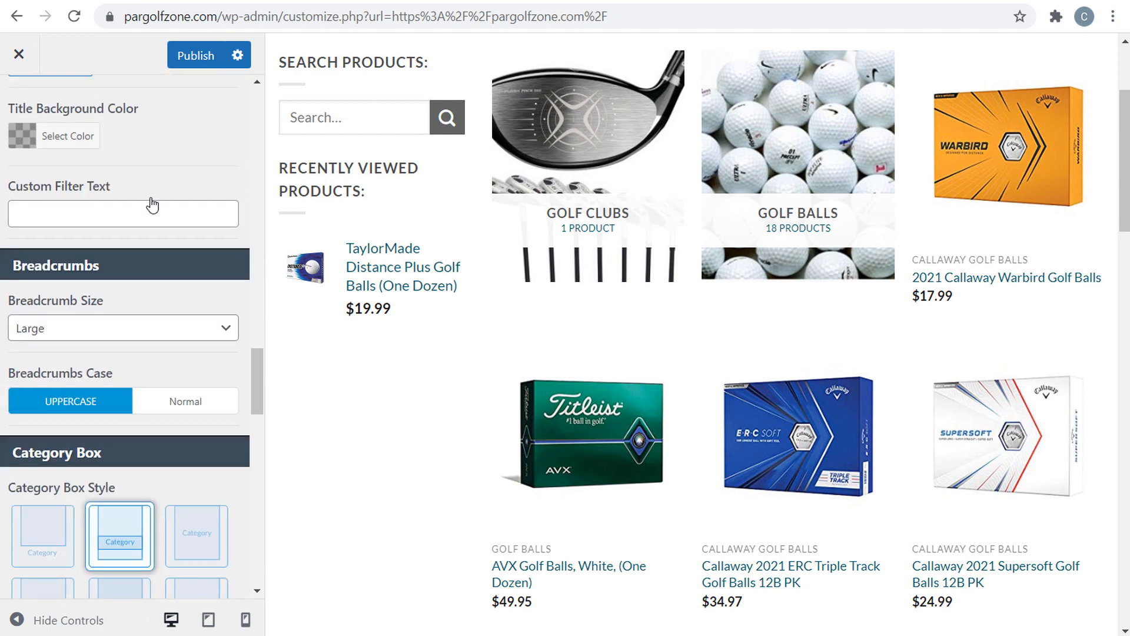
scroll(151, 202, "down", 4)
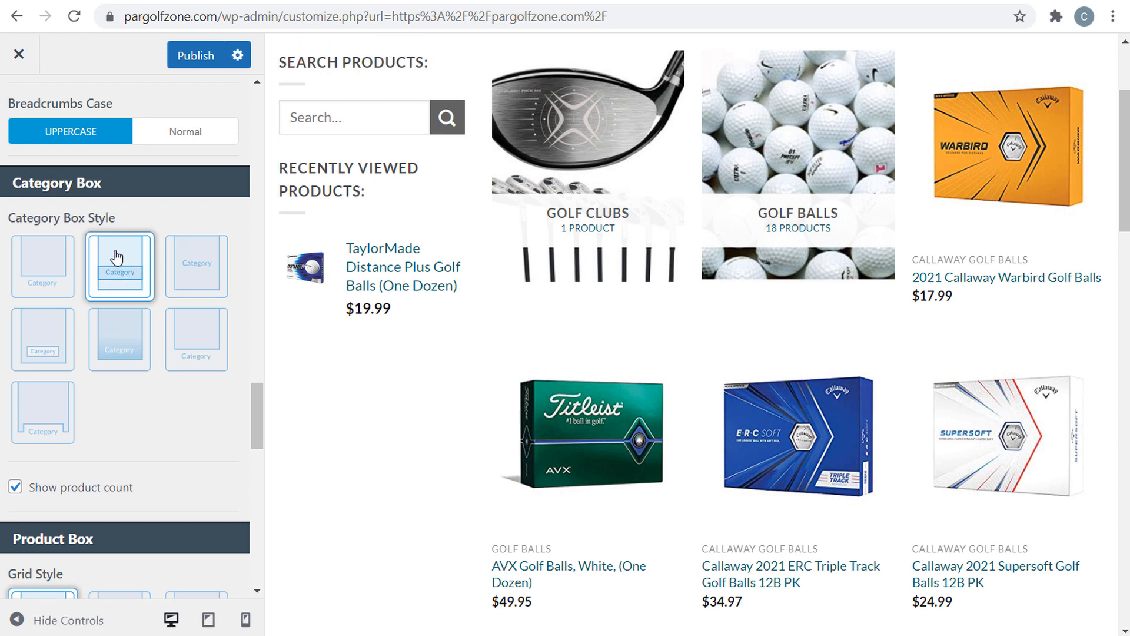
left_click(46, 274)
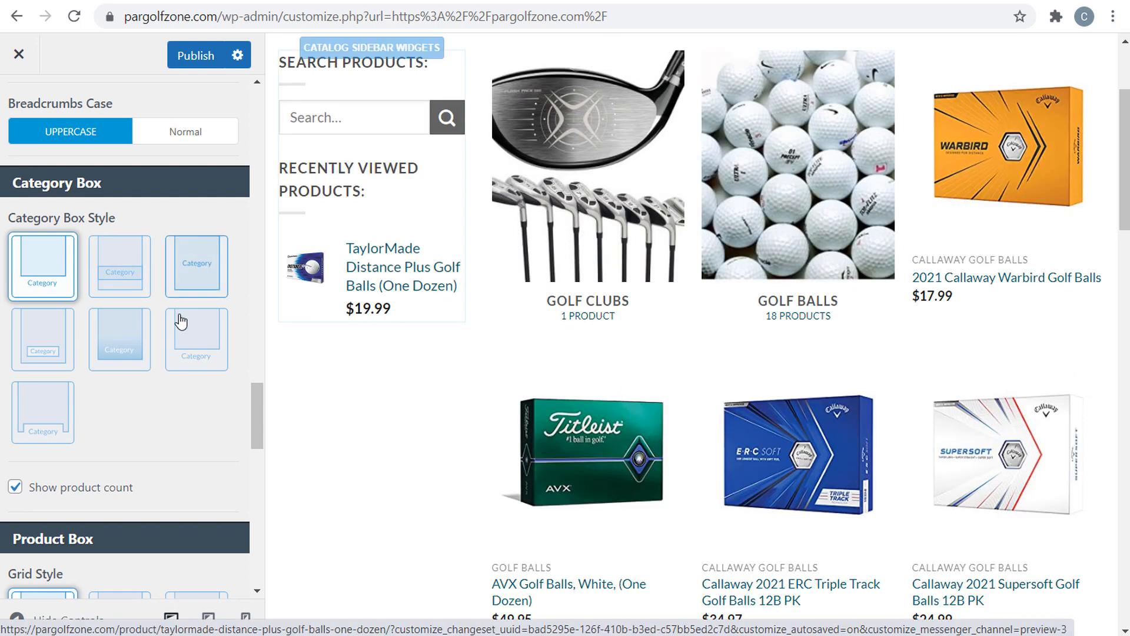
left_click(114, 347)
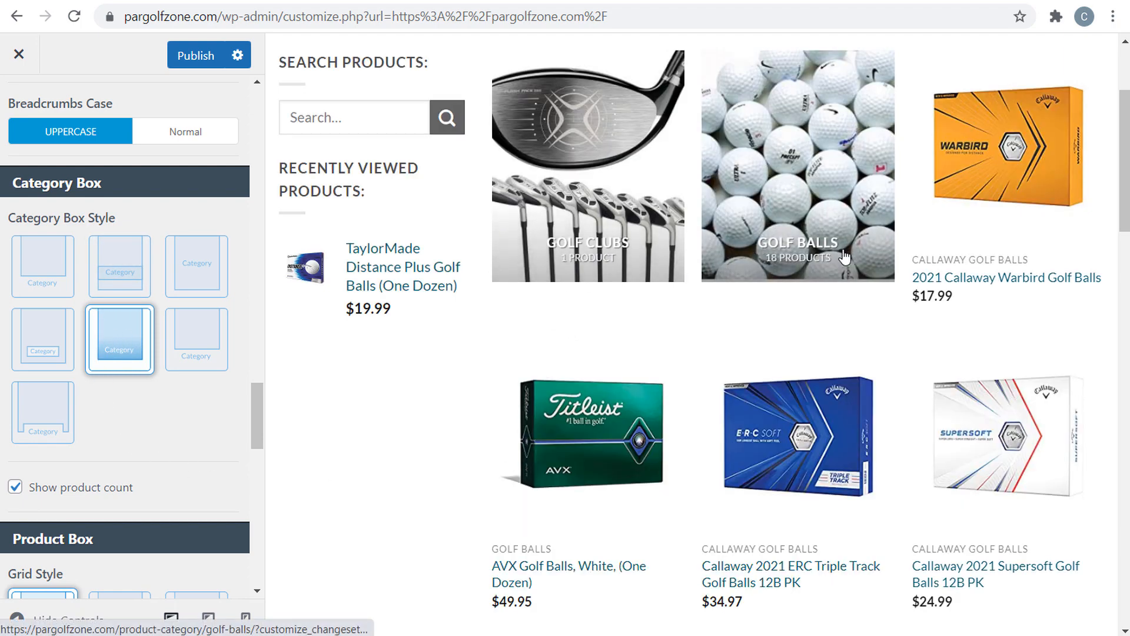
left_click(48, 334)
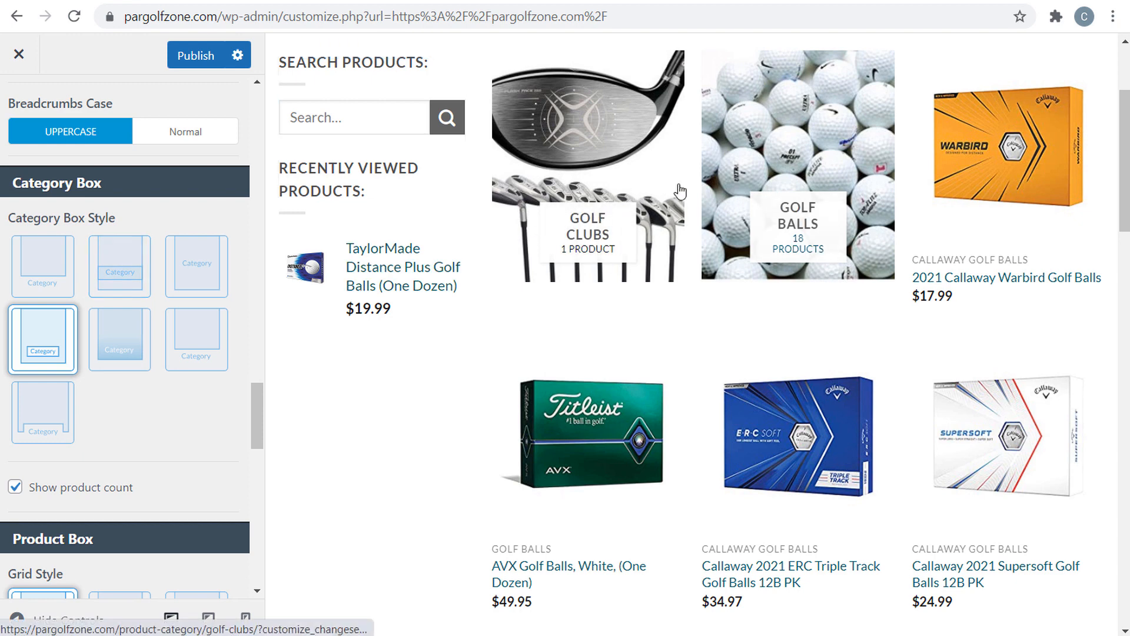
scroll(706, 217, "up", 2)
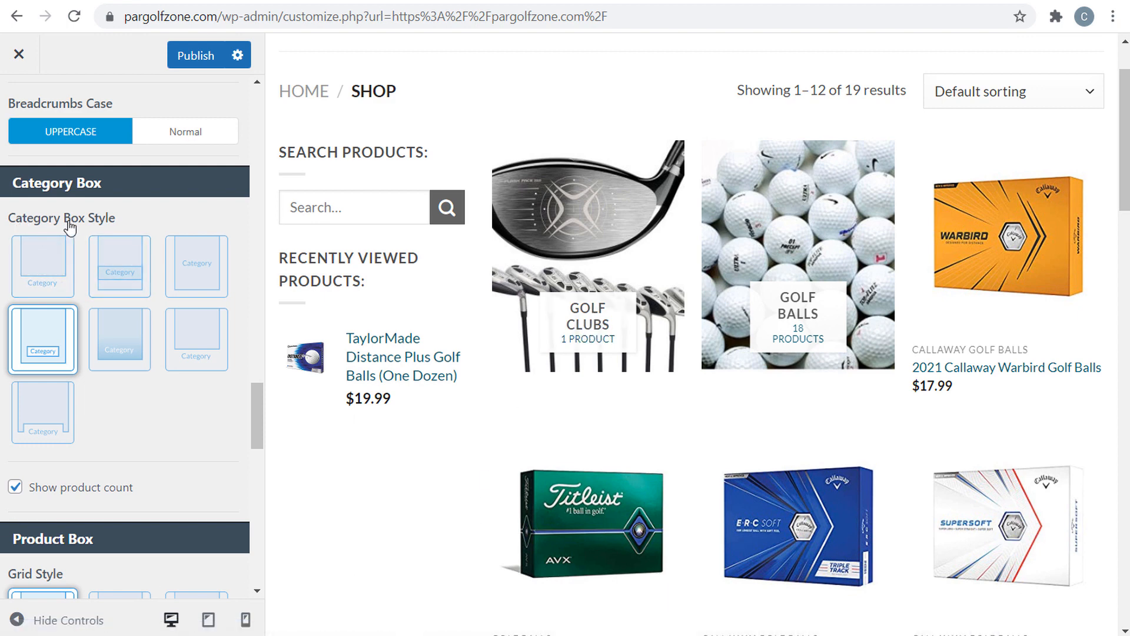
Step: Change the Product Box grid style to the one with centered product name and price
scroll(159, 318, "down", 2)
scroll(159, 319, "down", 2)
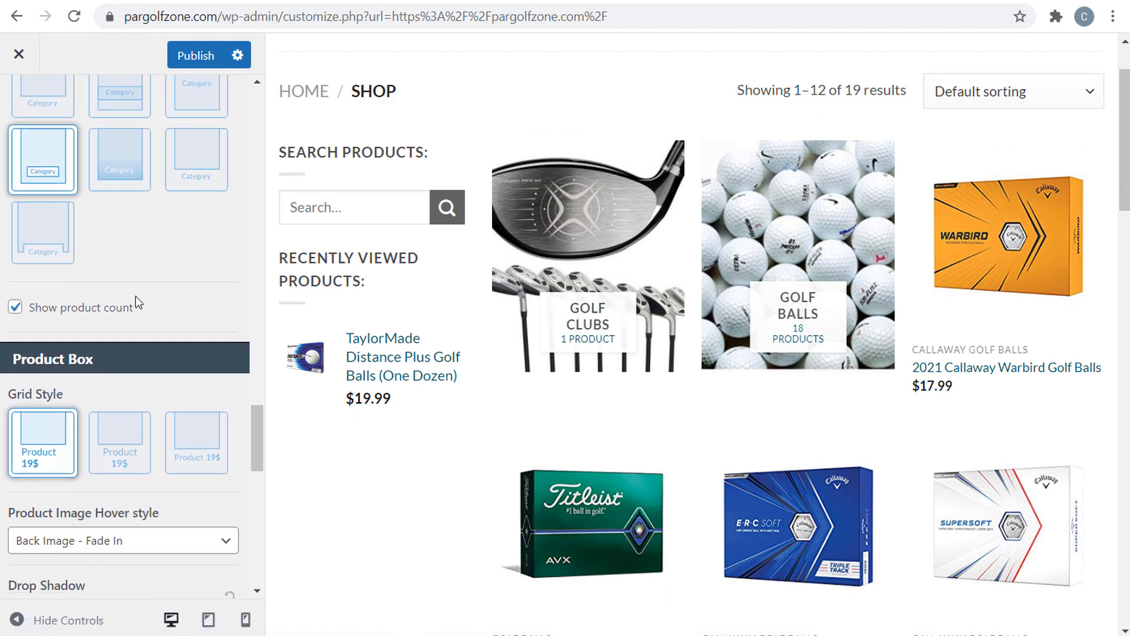
scroll(63, 363, "down", 4)
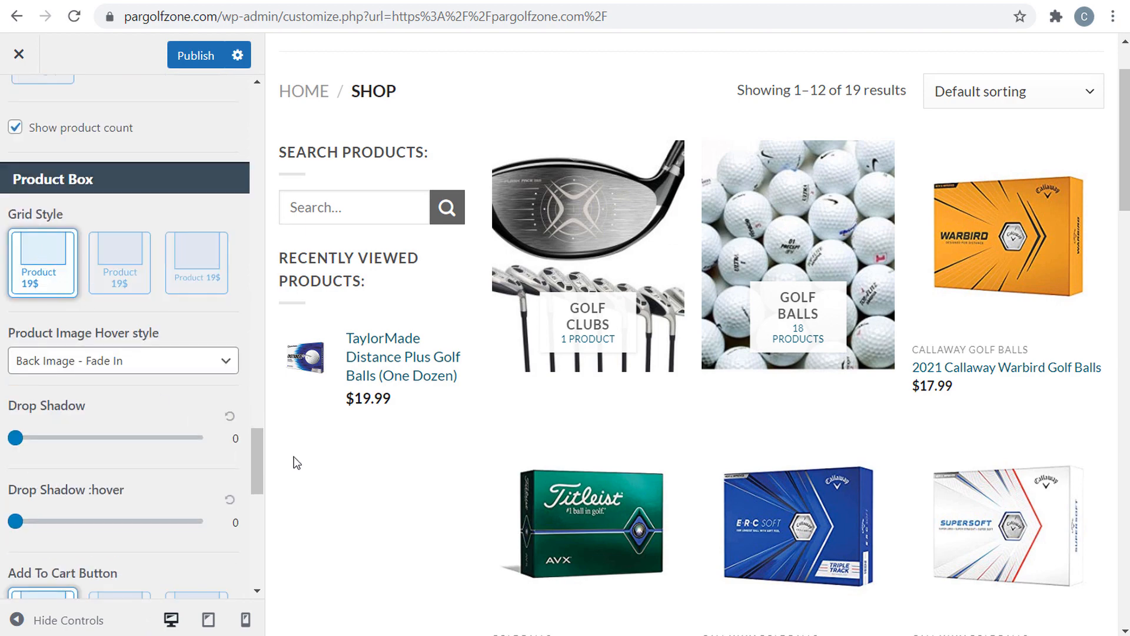
scroll(353, 442, "down", 5)
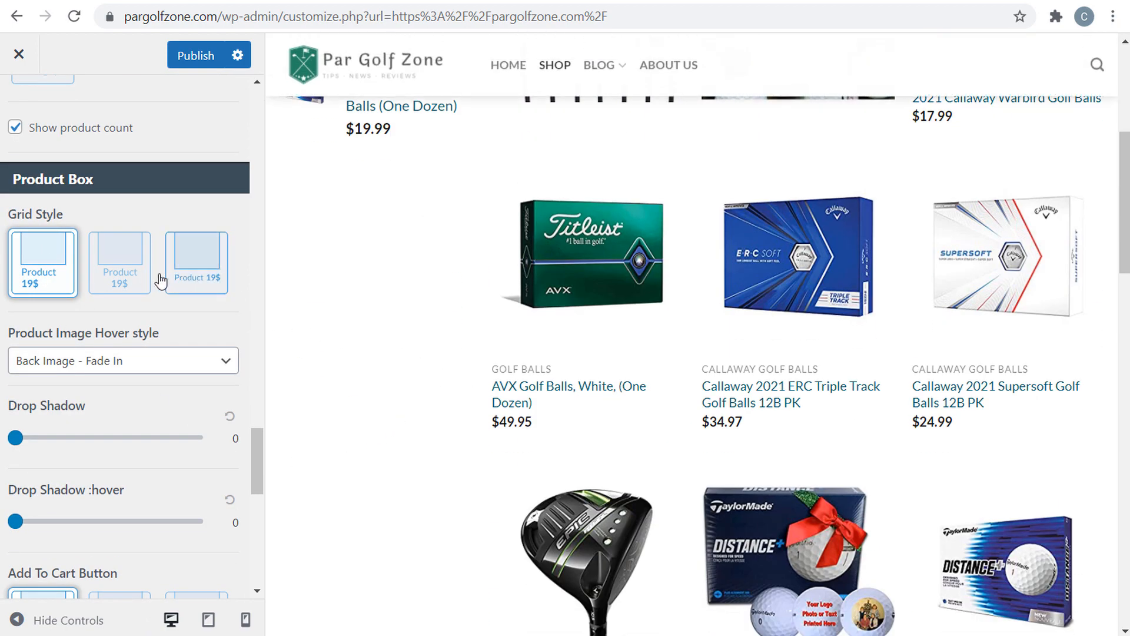
left_click(135, 271)
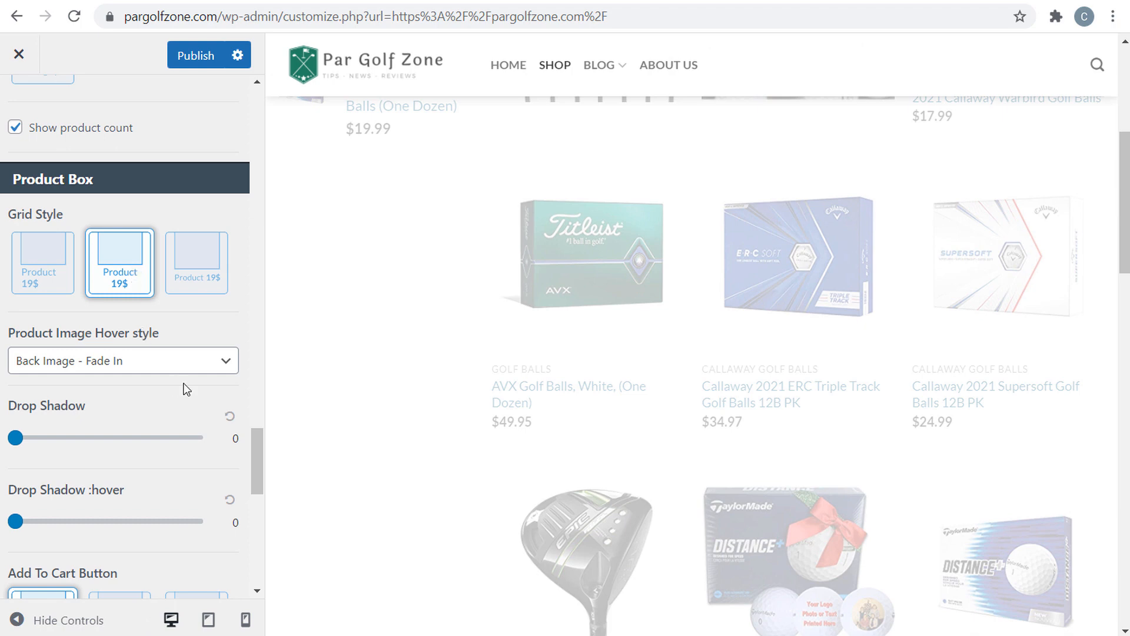
Step: Set the Product Box's Add To Cart Button style to a full button below the price and publish the customizations
mouse_move(525, 397)
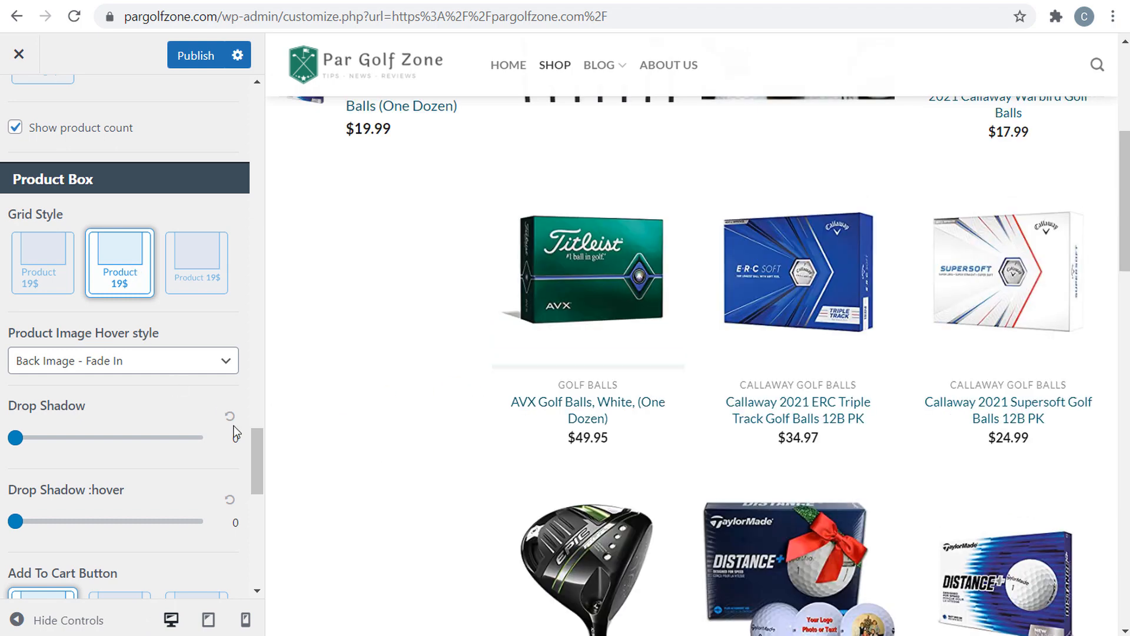
scroll(104, 363, "down", 3)
scroll(145, 308, "down", 1)
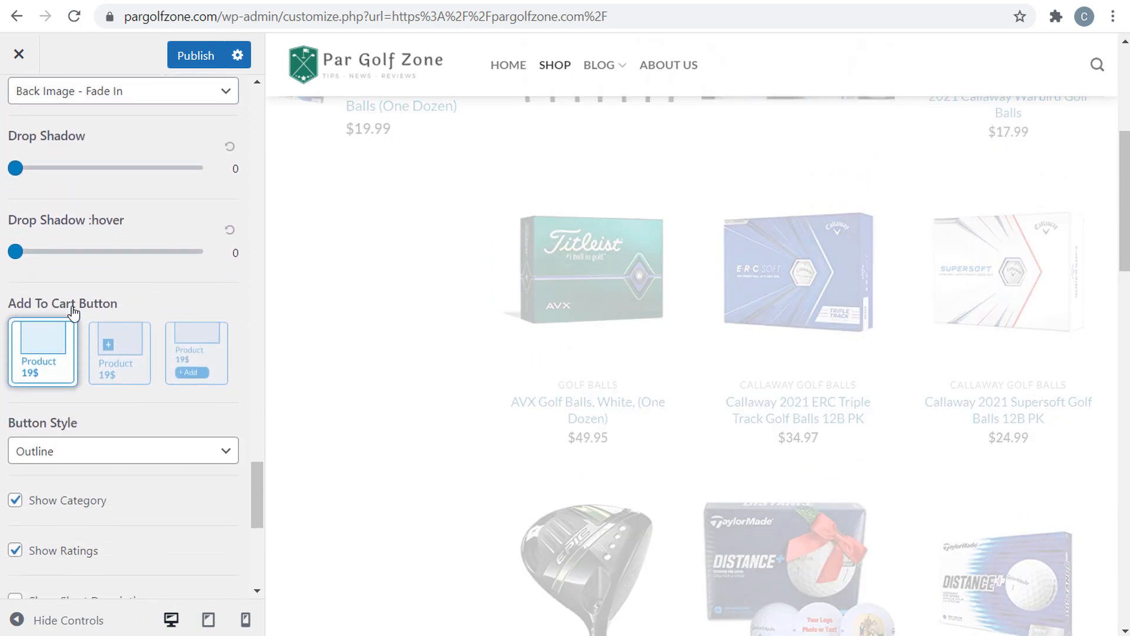
left_click(210, 371)
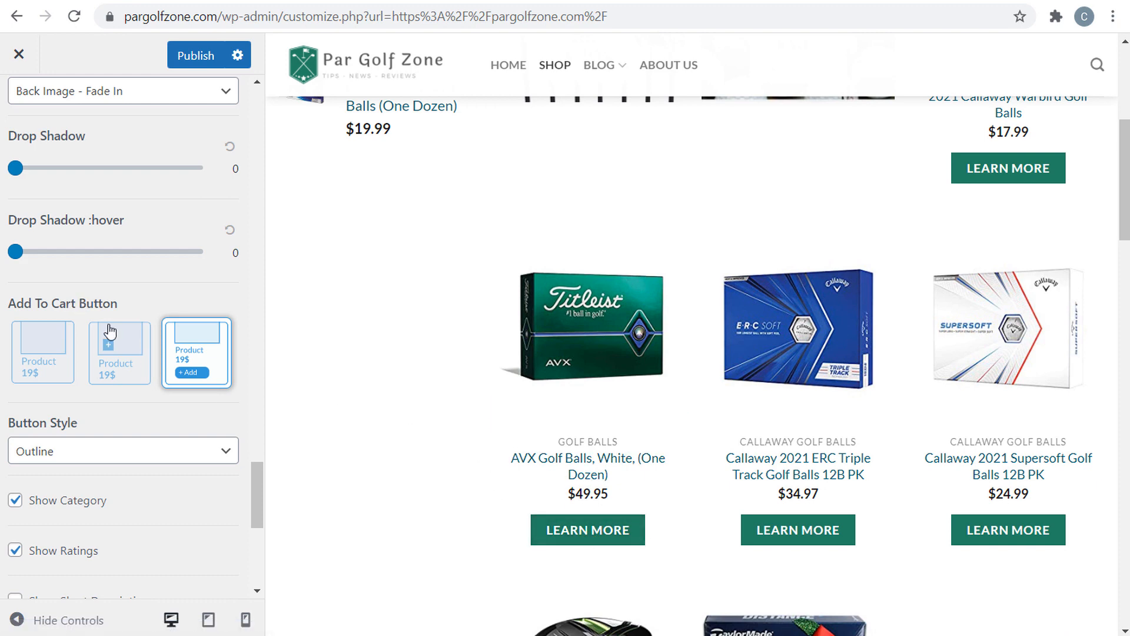
left_click(180, 57)
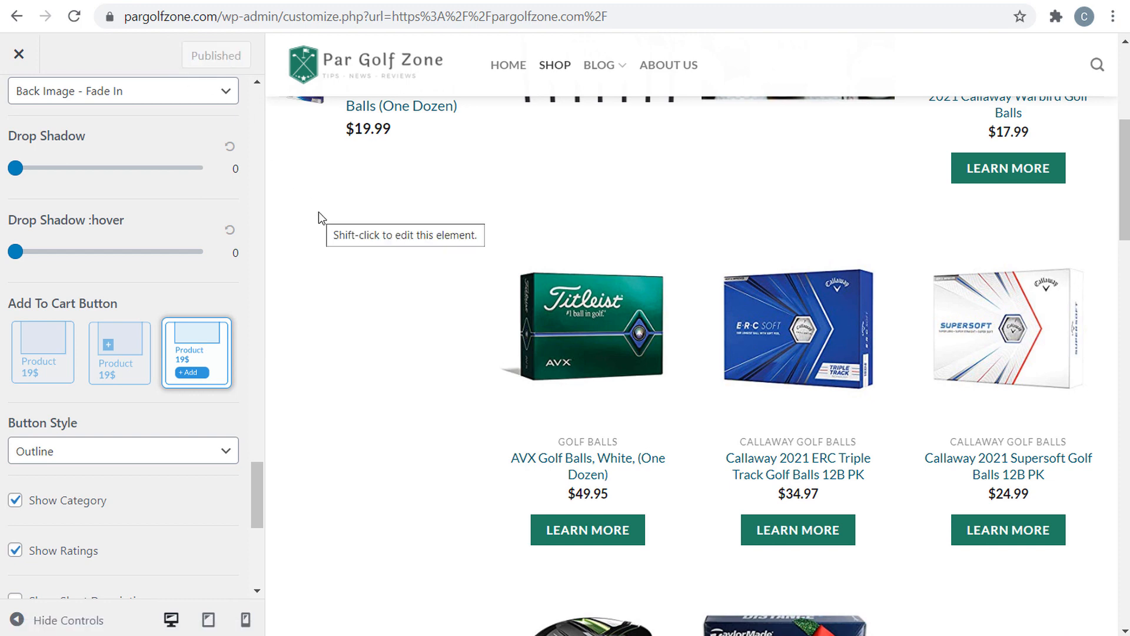
Step: Load the live homepage at pargolfzone.com and check the golf ball brand boxes and the popular golf ball products
scroll(319, 212, "up", 6)
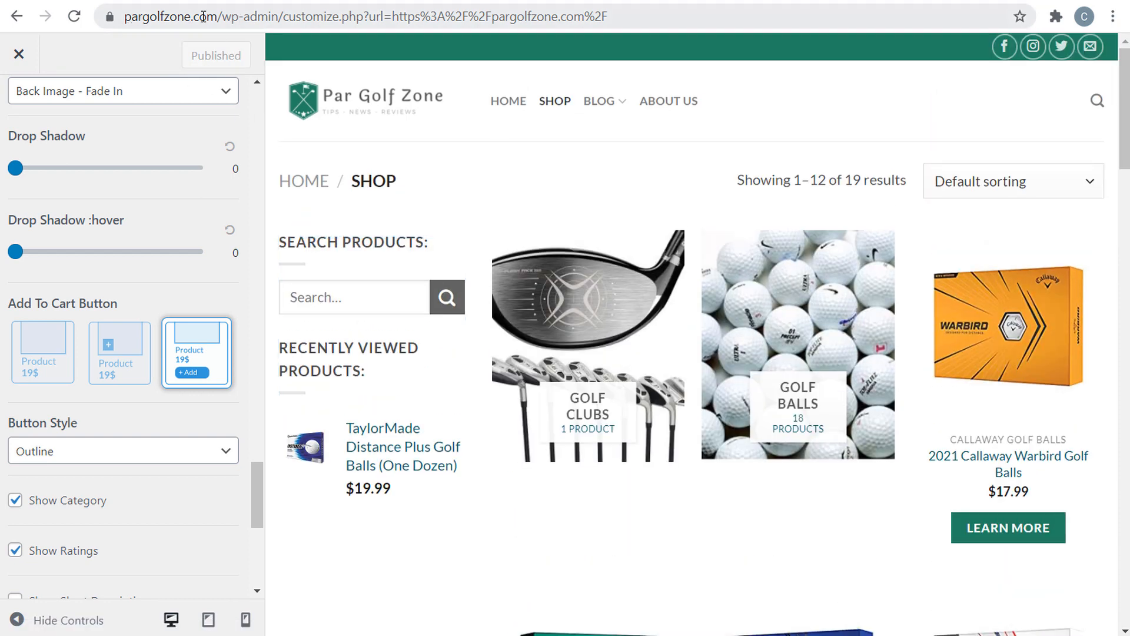
left_click_drag(227, 16, 697, 8)
key("BackSpace")
key("Return")
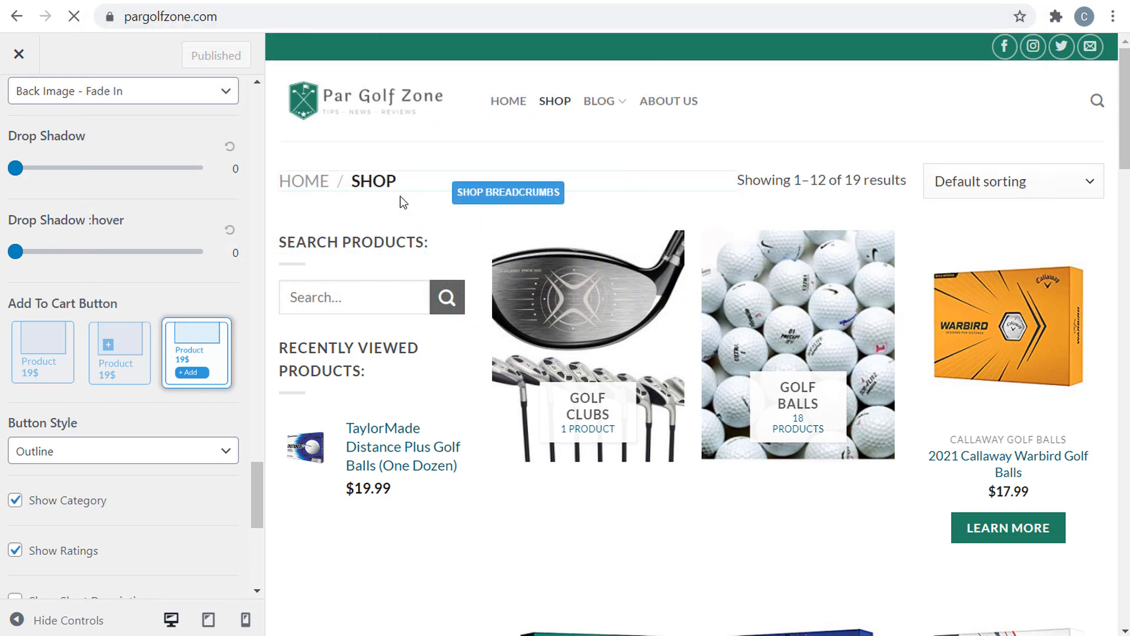
scroll(338, 358, "down", 2)
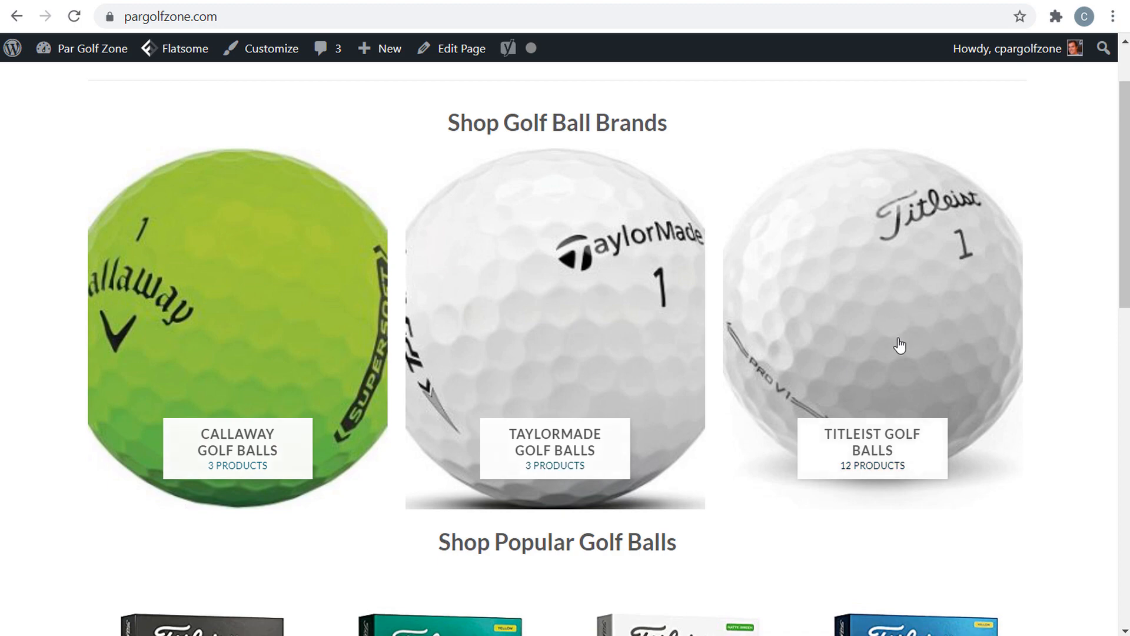
scroll(814, 431, "down", 8)
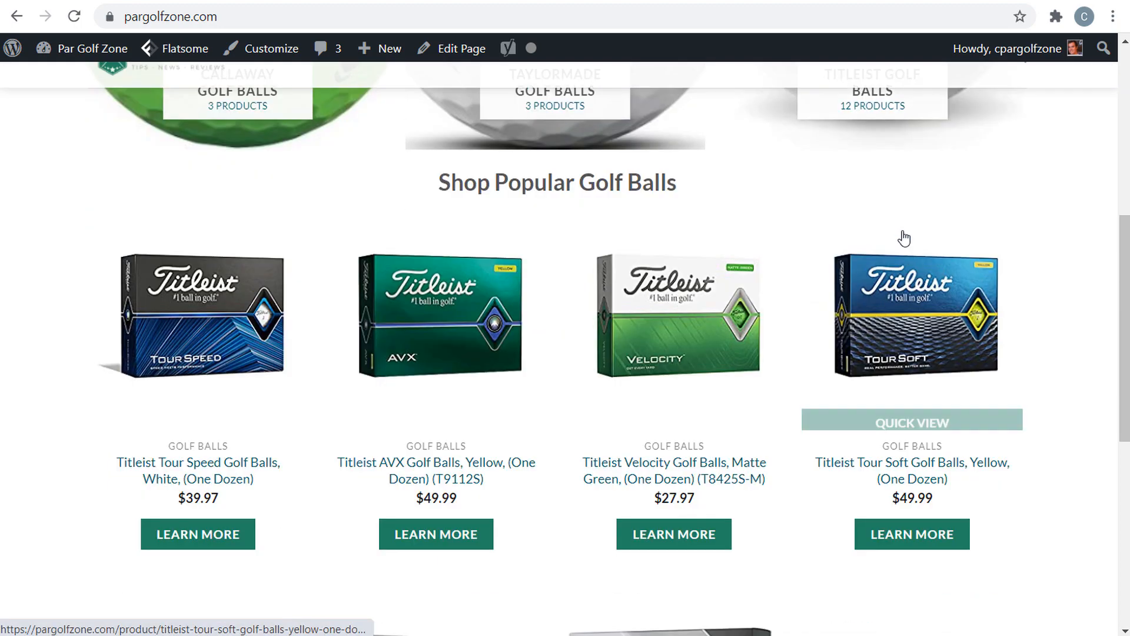